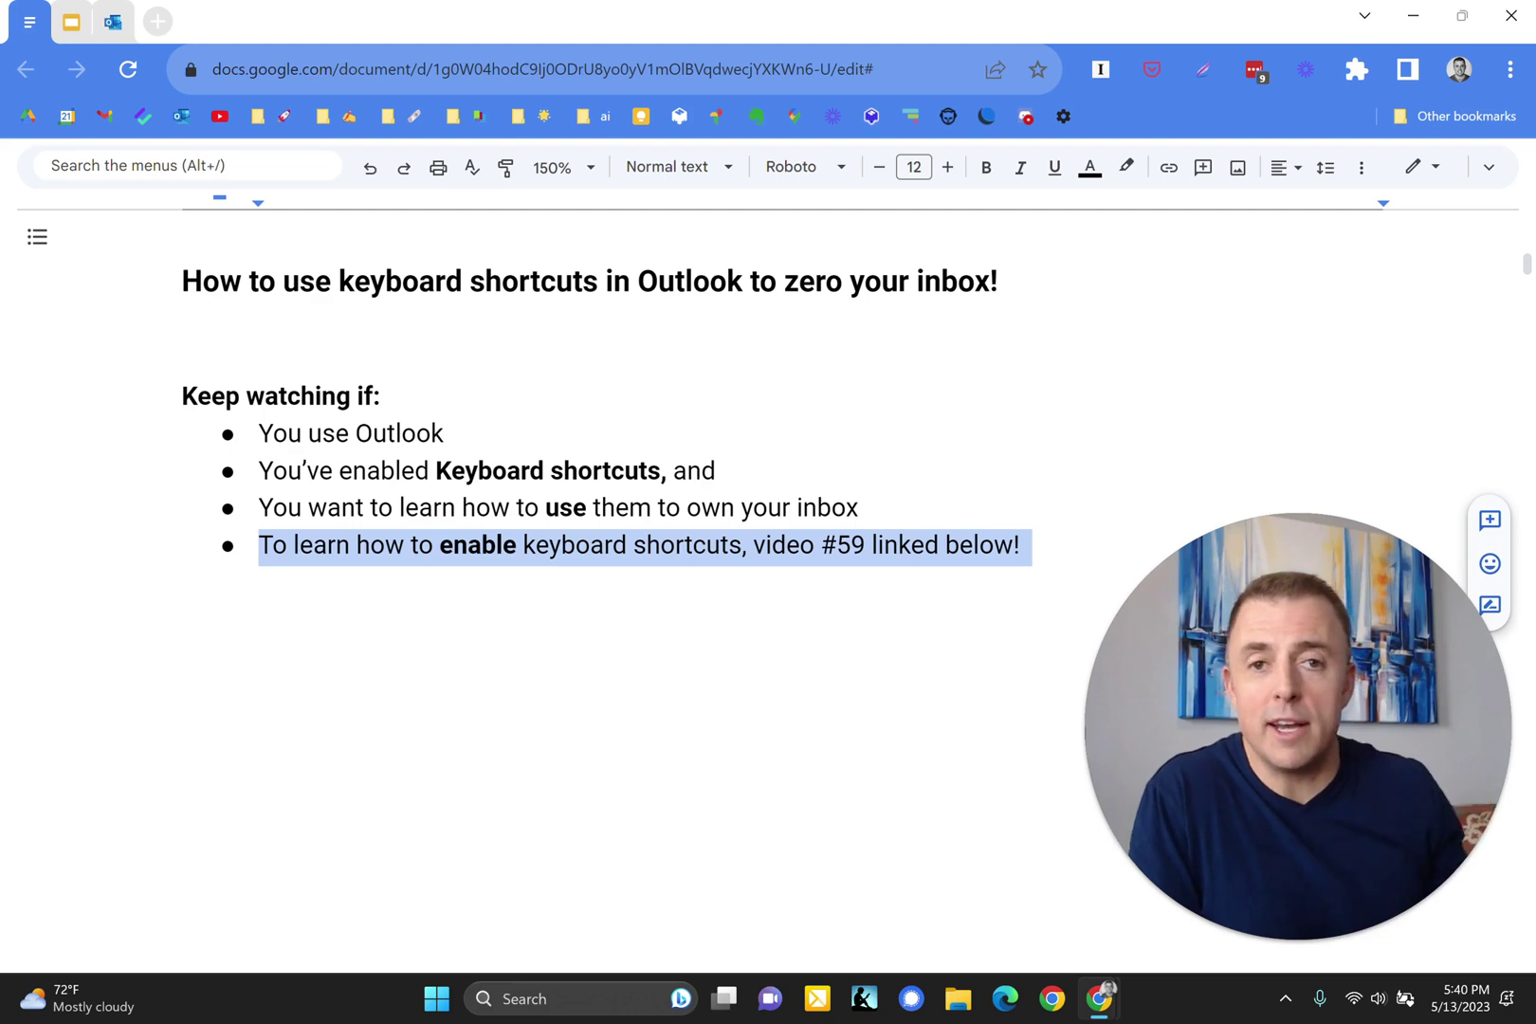
Scroll down to the 'Gather your shortcuts!' list: e, Shift + f, r, Ctrl + Enter
scroll(645, 455, "down", 3)
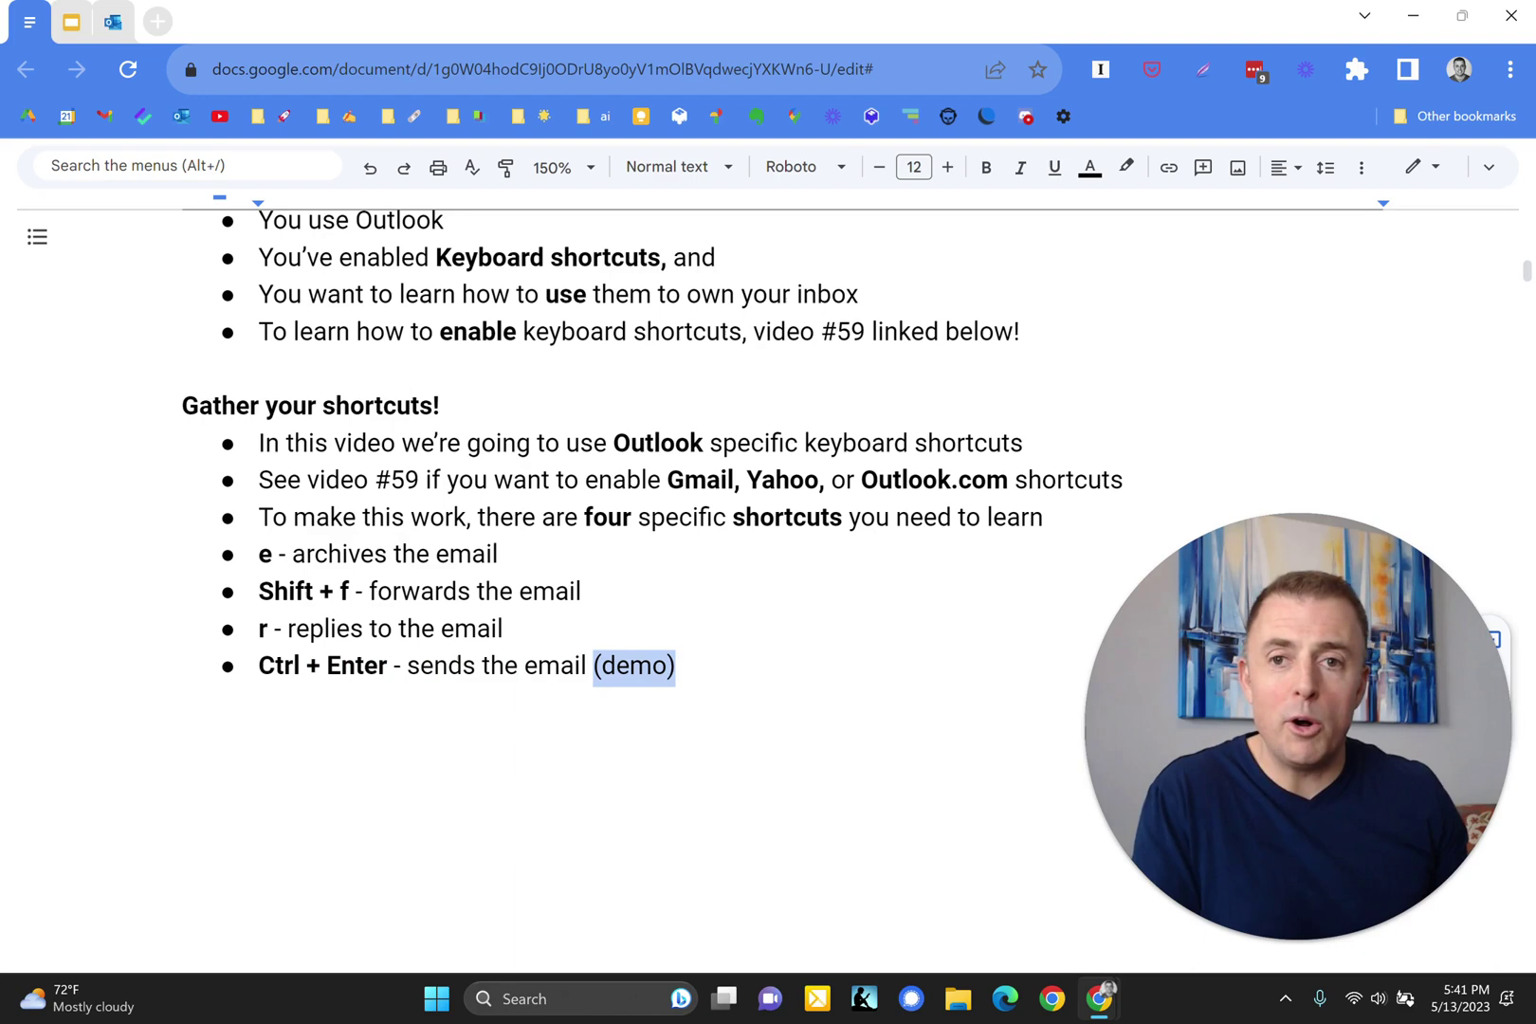
Switch to Outlook and open the 'E - archives the email' message
left_click(113, 21)
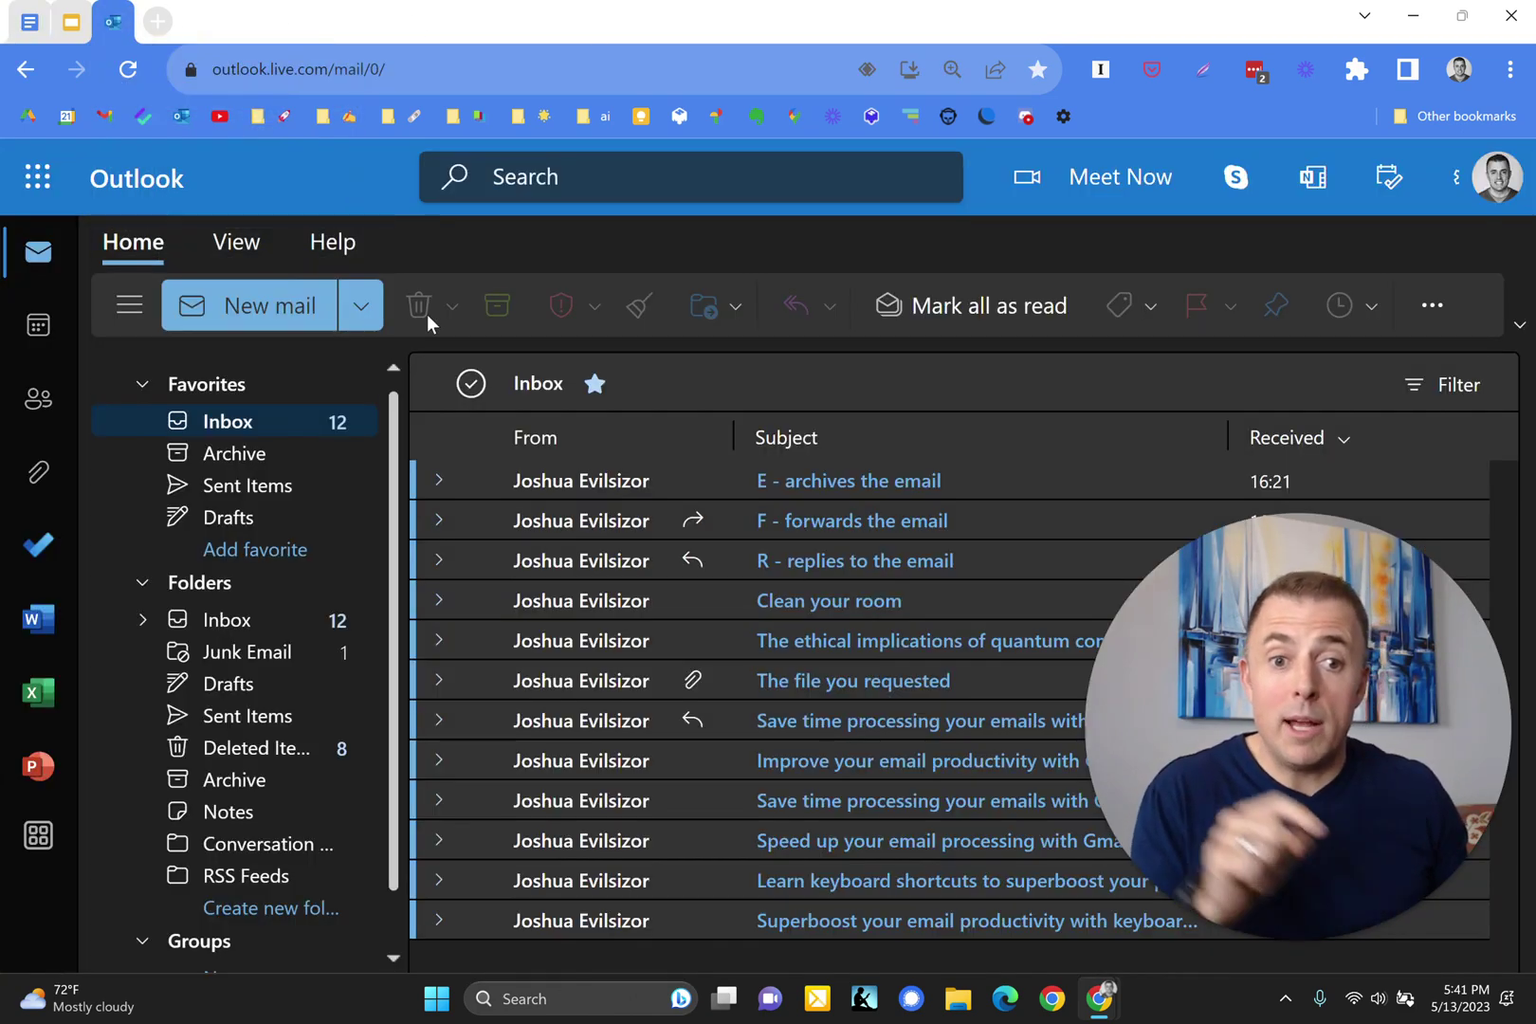
left_click(841, 482)
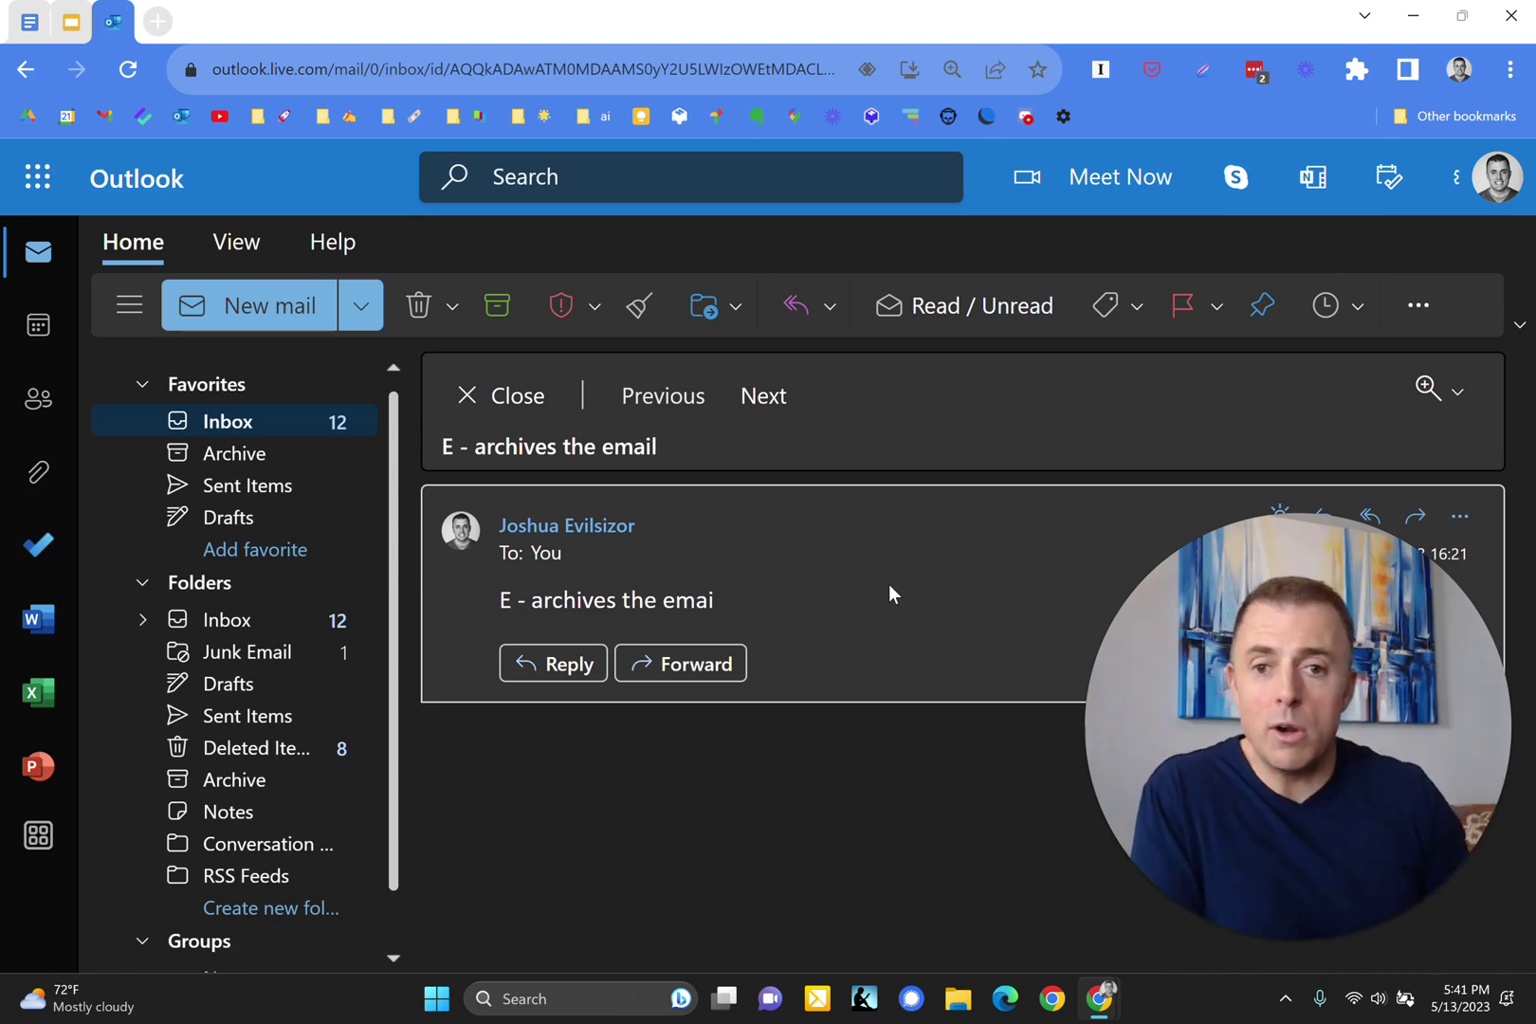
Archive the first email and start forwarding 'F - forwards the email' to the suggested contact
key("e")
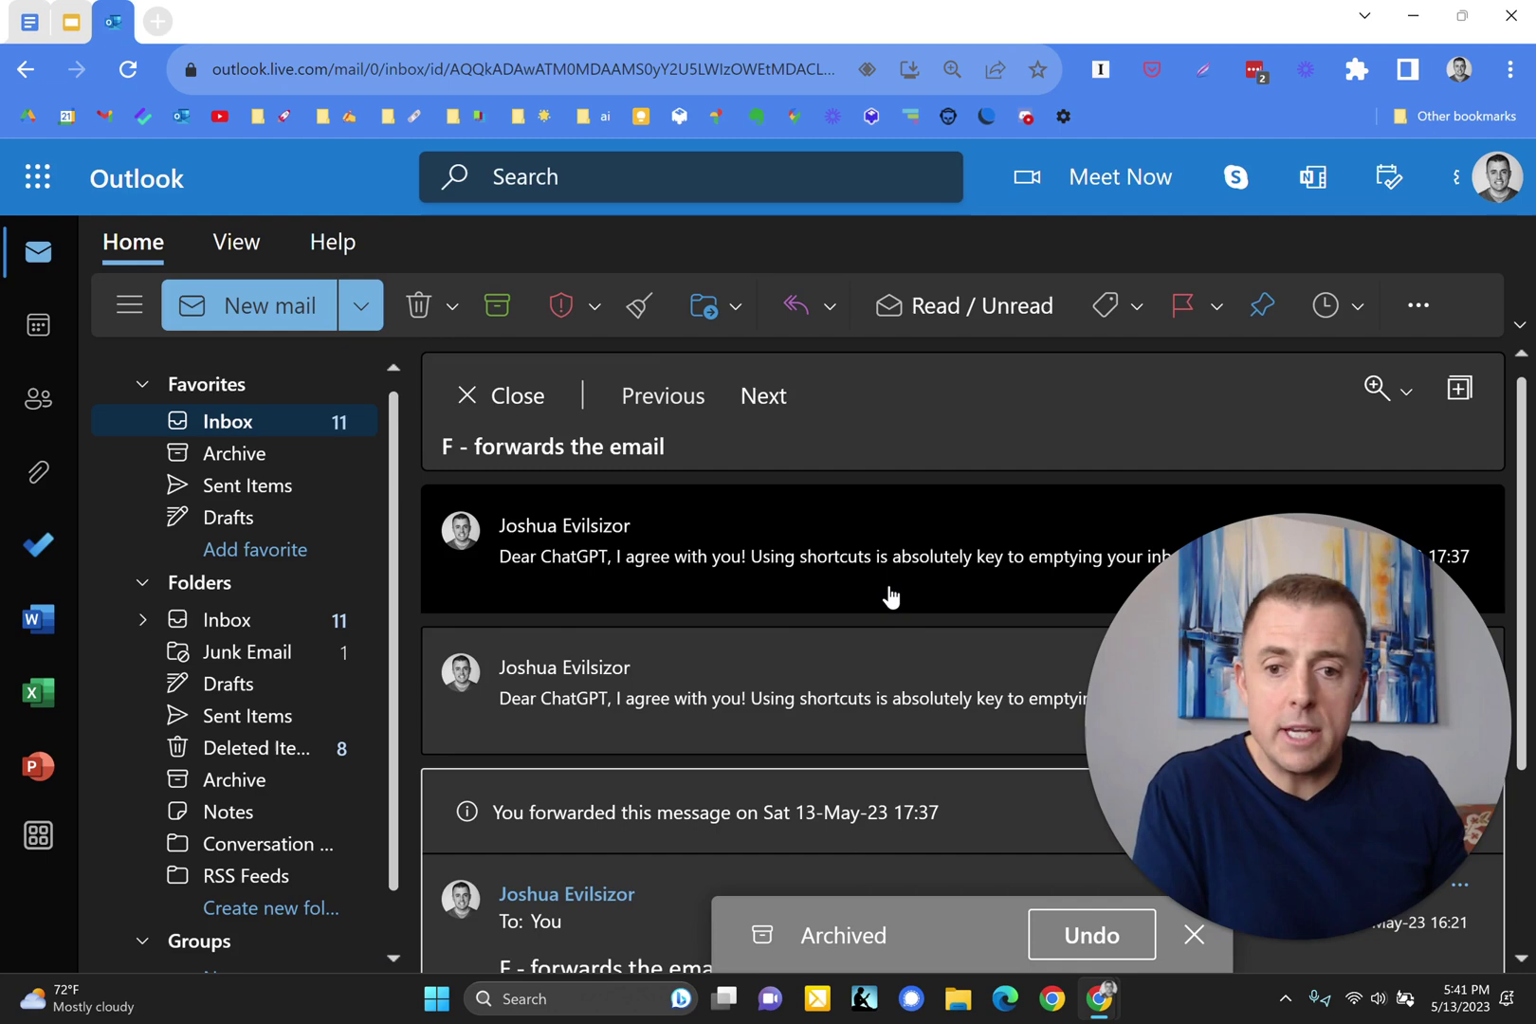
scroll(886, 612, "down", 3)
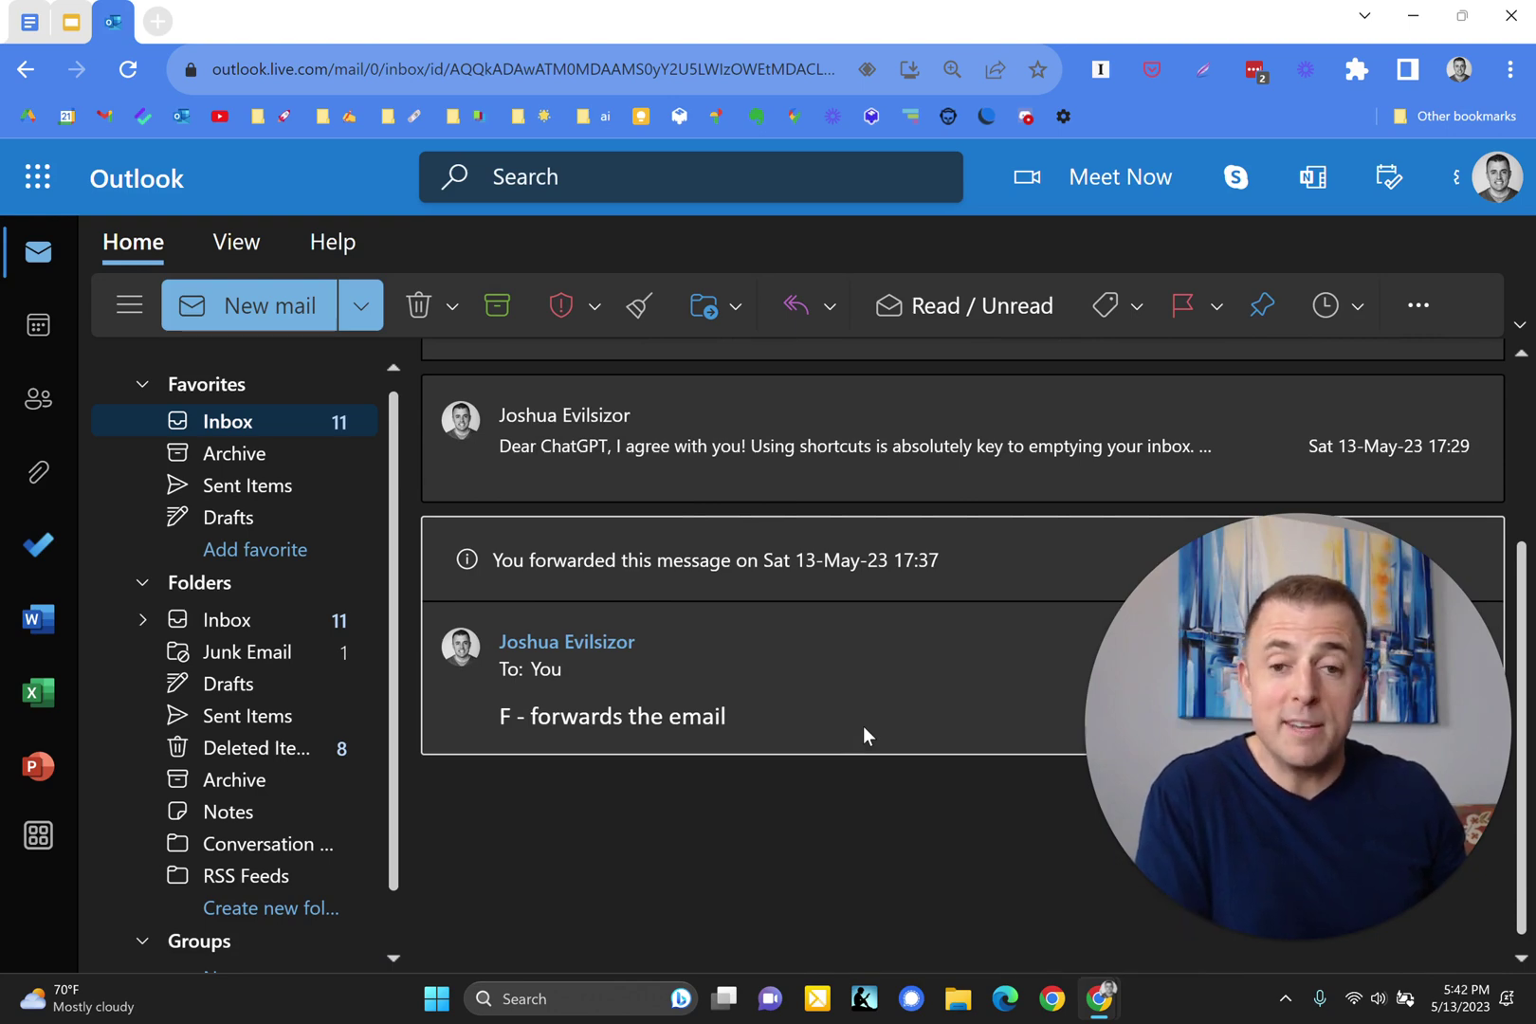
key("f")
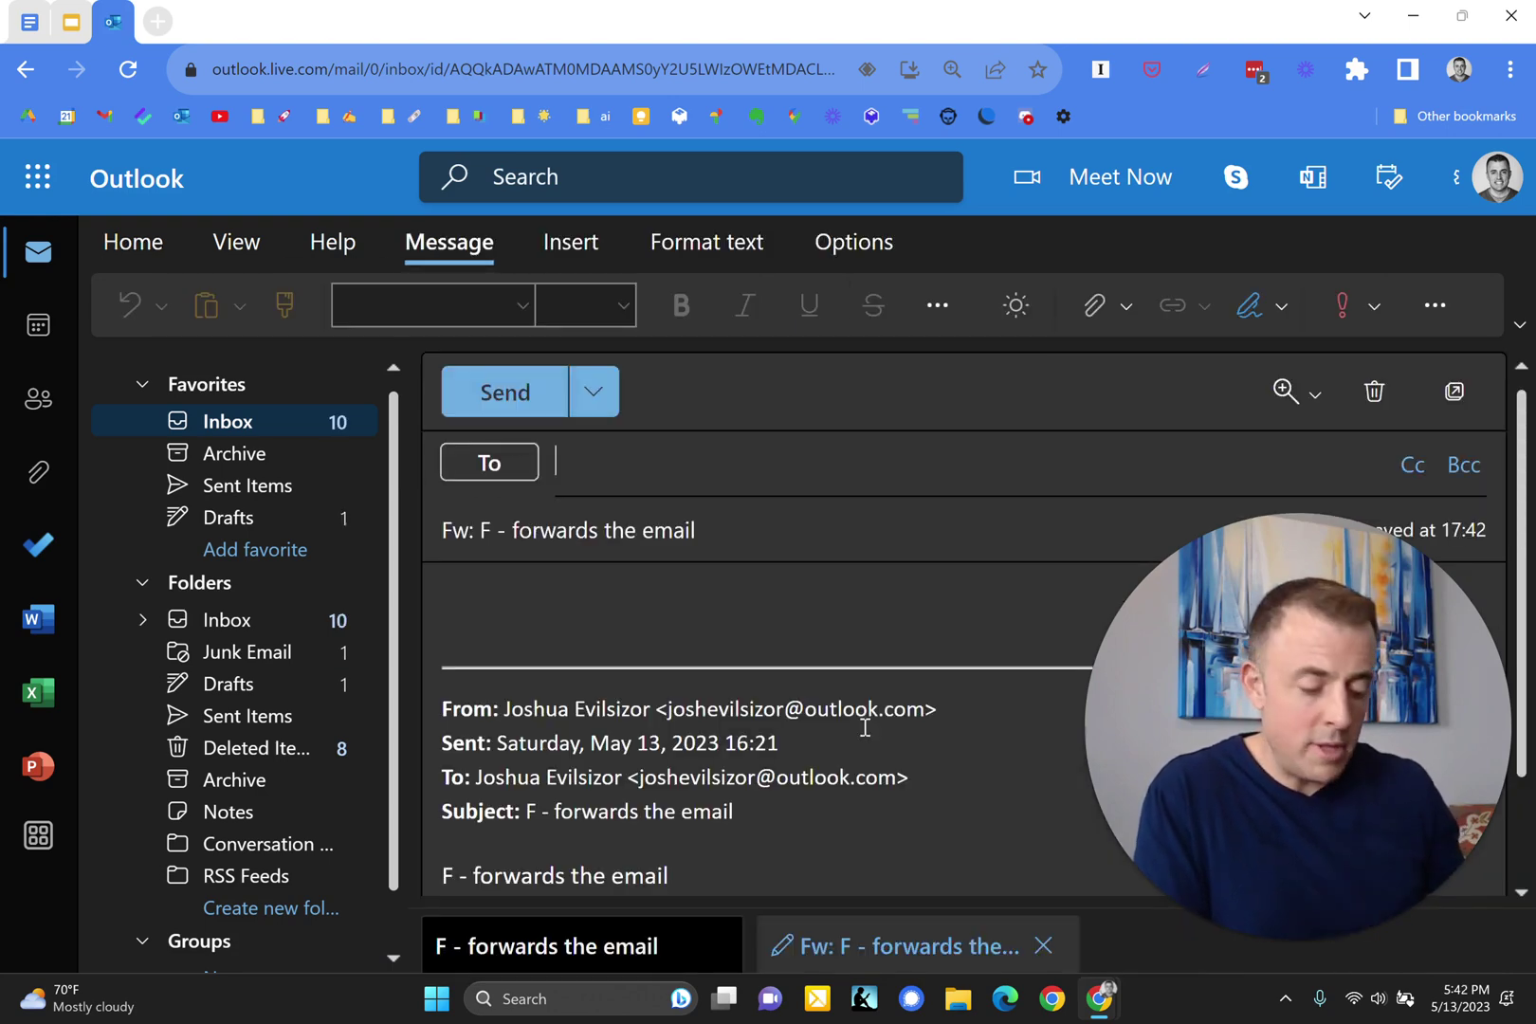
type("josh")
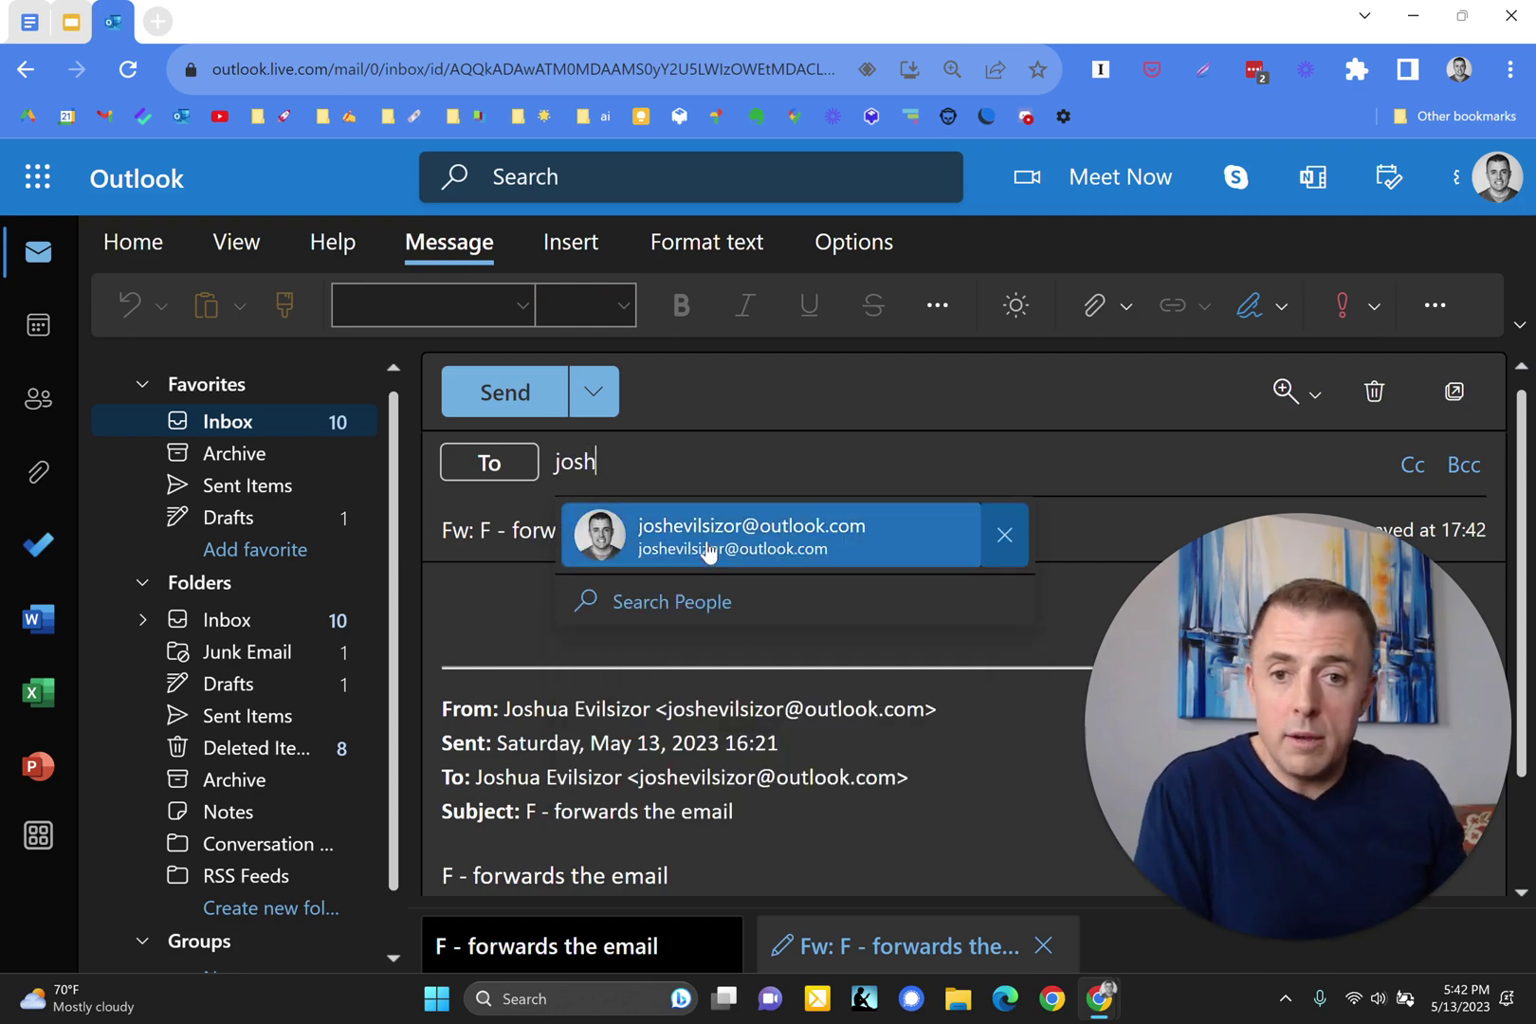
left_click(708, 553)
Write 'words' in the forward, send it, and archive the conversation
left_click(723, 612)
type("wo")
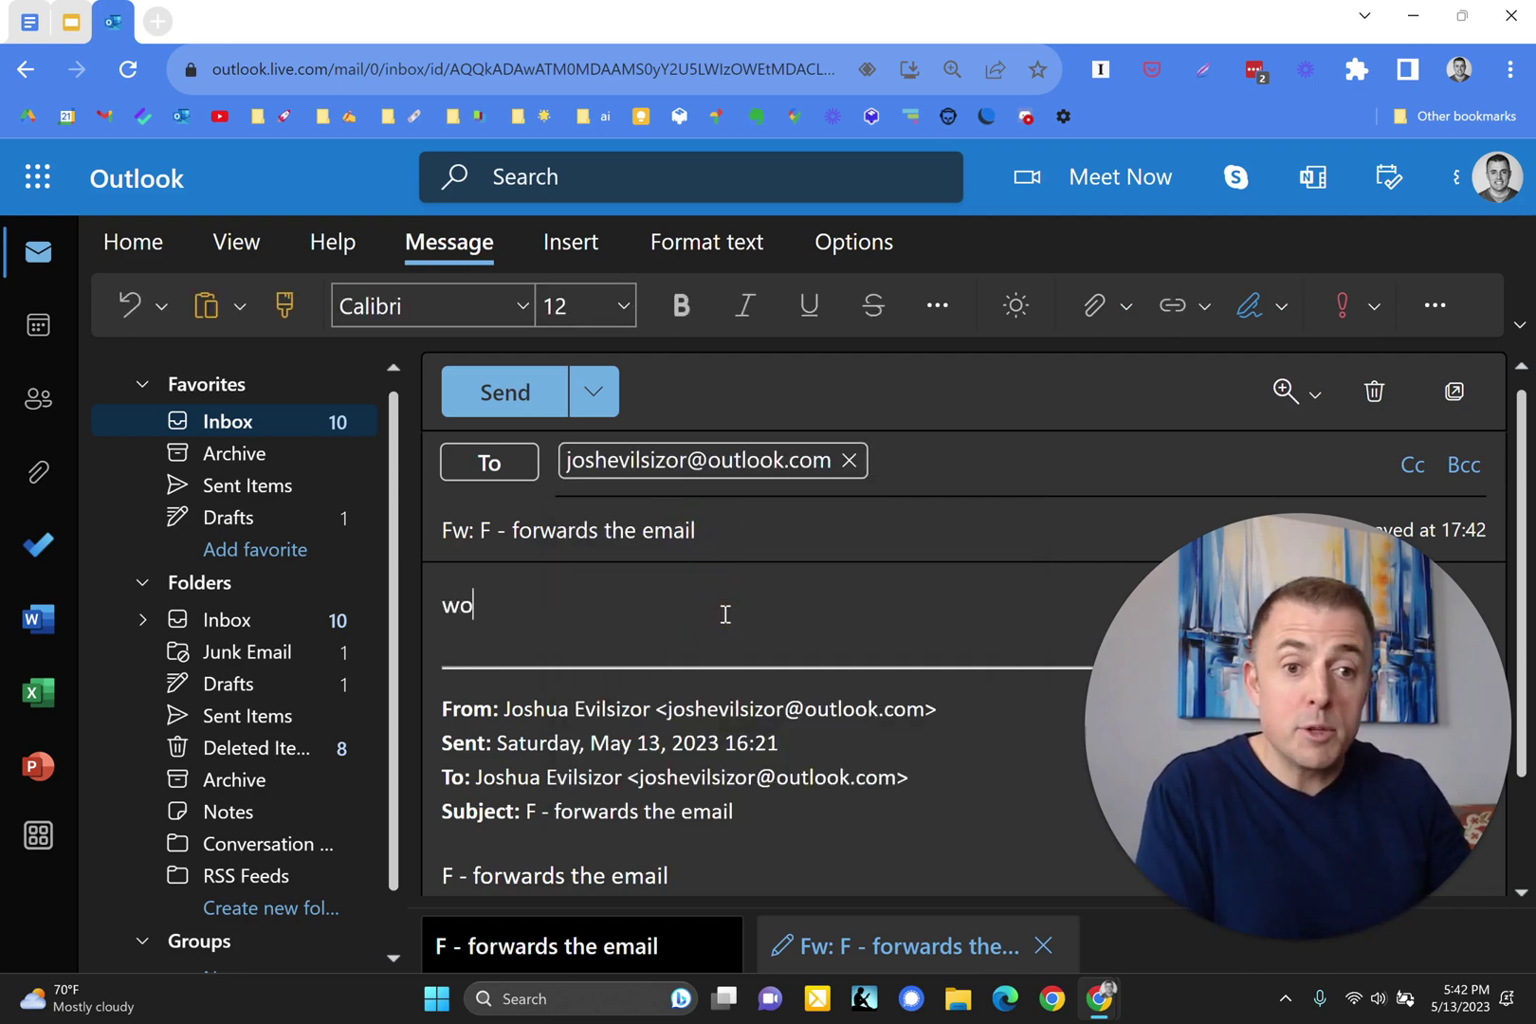
type("rds")
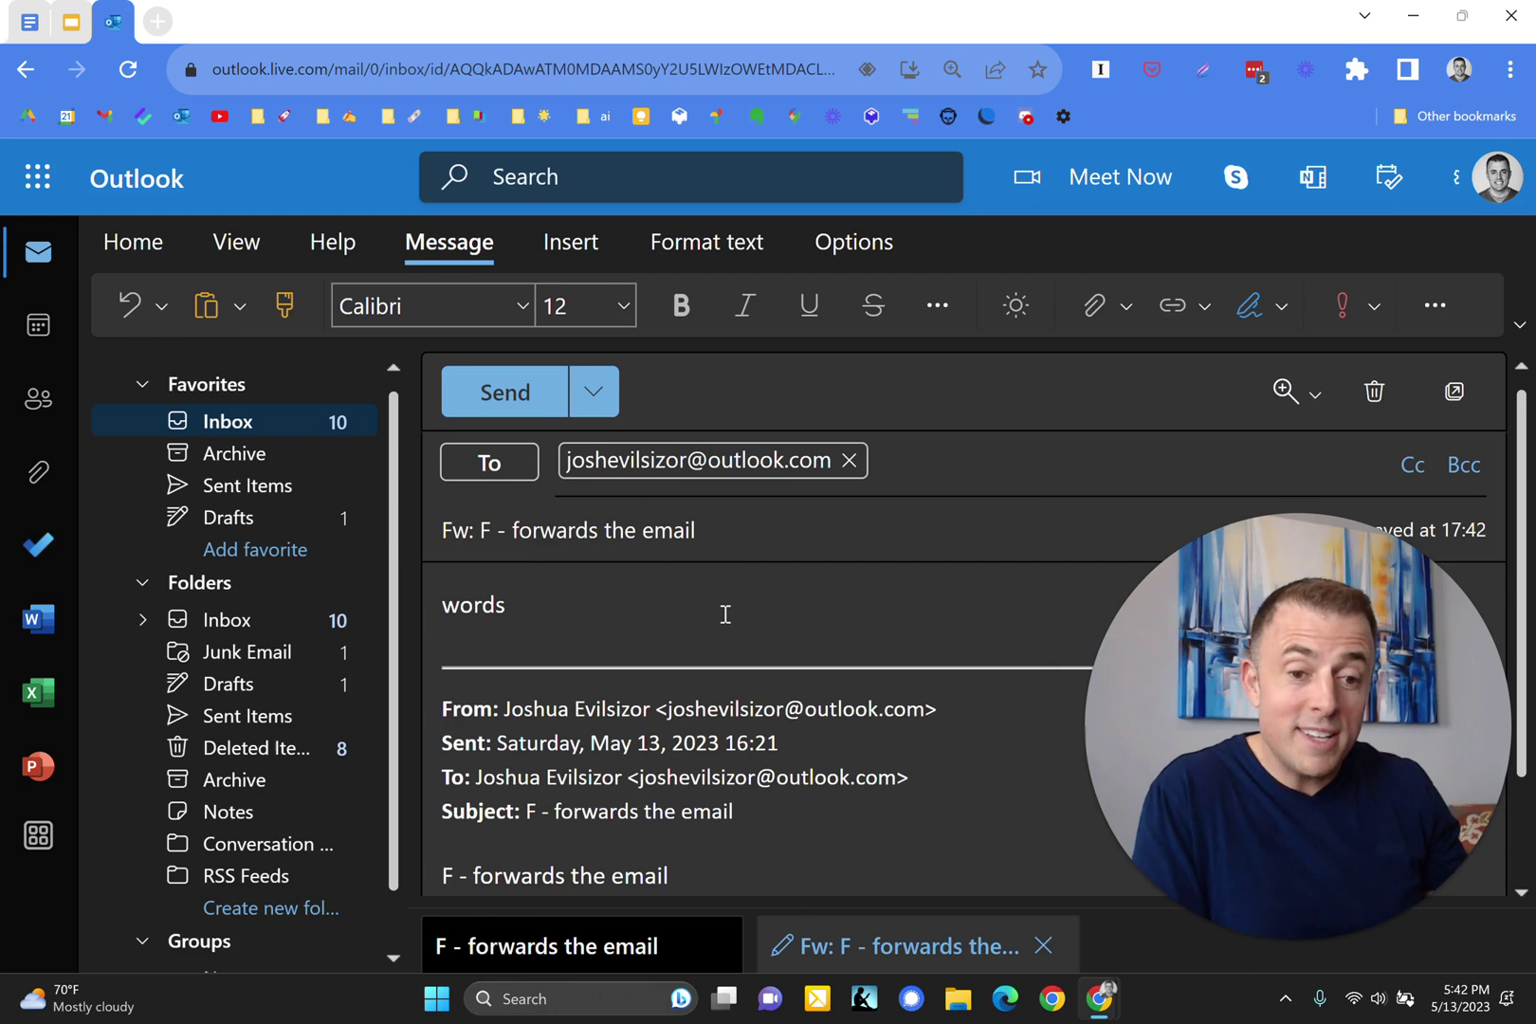
key("ctrl+Return")
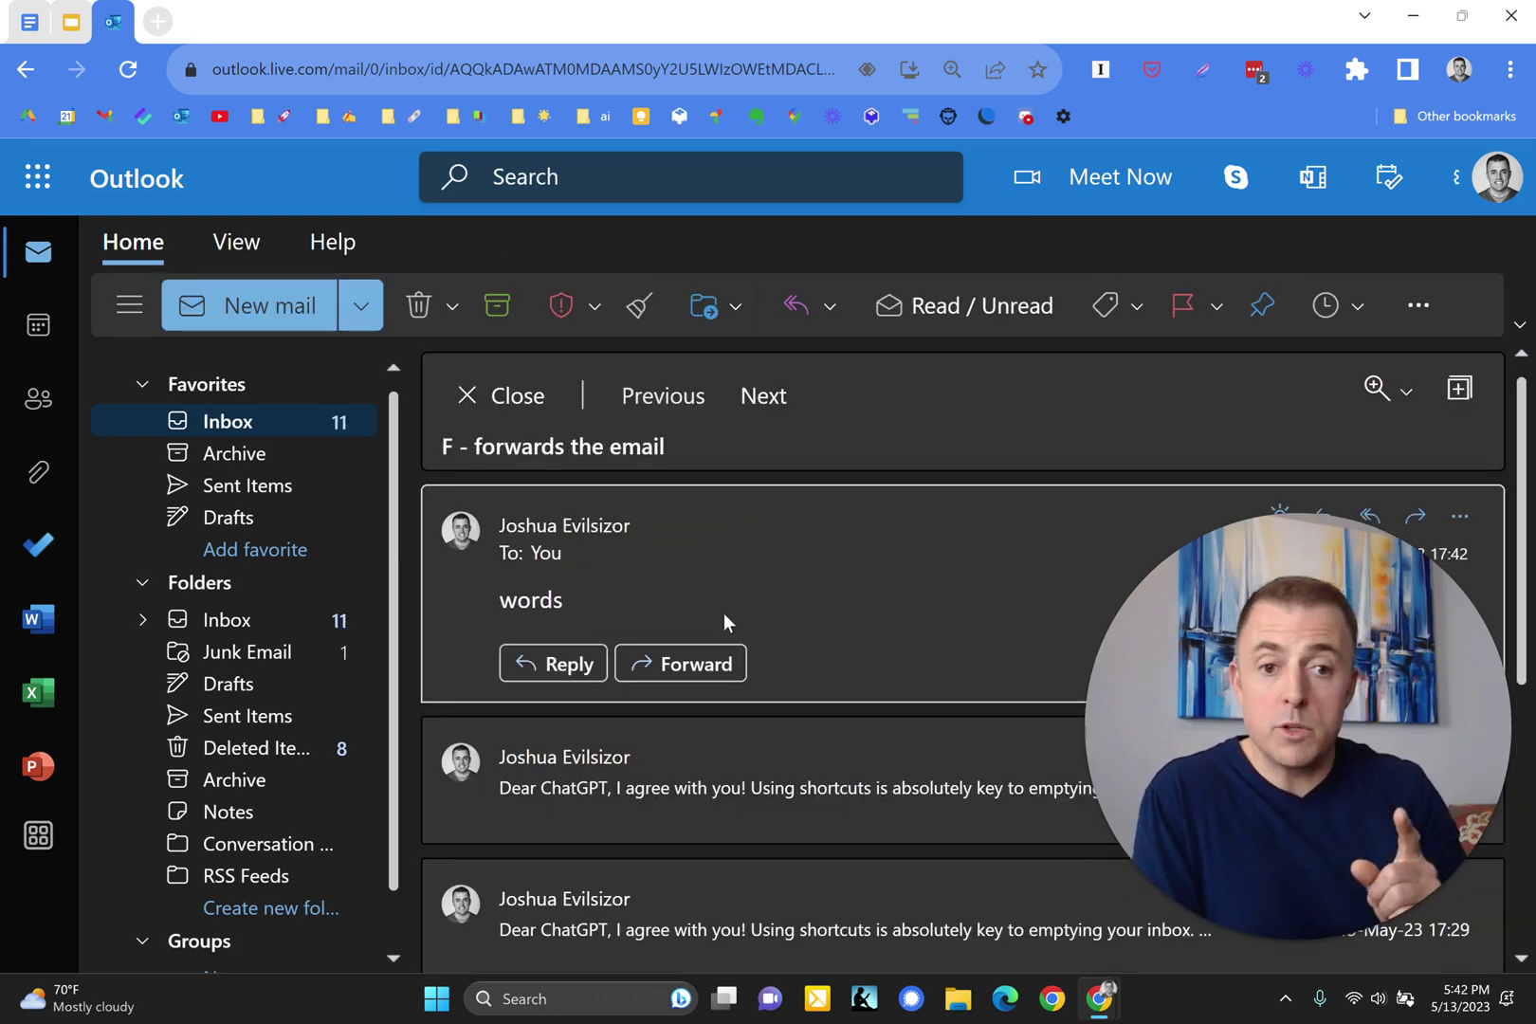
key("e")
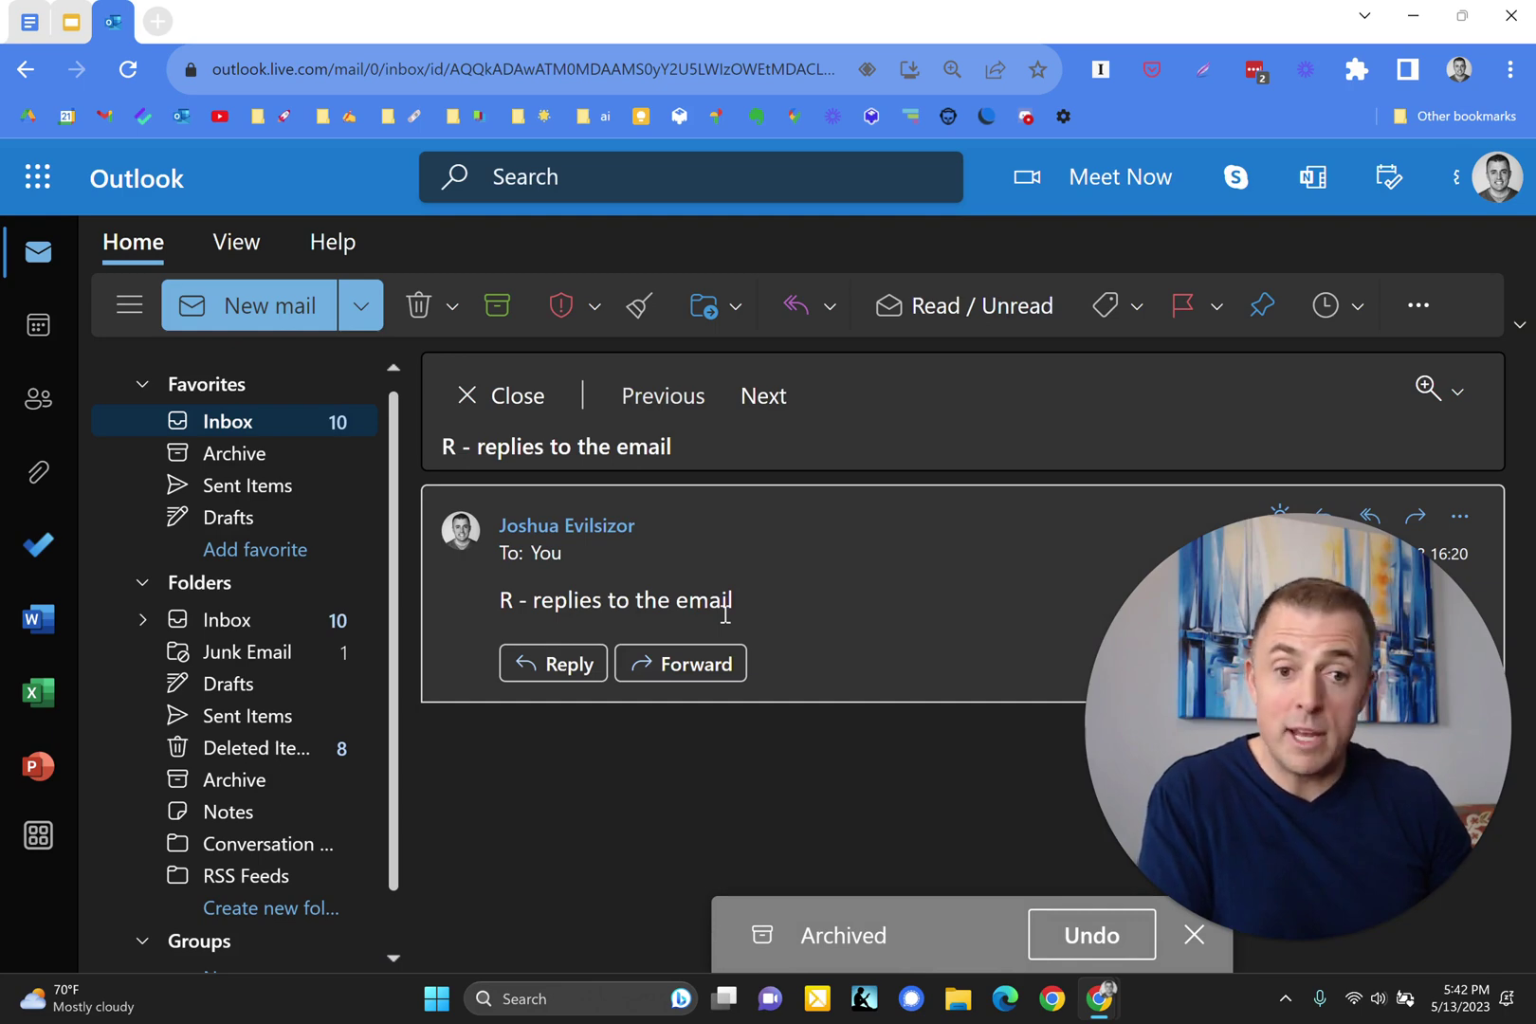
Send the reply 'words' to 'R - replies to the email', archive it, and return to Google Docs
key("r")
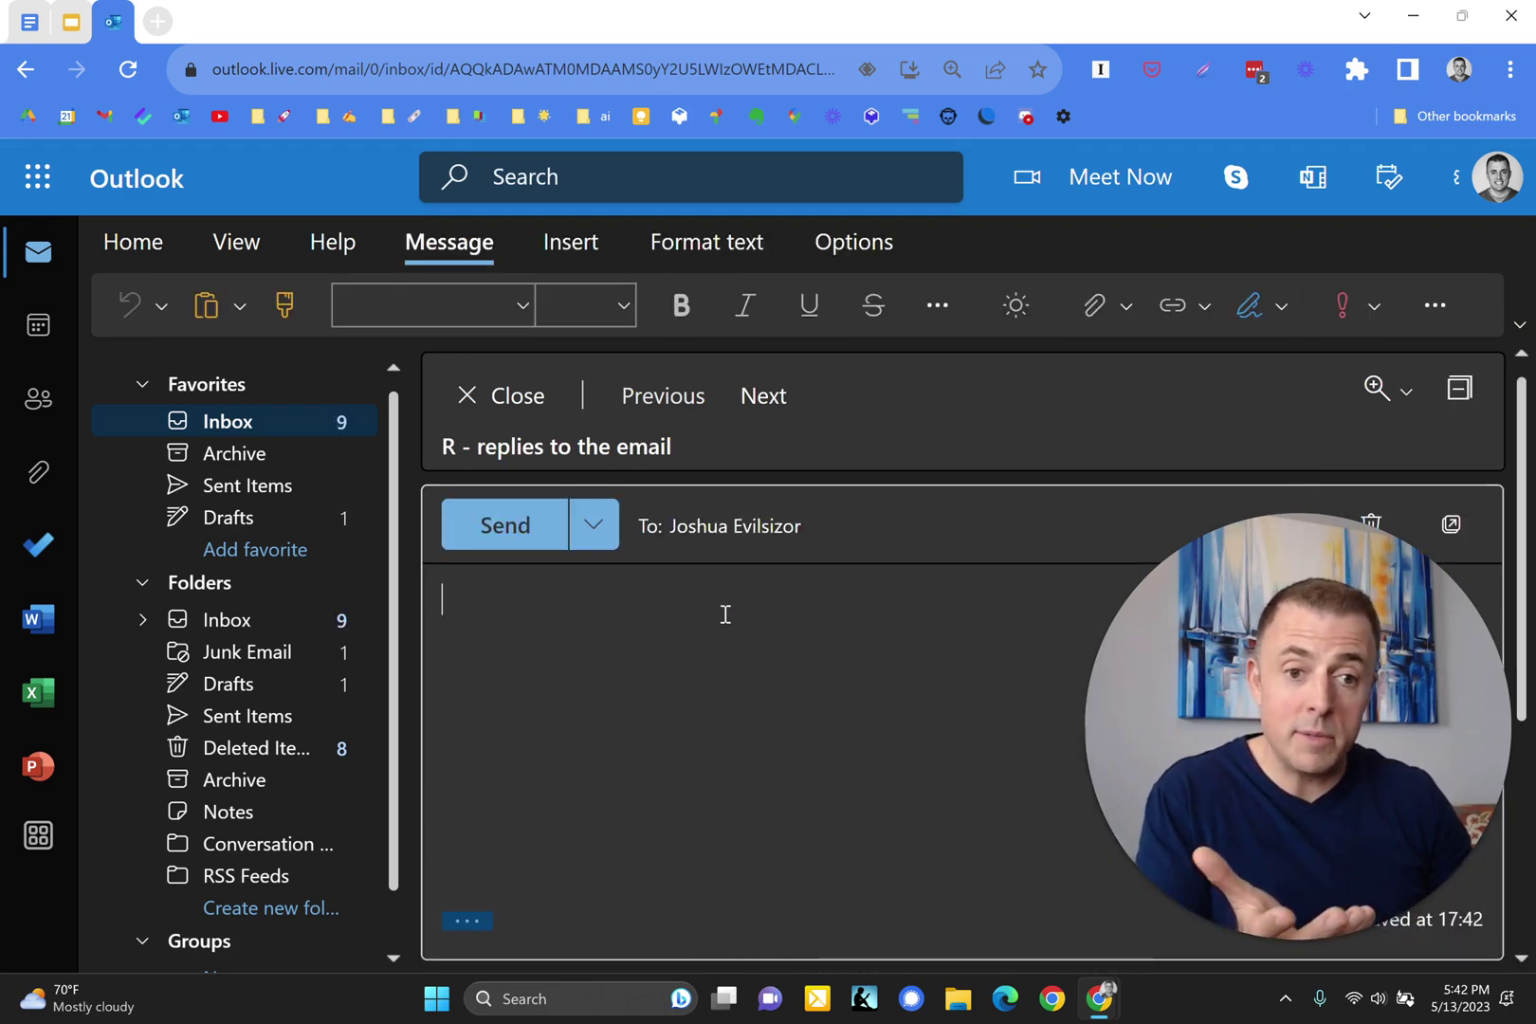
type("words")
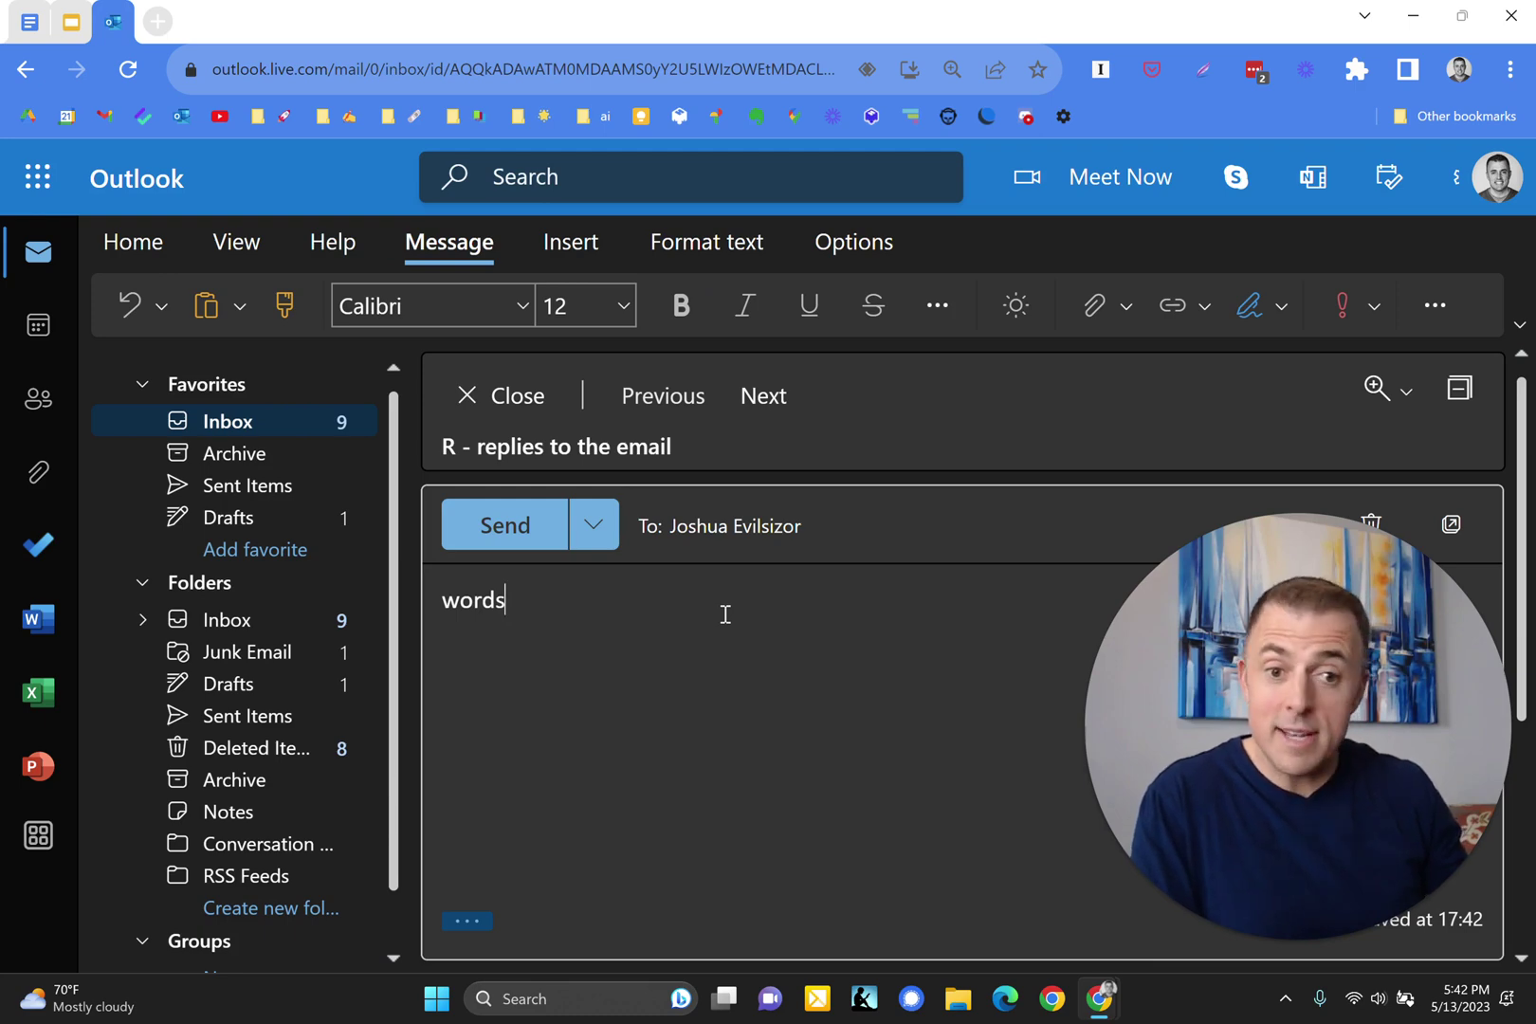
key("ctrl+Return")
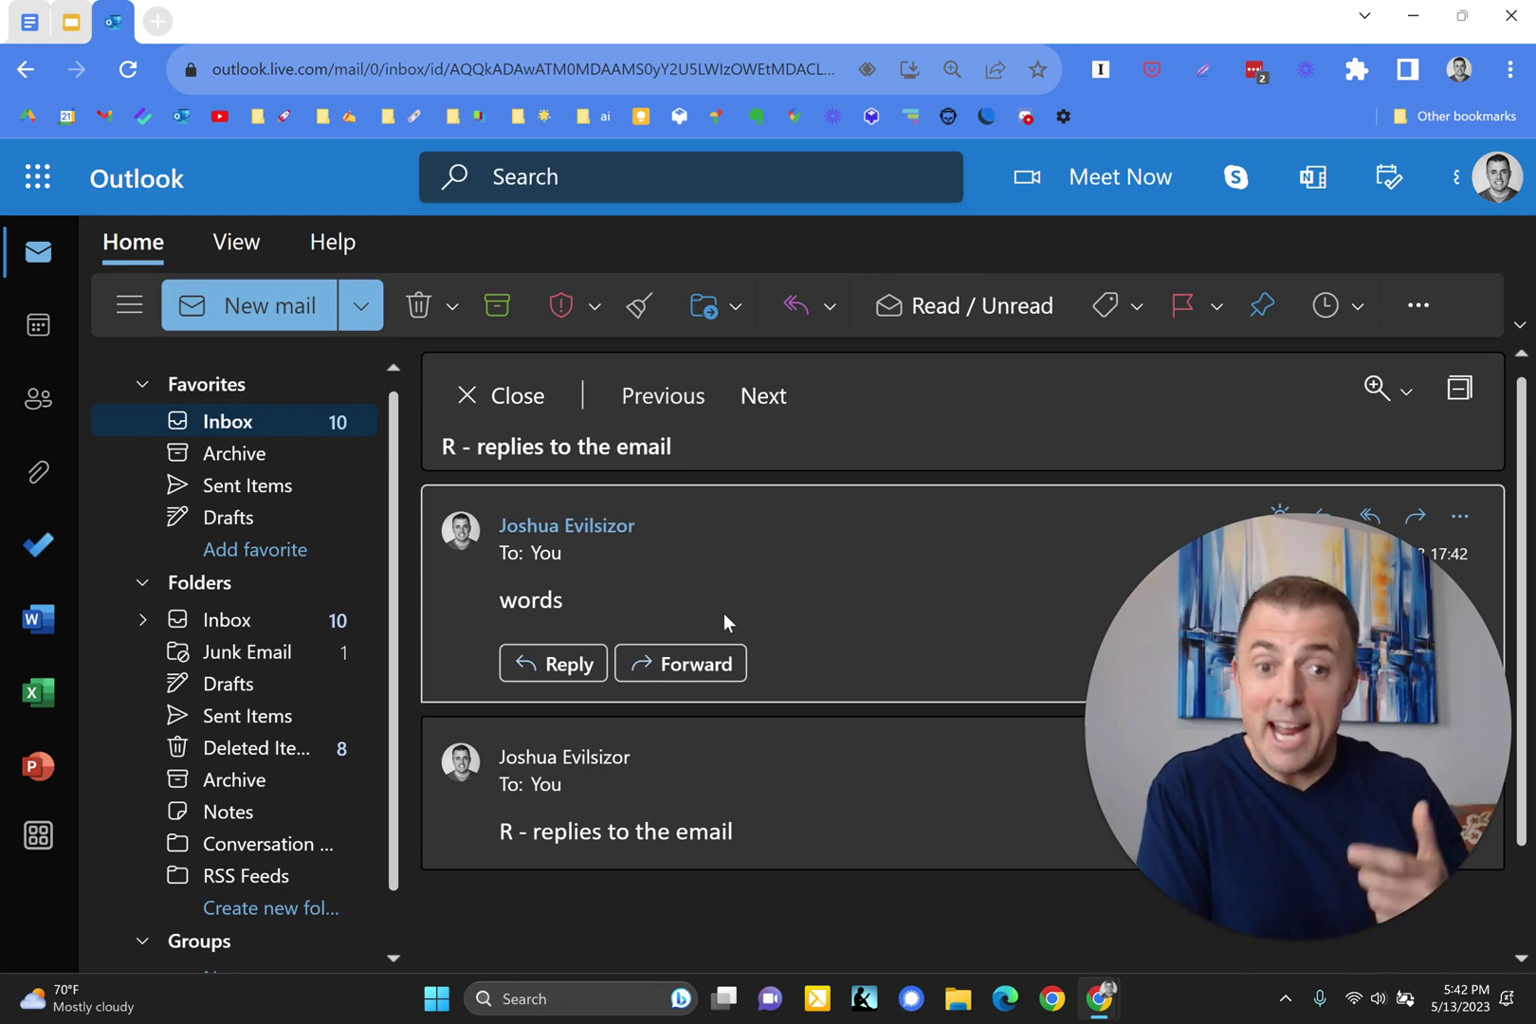
key("e")
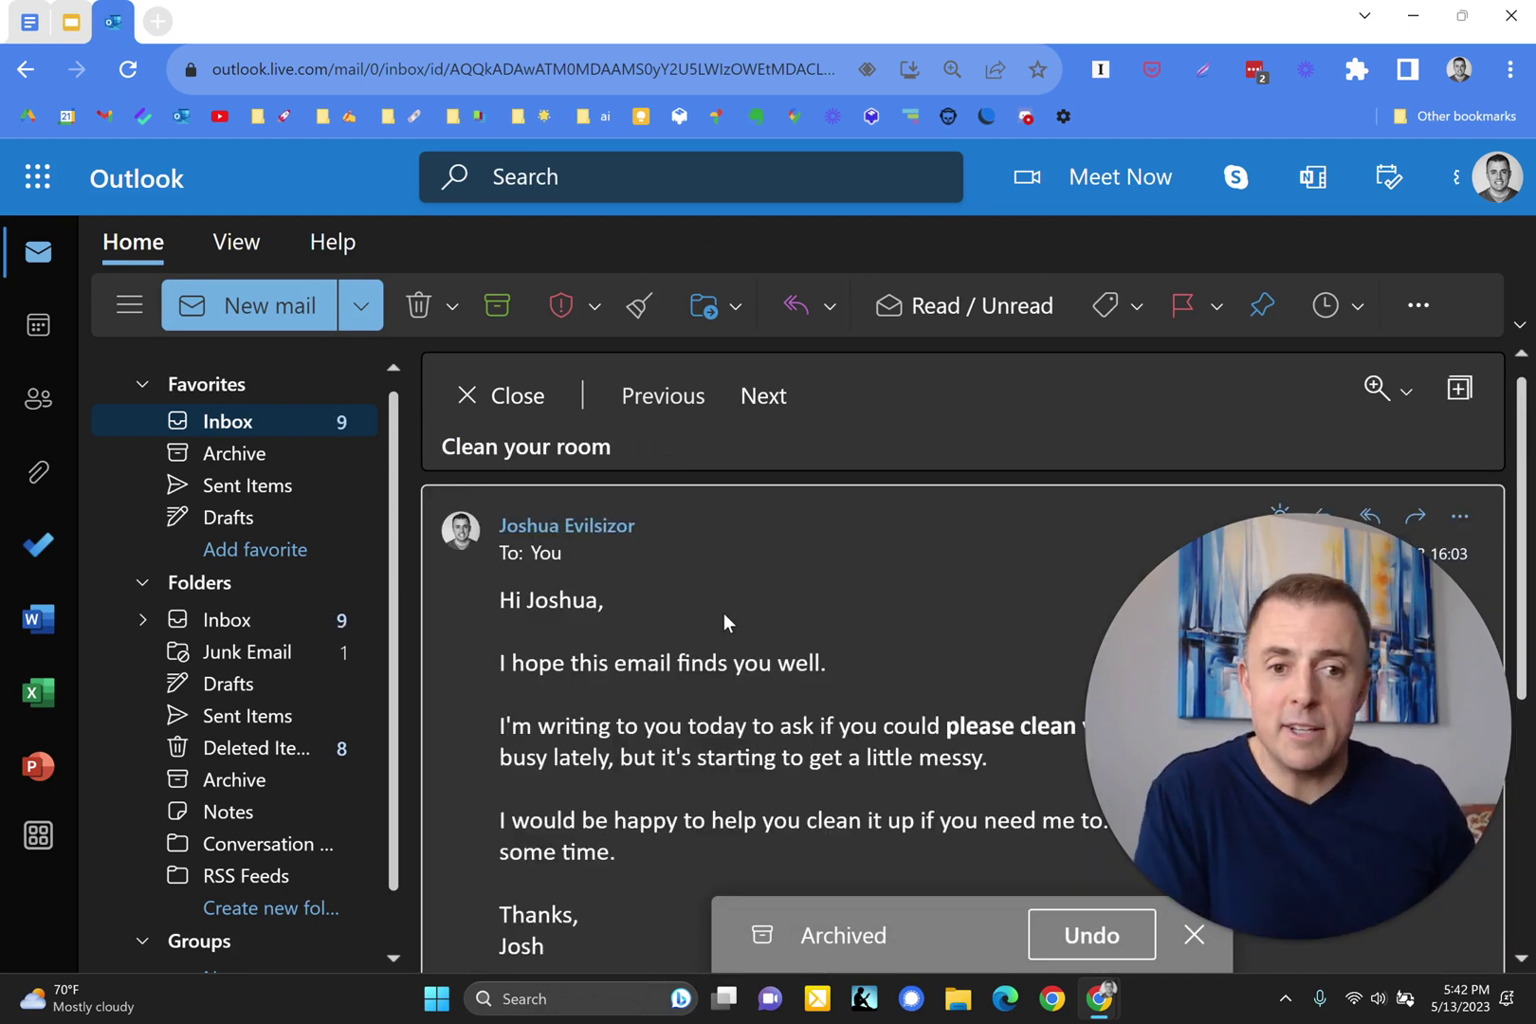
left_click(28, 21)
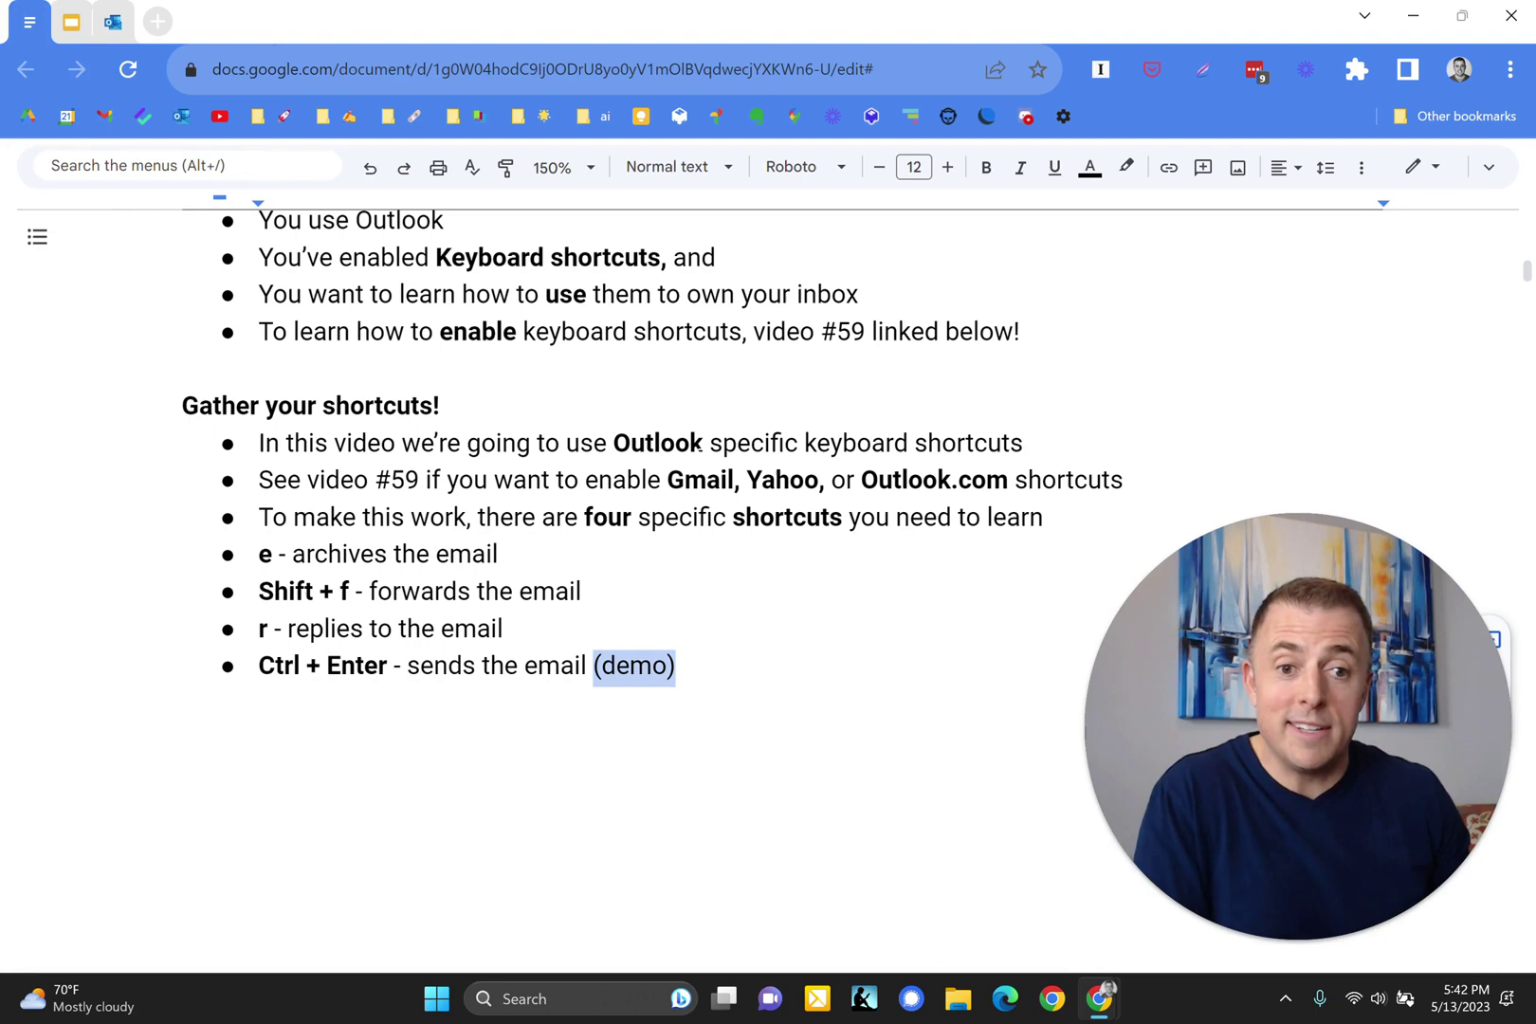
Restore the 'How am I supposed to remember these? Post-it note!' bullet and 'Bring it all together, slowly, please!' heading
key("ctrl+z")
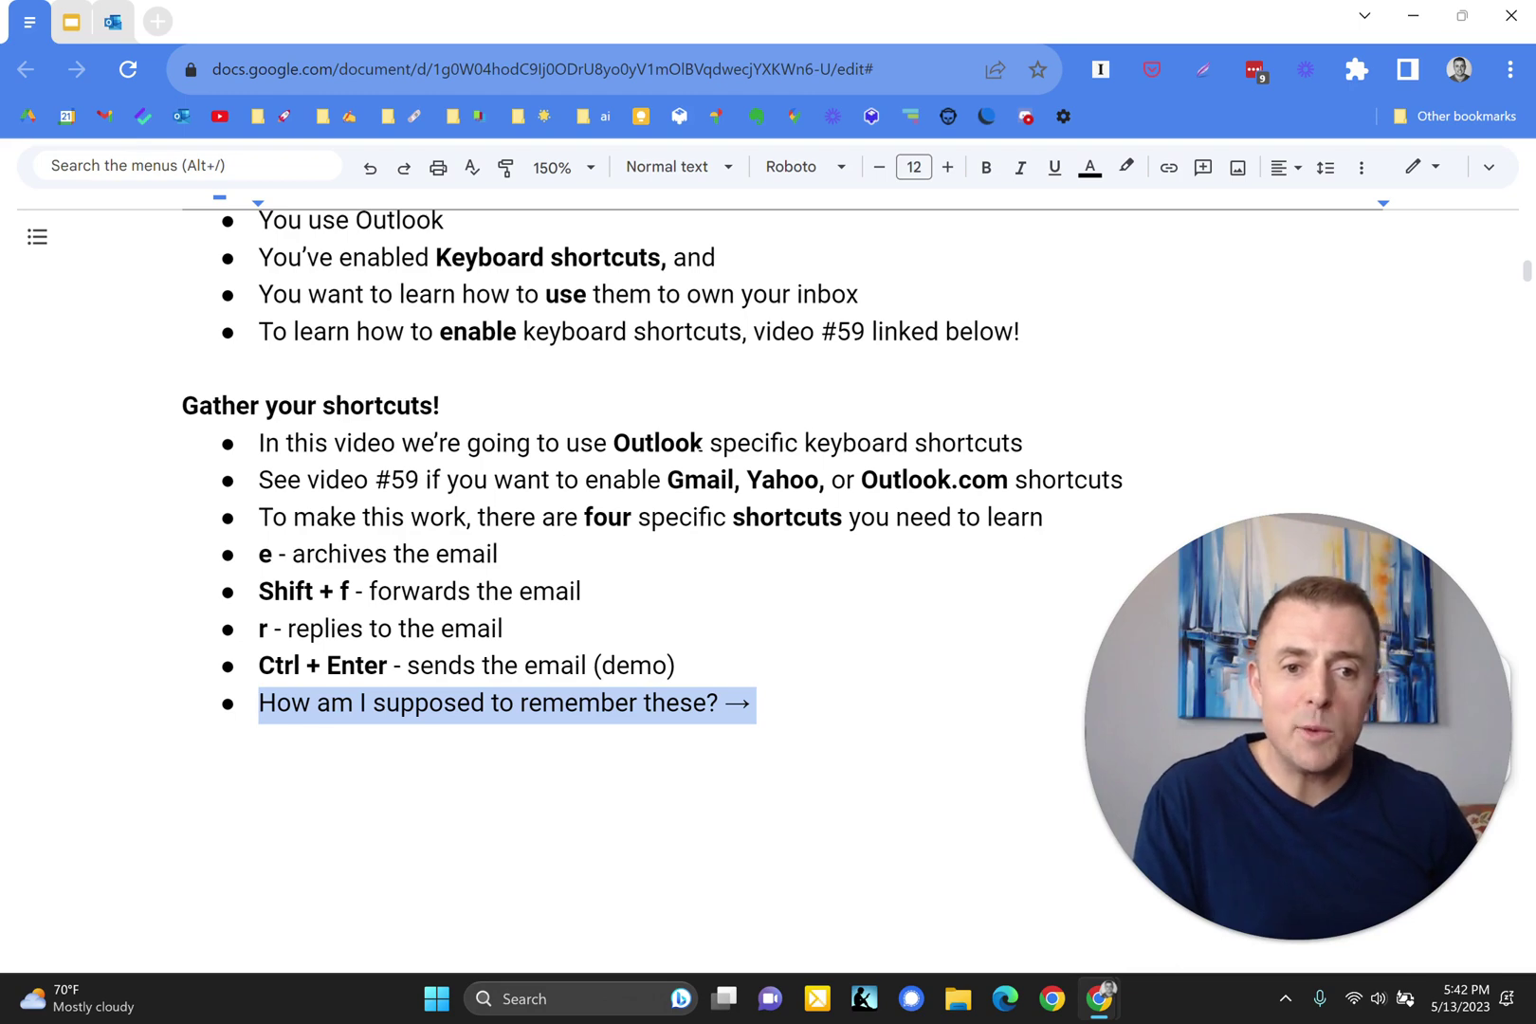
key("ctrl+z")
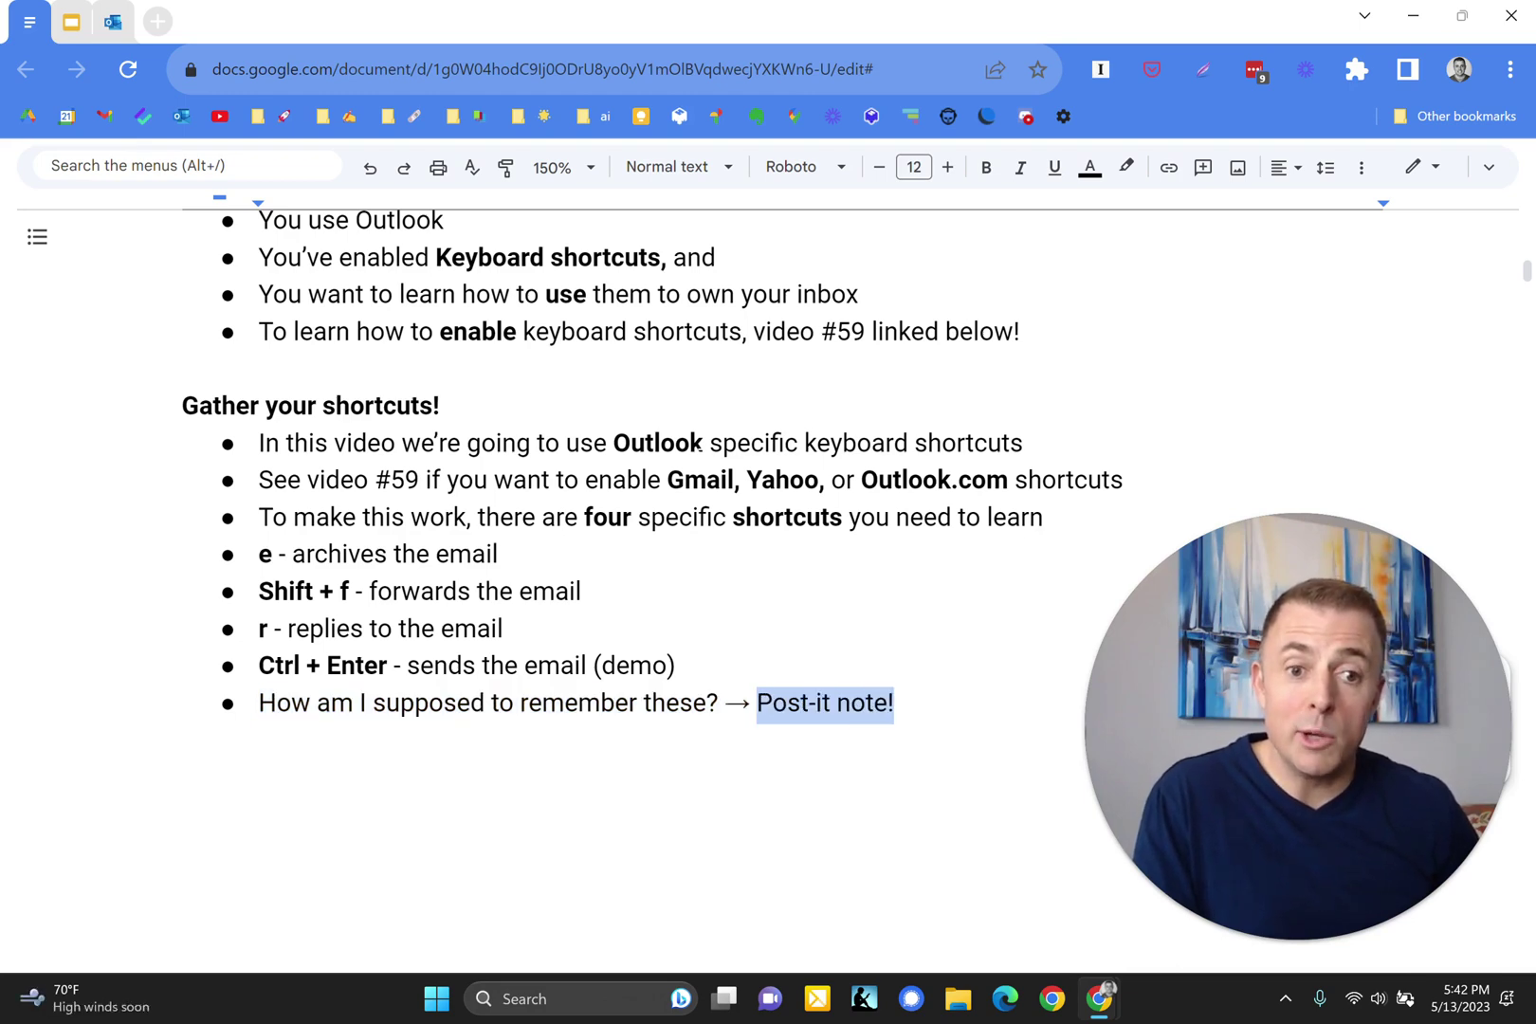
key("ctrl+z")
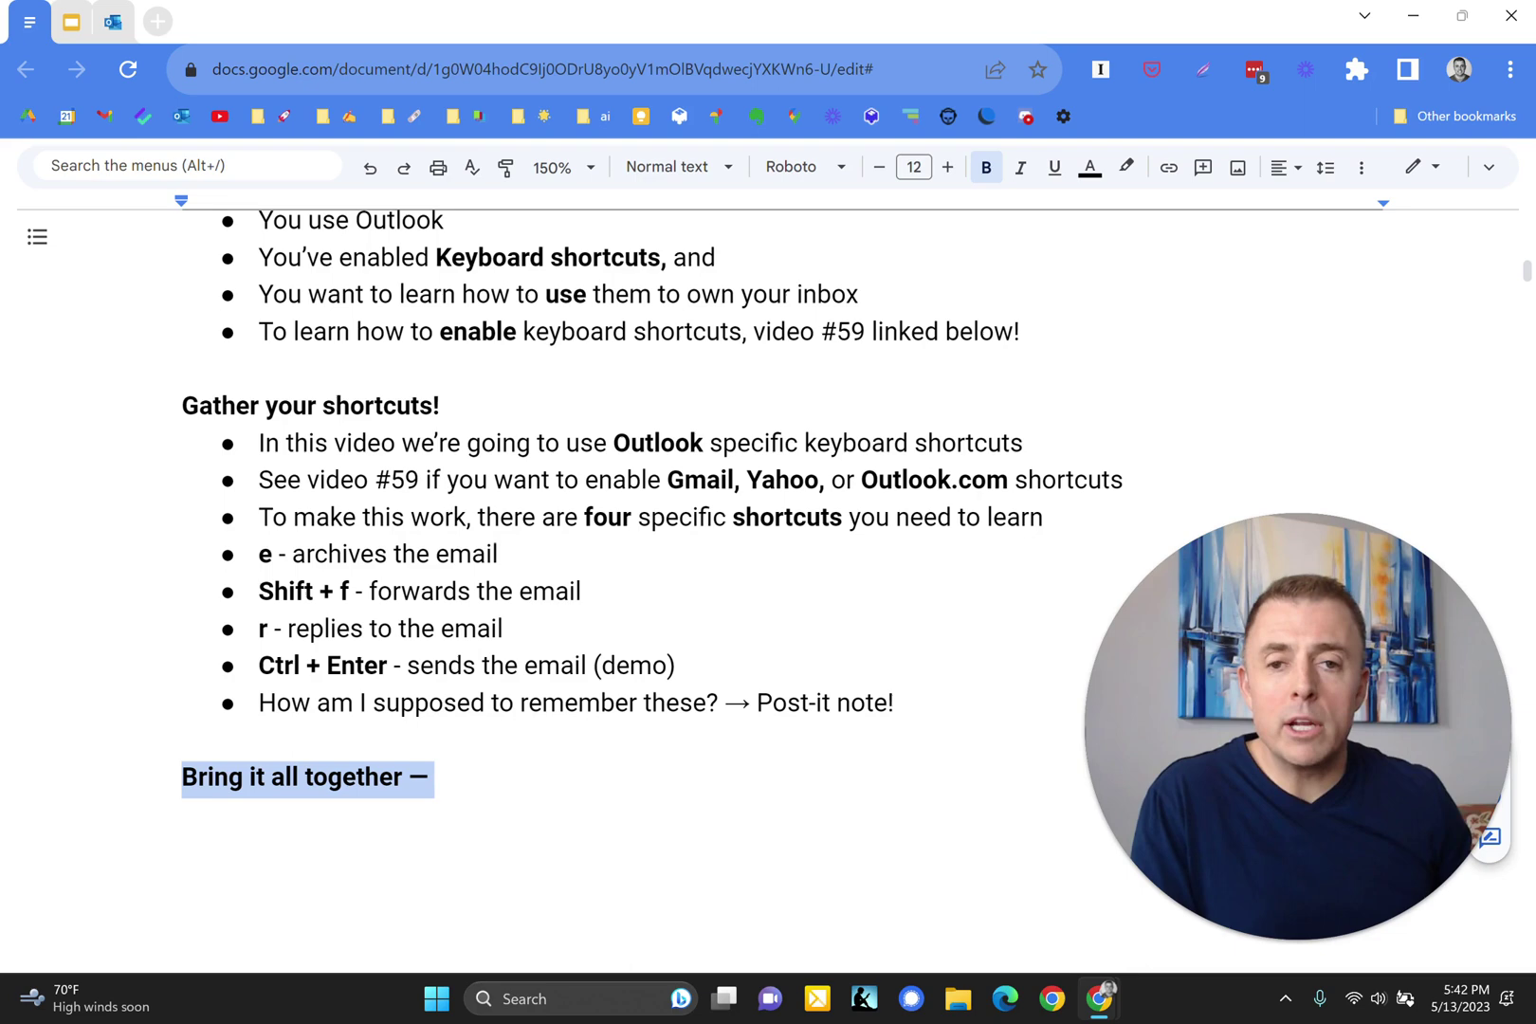
scroll(768, 569, "down", 3)
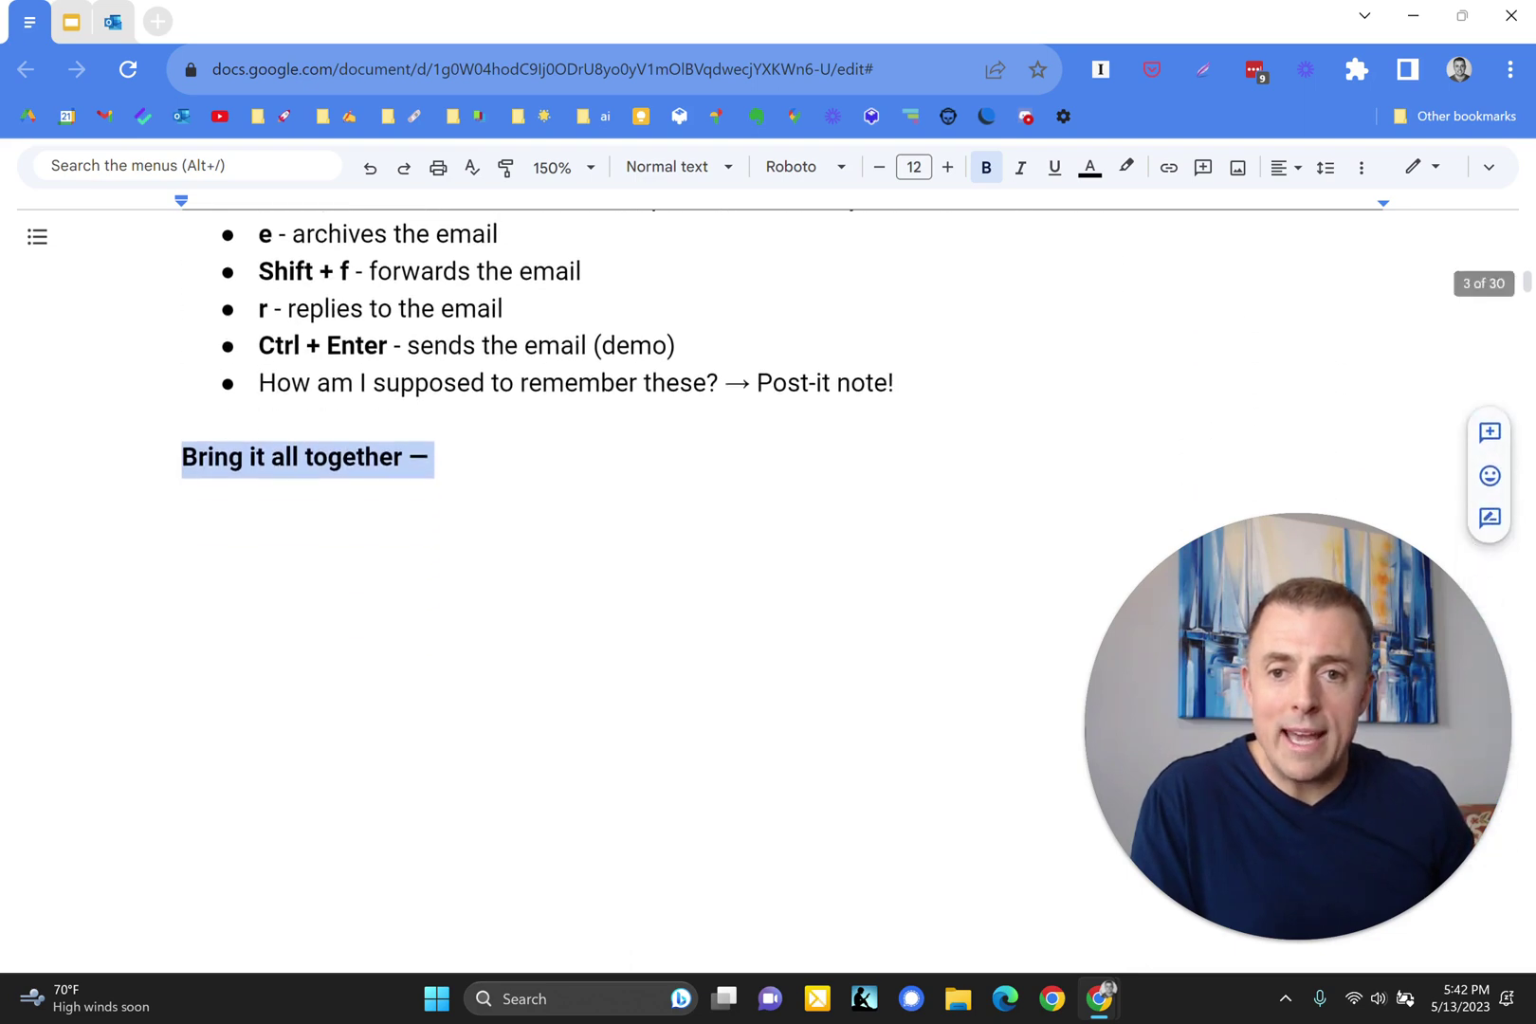
key("ctrl+z")
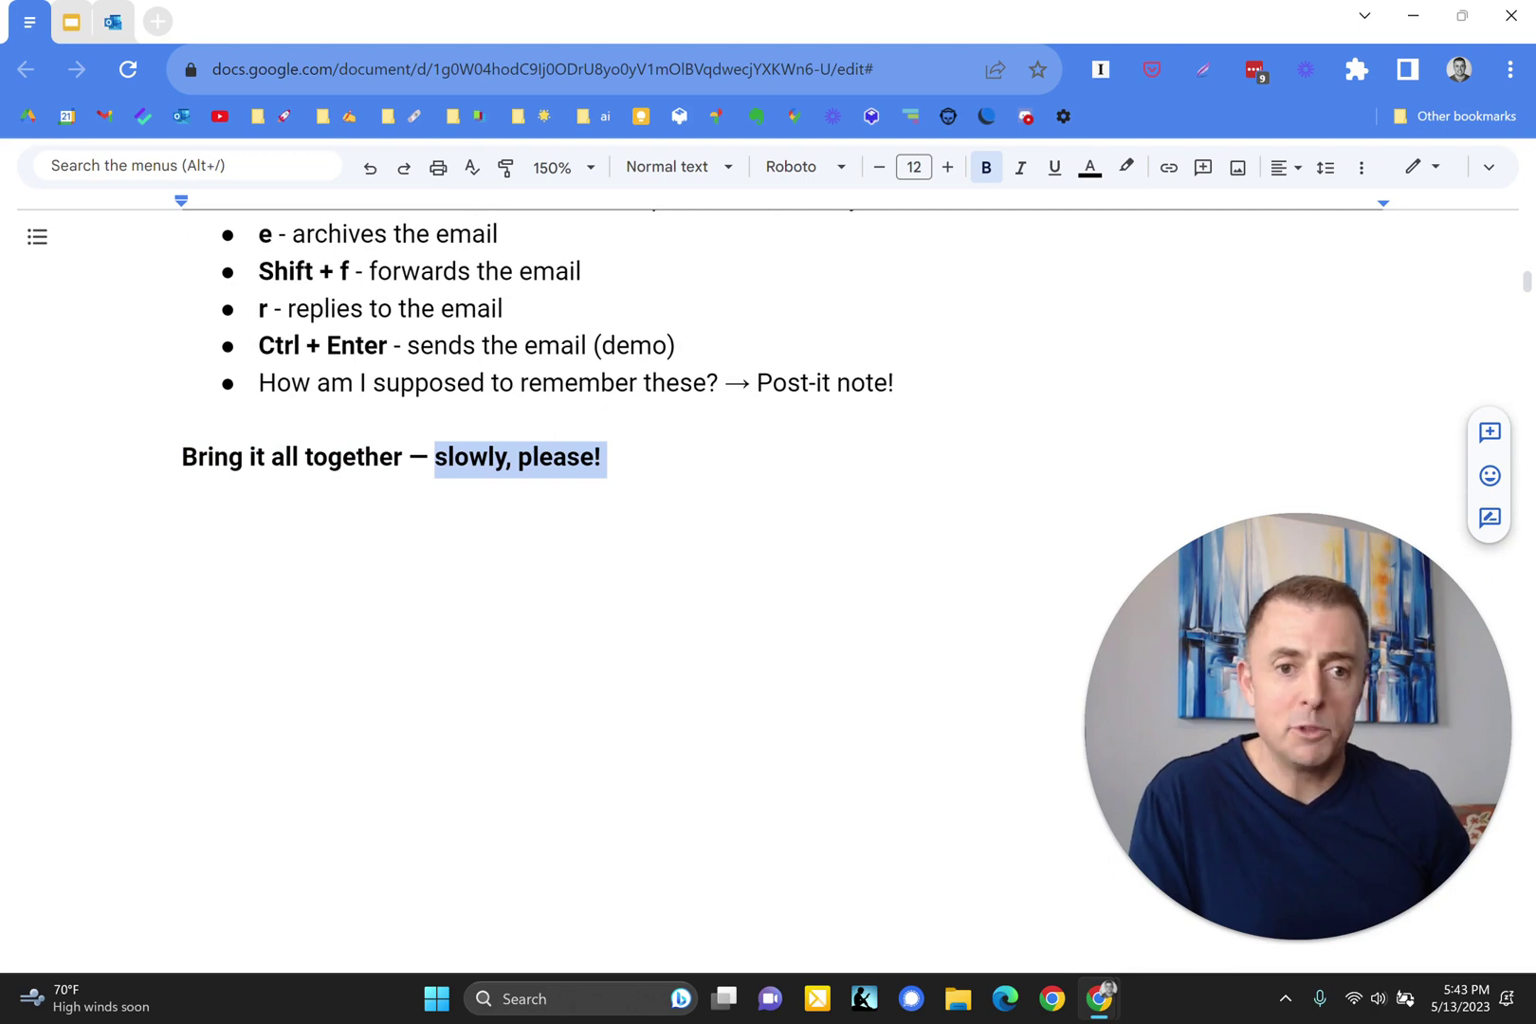
Restore 'The point:' bullet: Start at the top, end at the bottom, rapidly (no bouncing)
key("ctrl+z")
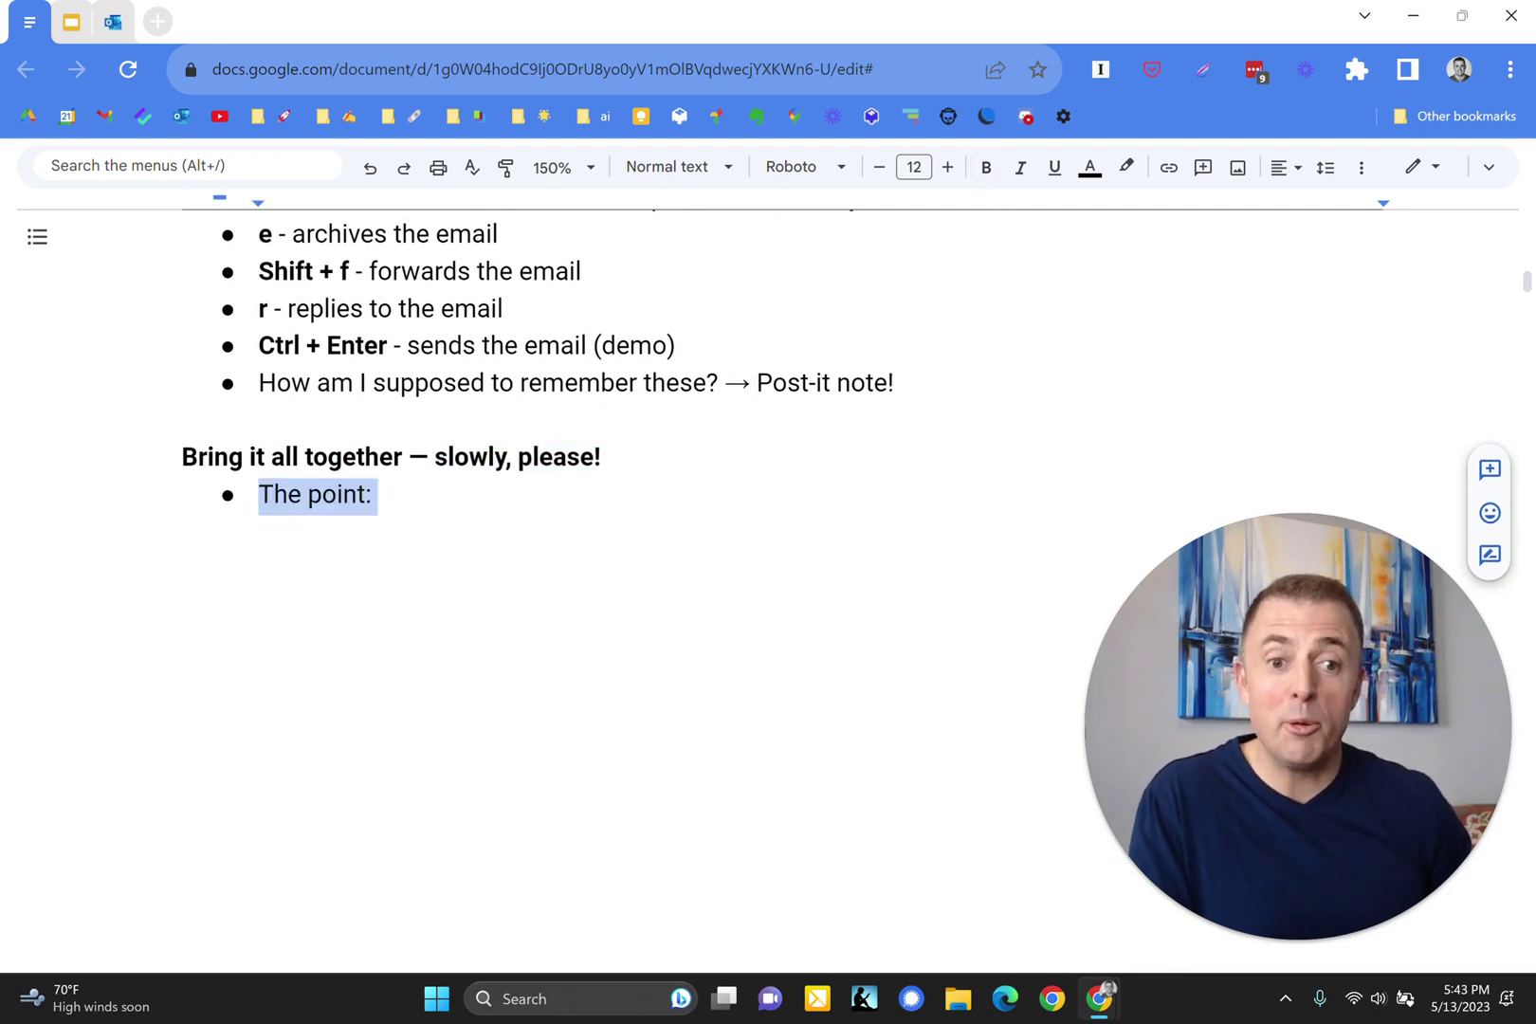
key("ctrl+z")
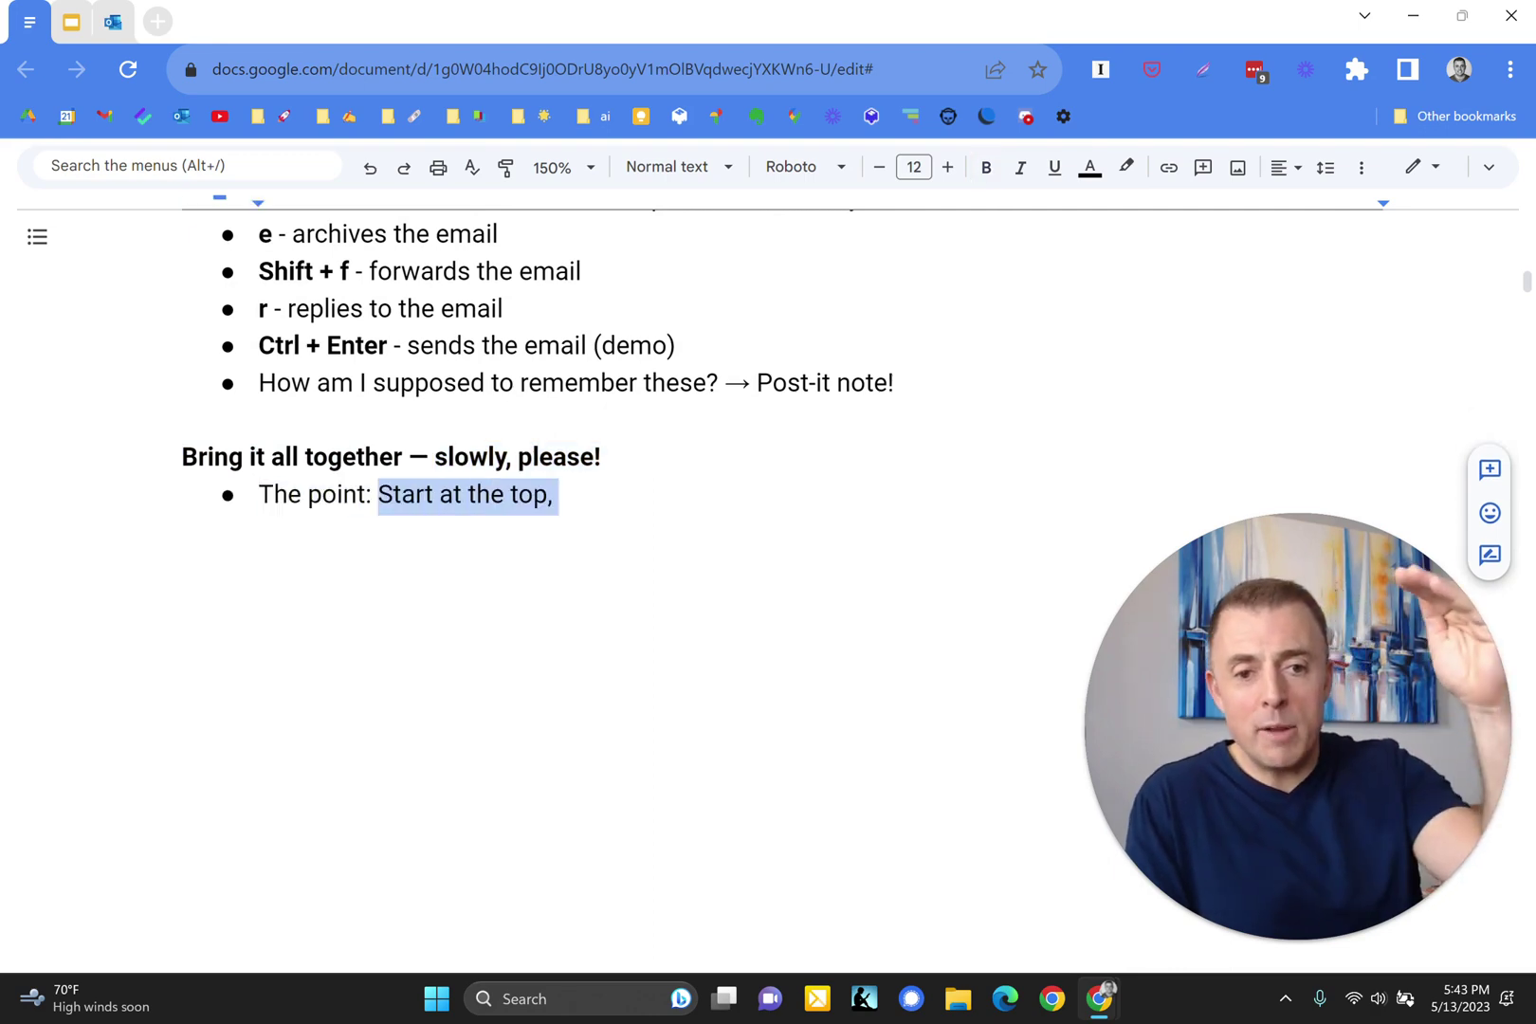
key("ctrl+z")
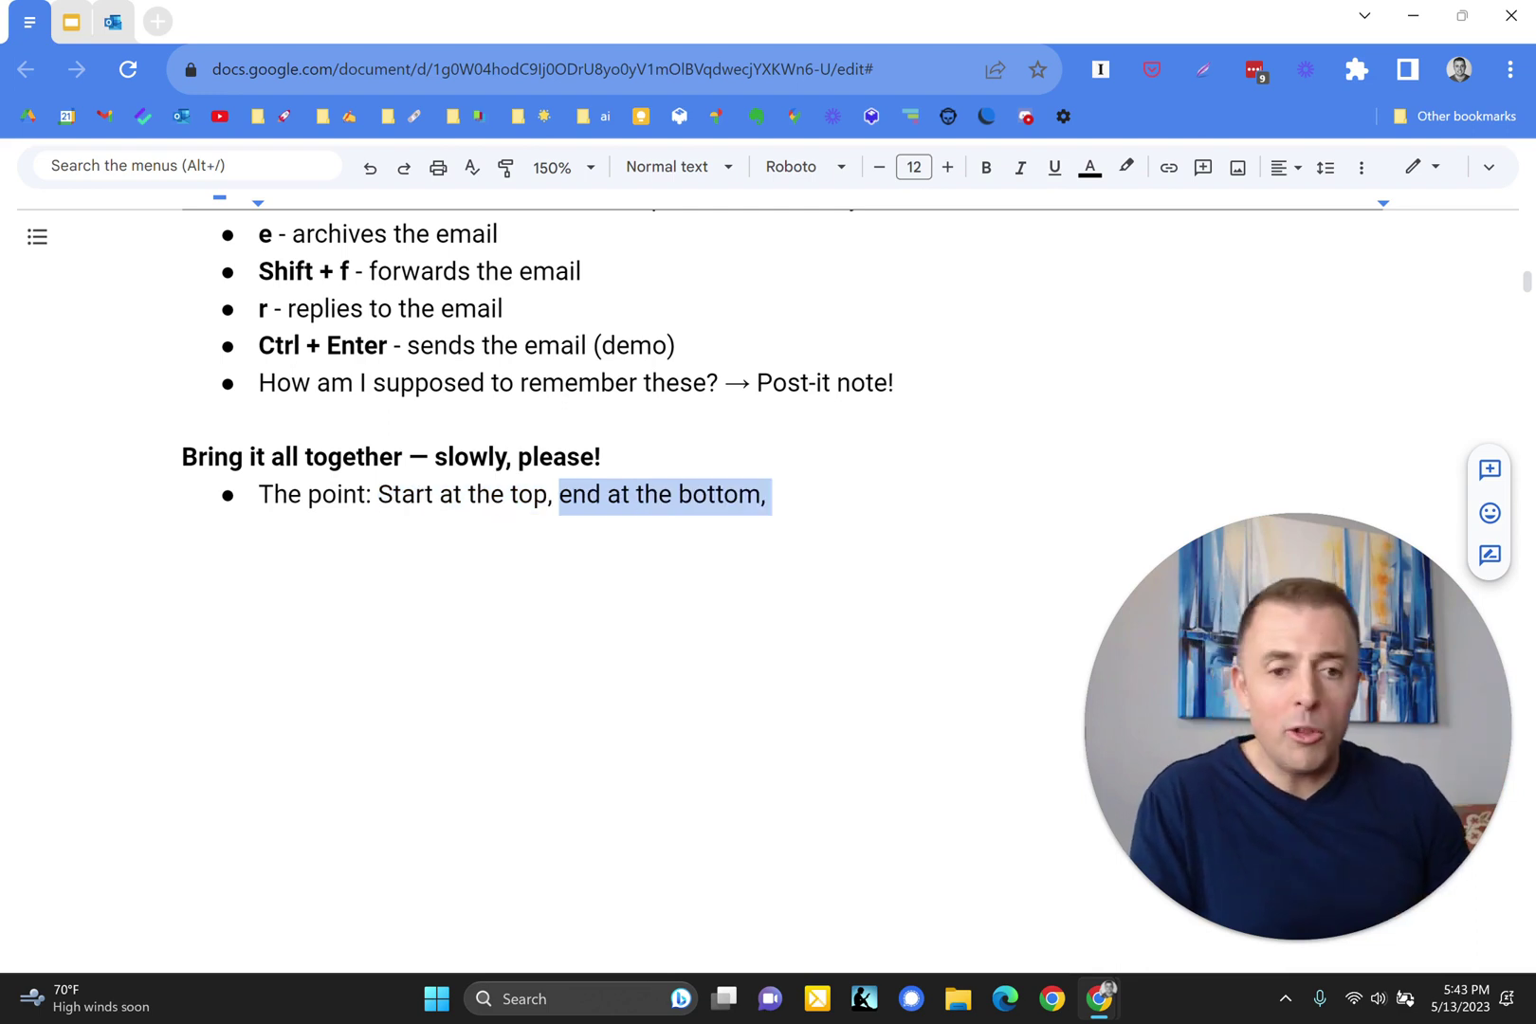
key("ctrl+z")
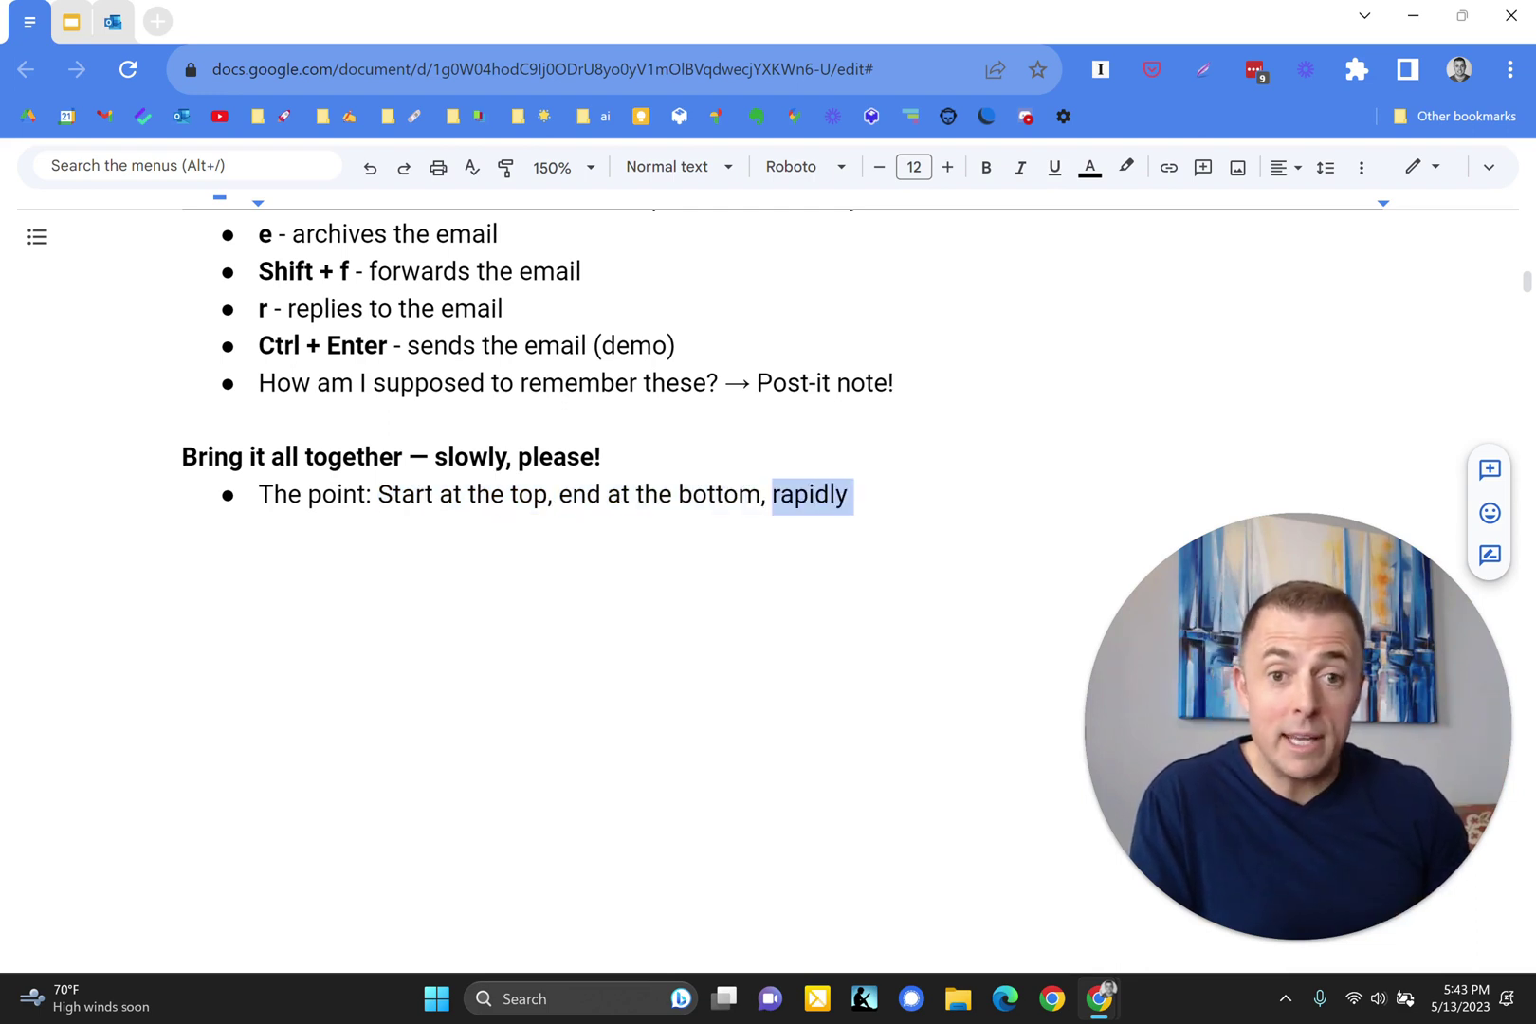
key("ctrl+z")
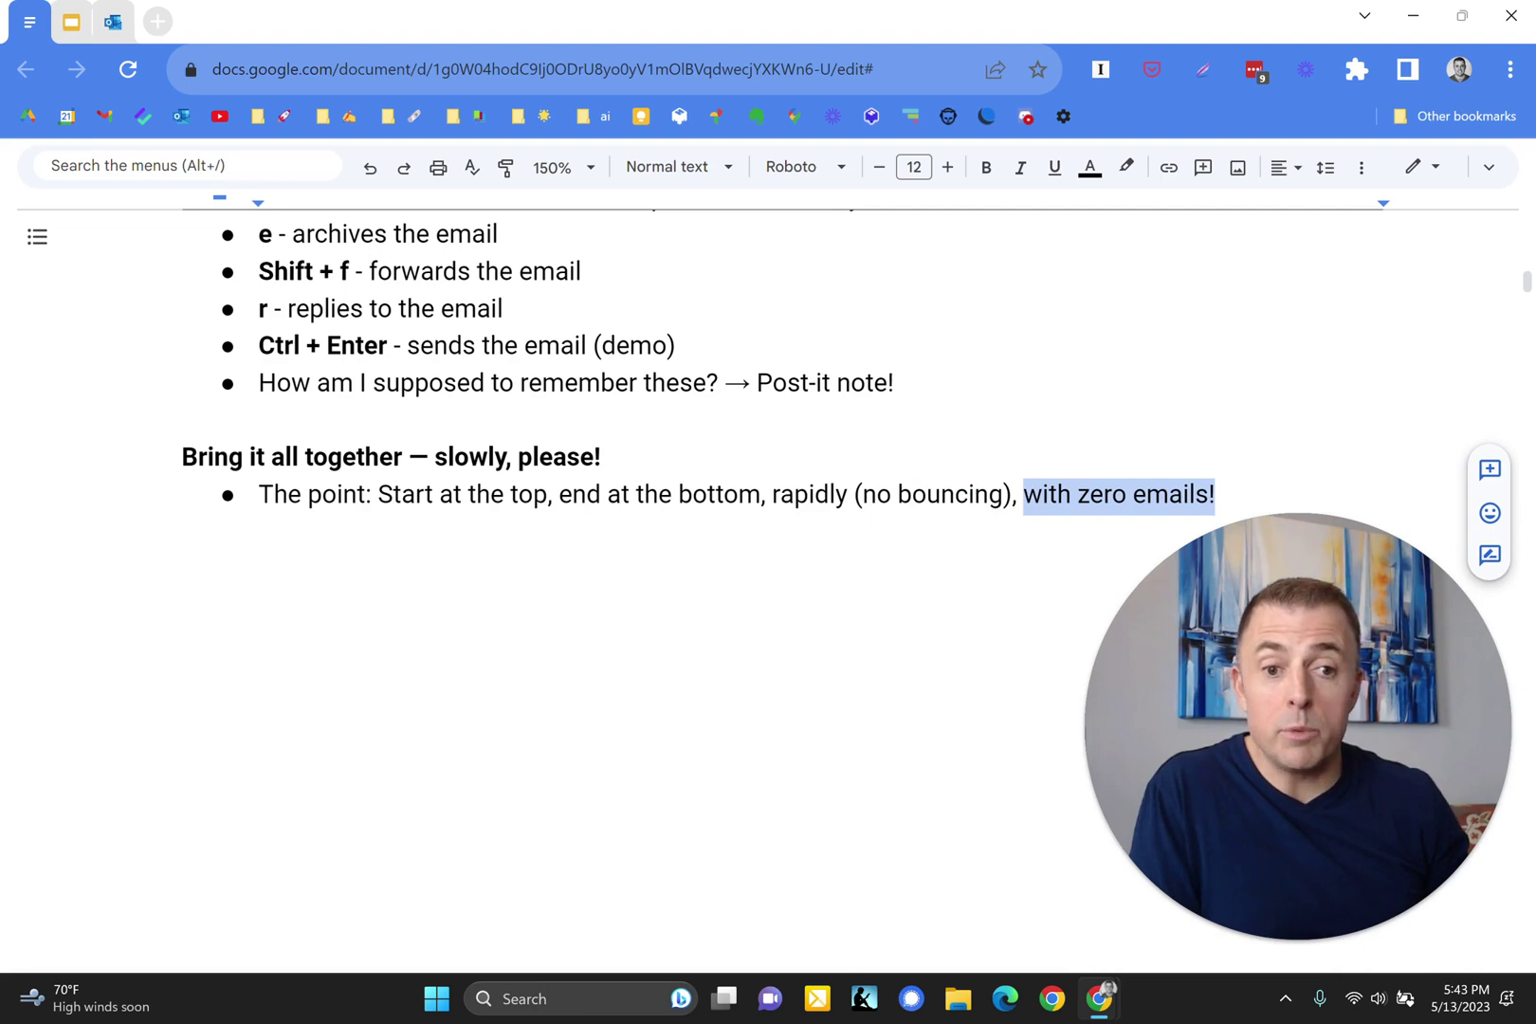
Restore the 'To succeed: Apply the GTD 2-Minute Rule, until you hit zero' bullet
key("ctrl+z")
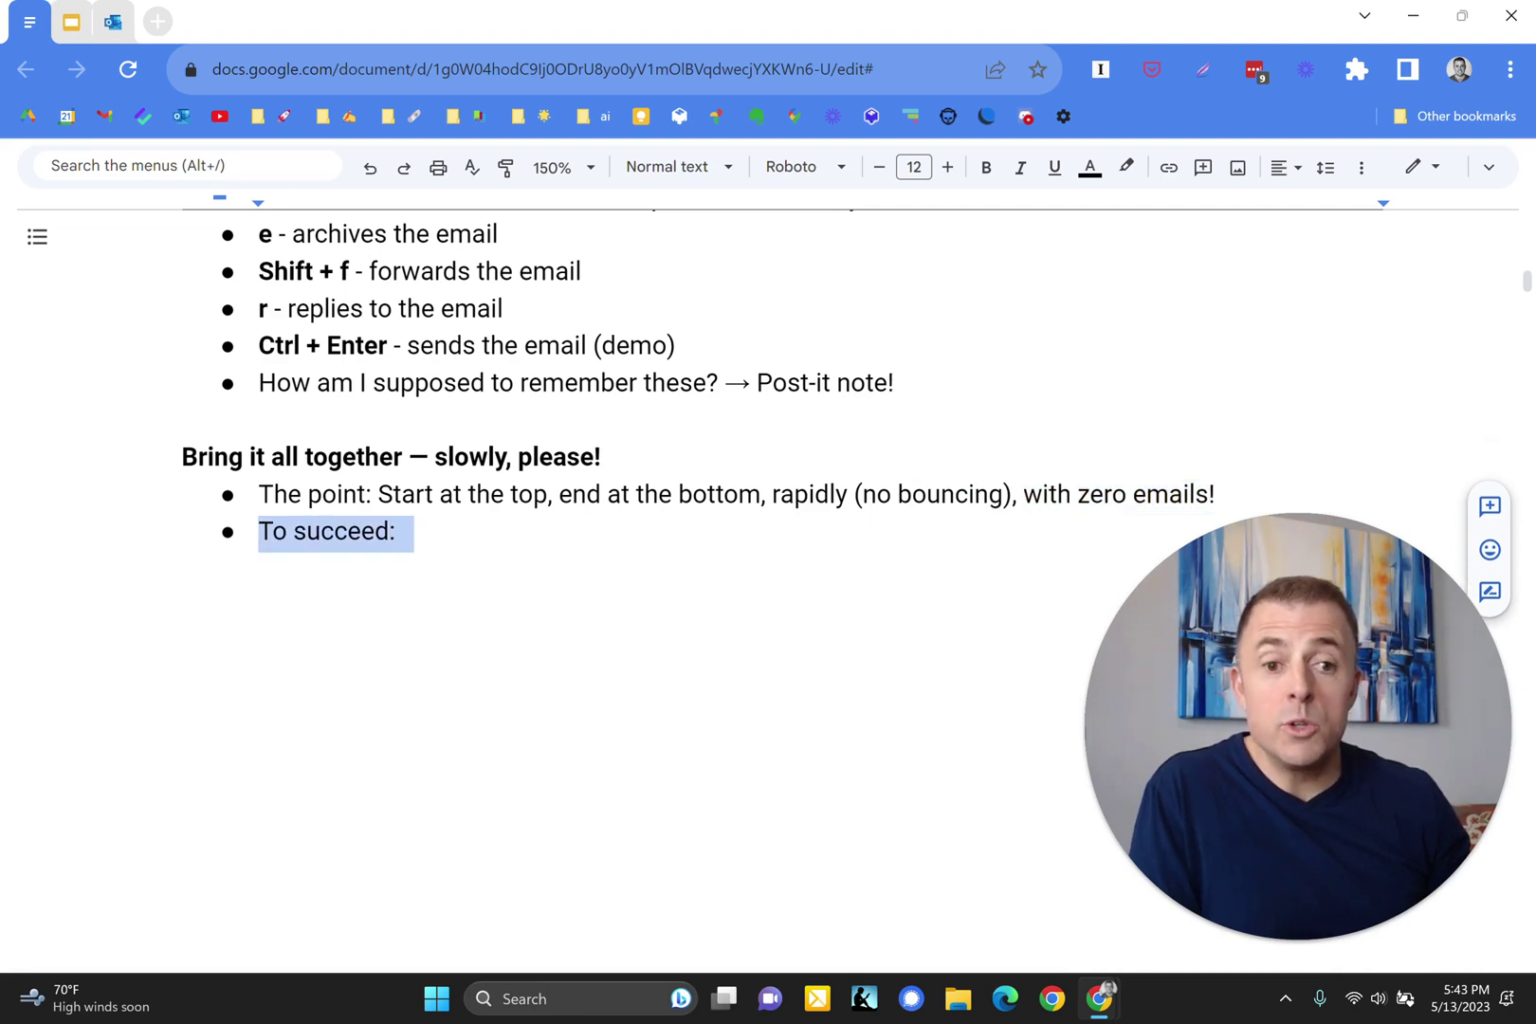
key("ctrl+y")
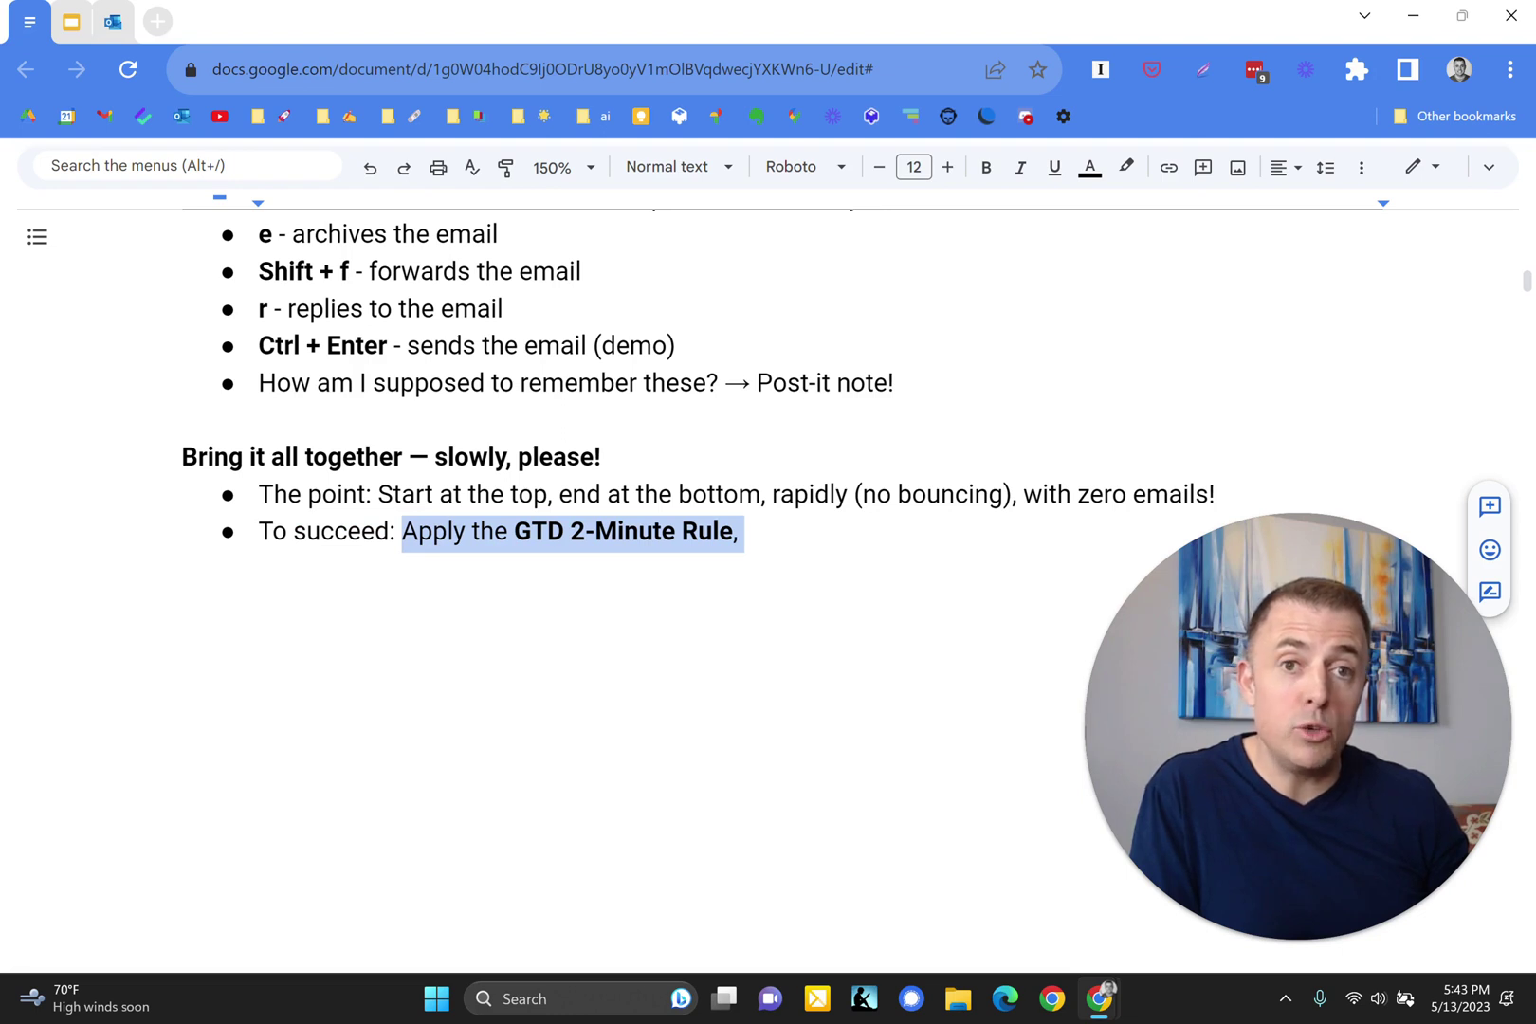
key("ctrl+y")
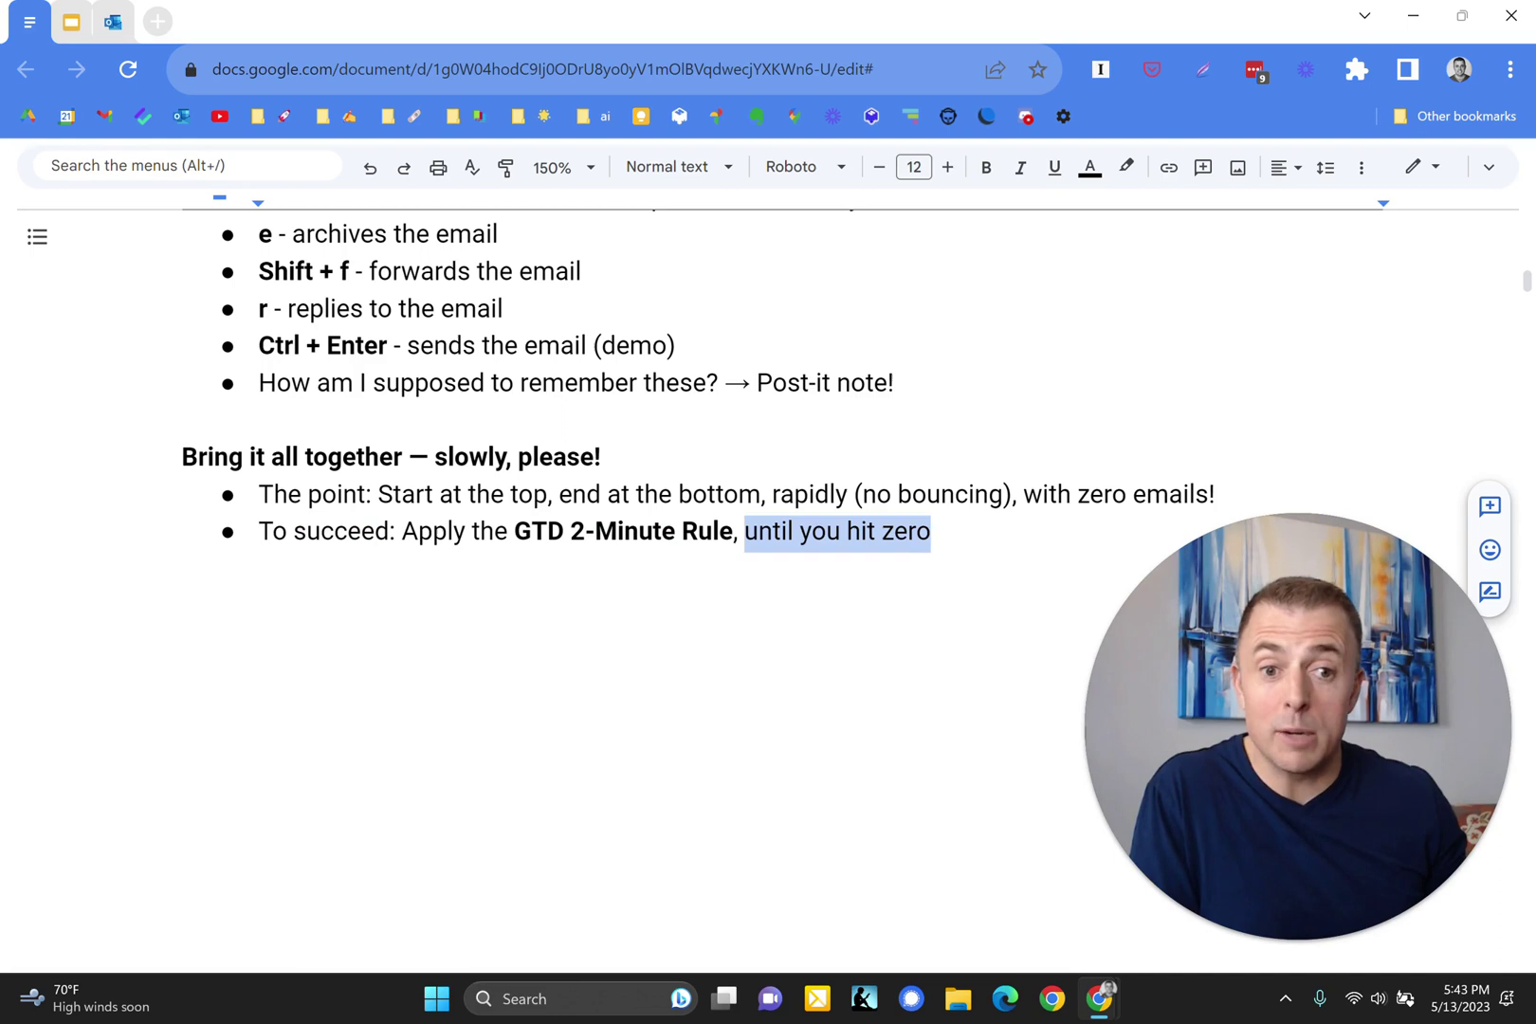
Present 'Define the requirement': under two minutes → Do it now, over two minutes → Defer to a trusted system
left_click(78, 32)
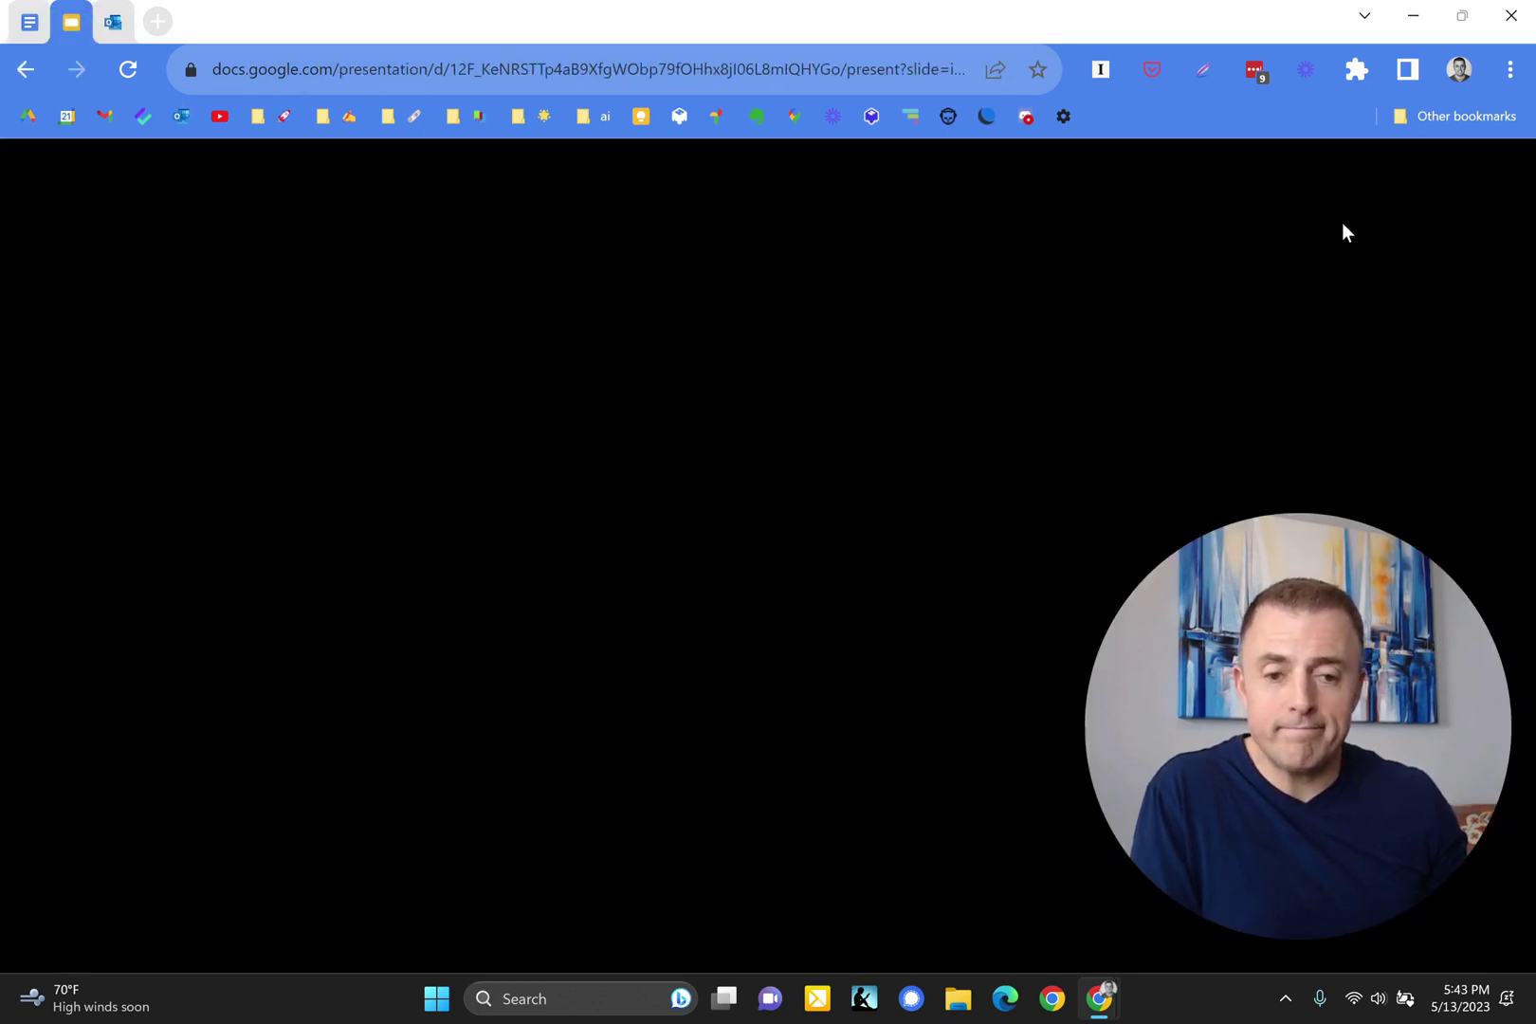
key("Right")
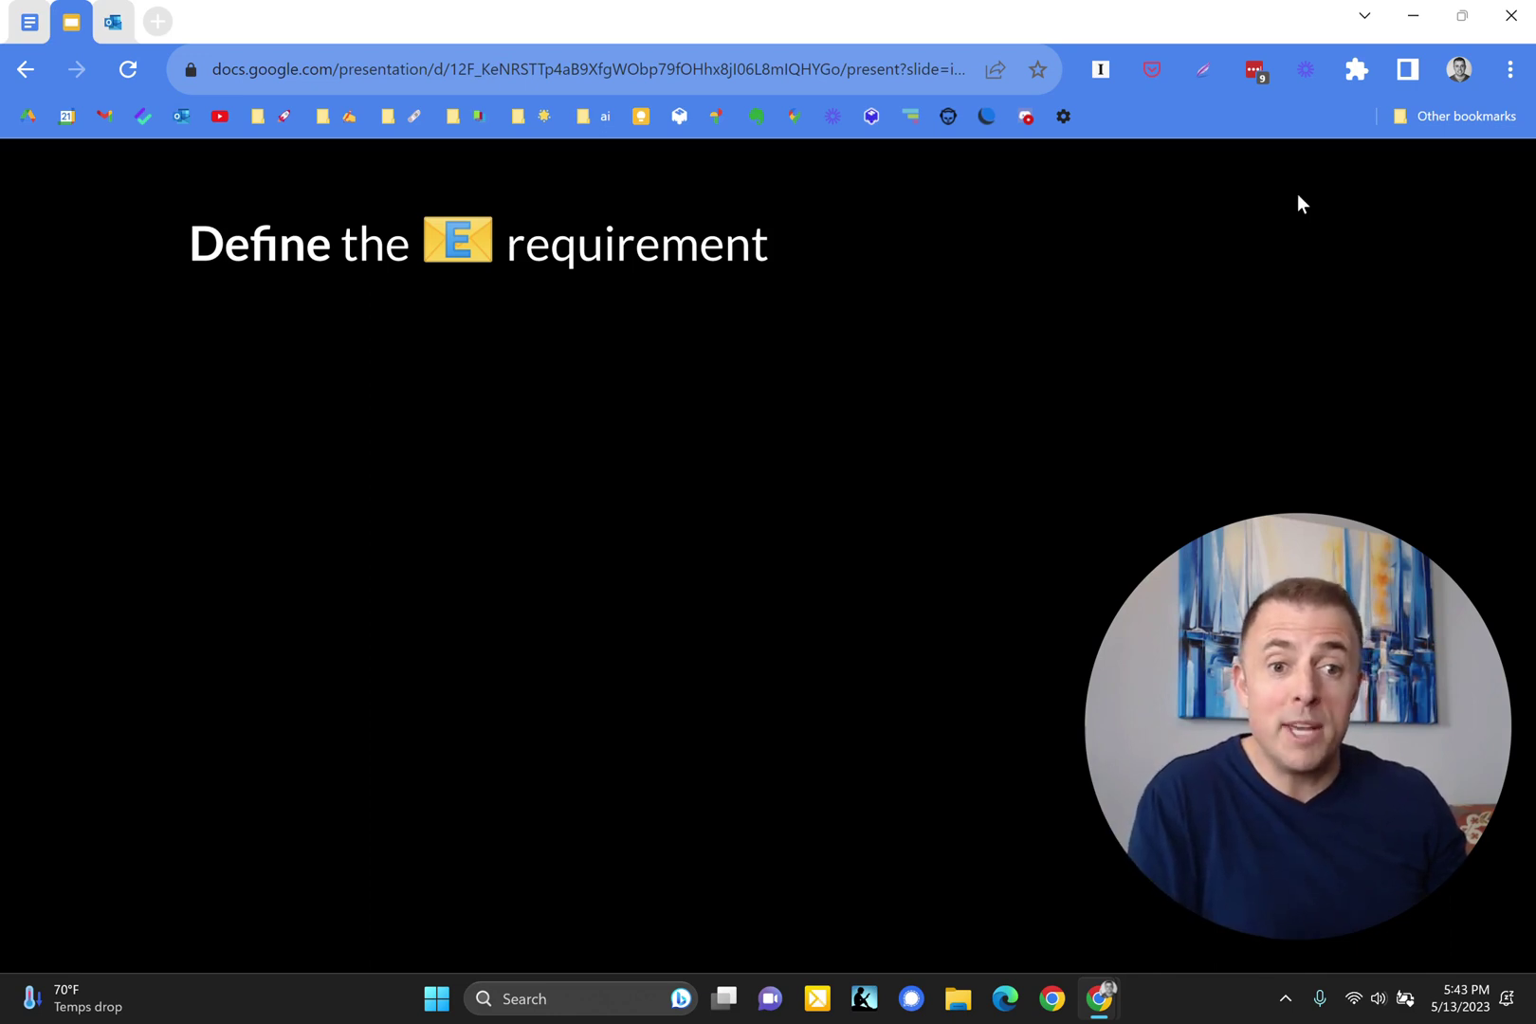
key("Right")
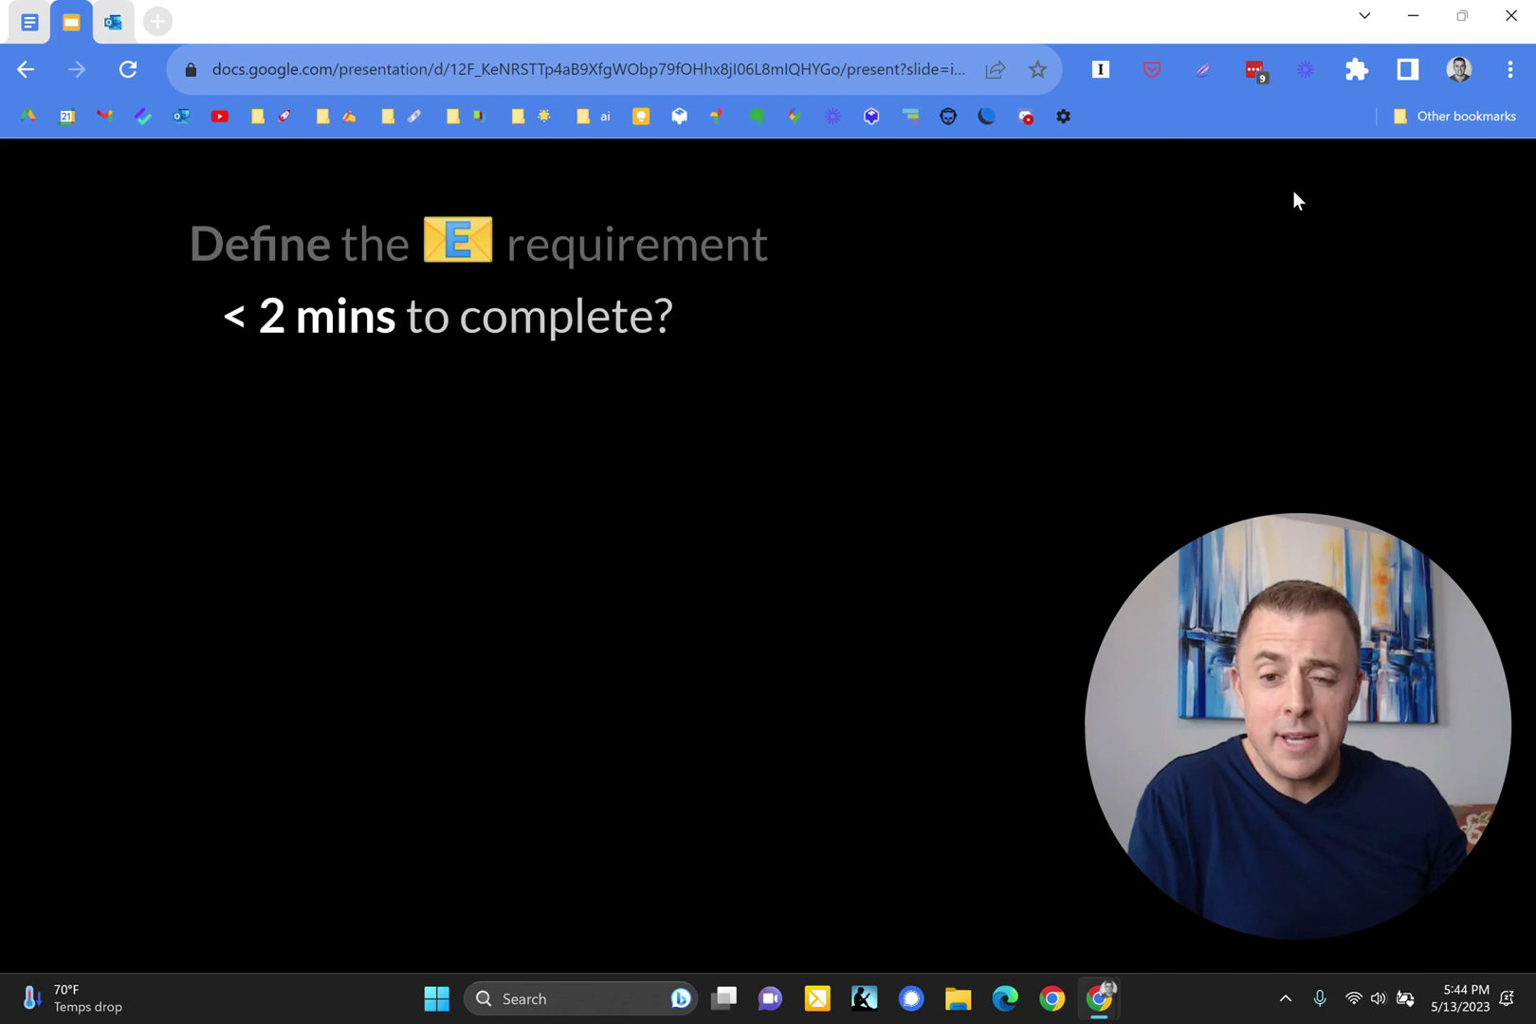
key("Right")
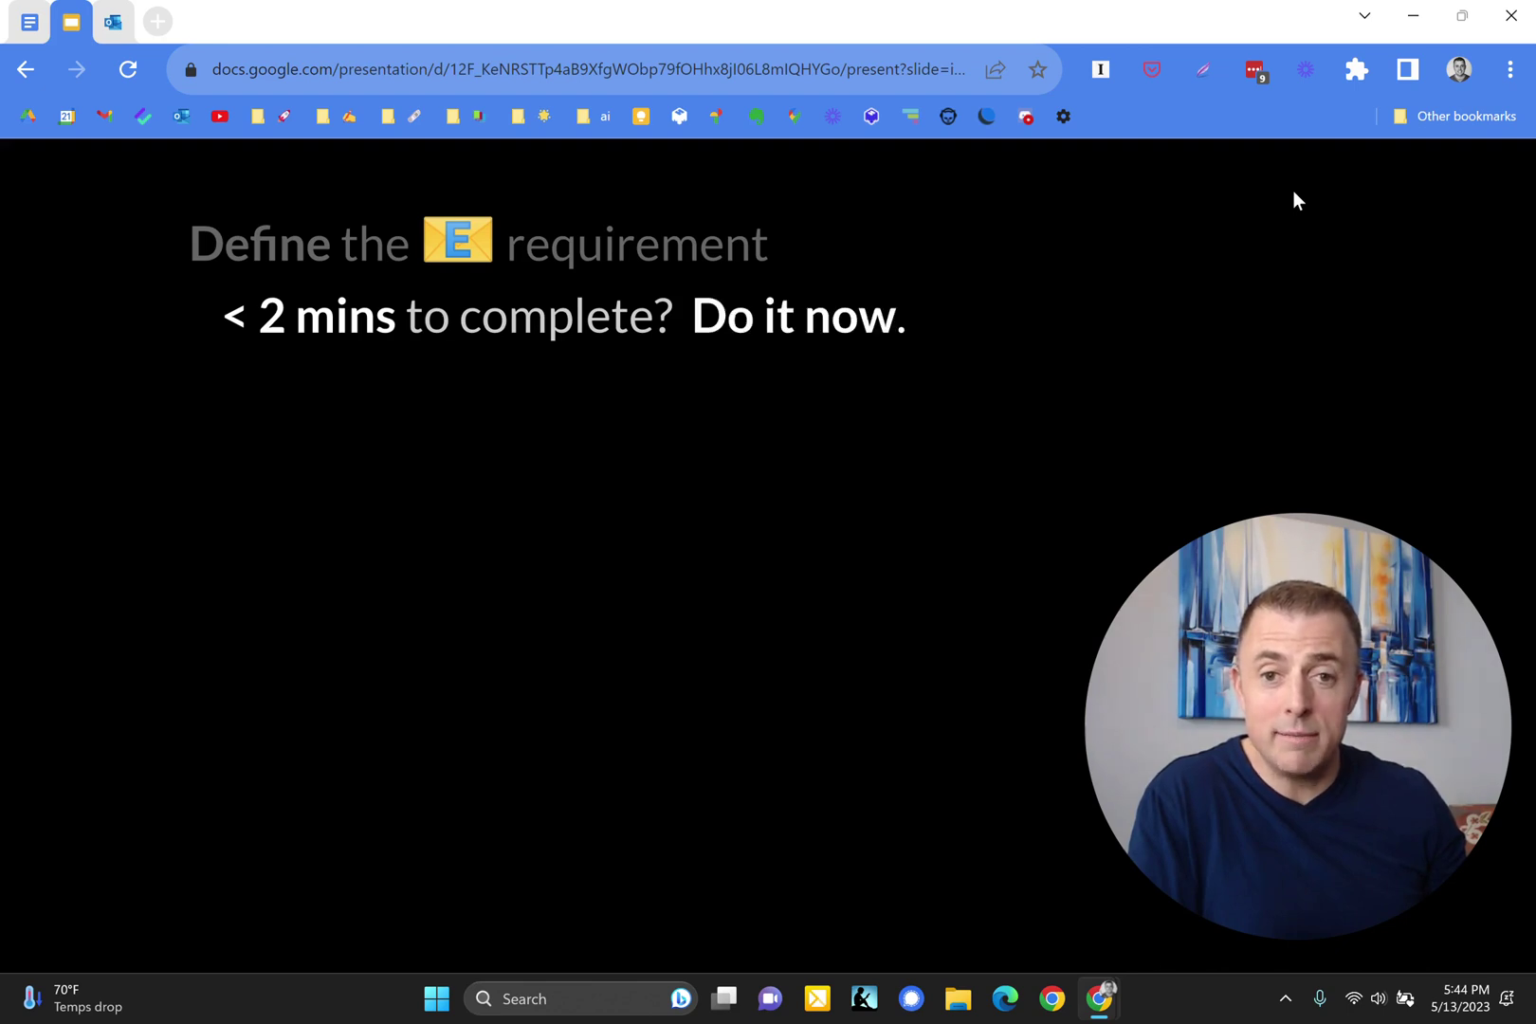
key("Right")
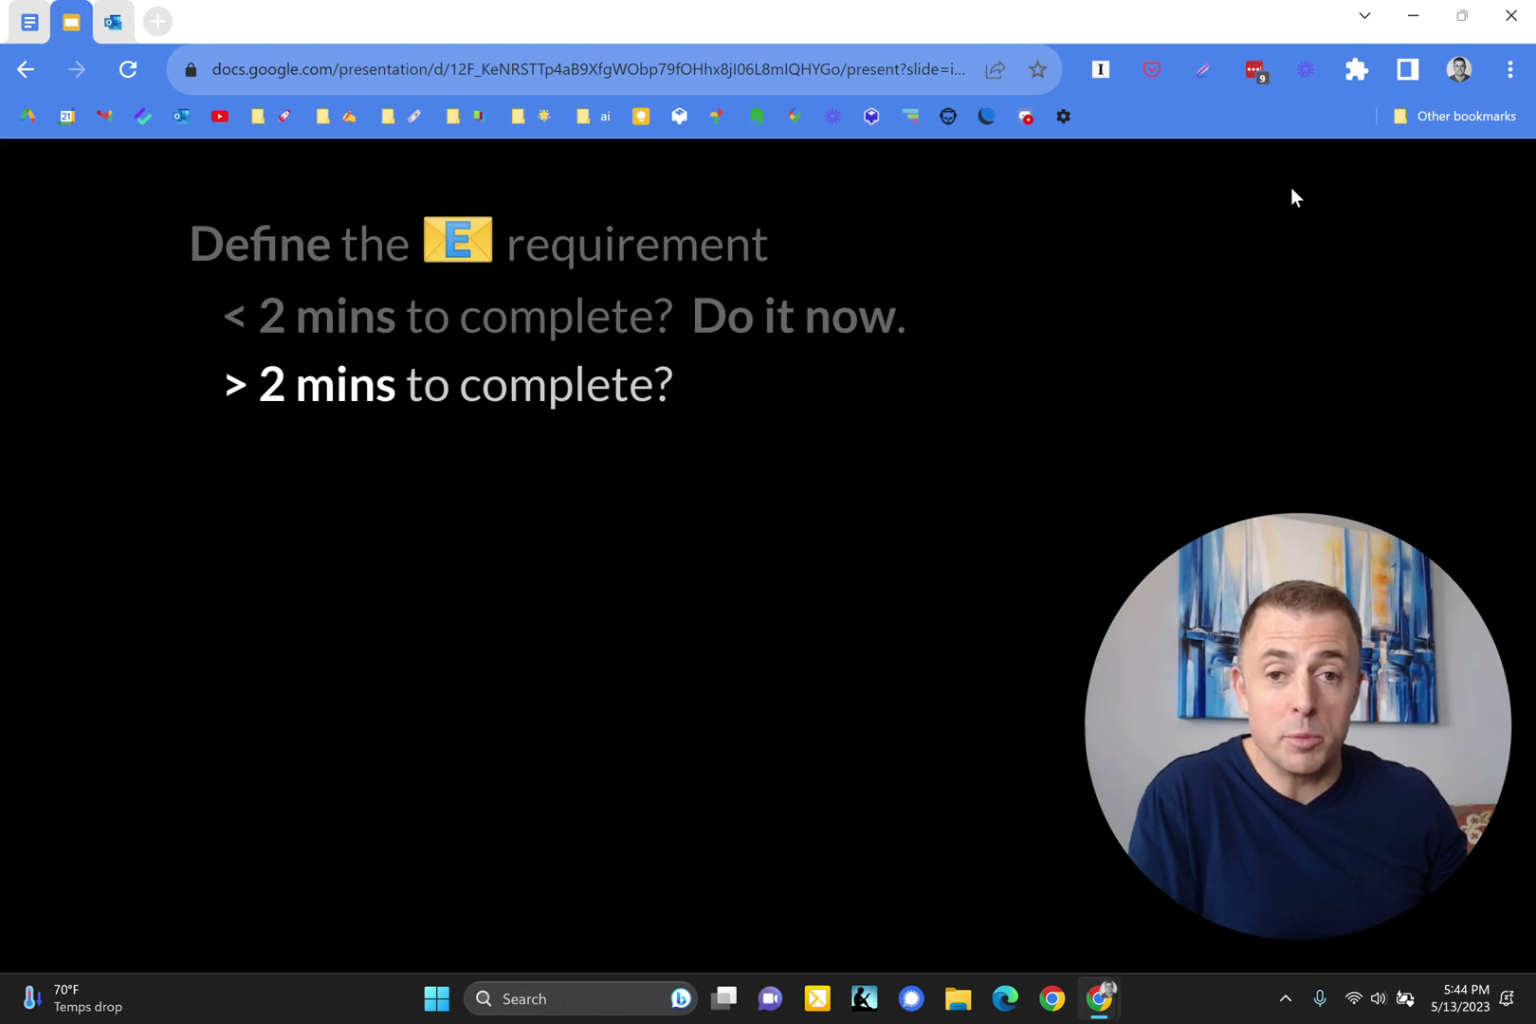
key("Right")
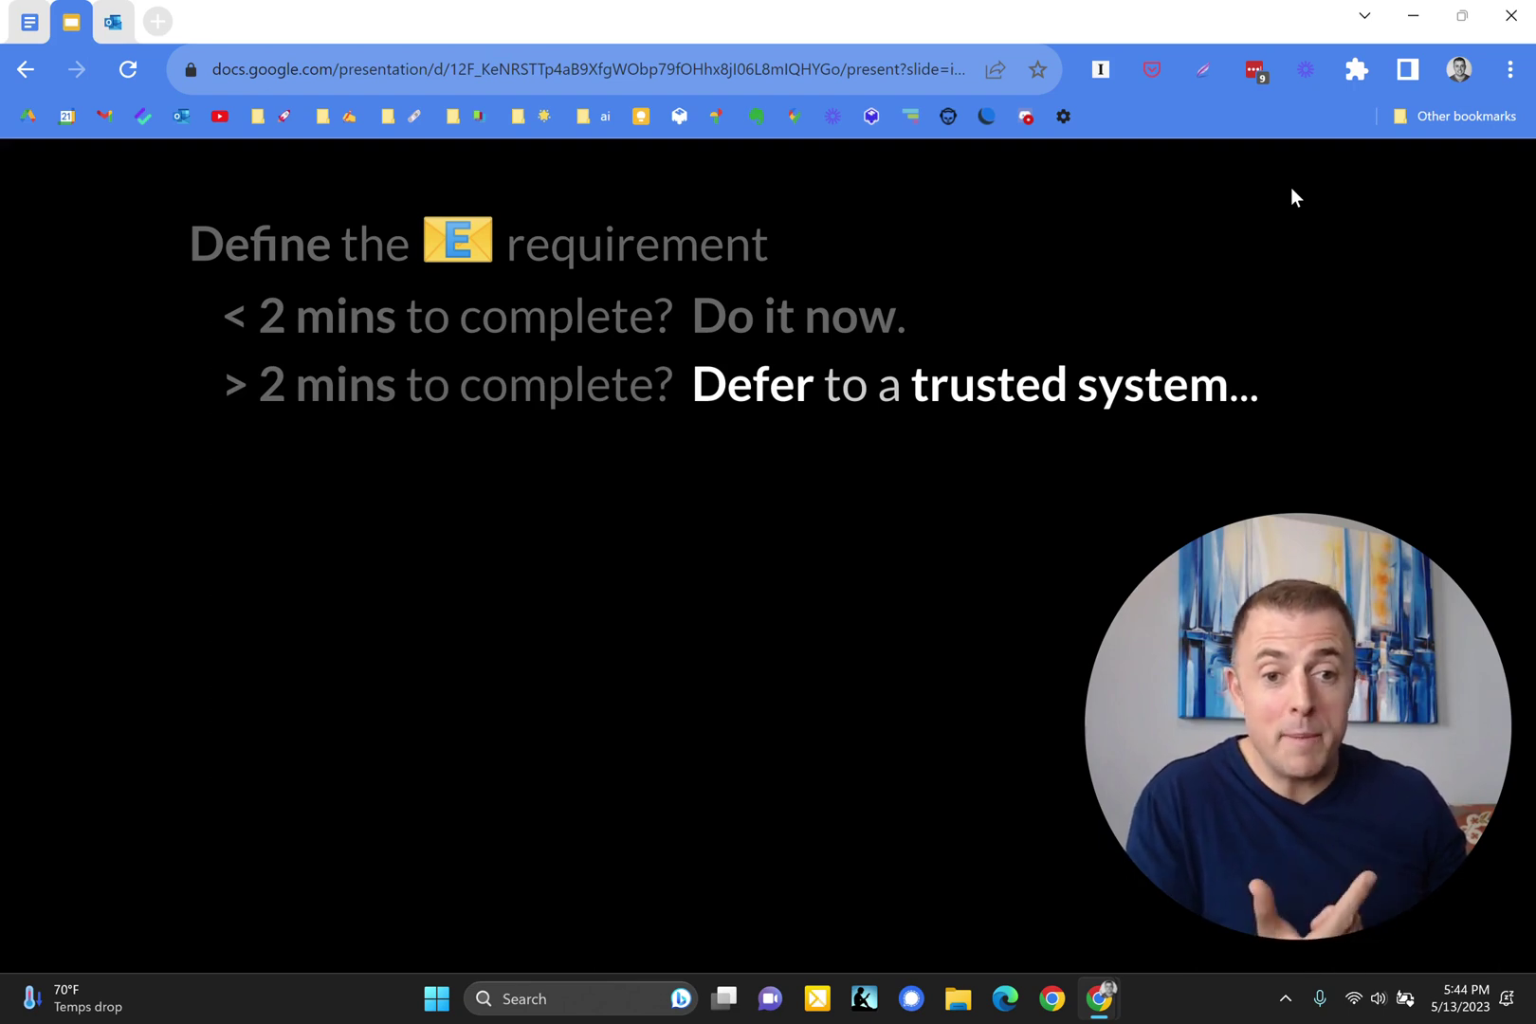
key("Right")
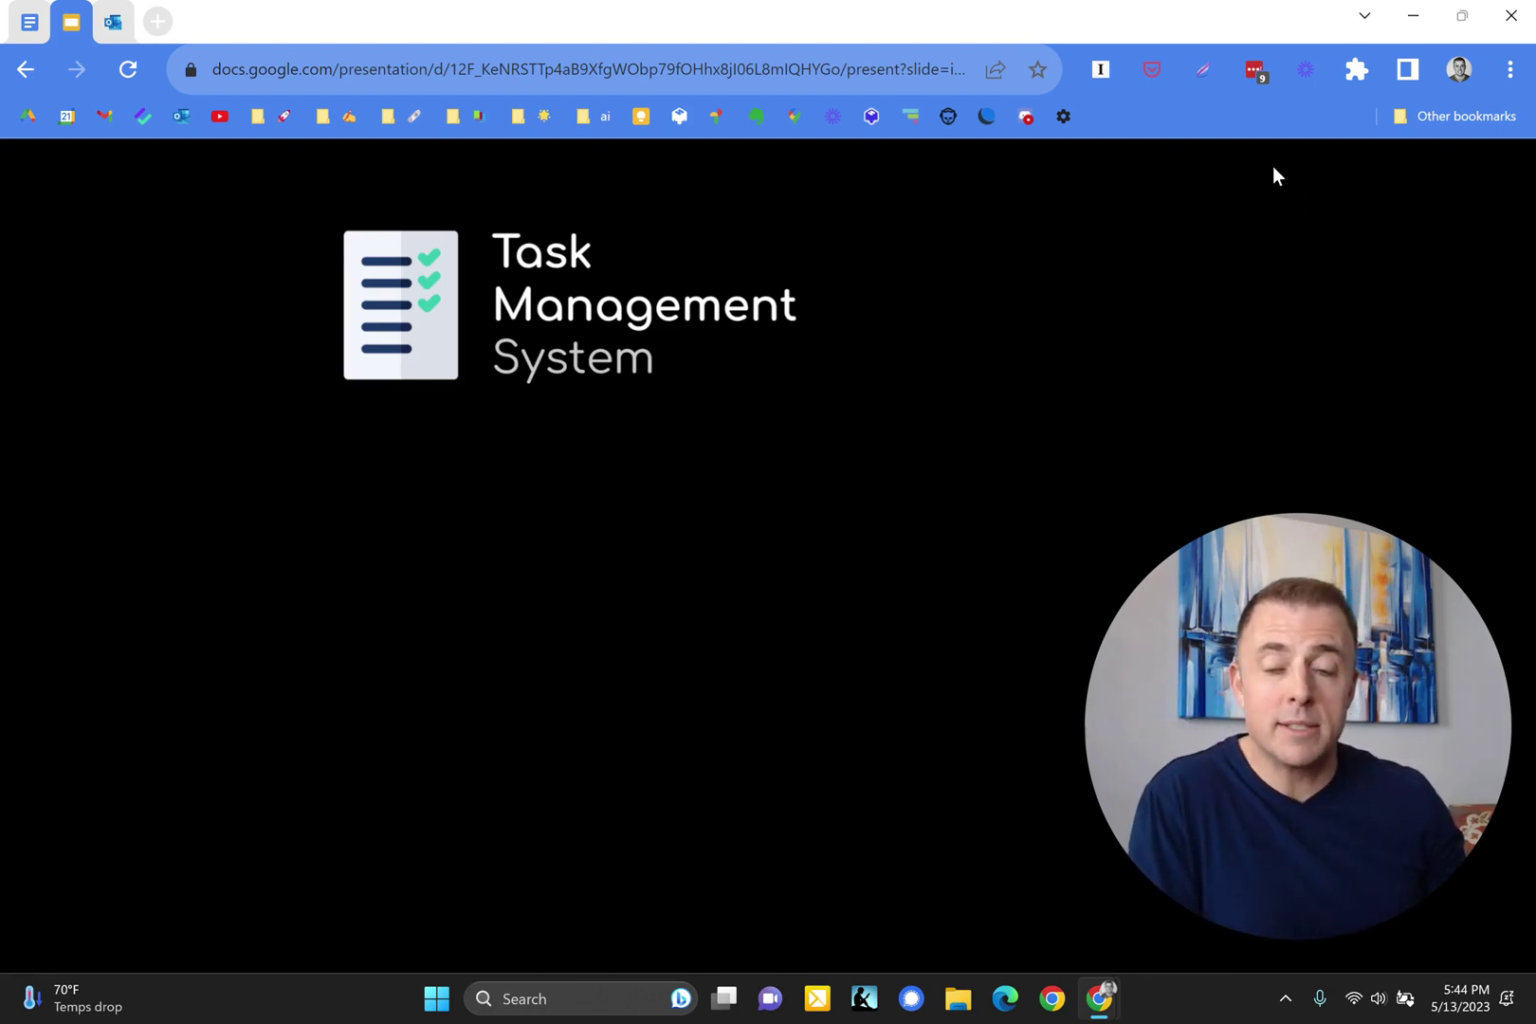
Reveal the Time and Knowledge Management System items, replay them, then advance to 'E requires action'
key("Right")
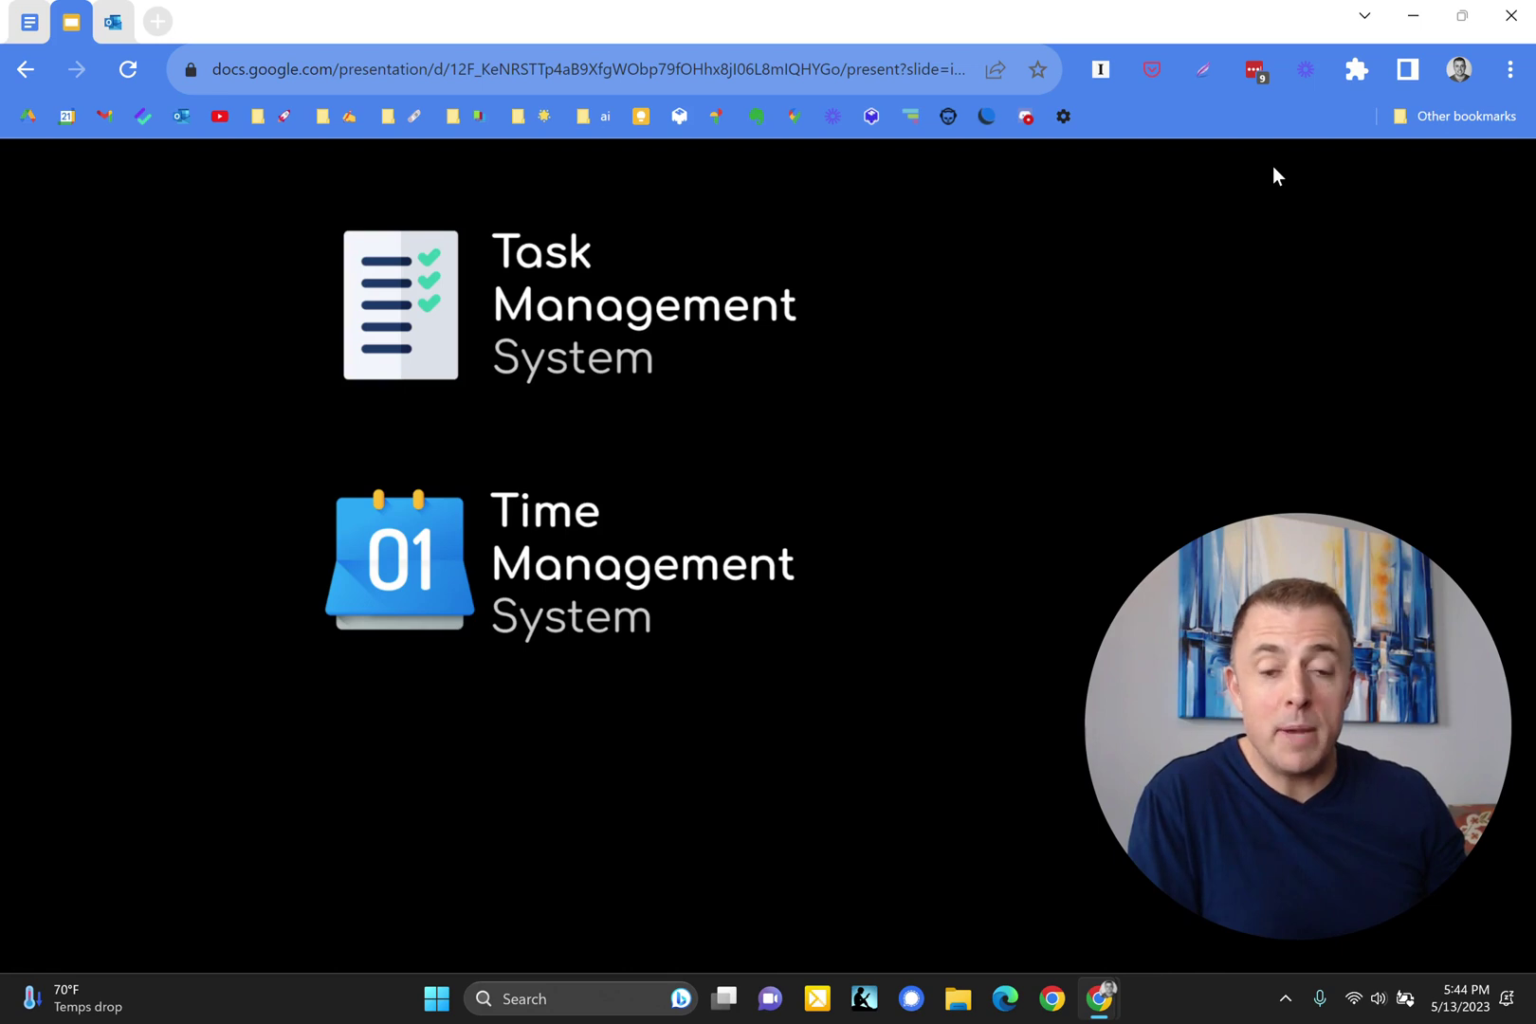
key("Right")
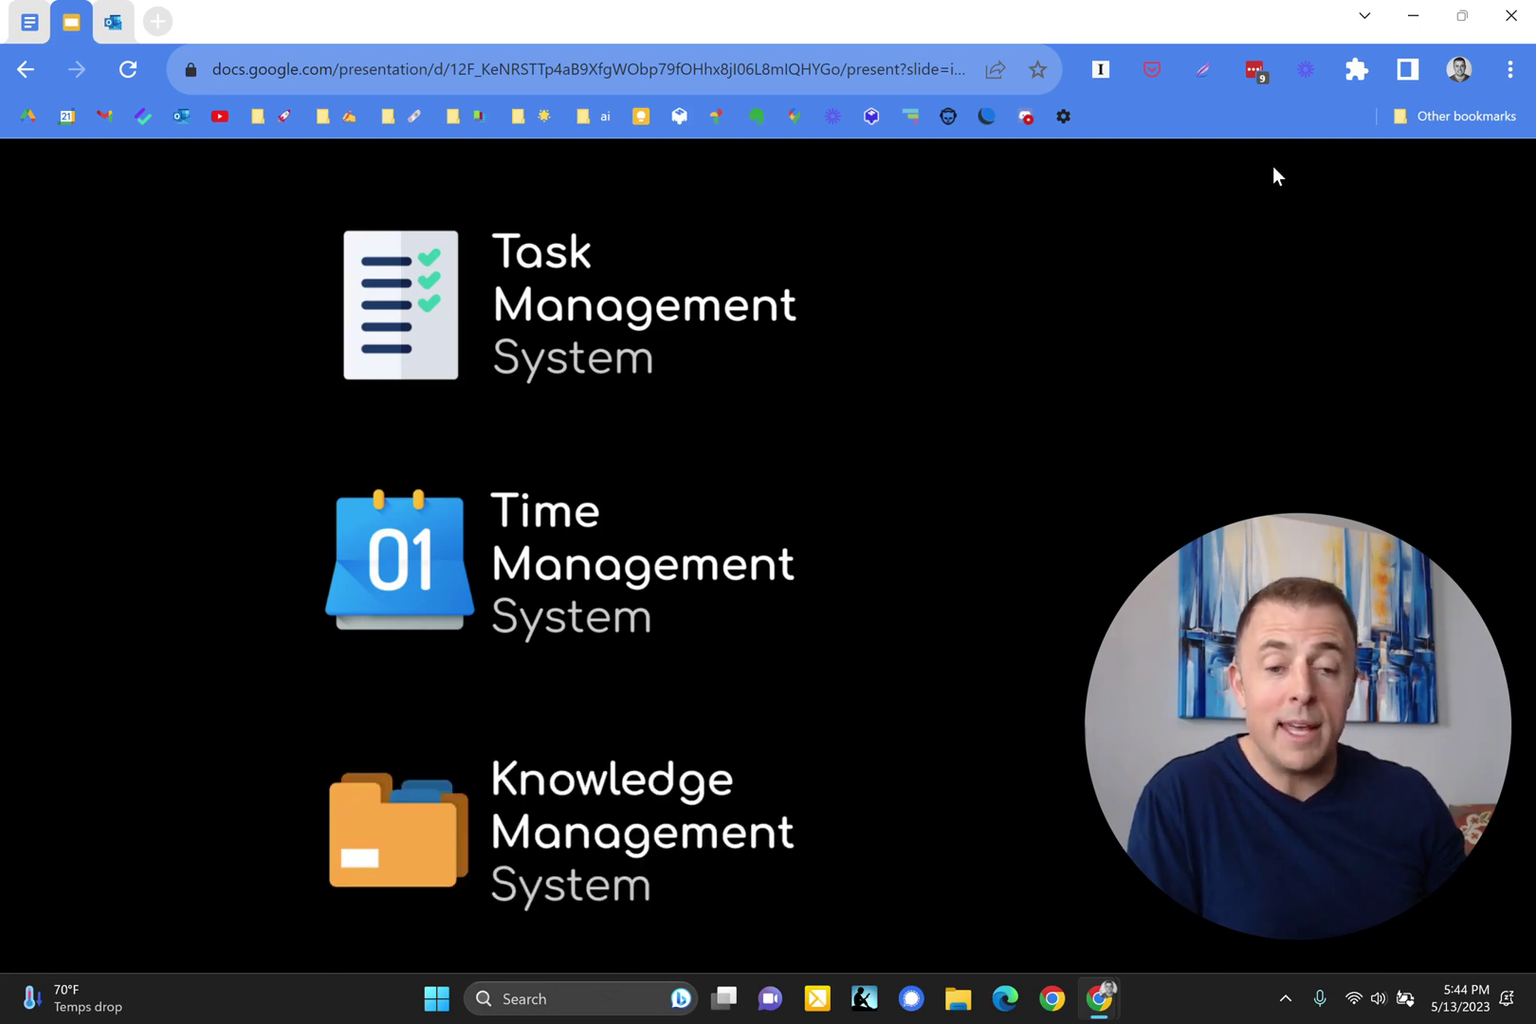
key("Left")
key("Left")
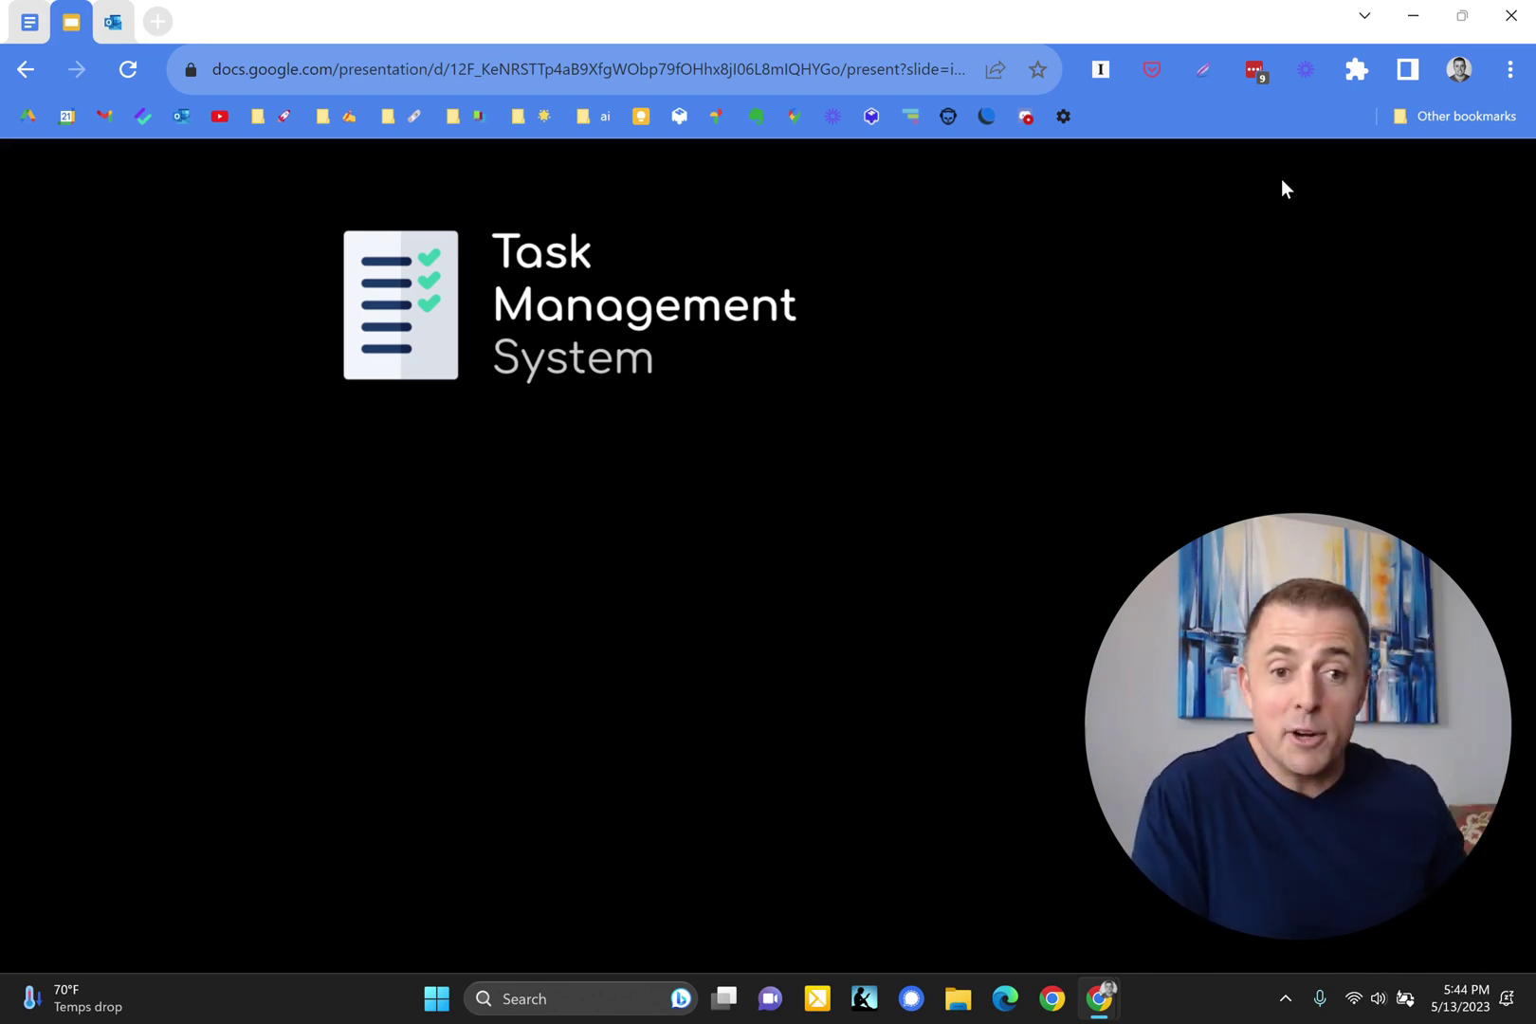
left_click(1120, 302)
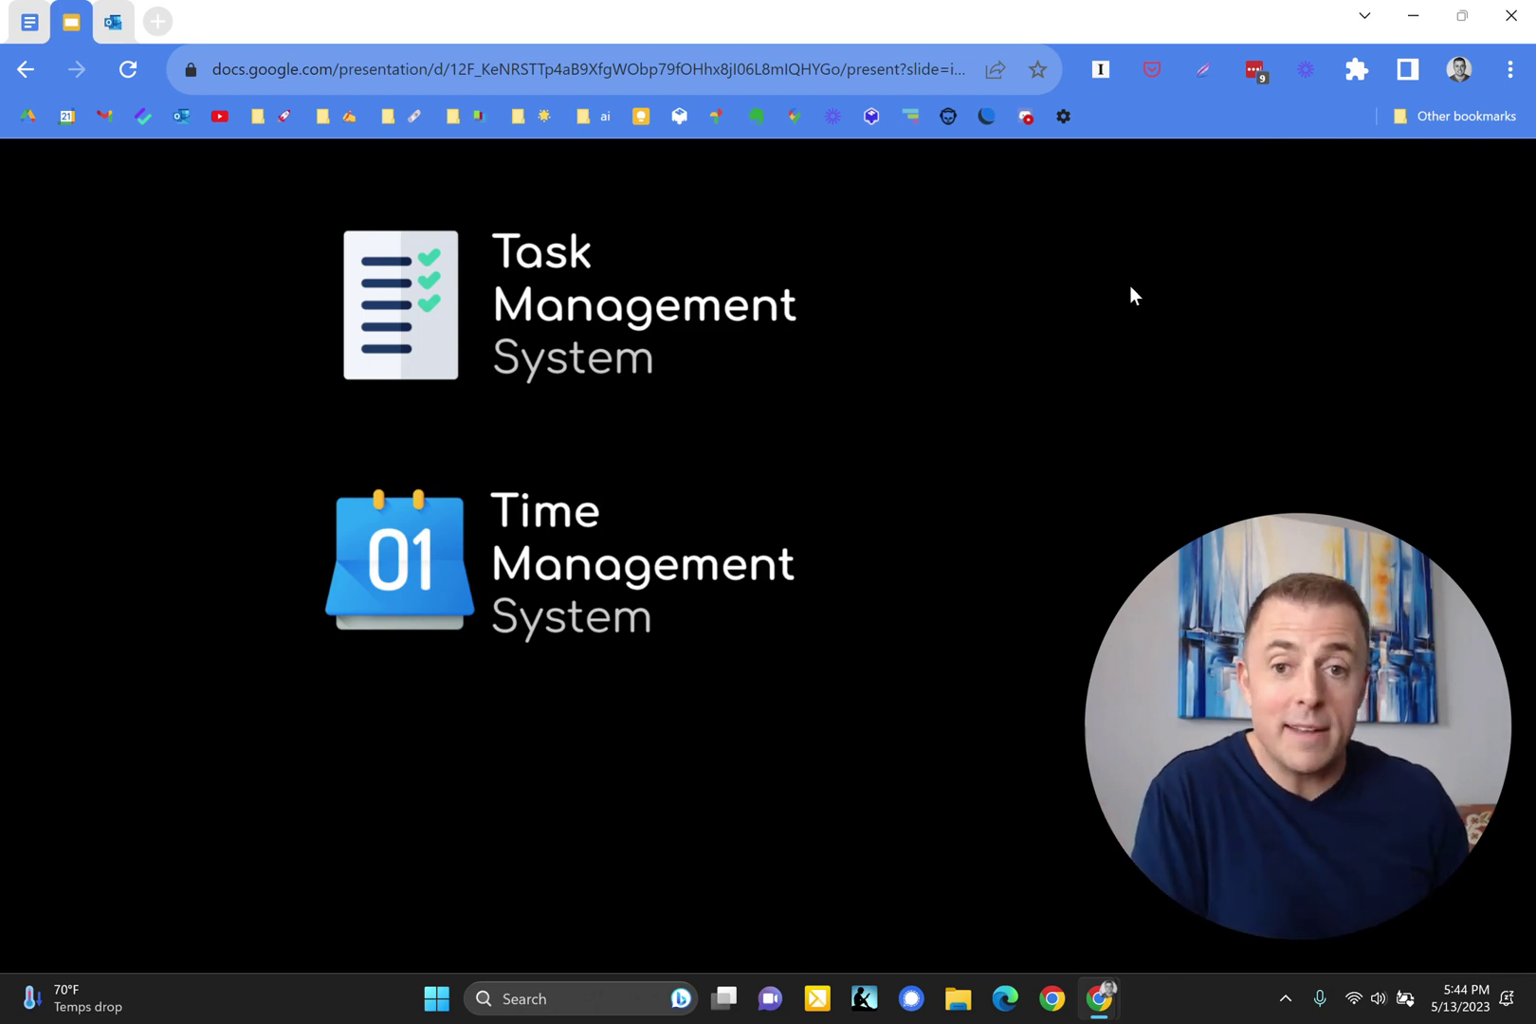
key("Right")
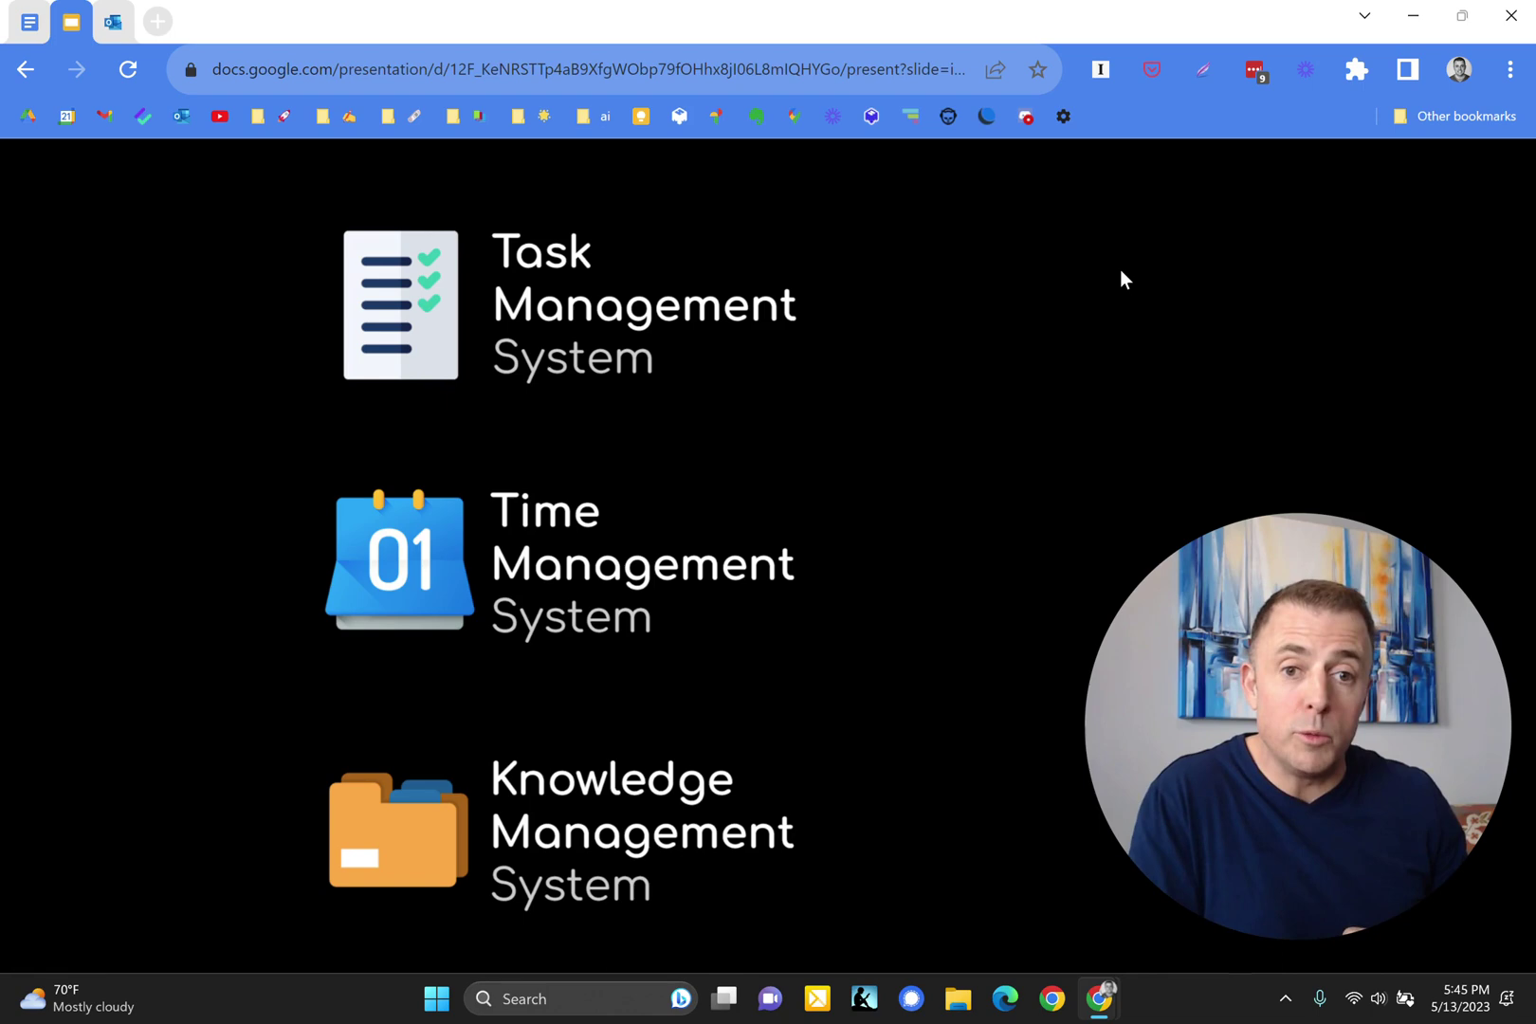
key("Right")
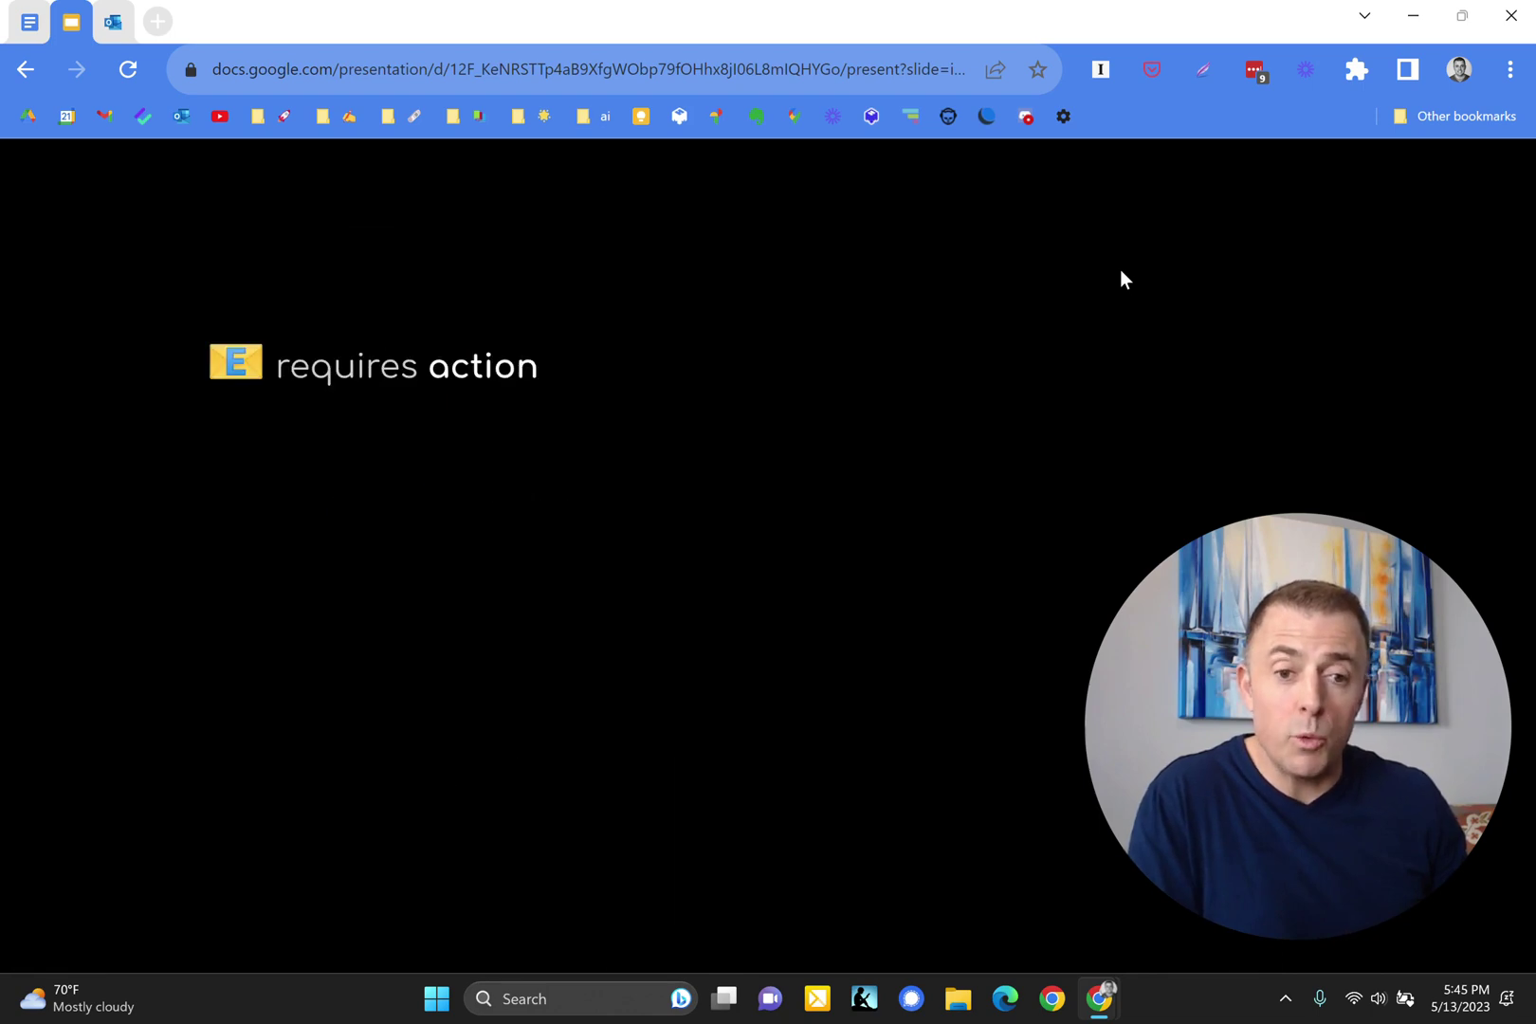
Step through the add → TaMS, schedule and save slides to the 'Batch process to zero, 1-3x day' summary
key("Right")
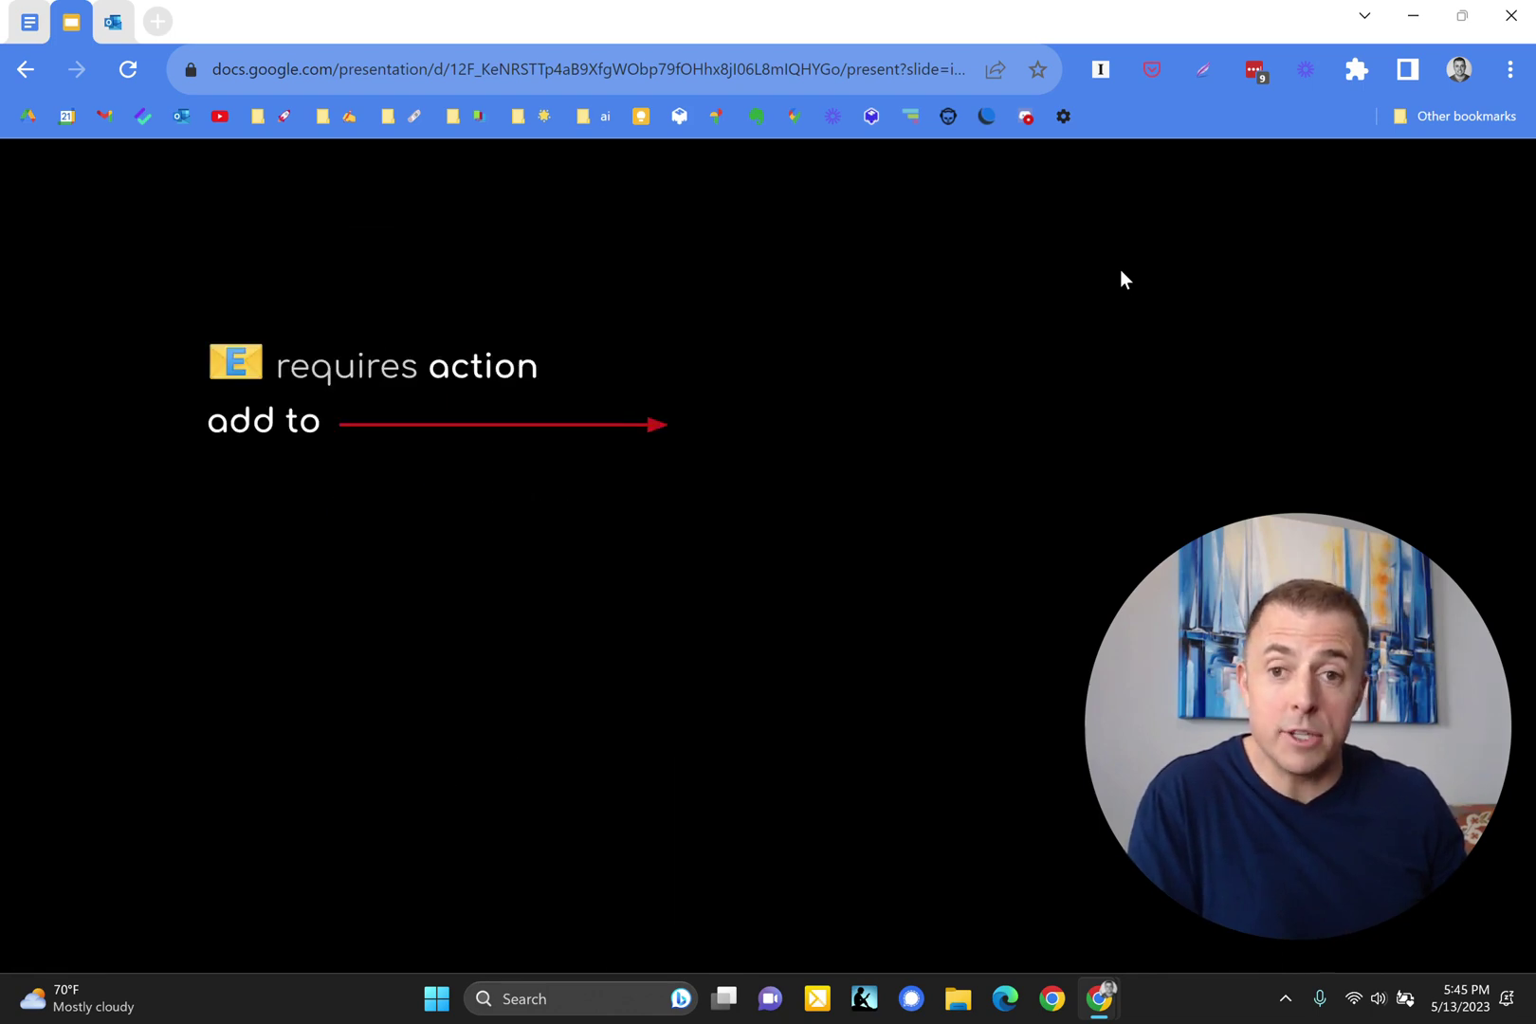
key("Right")
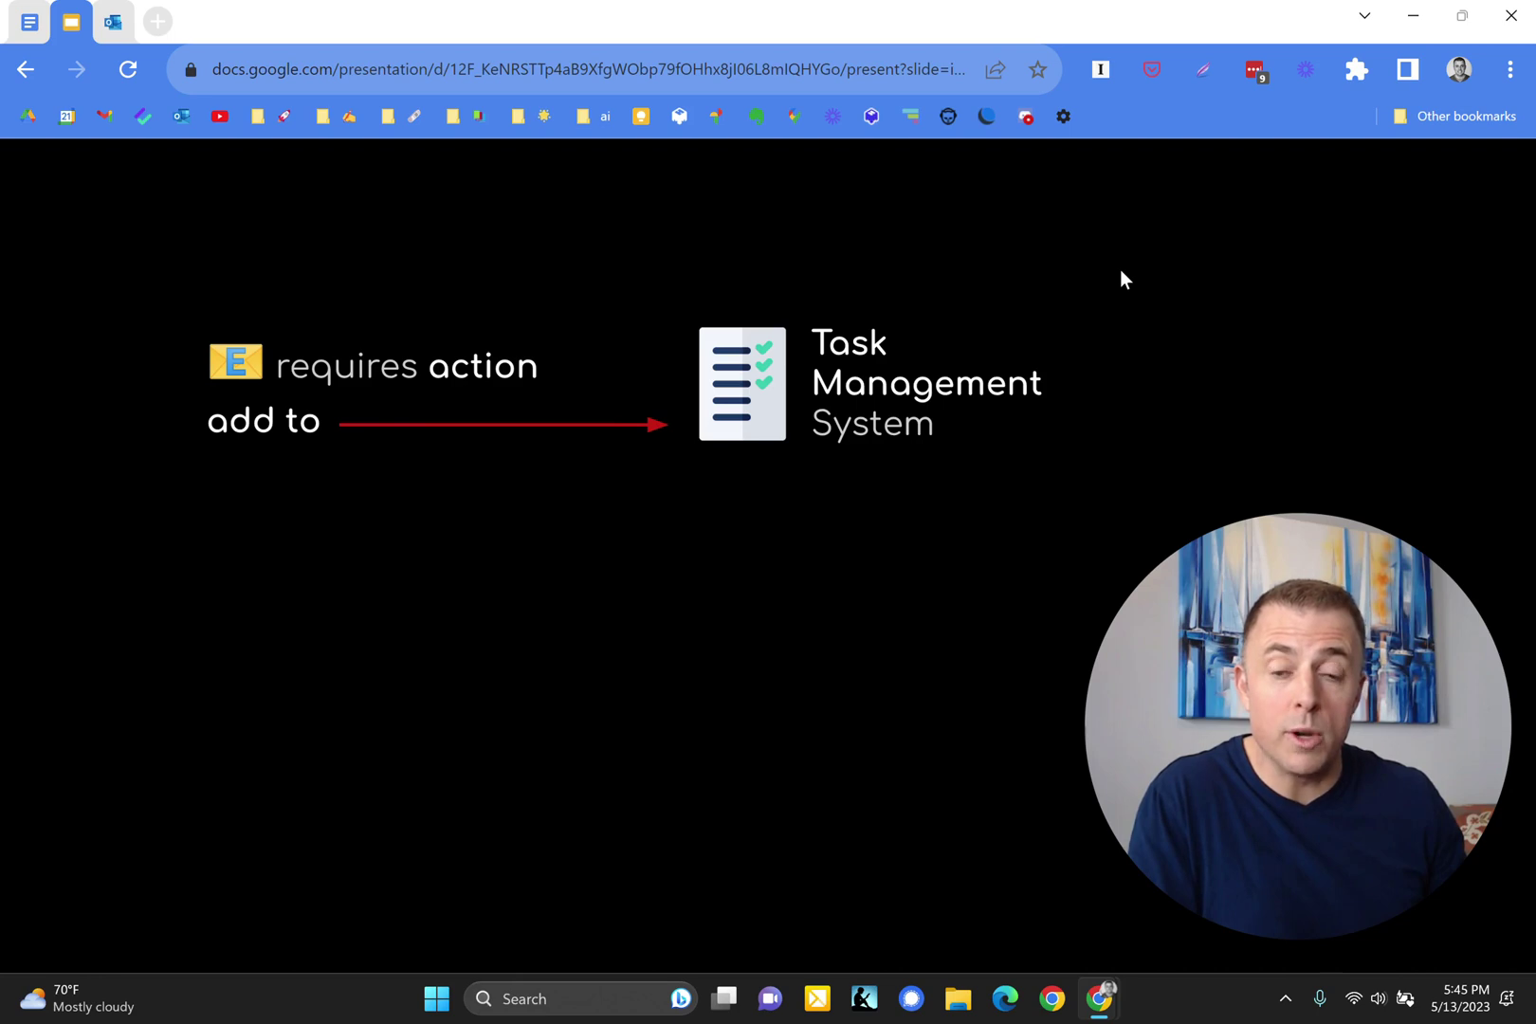
key("Right")
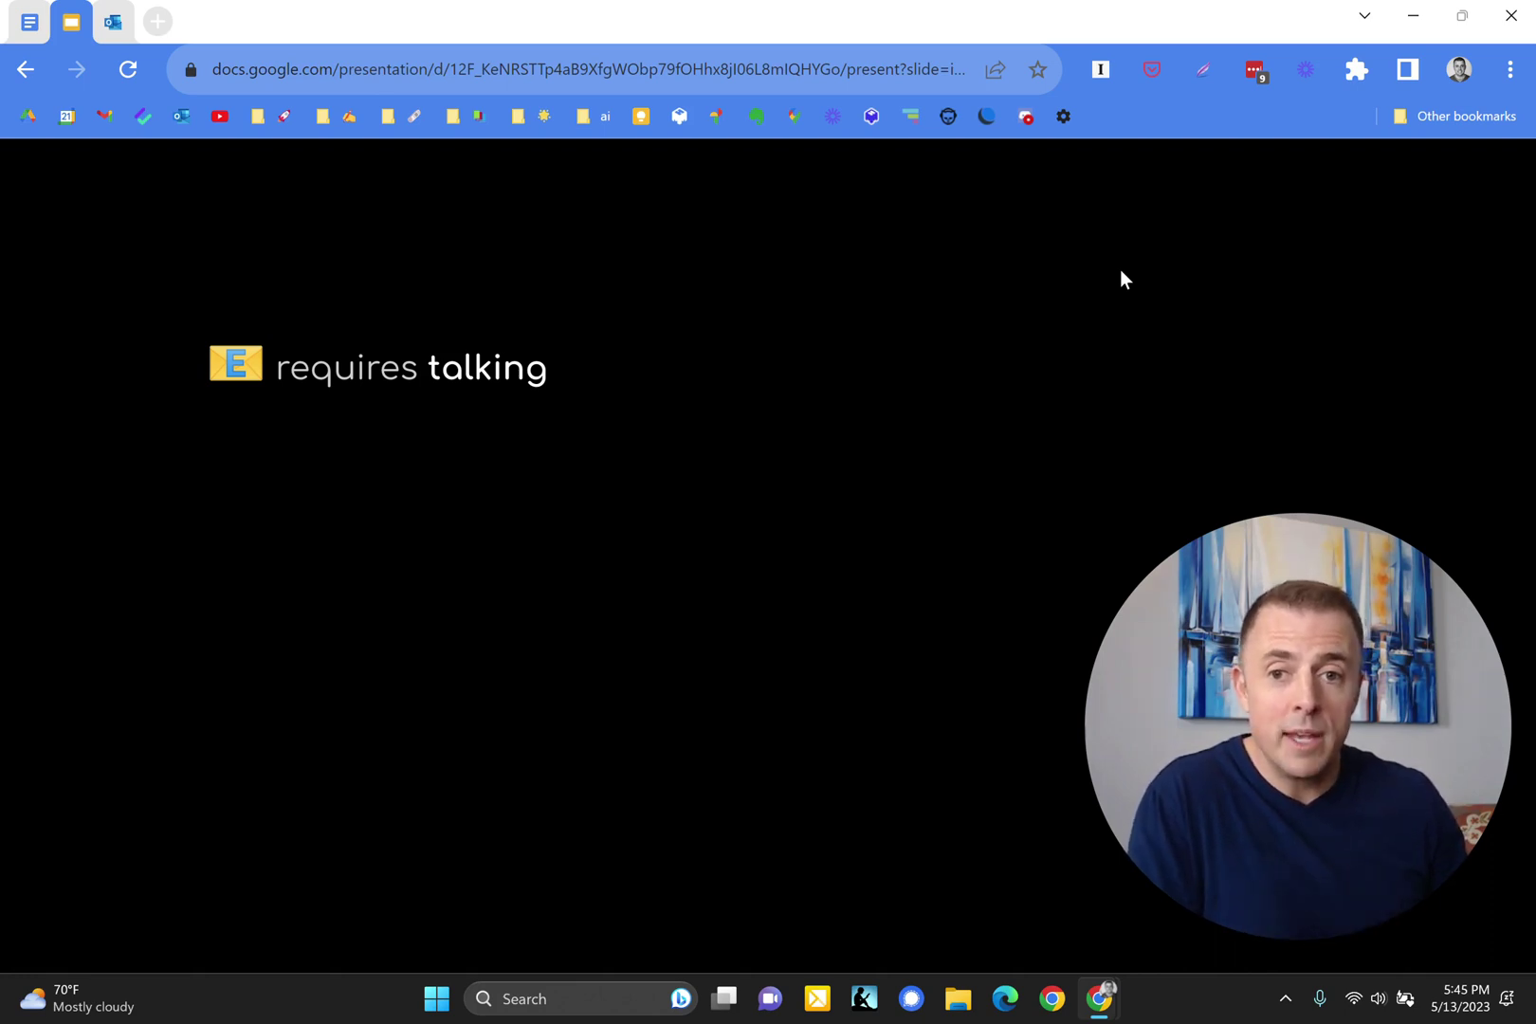
left_click(815, 384)
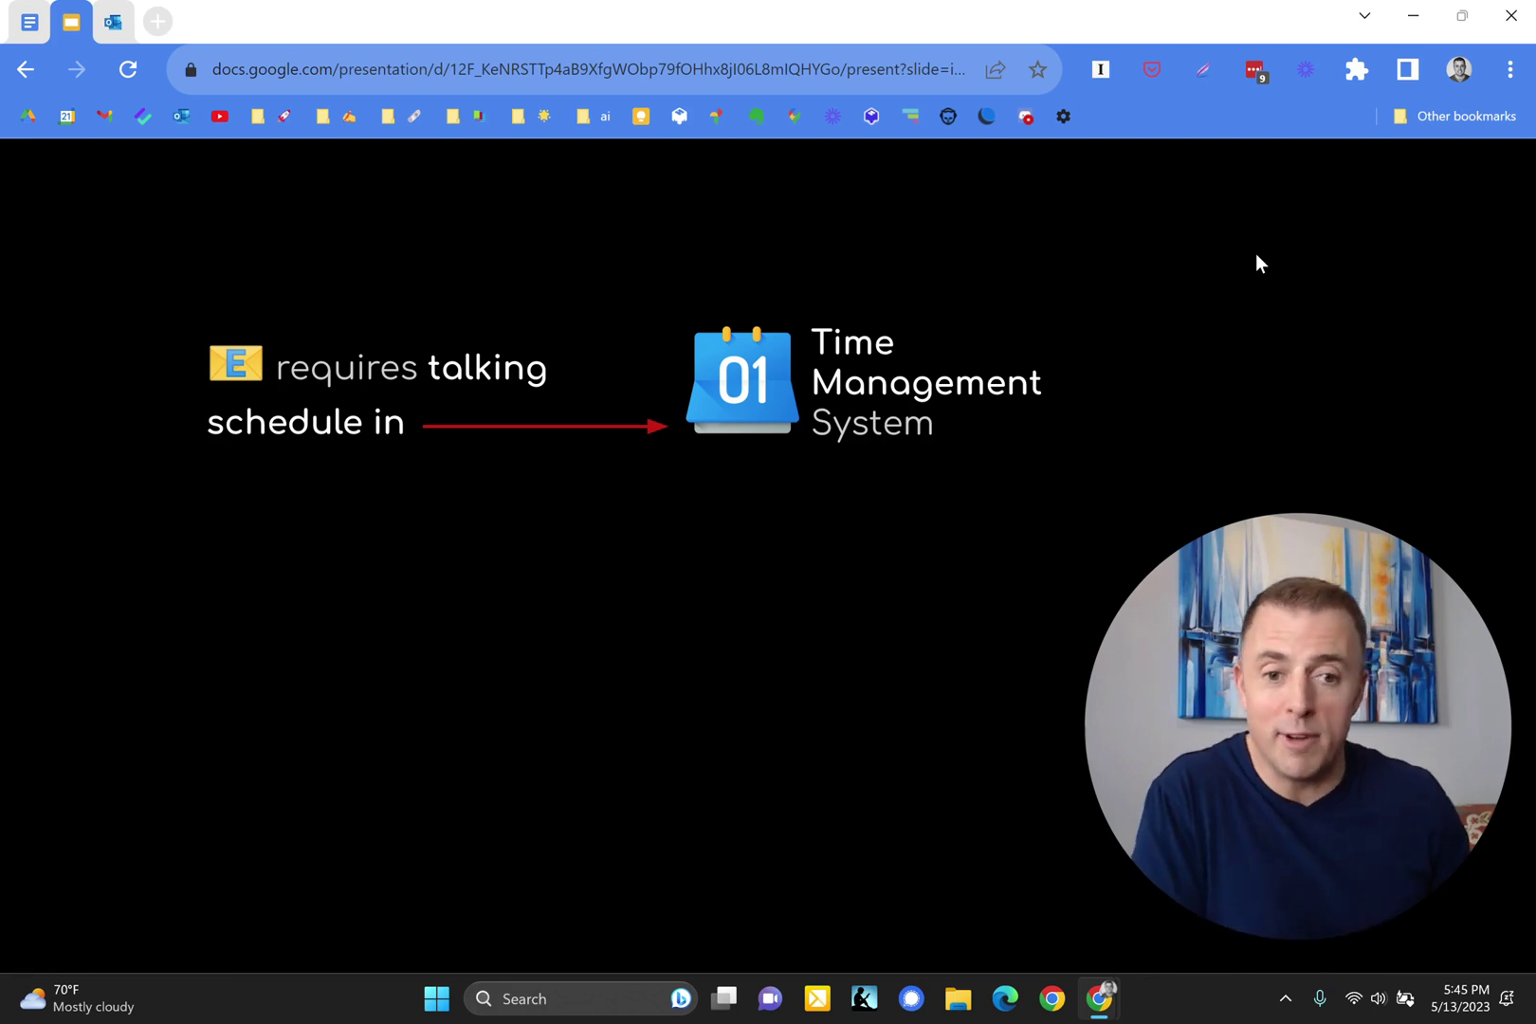
key("Right")
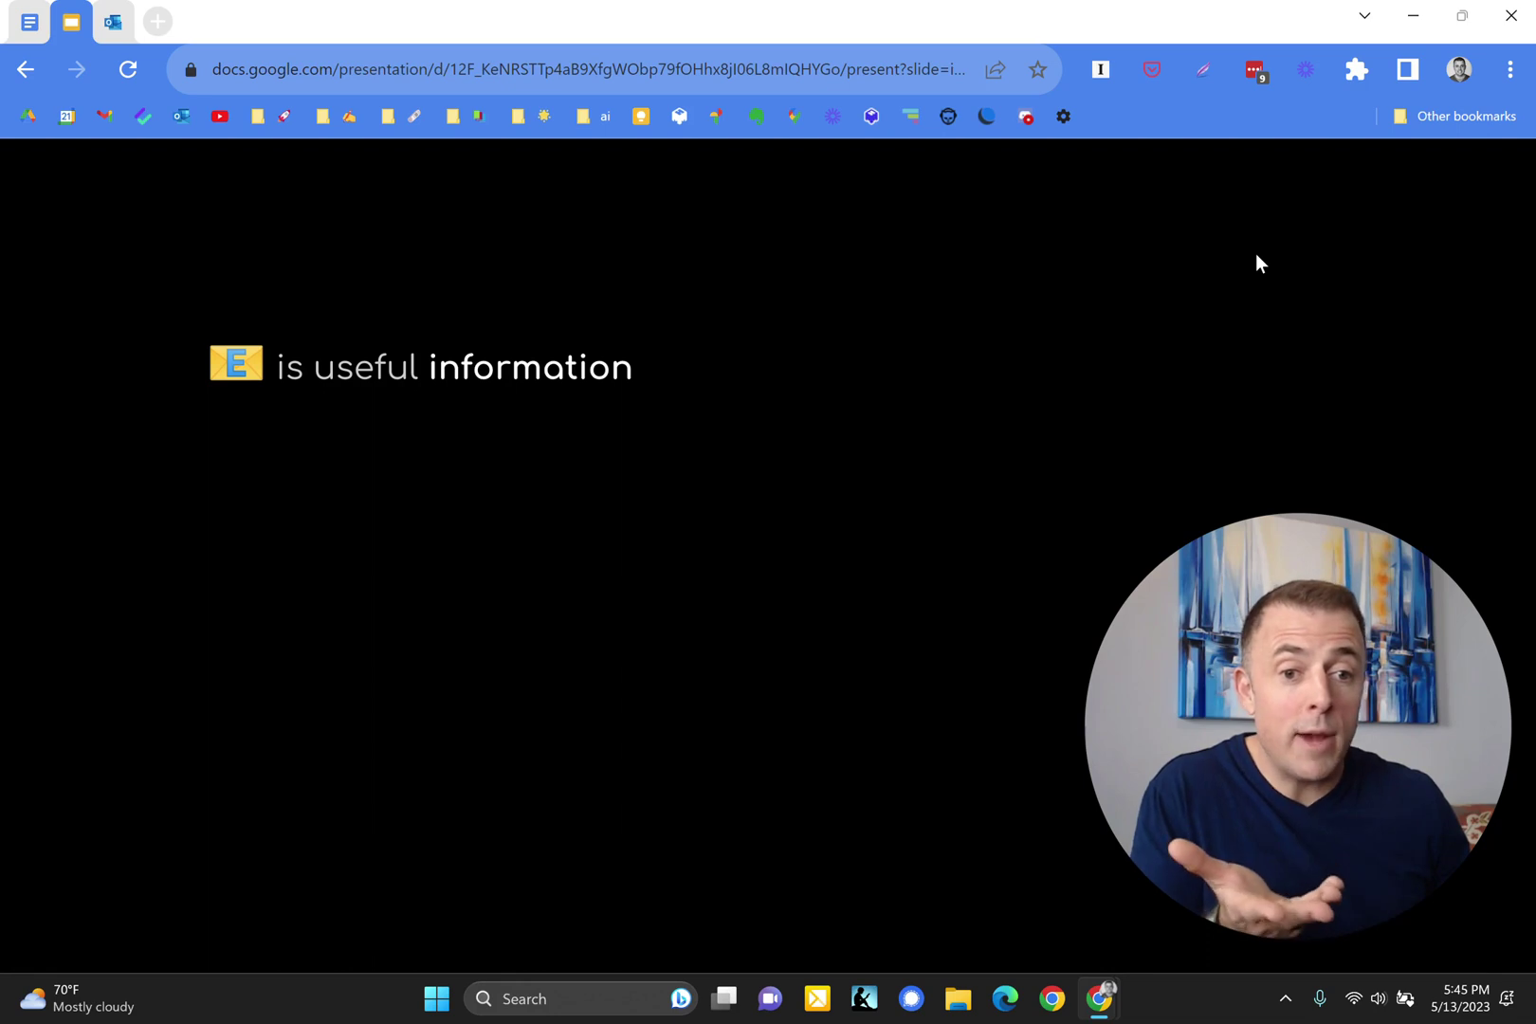
key("Right")
key("Right")
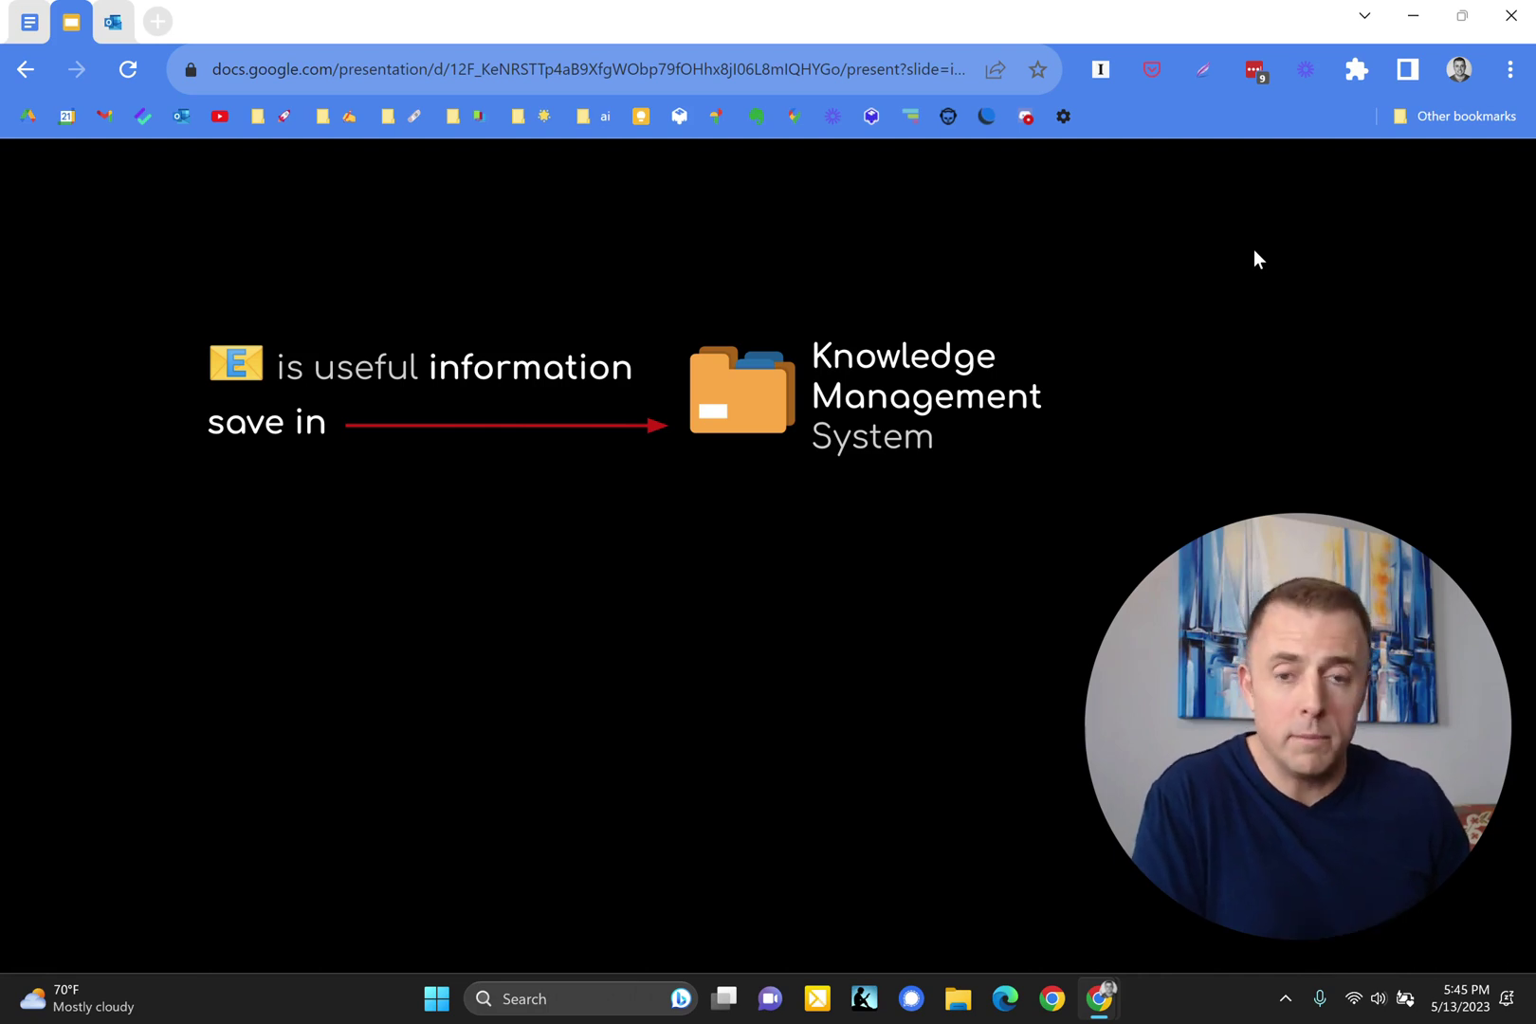
key("Right")
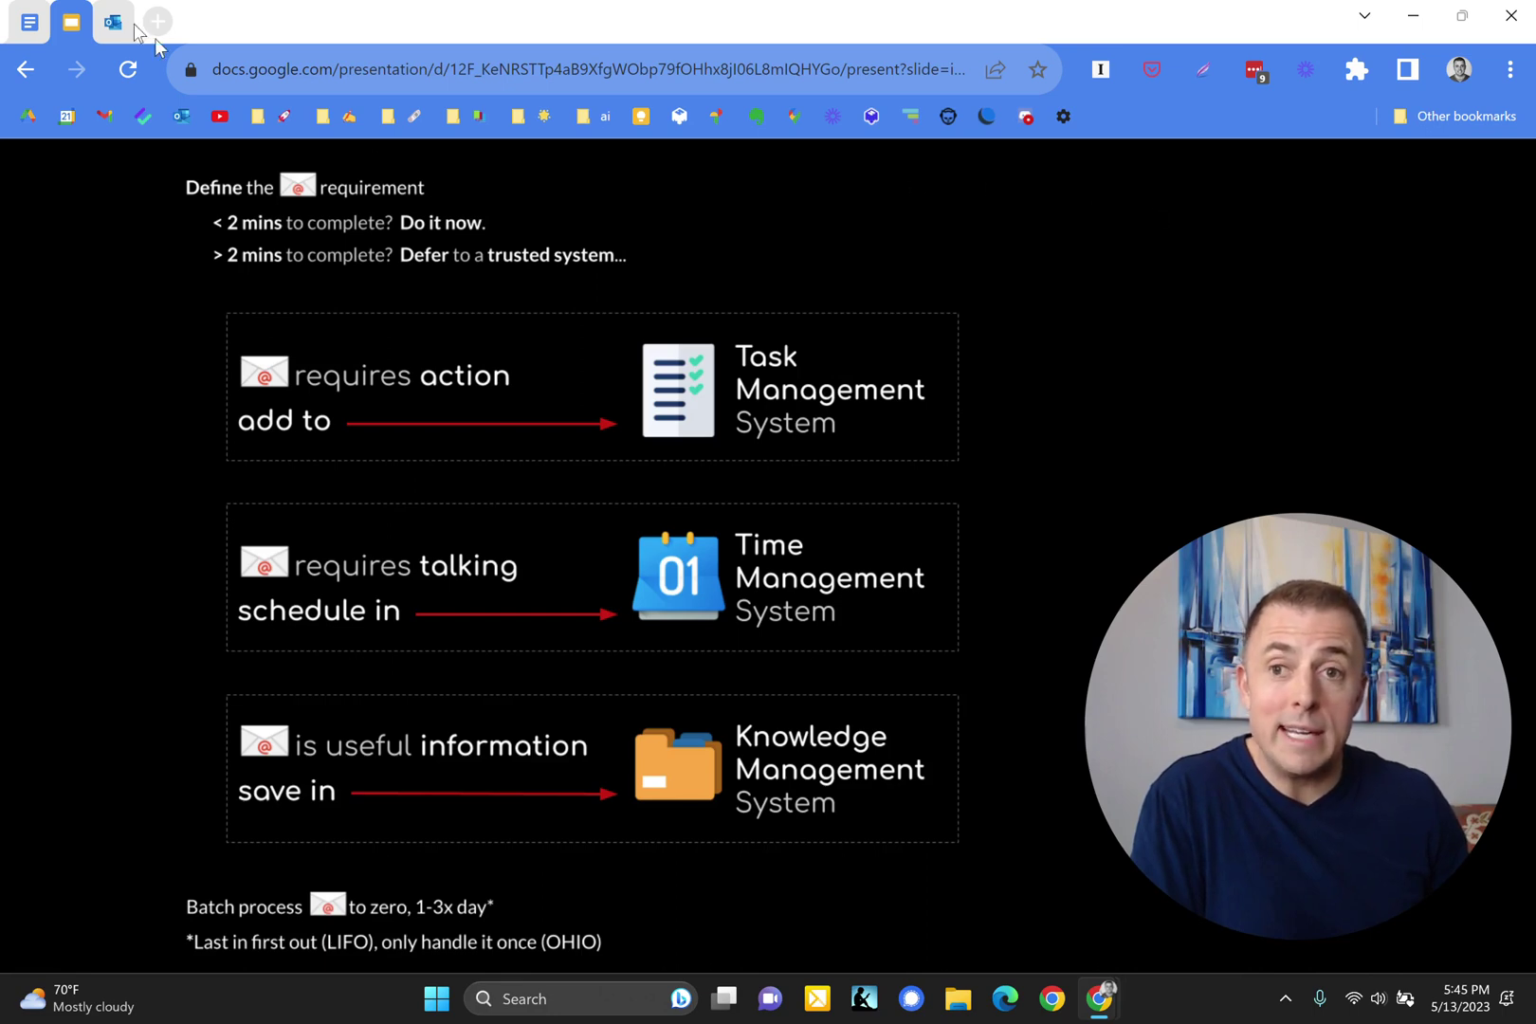
In the outline, restore the Tell bullet, 'Identify the task → Add to TaMS → Archive (e)', and the talking requirement bullet
left_click(29, 21)
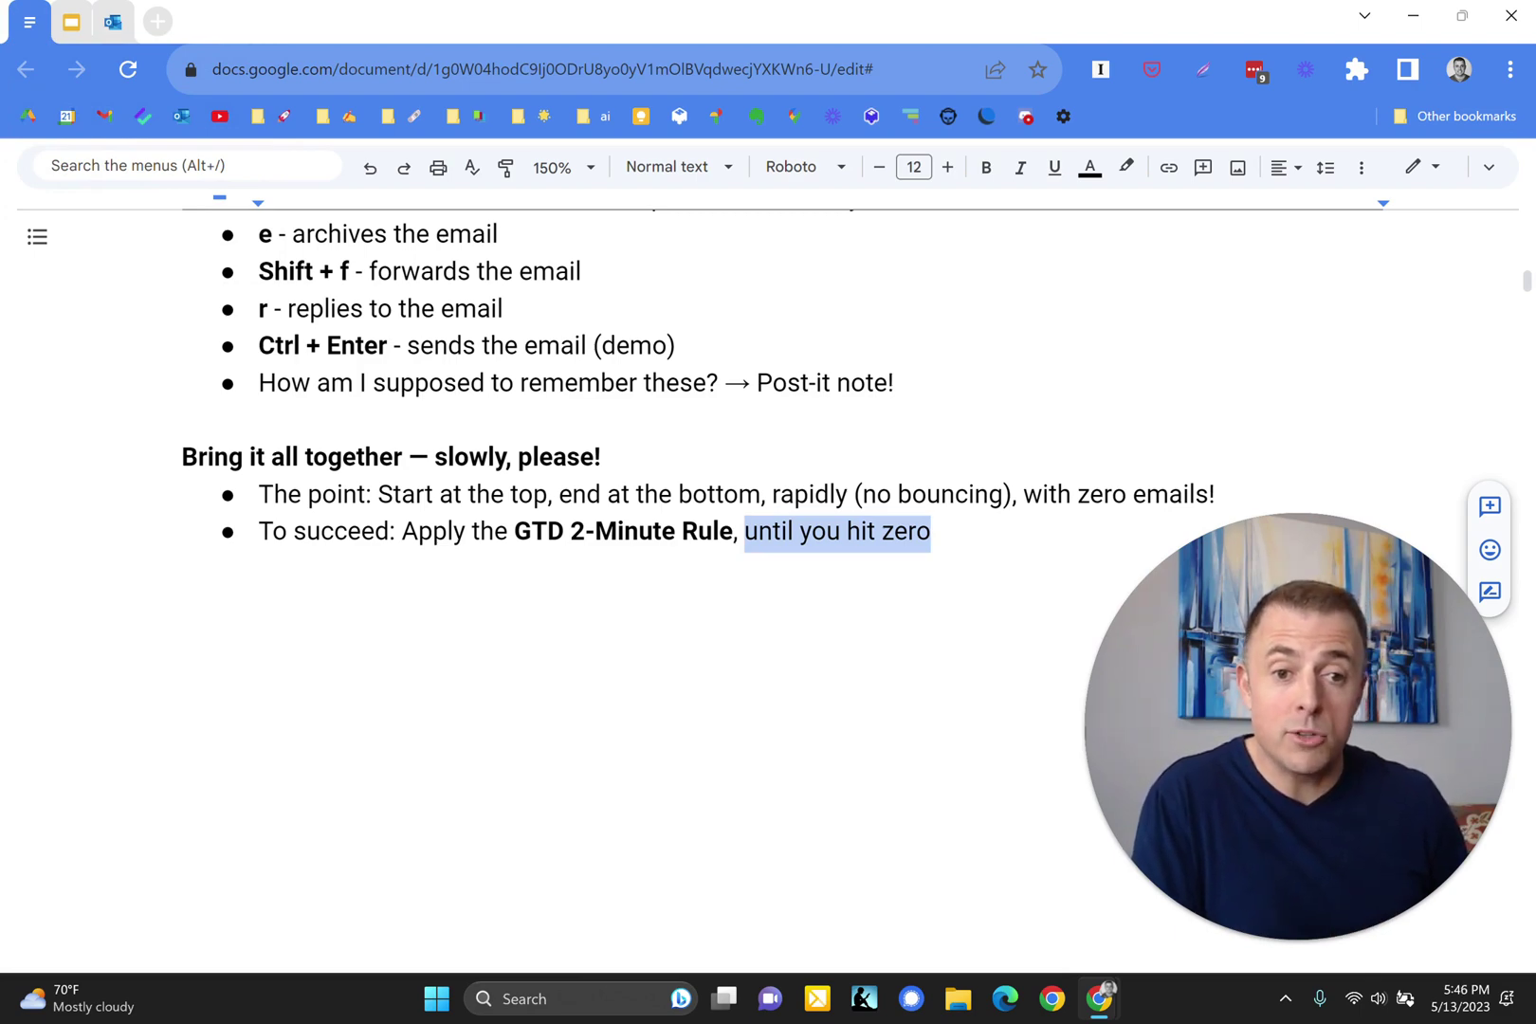
key("ctrl+y")
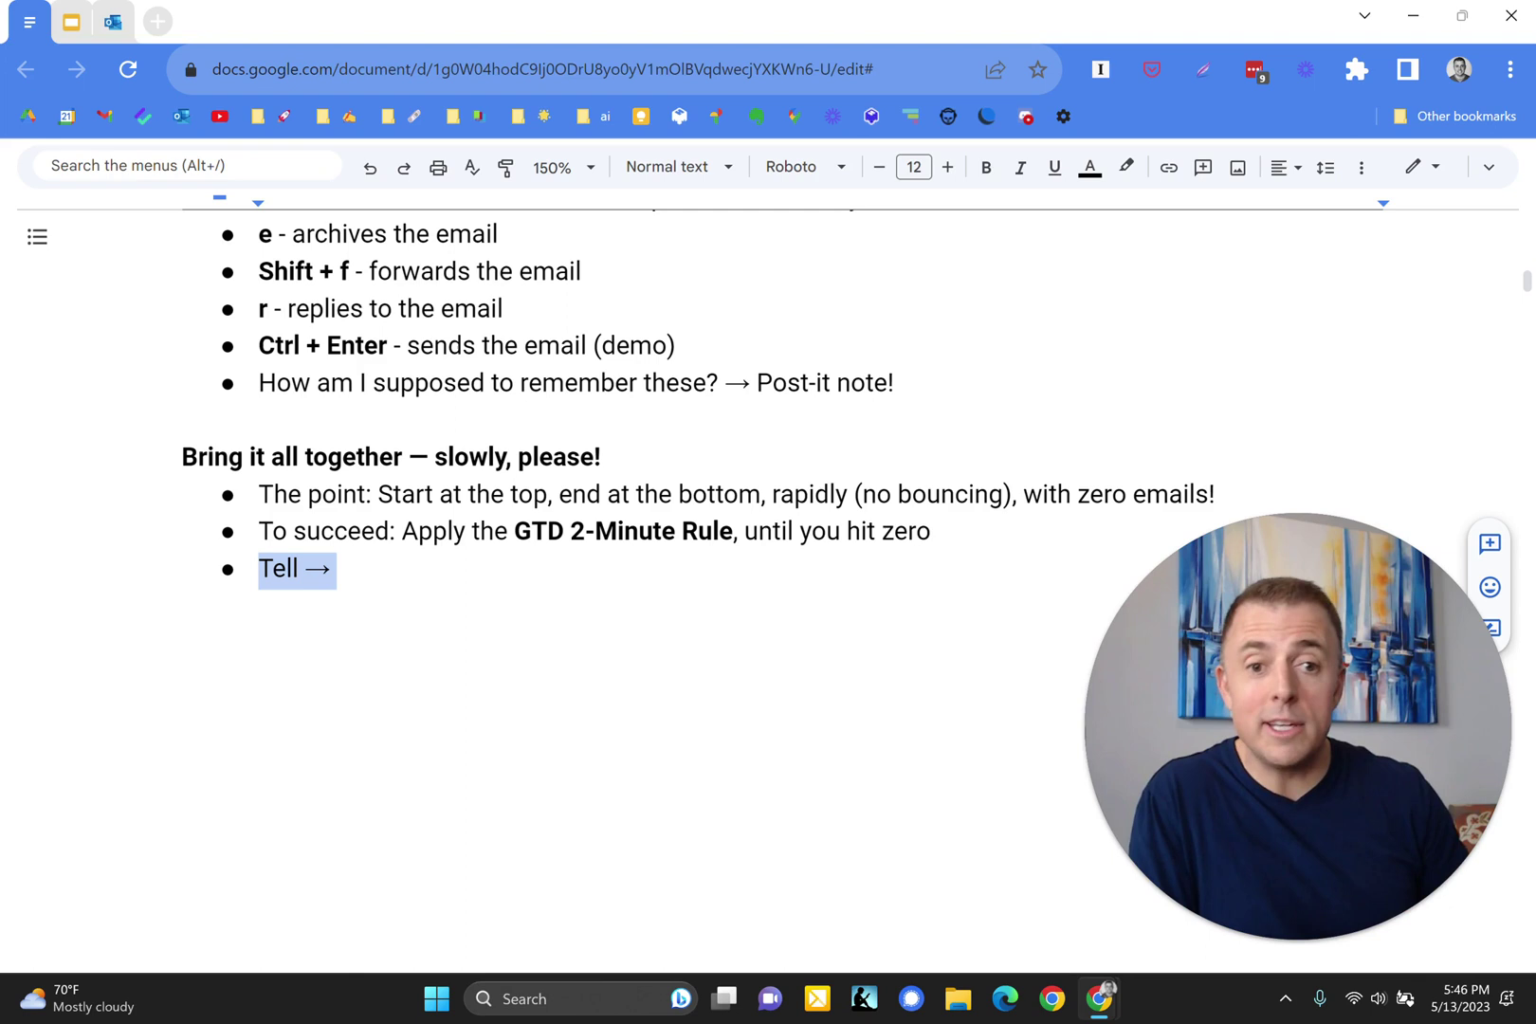
key("ctrl+y")
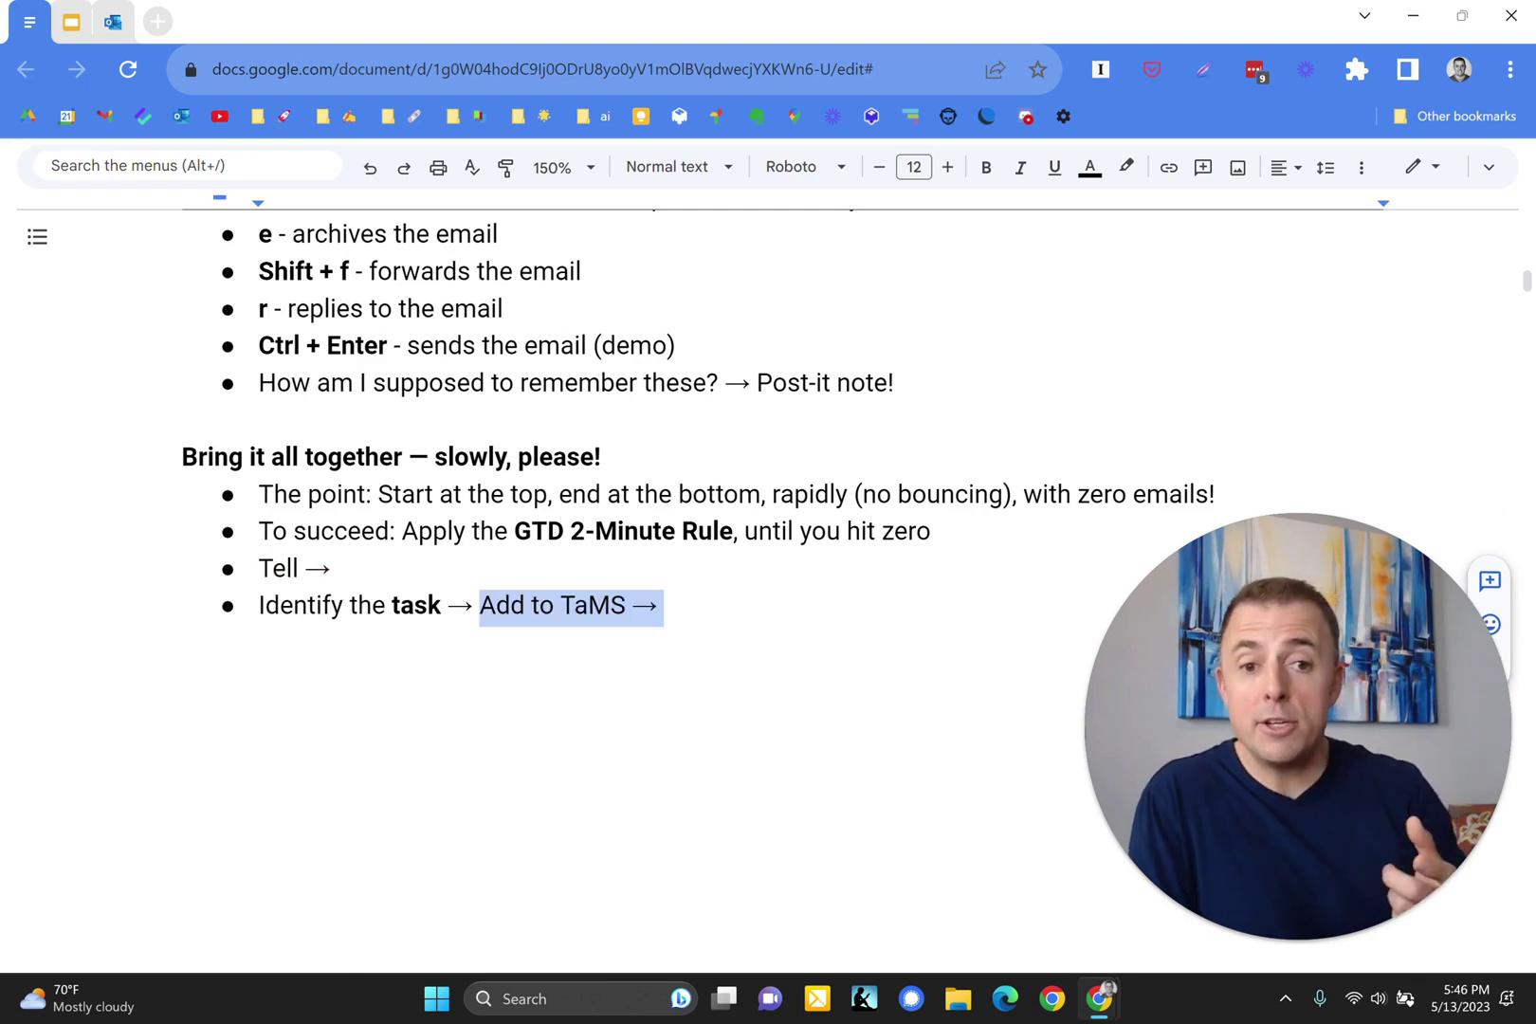
key("ctrl+y")
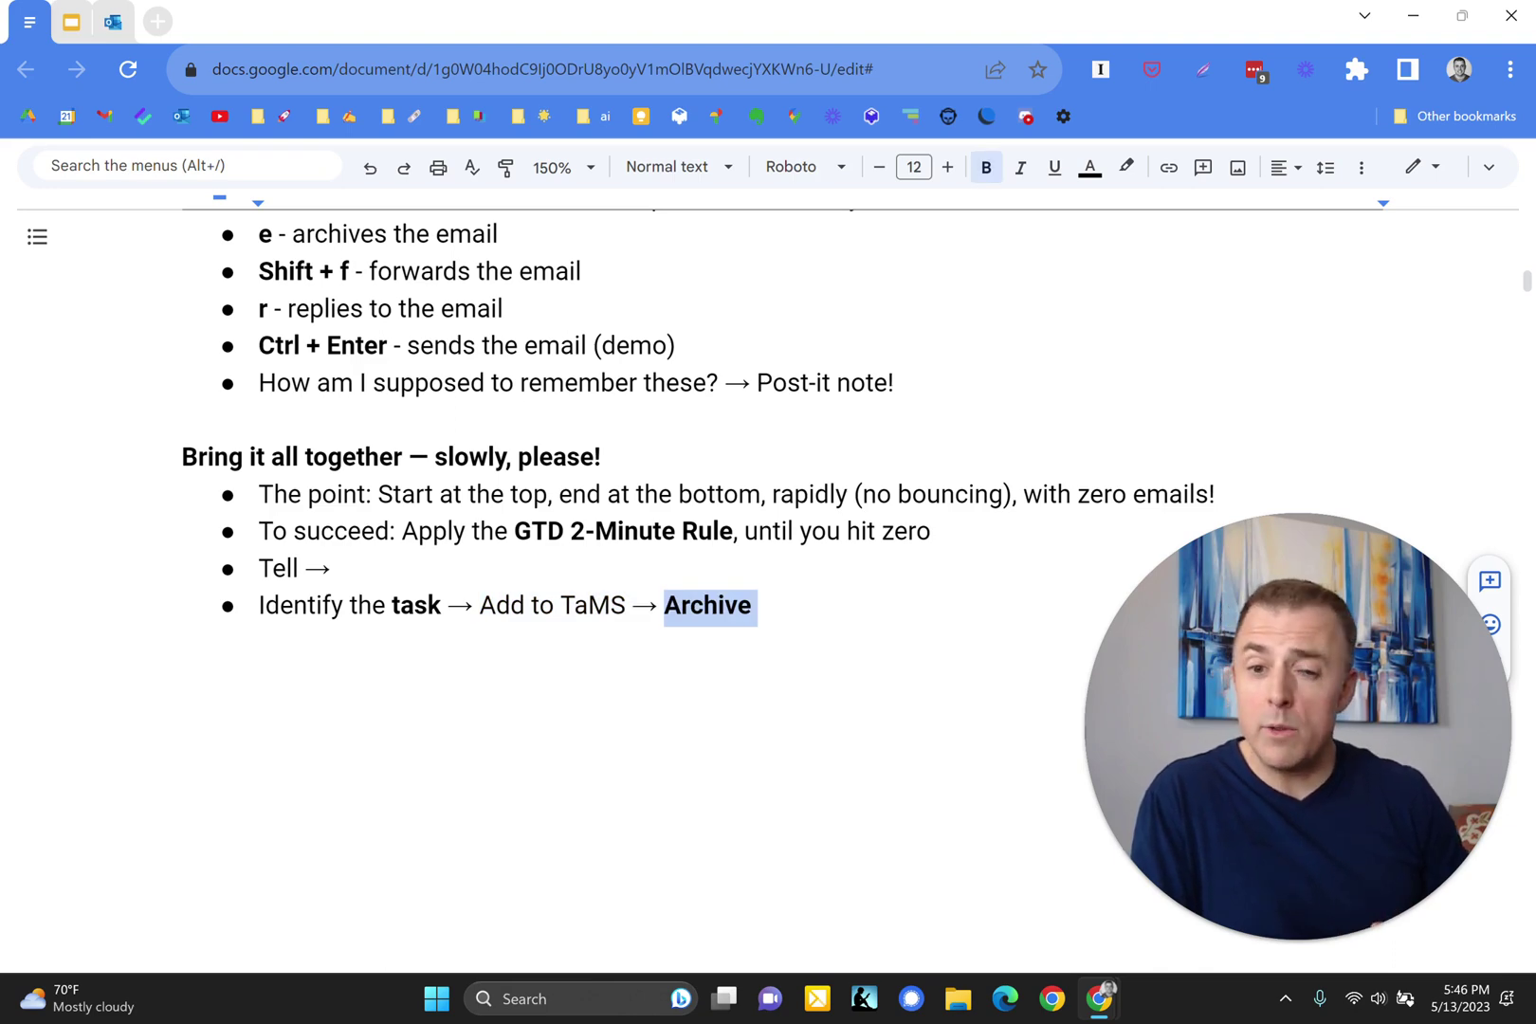
key("ctrl+y")
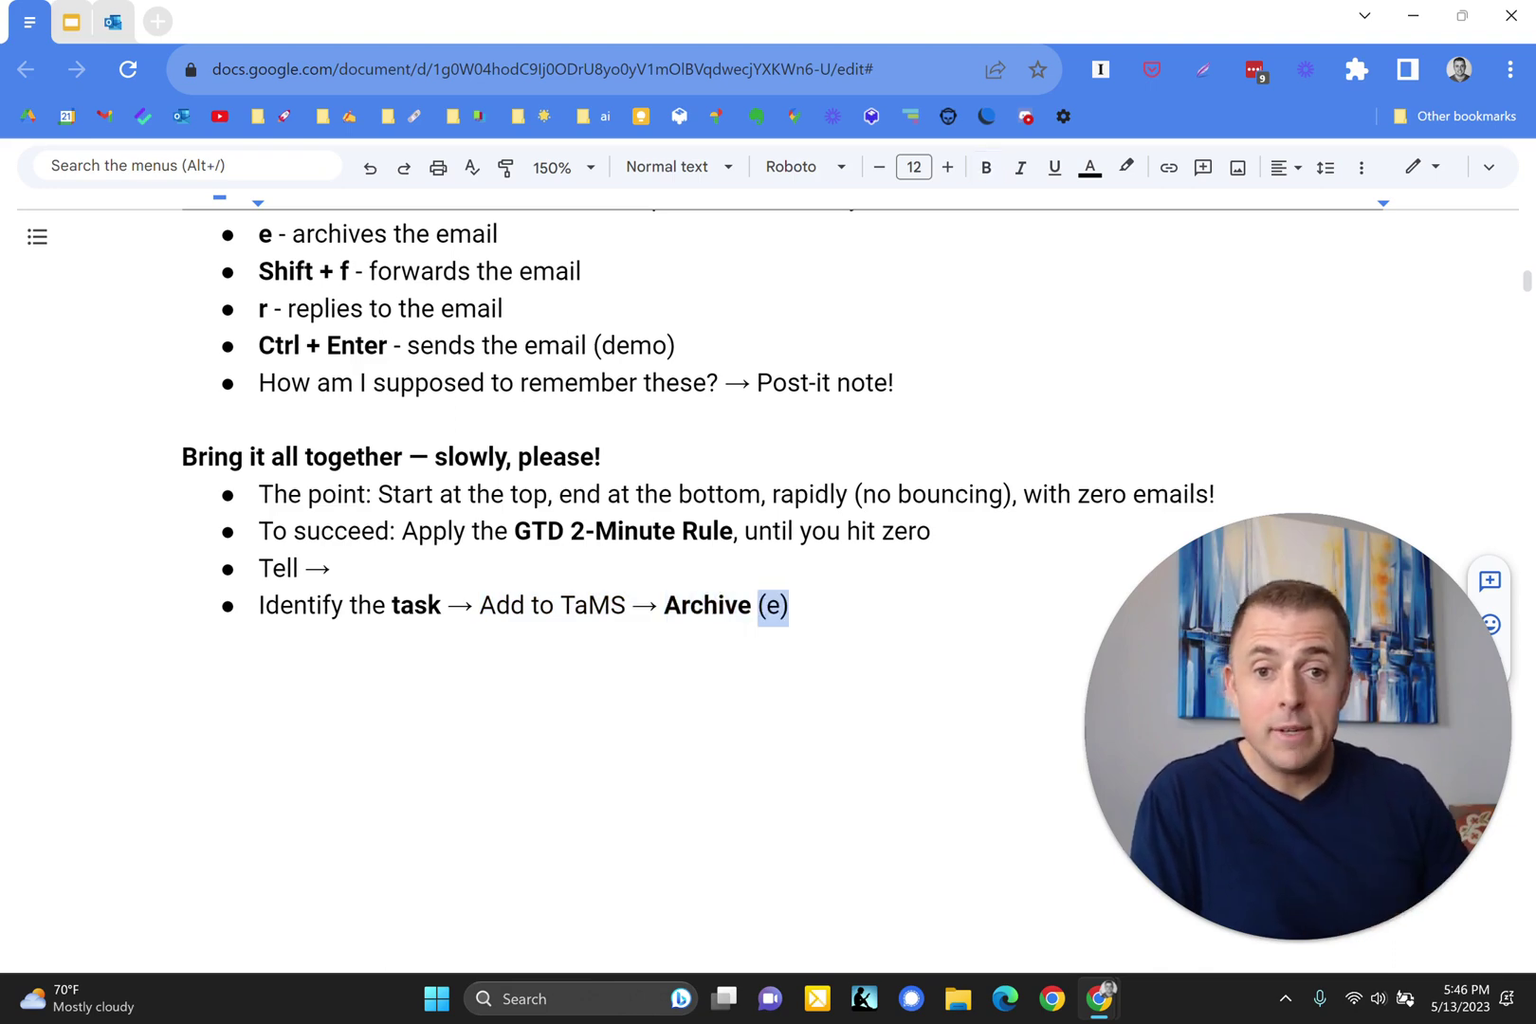
key("ctrl+y")
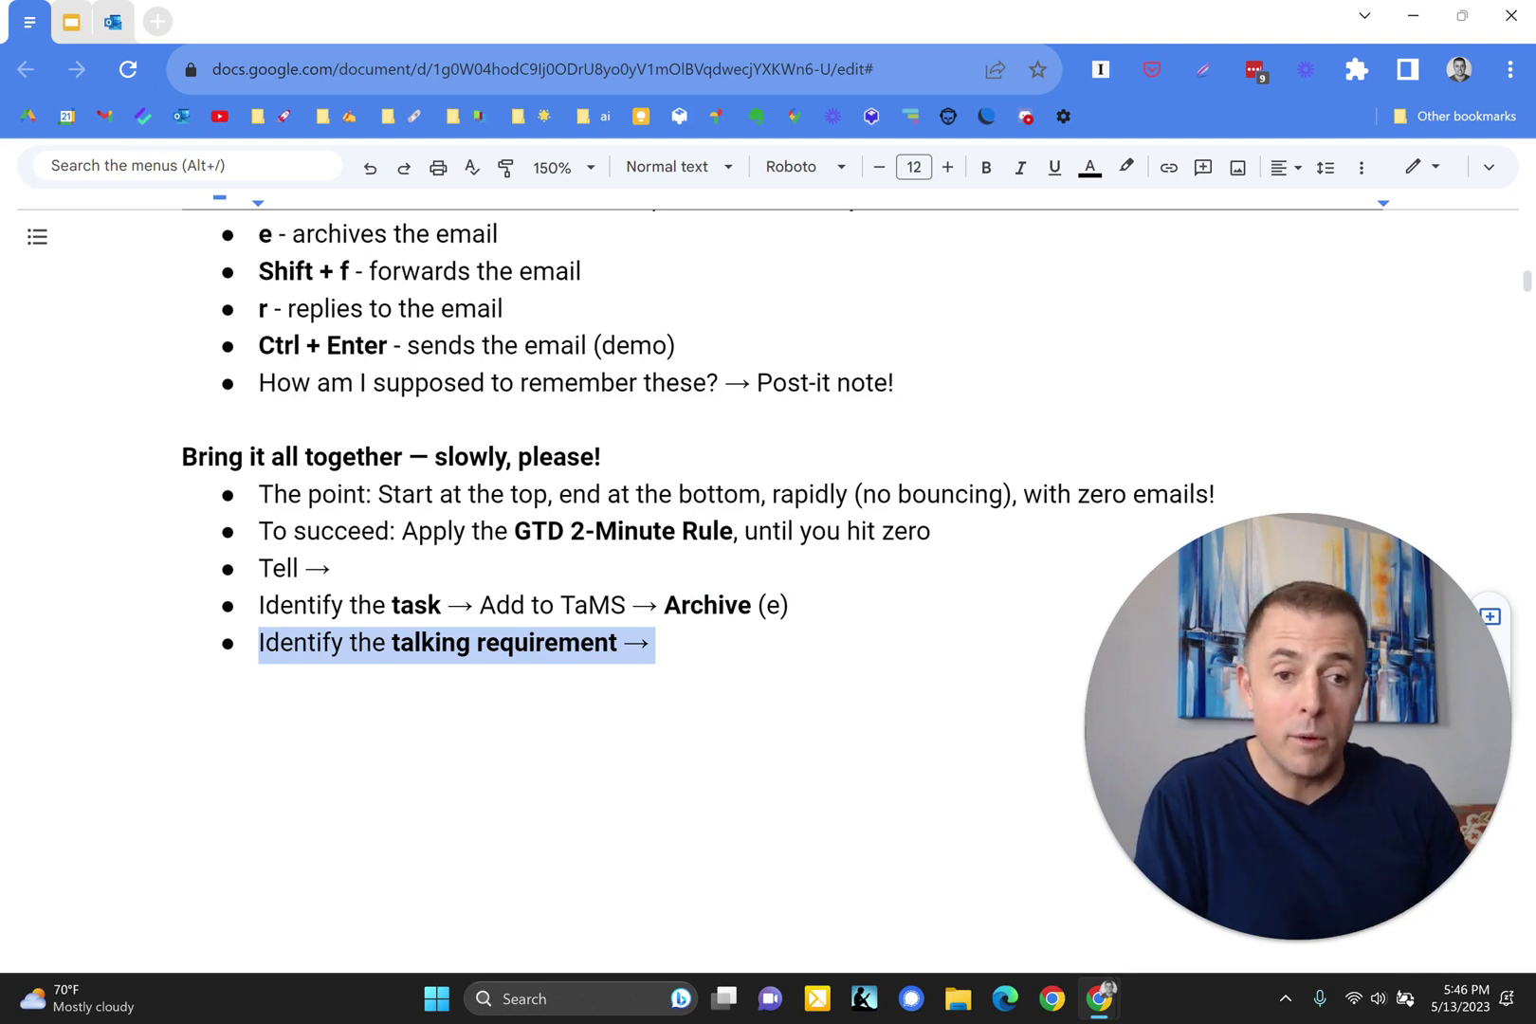
Add 'Schedule in TiMS → Archive (e)' and the 'Identify the useful information → Save in KMS → Archive (e)' bullet
key("Right")
key("shift+End")
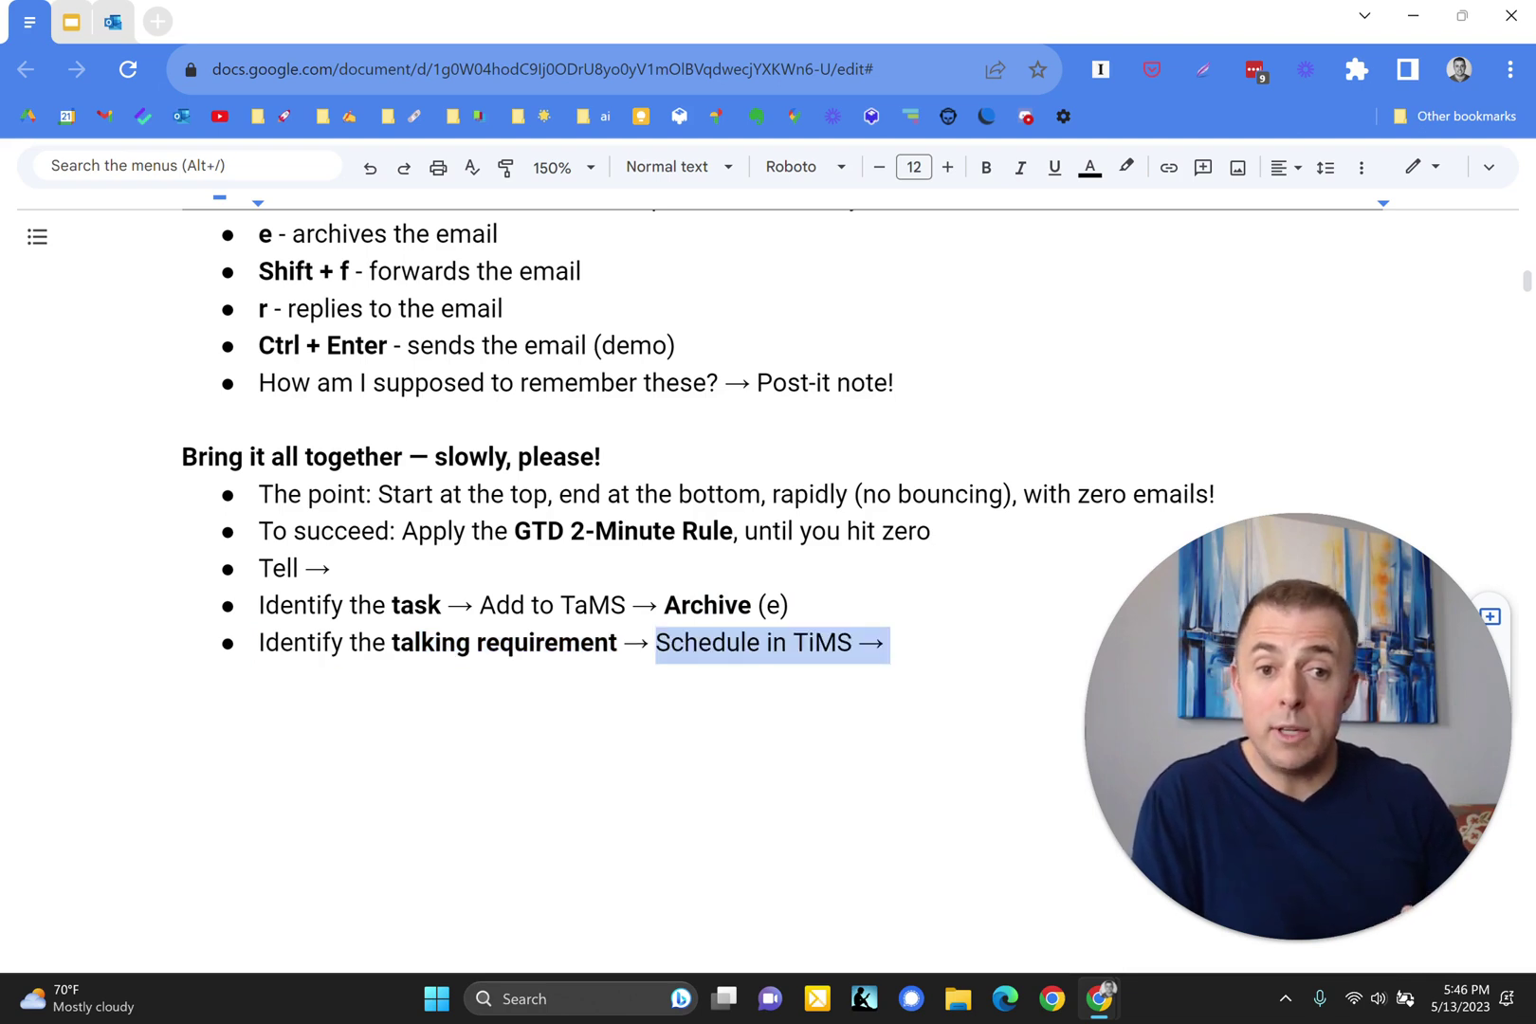
key("Right")
key("shift+End")
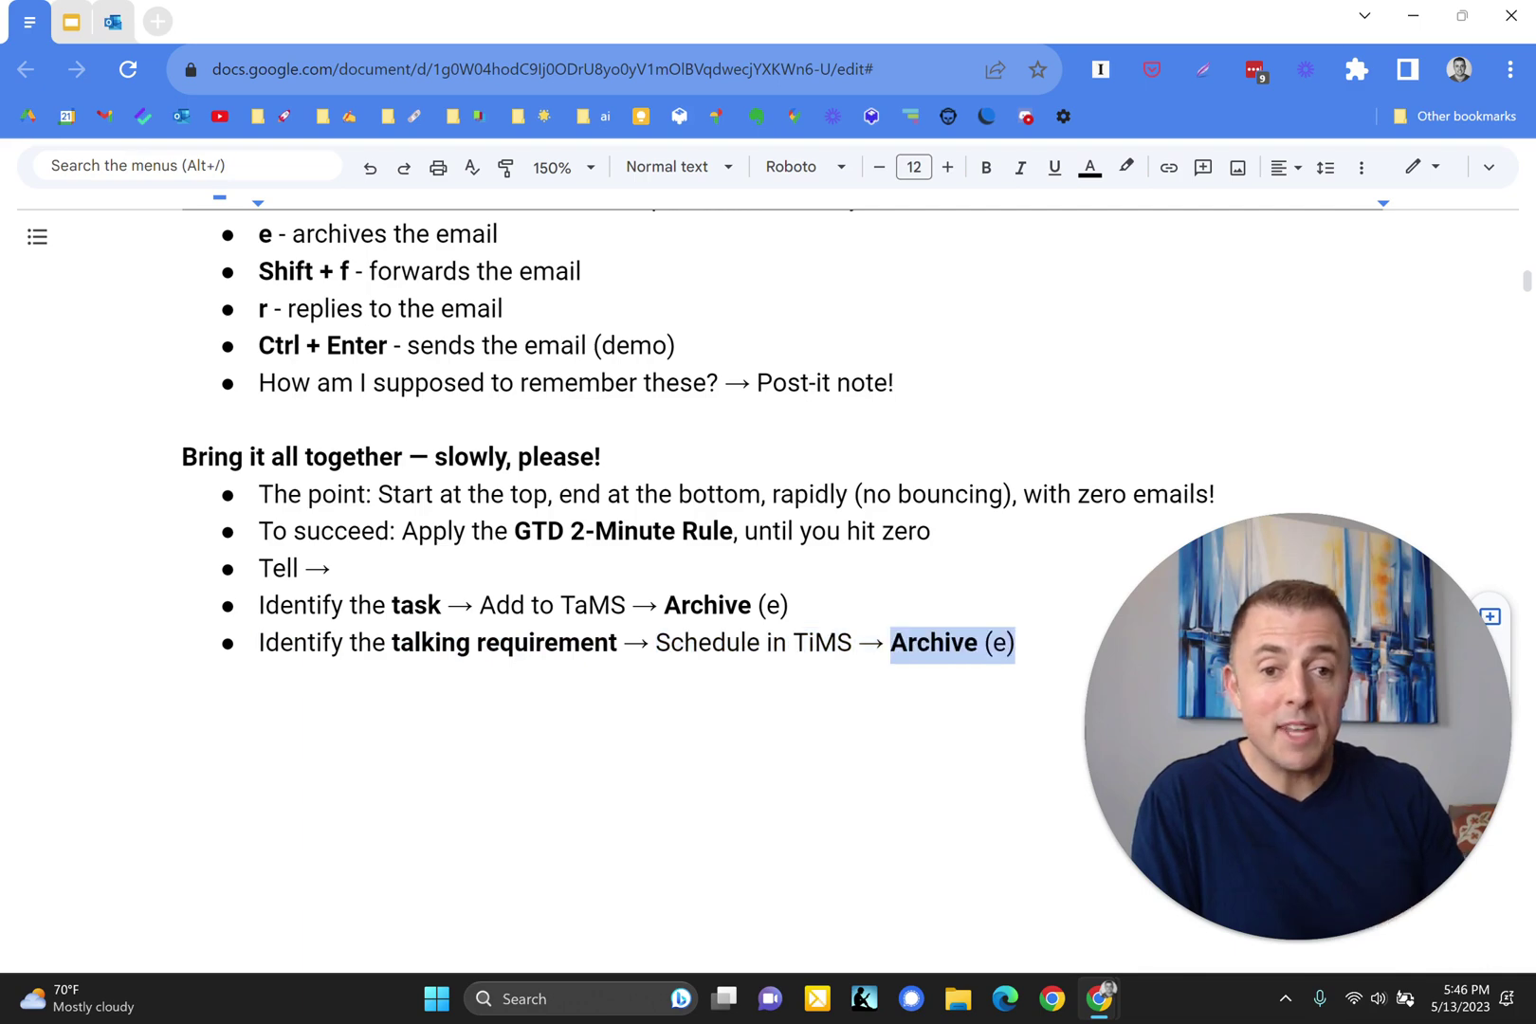
key("Right")
key("Right")
key("shift+End")
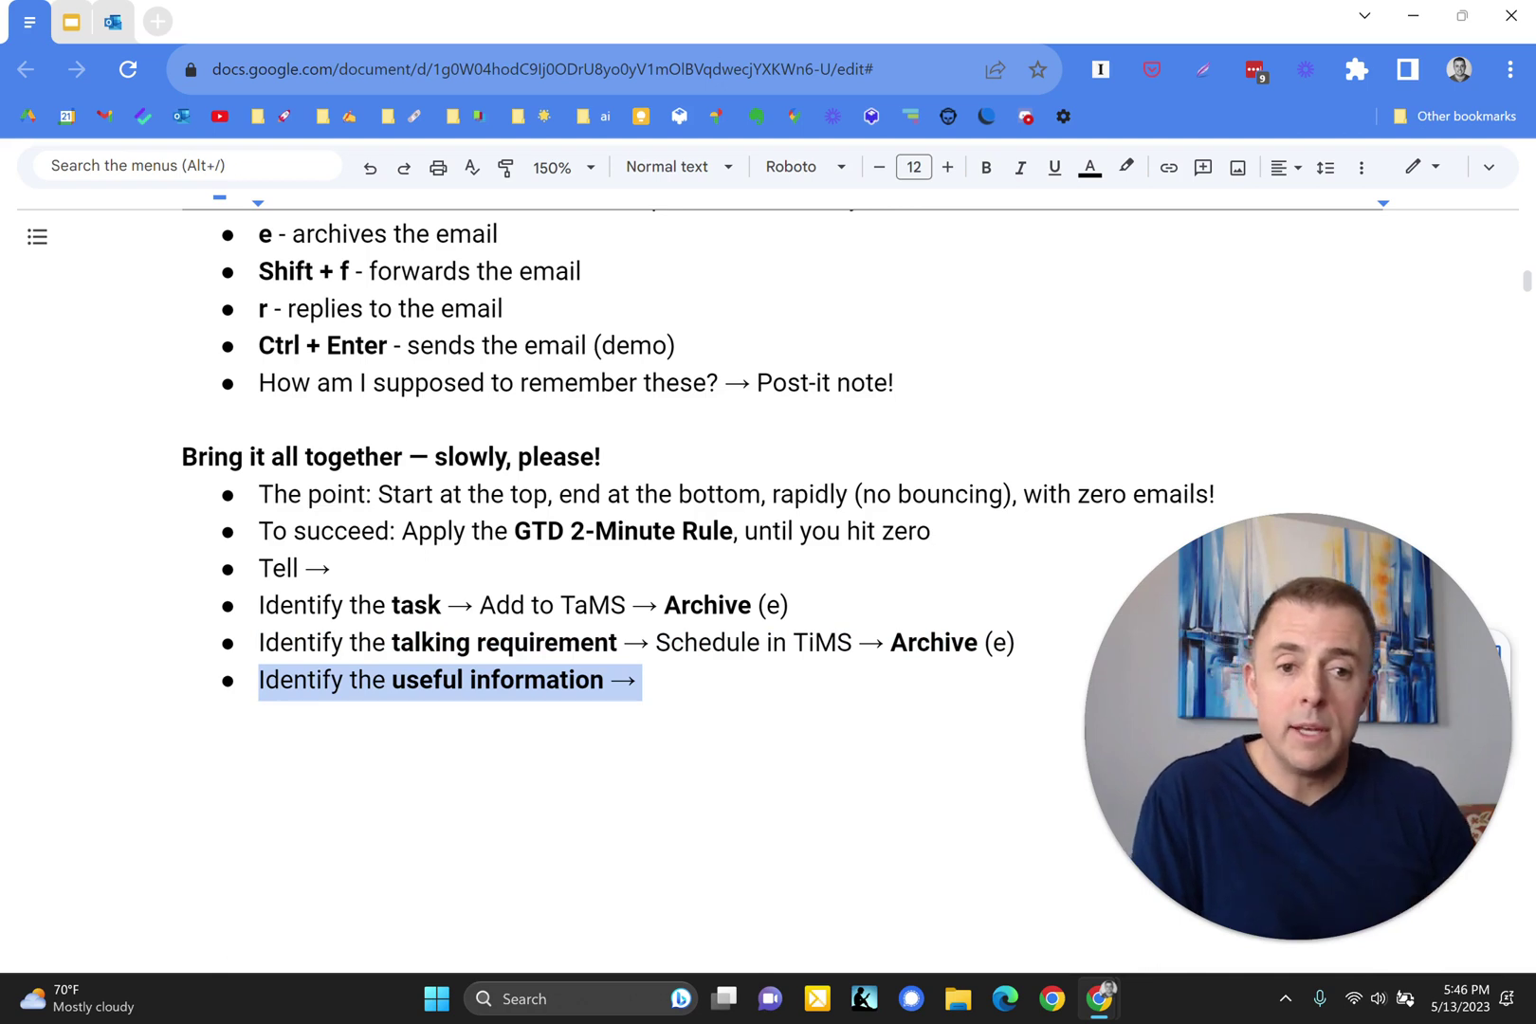
key("Right")
key("shift+End")
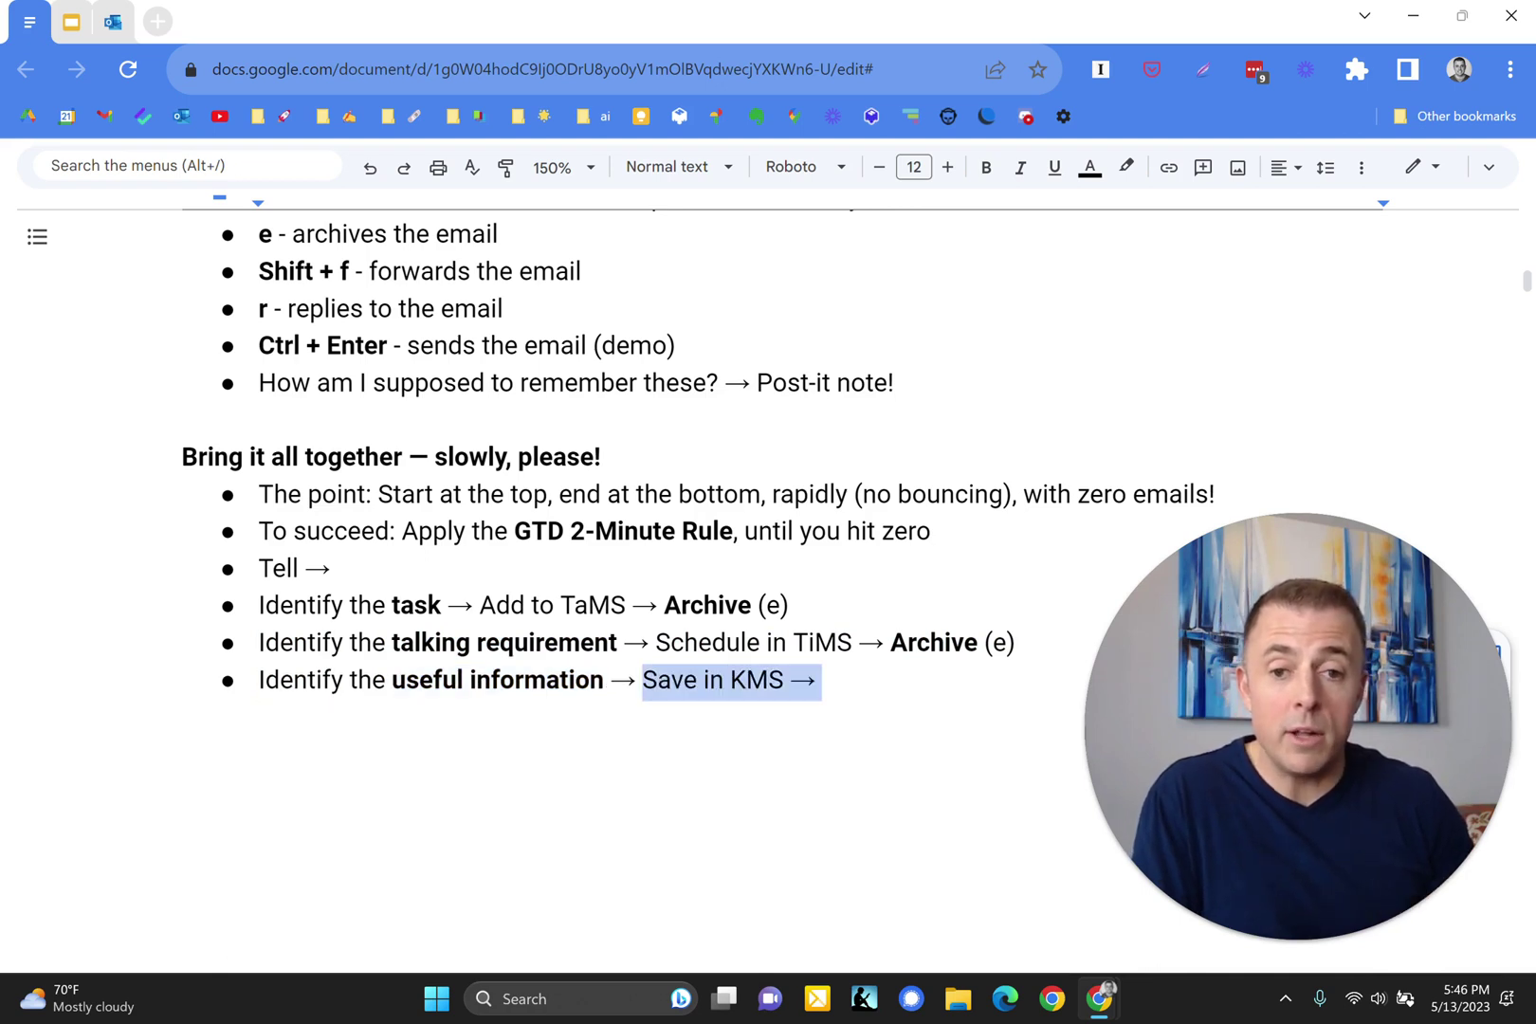
key("Right")
key("shift+End")
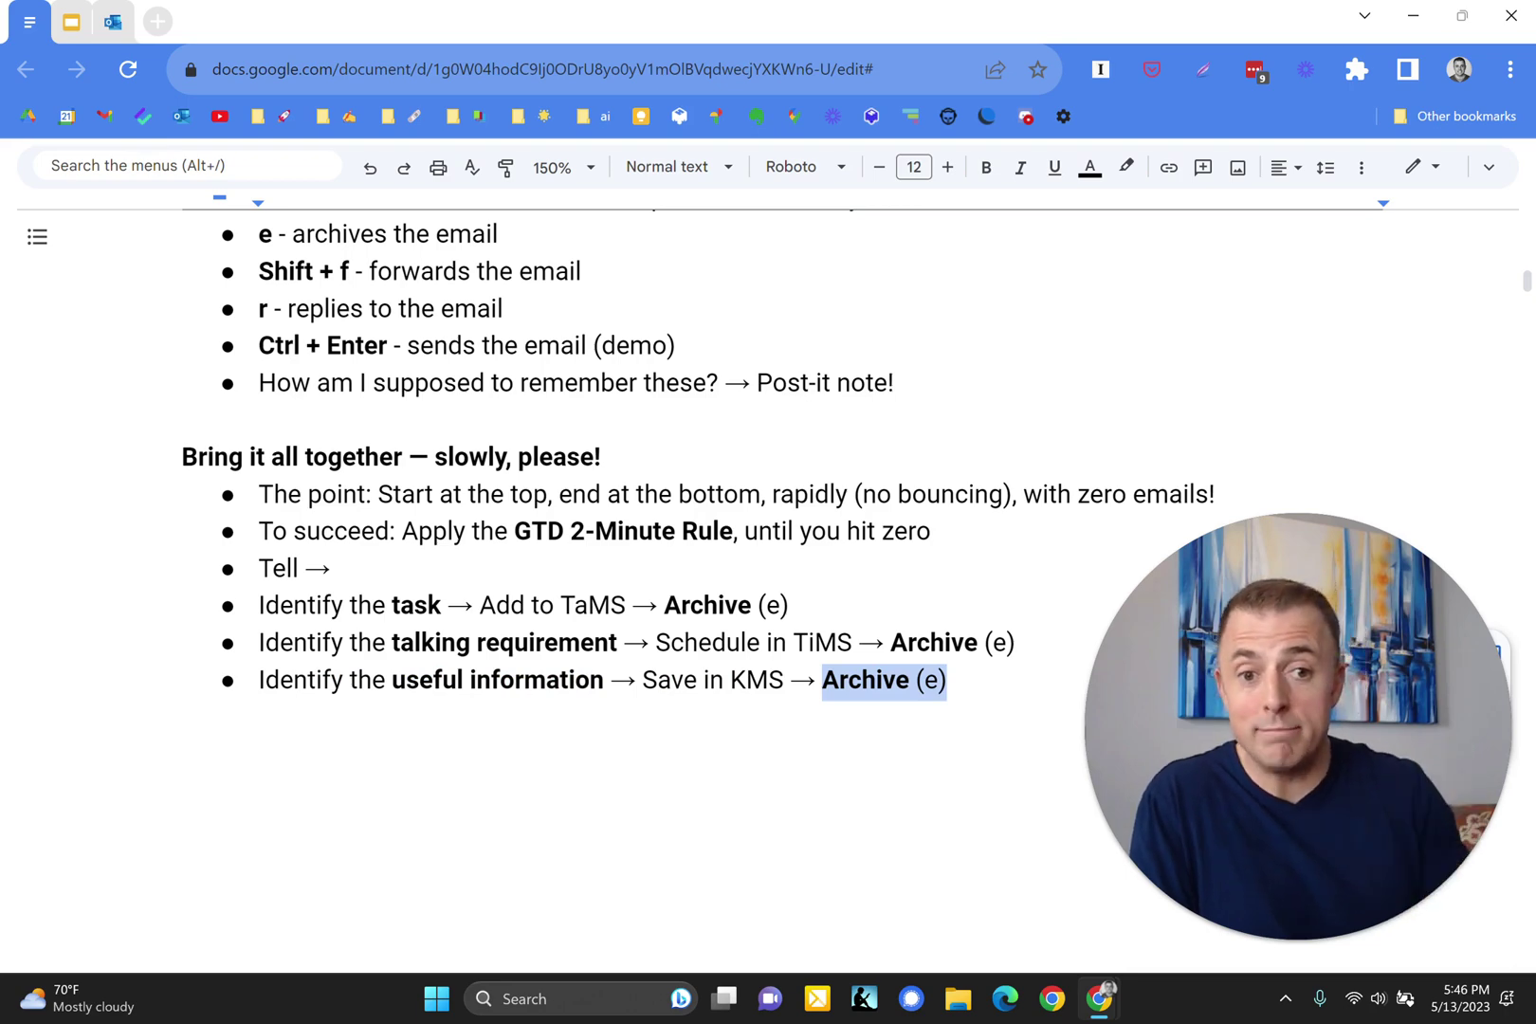
Add the Forward bullet with its shortcut note: compose email → Send (Ctrl + Enter) → Archive (e)
key("Right")
key("shift+End")
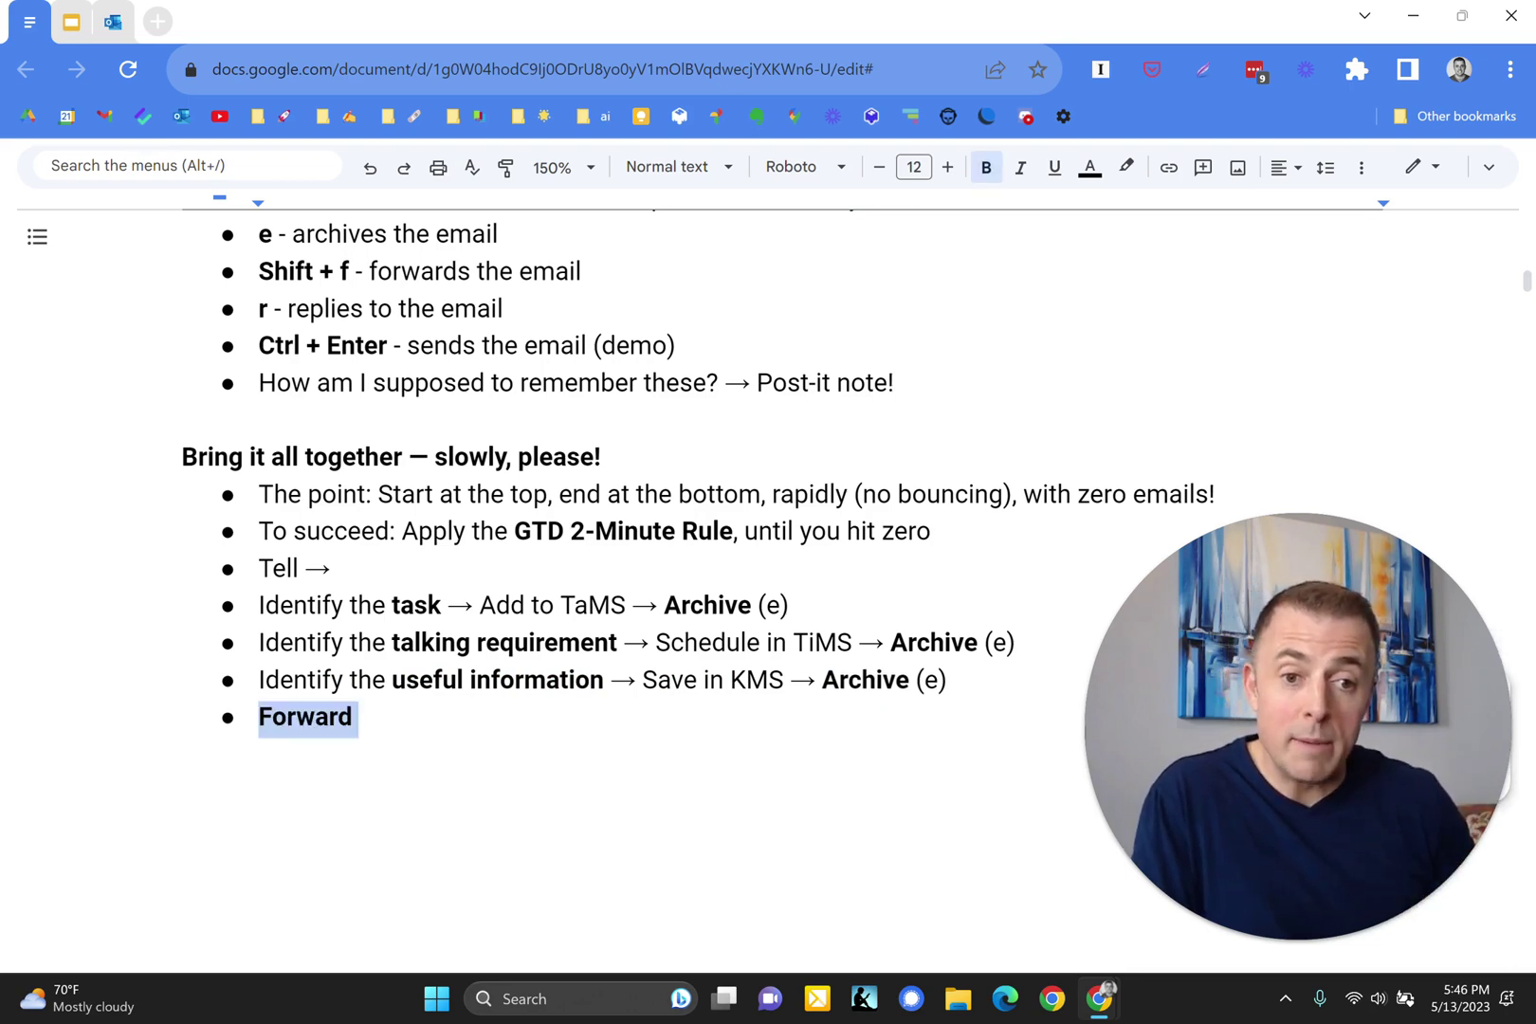
key("Right")
key("shift+End")
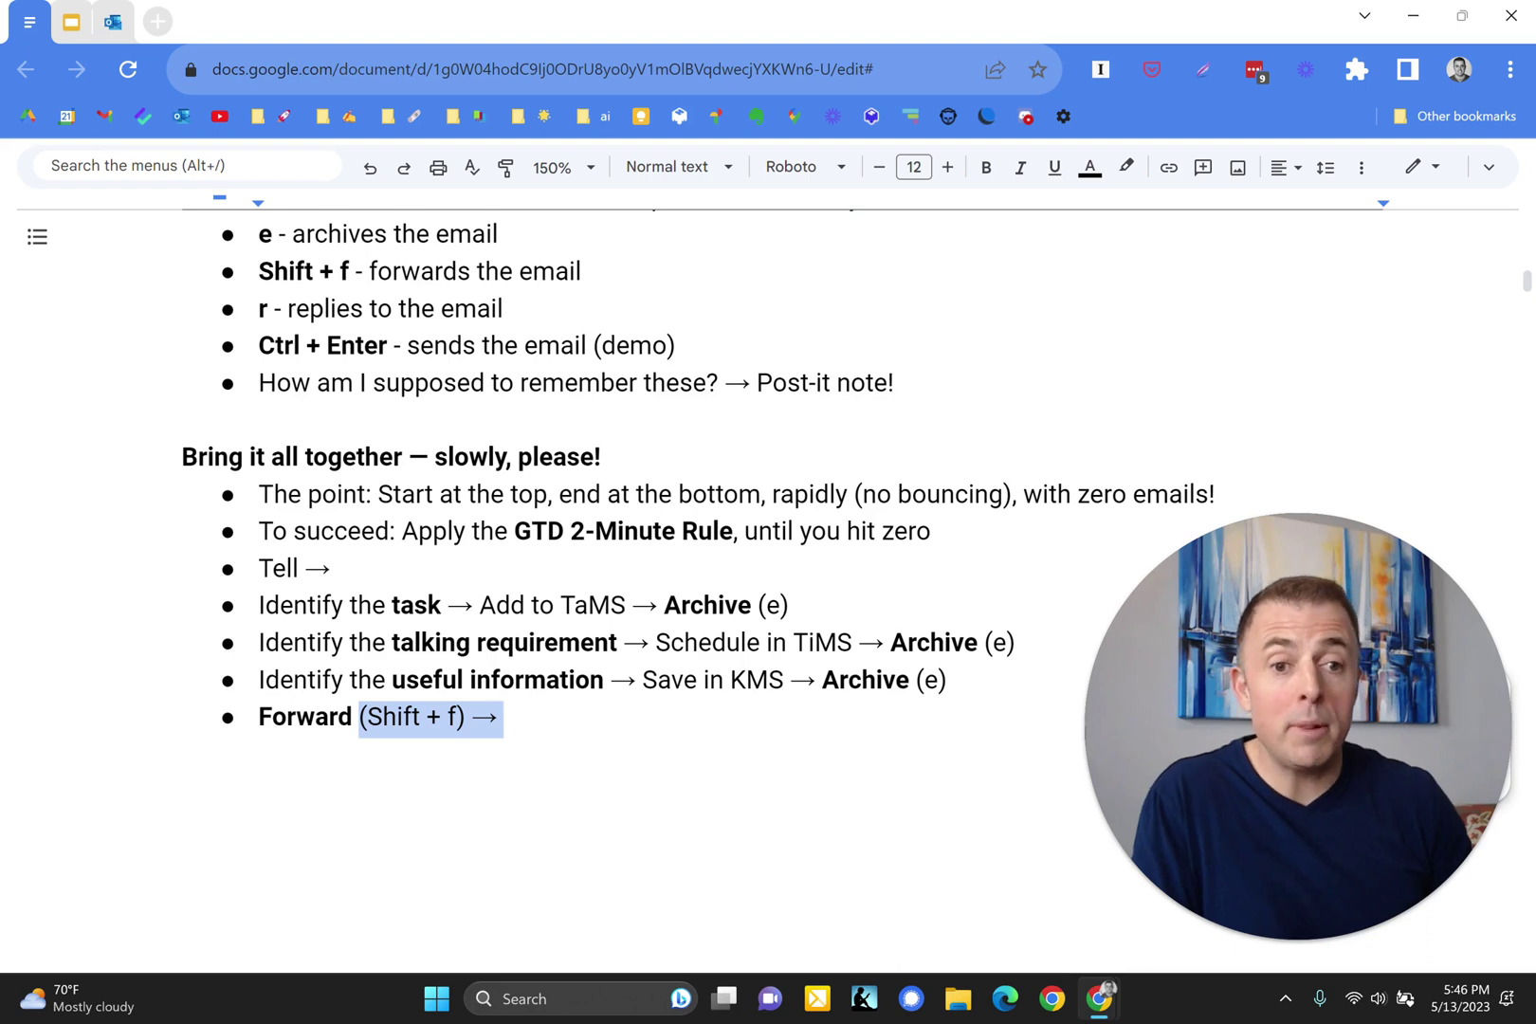
key("Right")
key("shift+End")
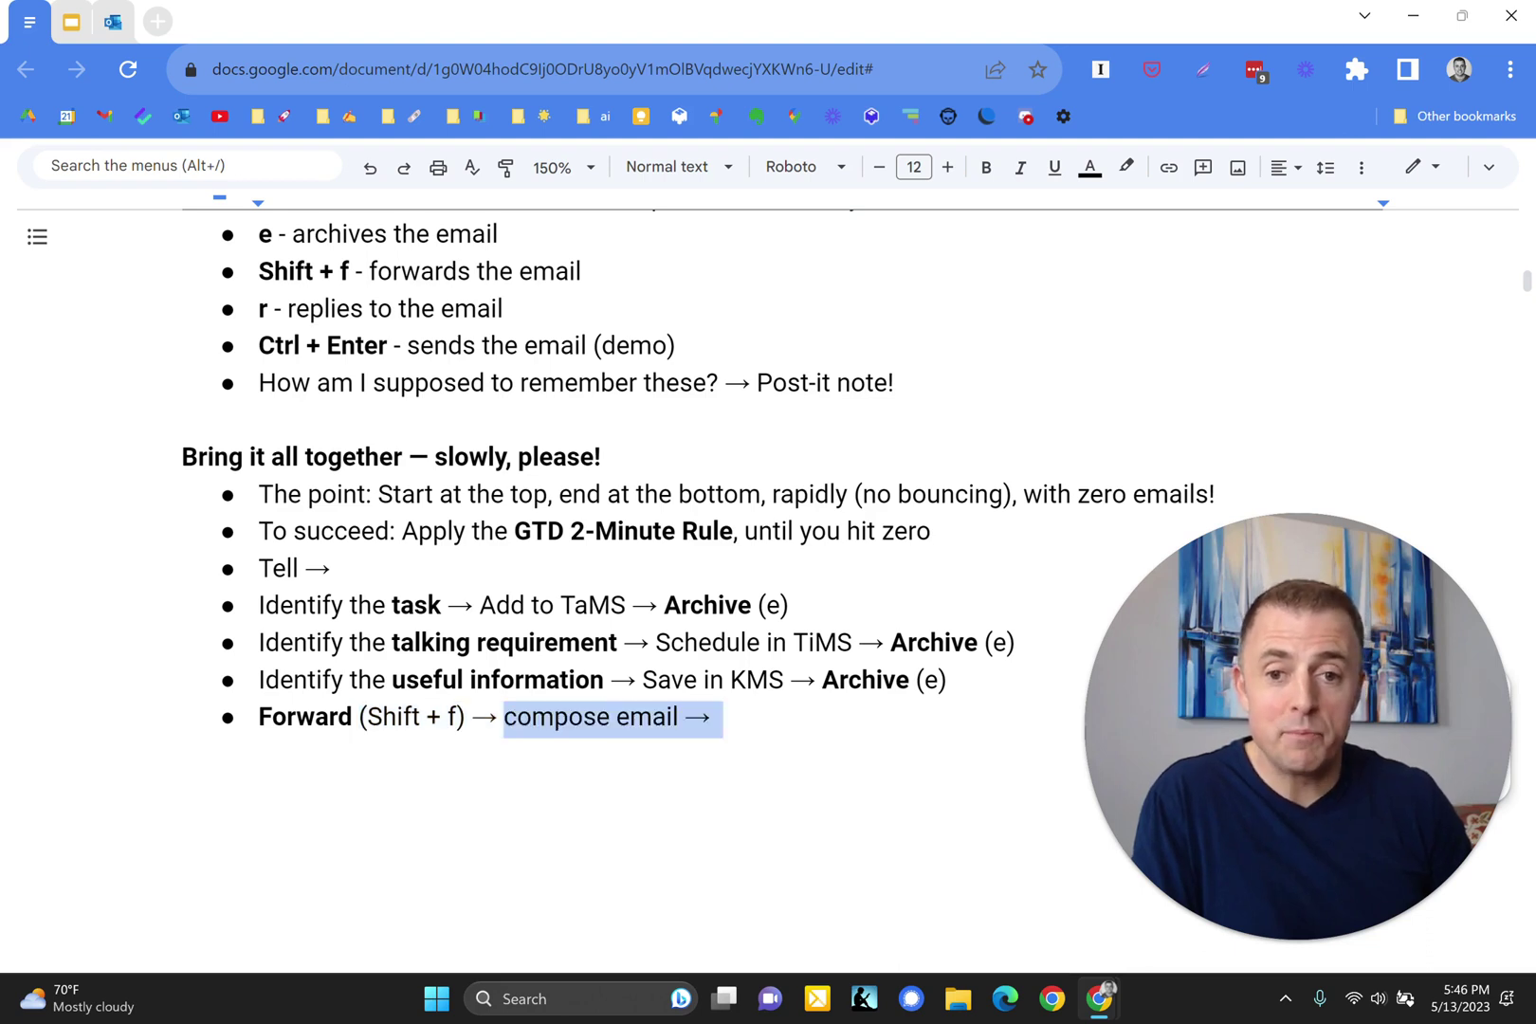
key("Right")
key("shift+End")
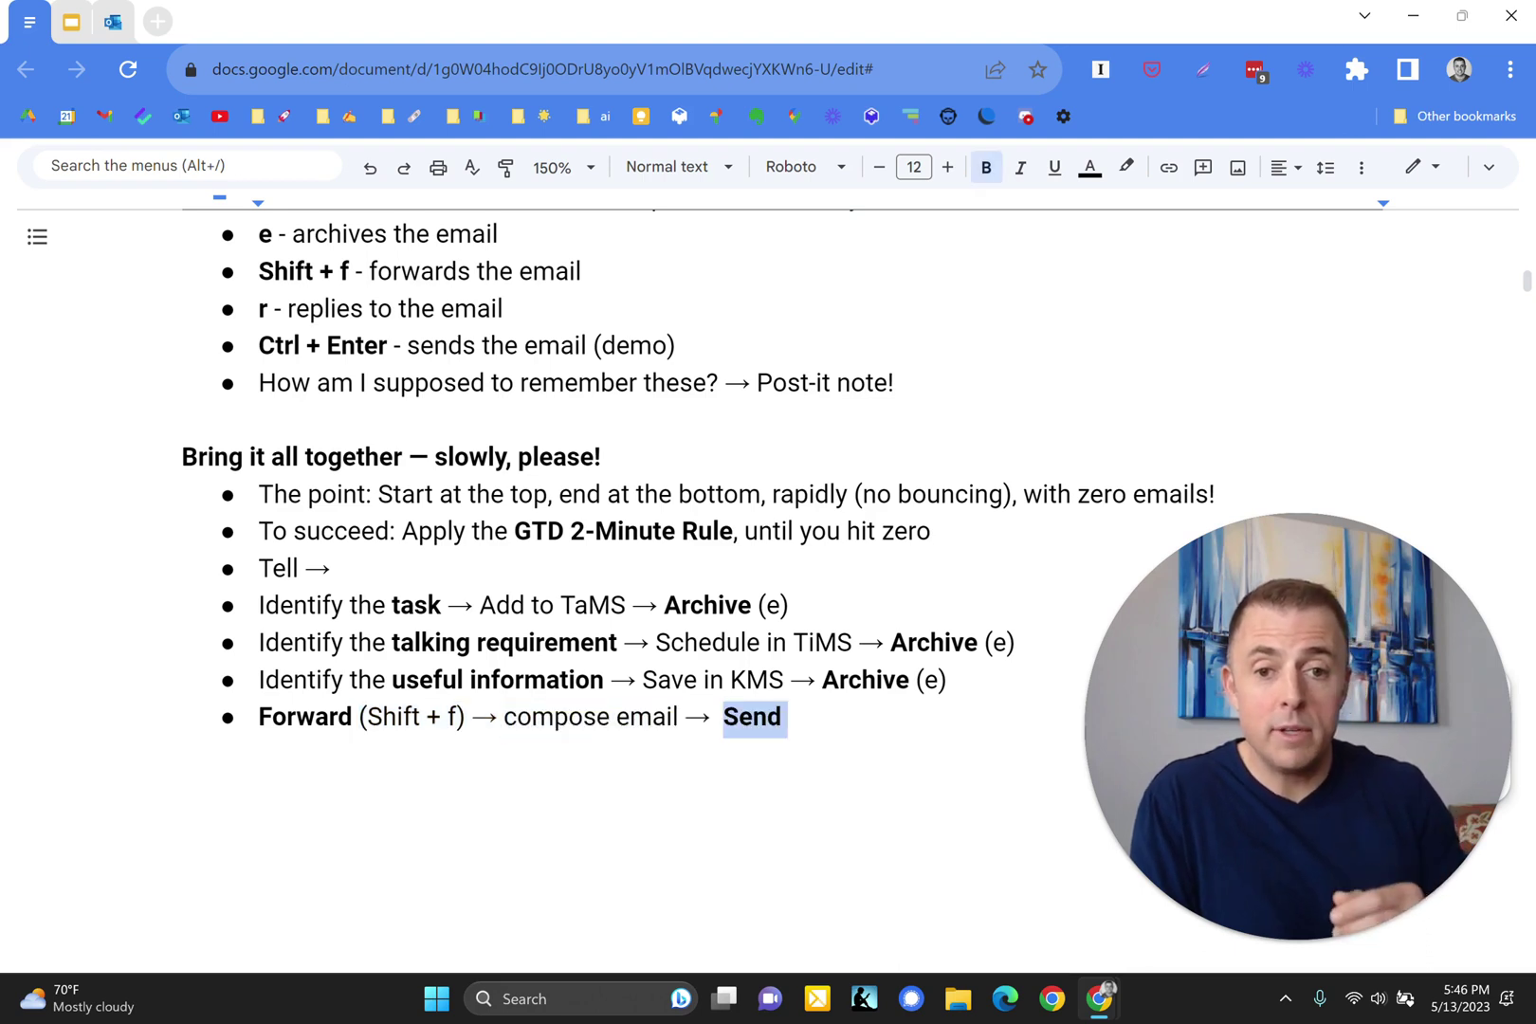
key("Right")
key("shift+End")
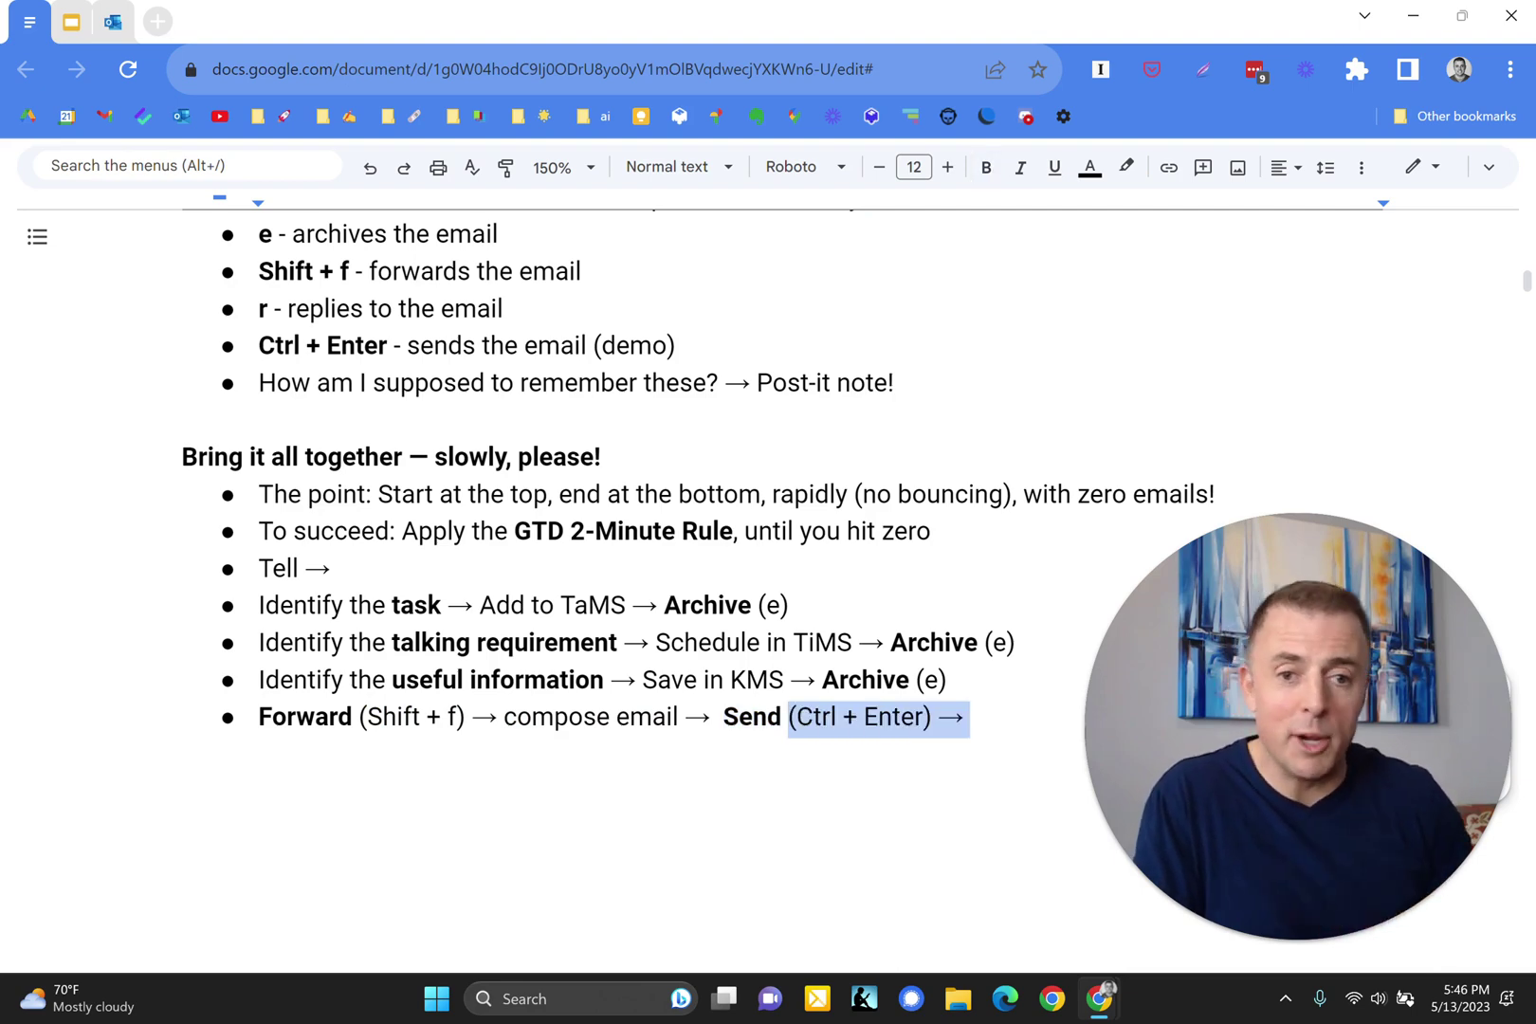
key("Right")
key("shift+End")
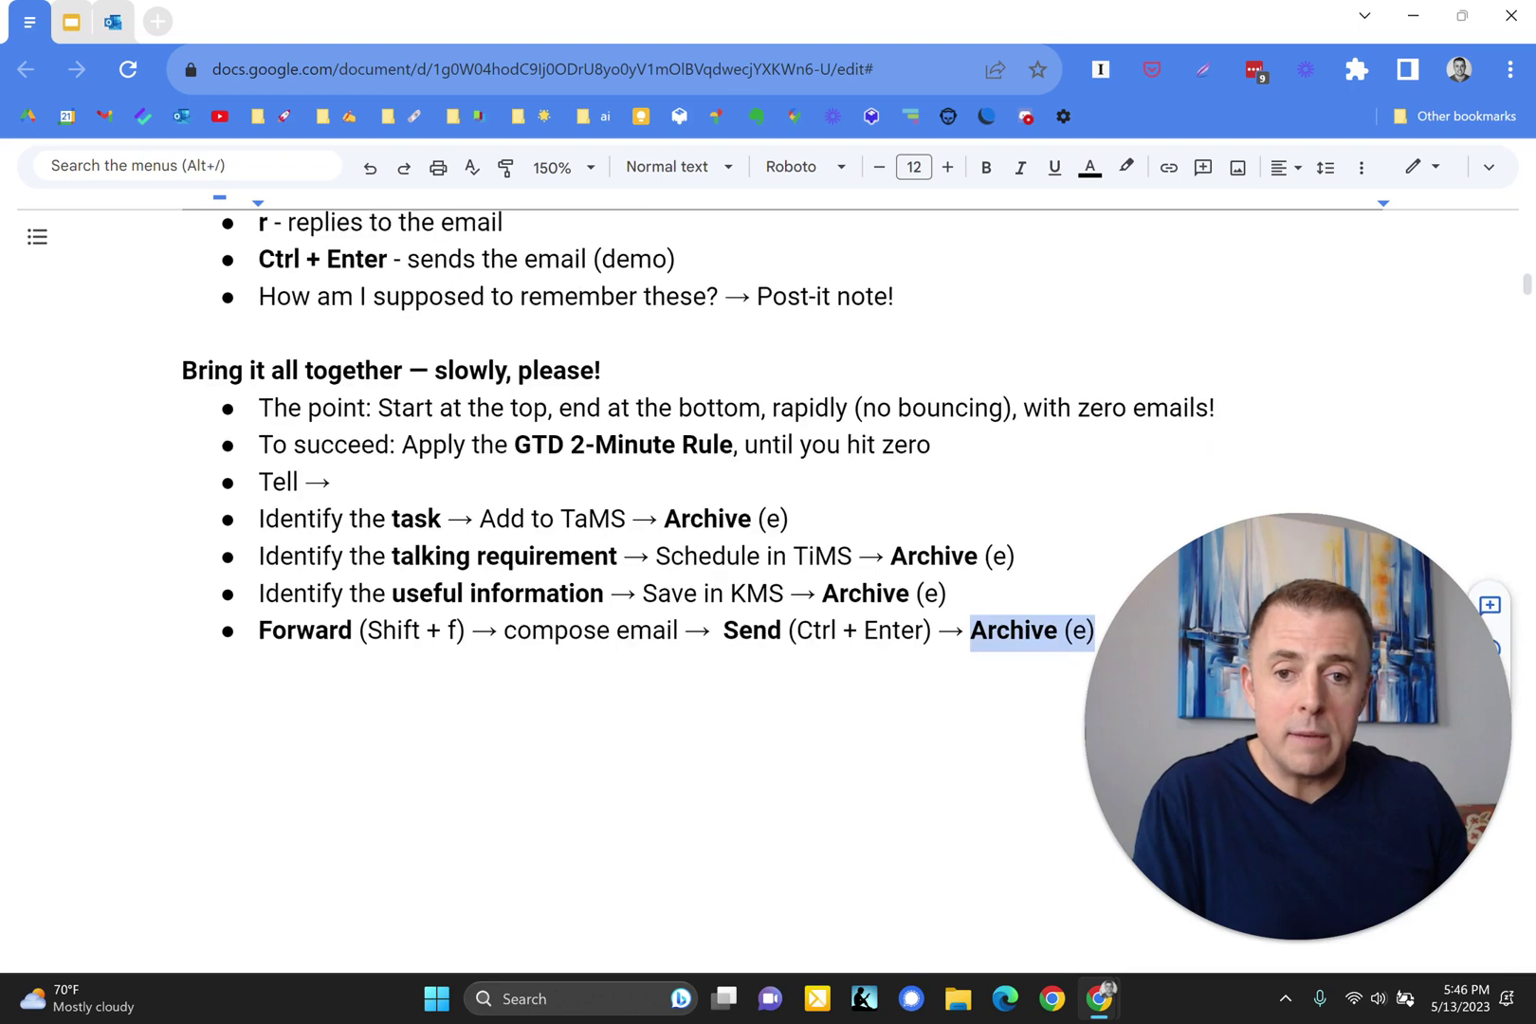
Add the matching Reply bullet ending in Archive (e), then the new 'Show →' bullet
scroll(769, 427, "down", 1)
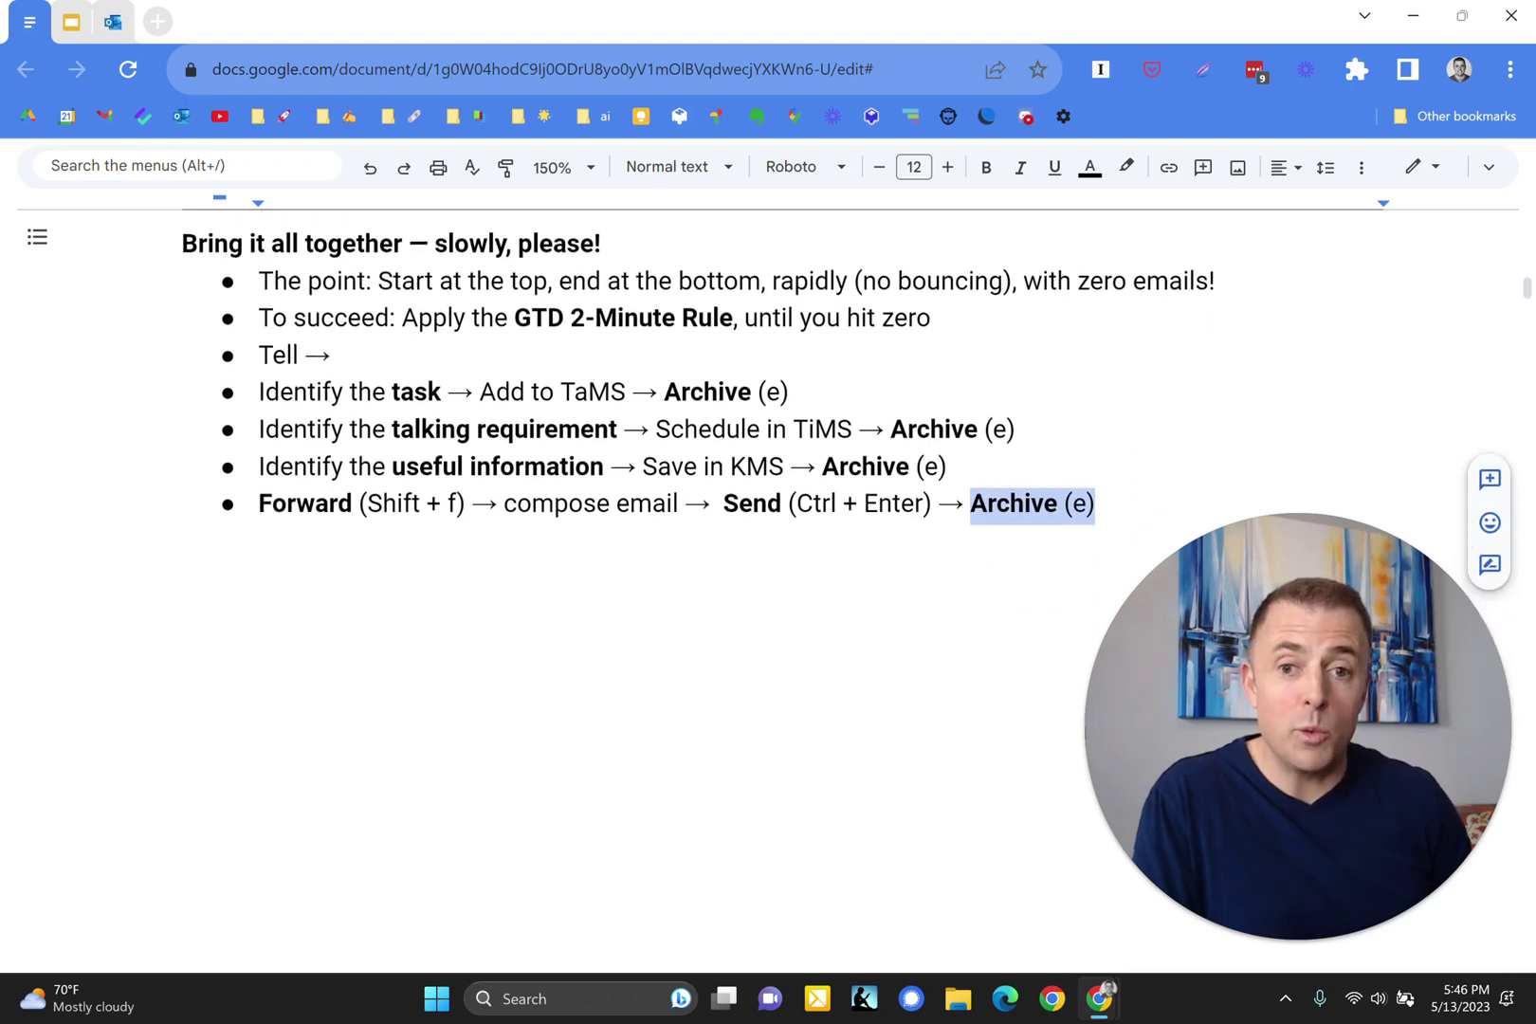
key("ctrl+y")
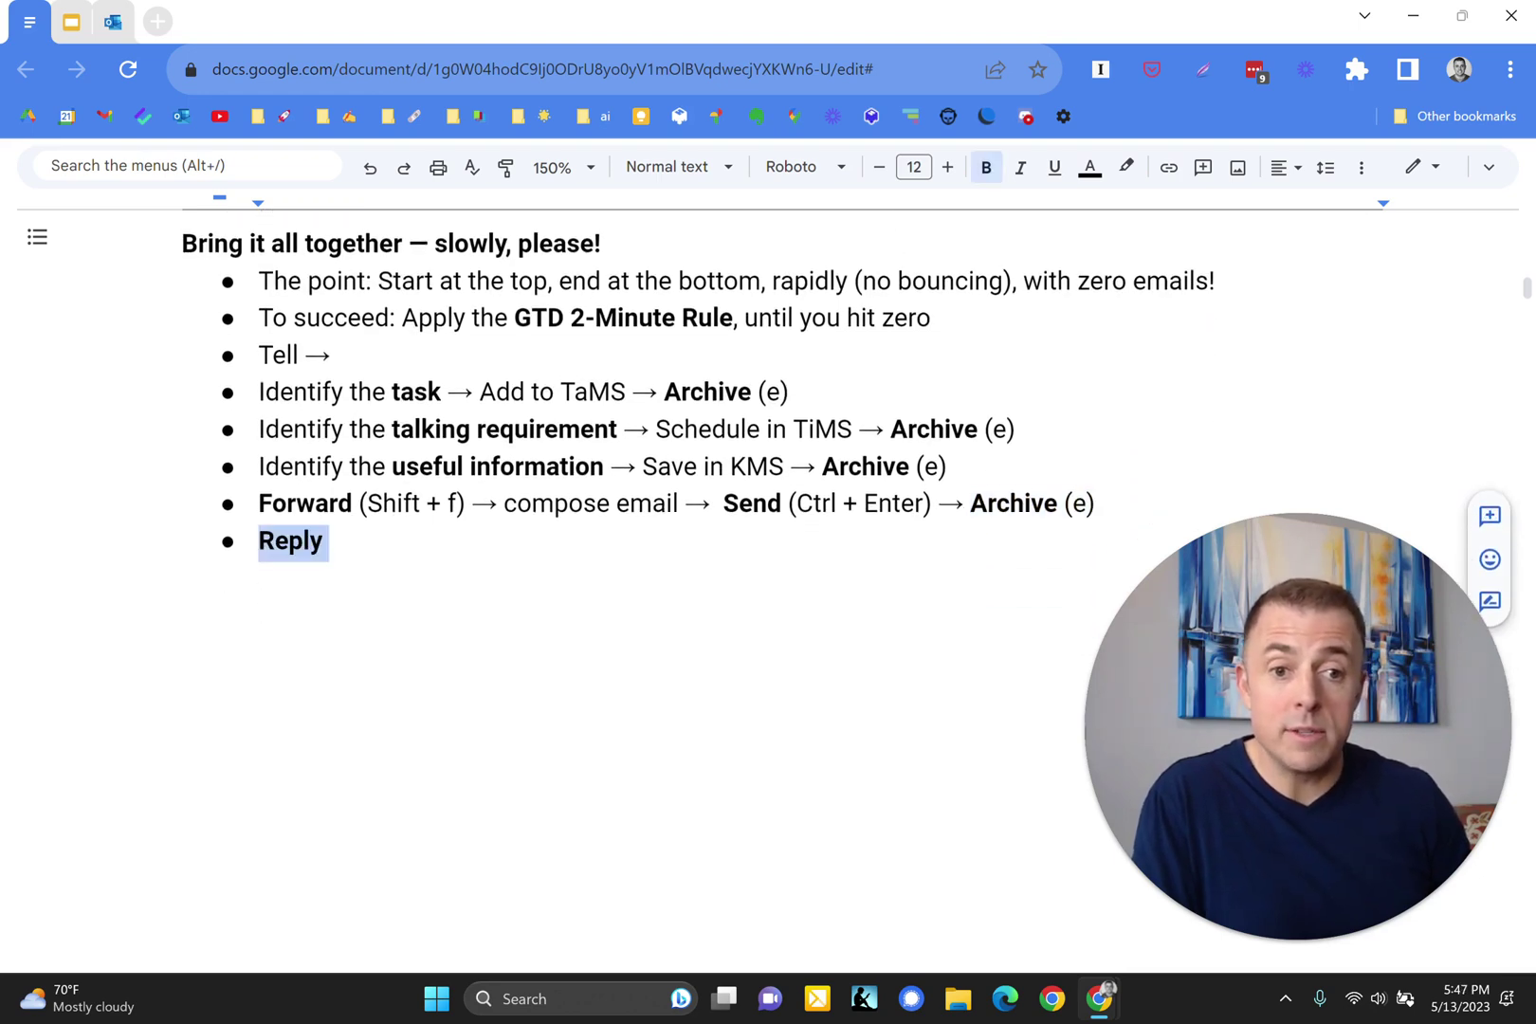
key("ctrl+y")
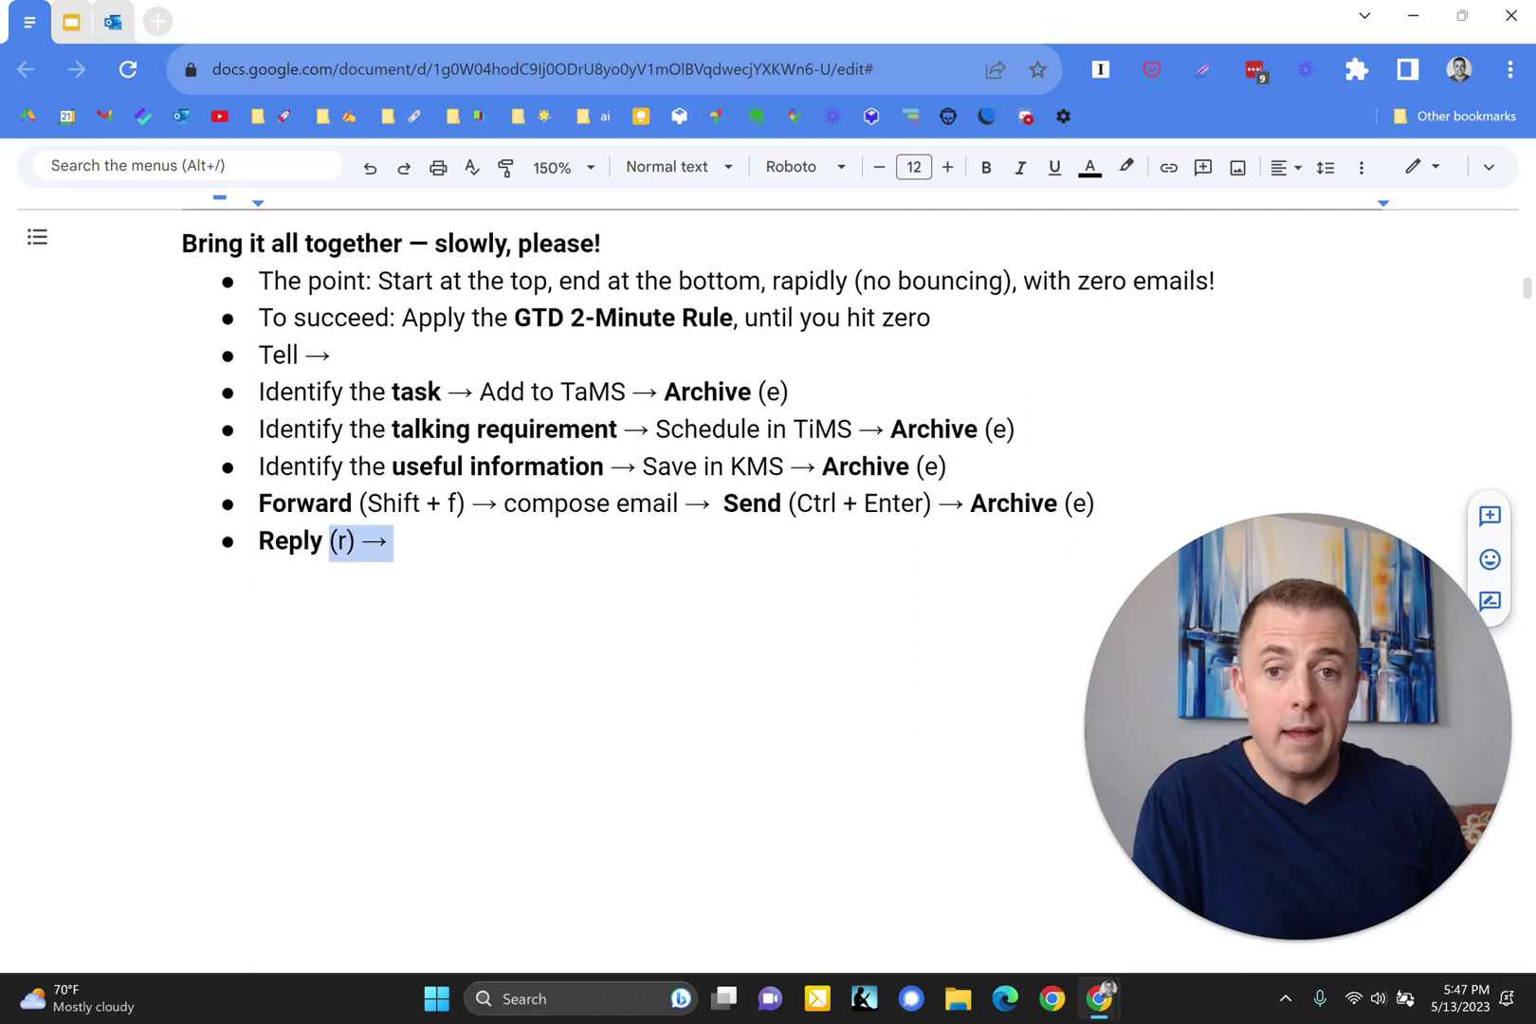
key("ctrl+y")
key("ctrl+y")
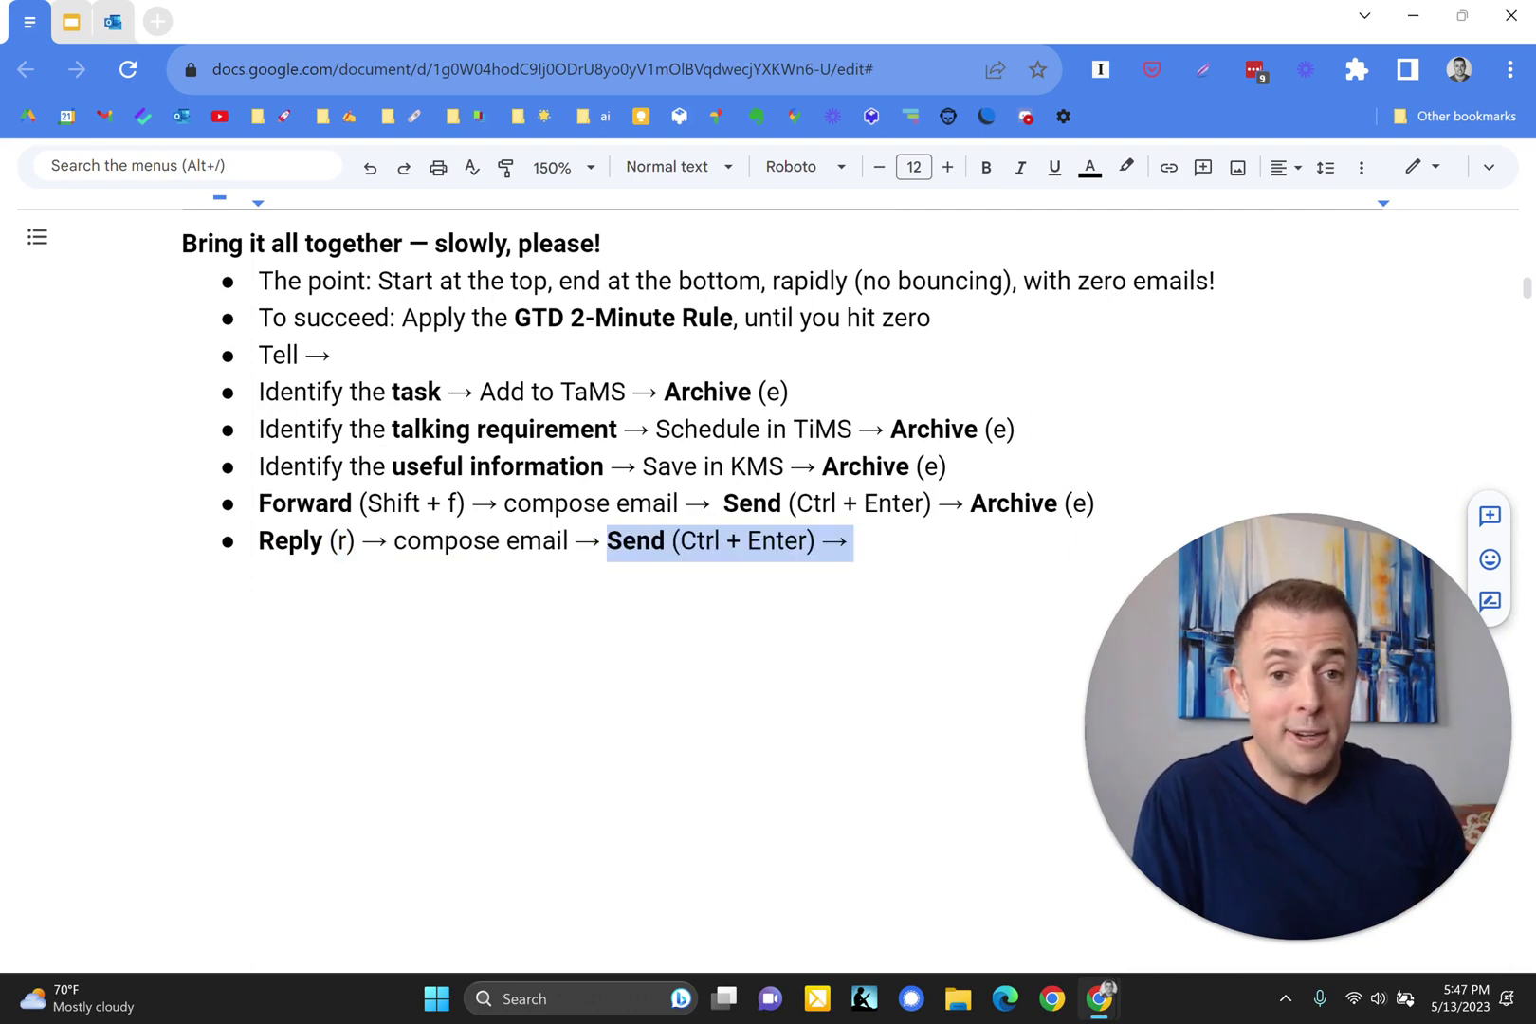
key("ctrl+y")
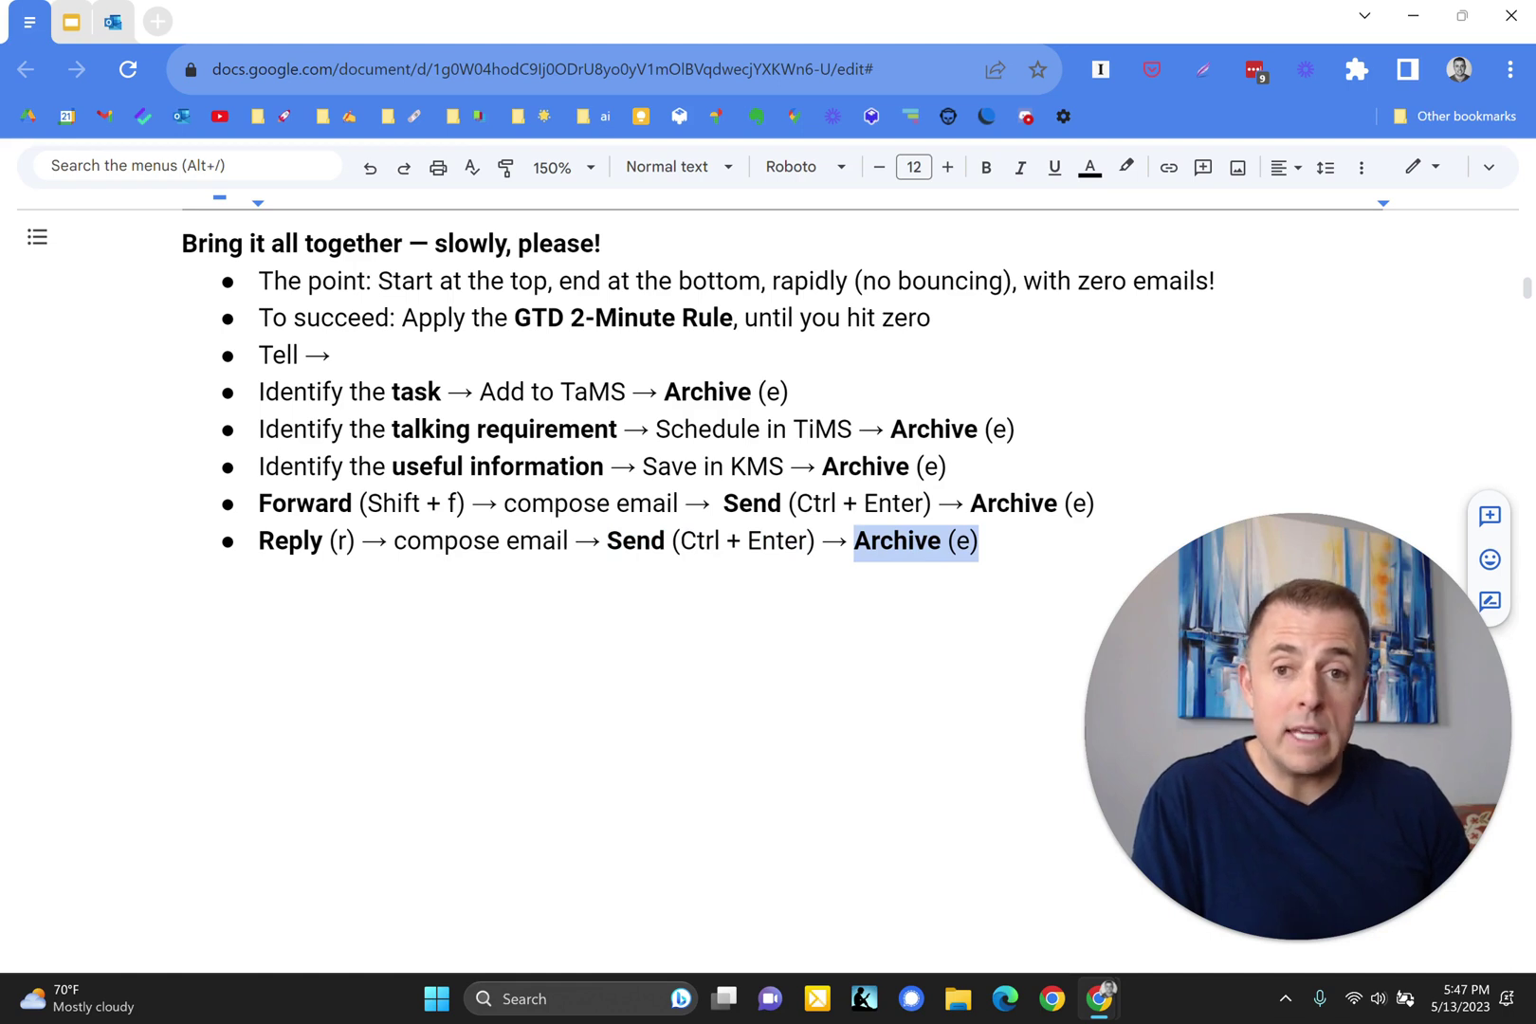
key("ctrl+y")
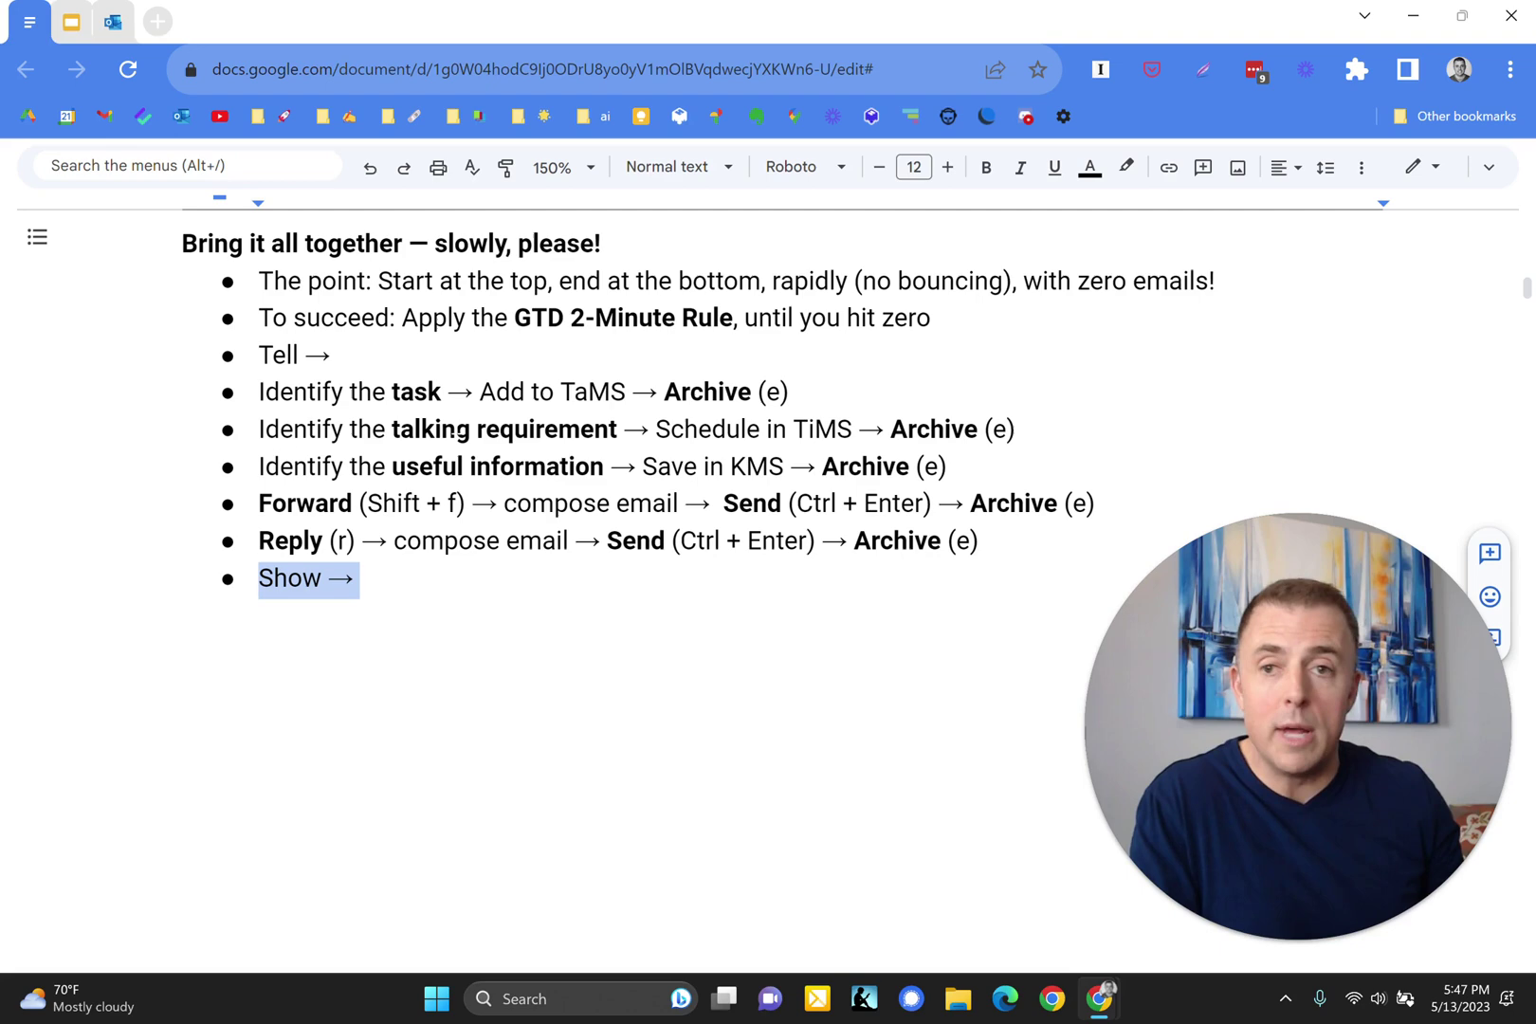
left_click(115, 23)
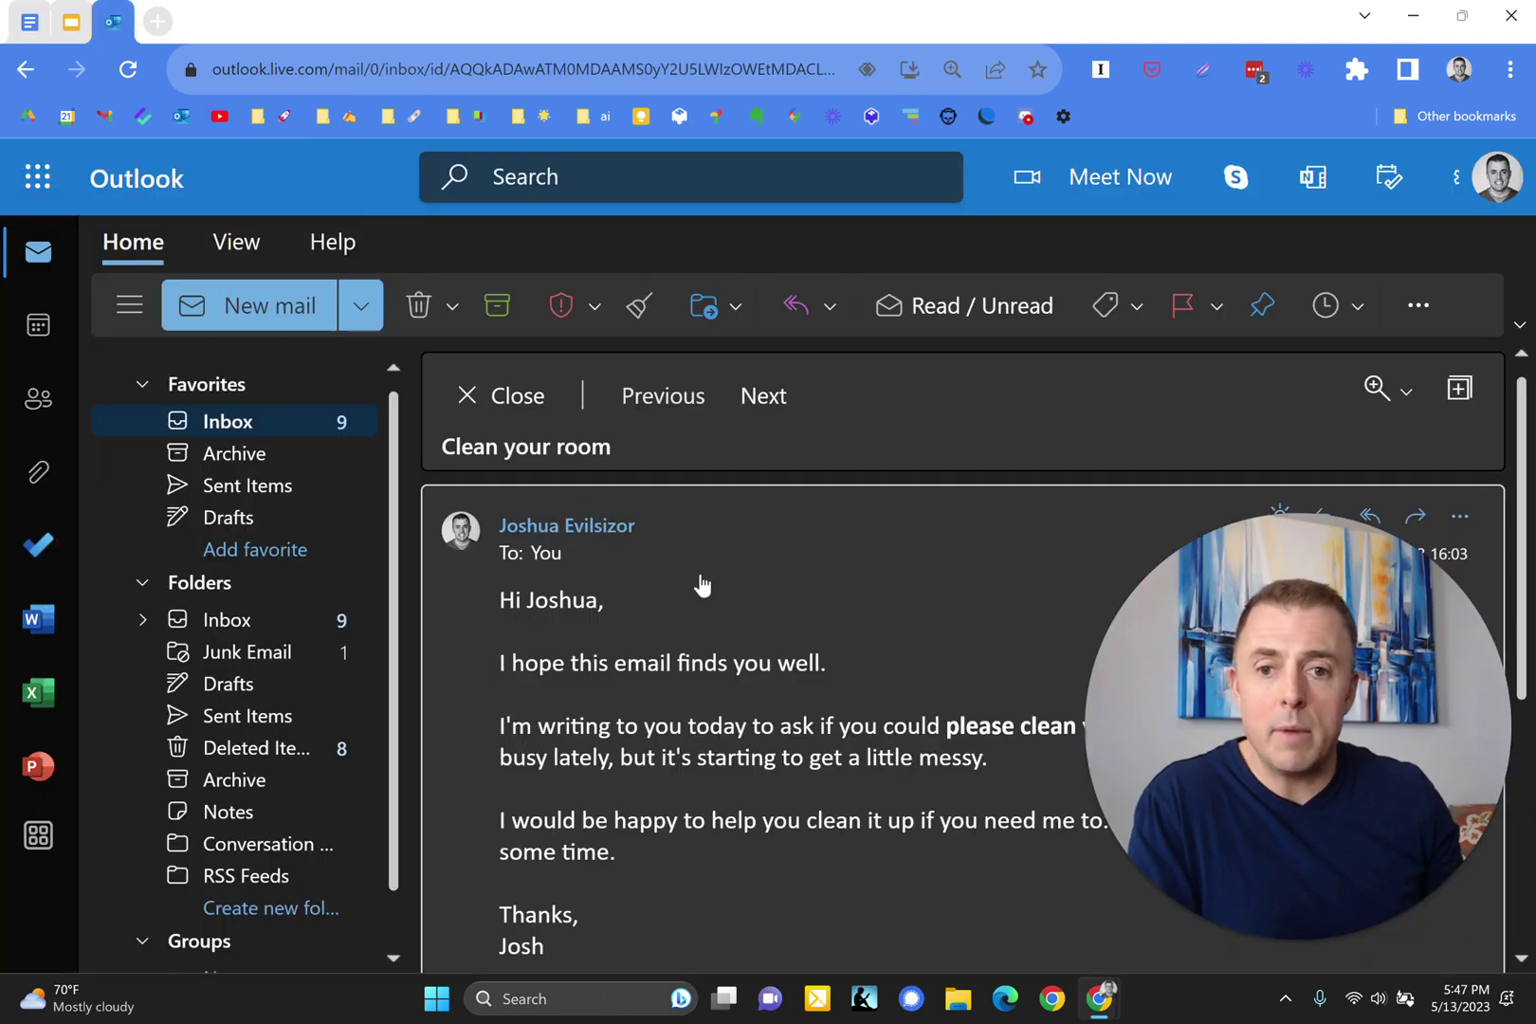
scroll(880, 728, "down", 2)
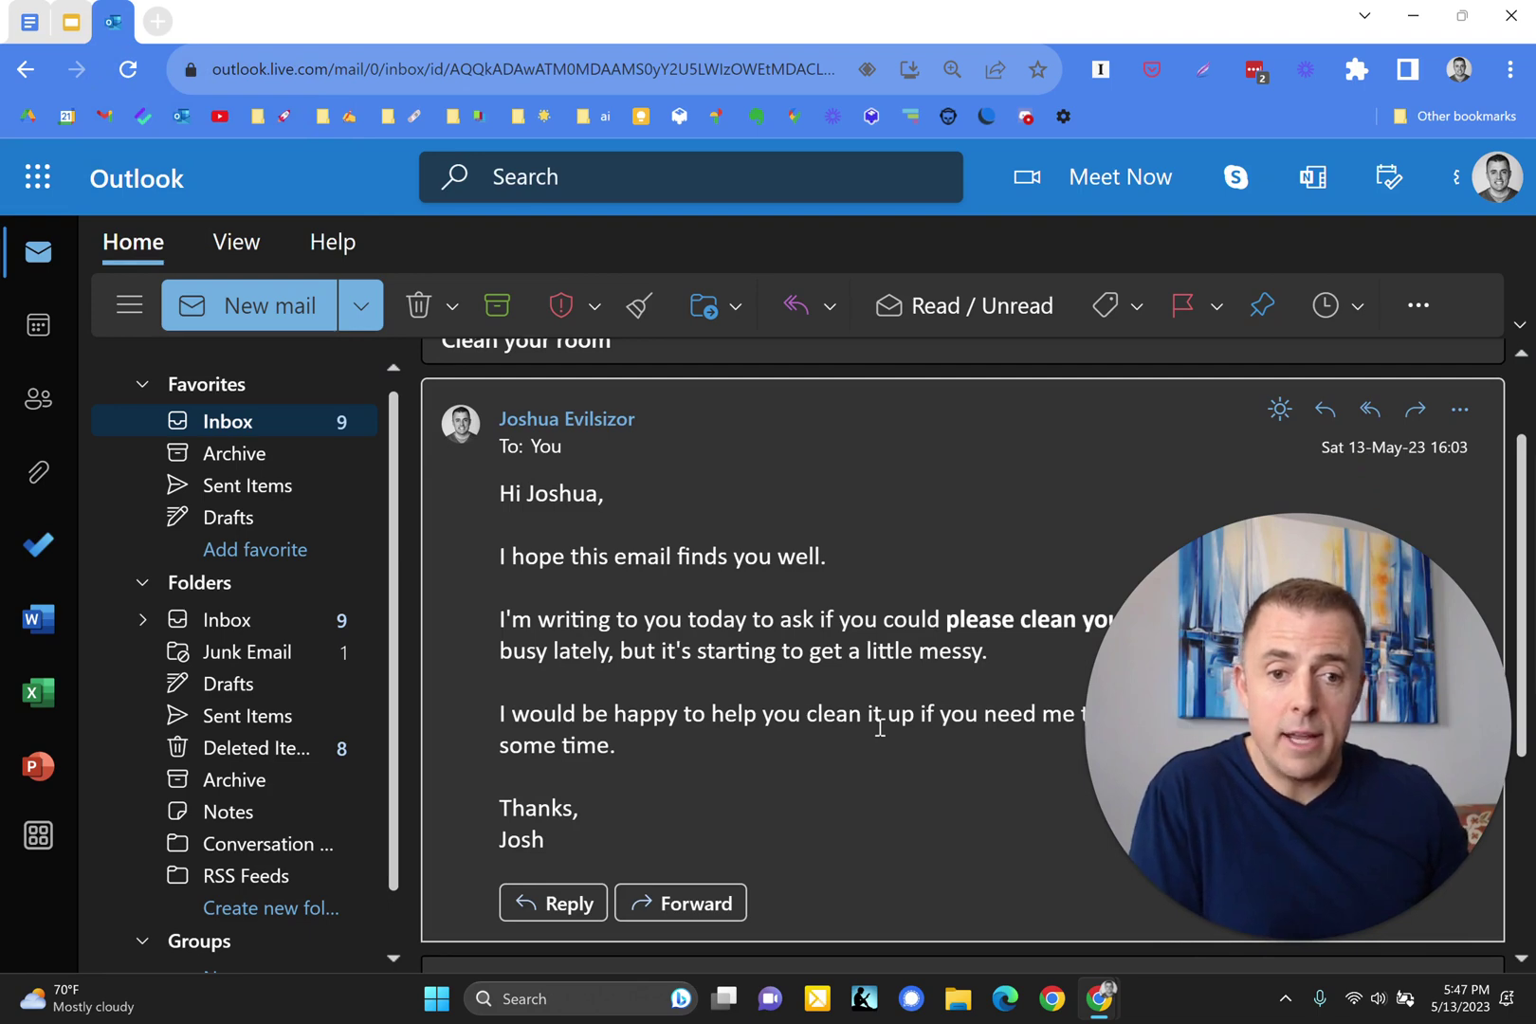
left_click(1254, 943)
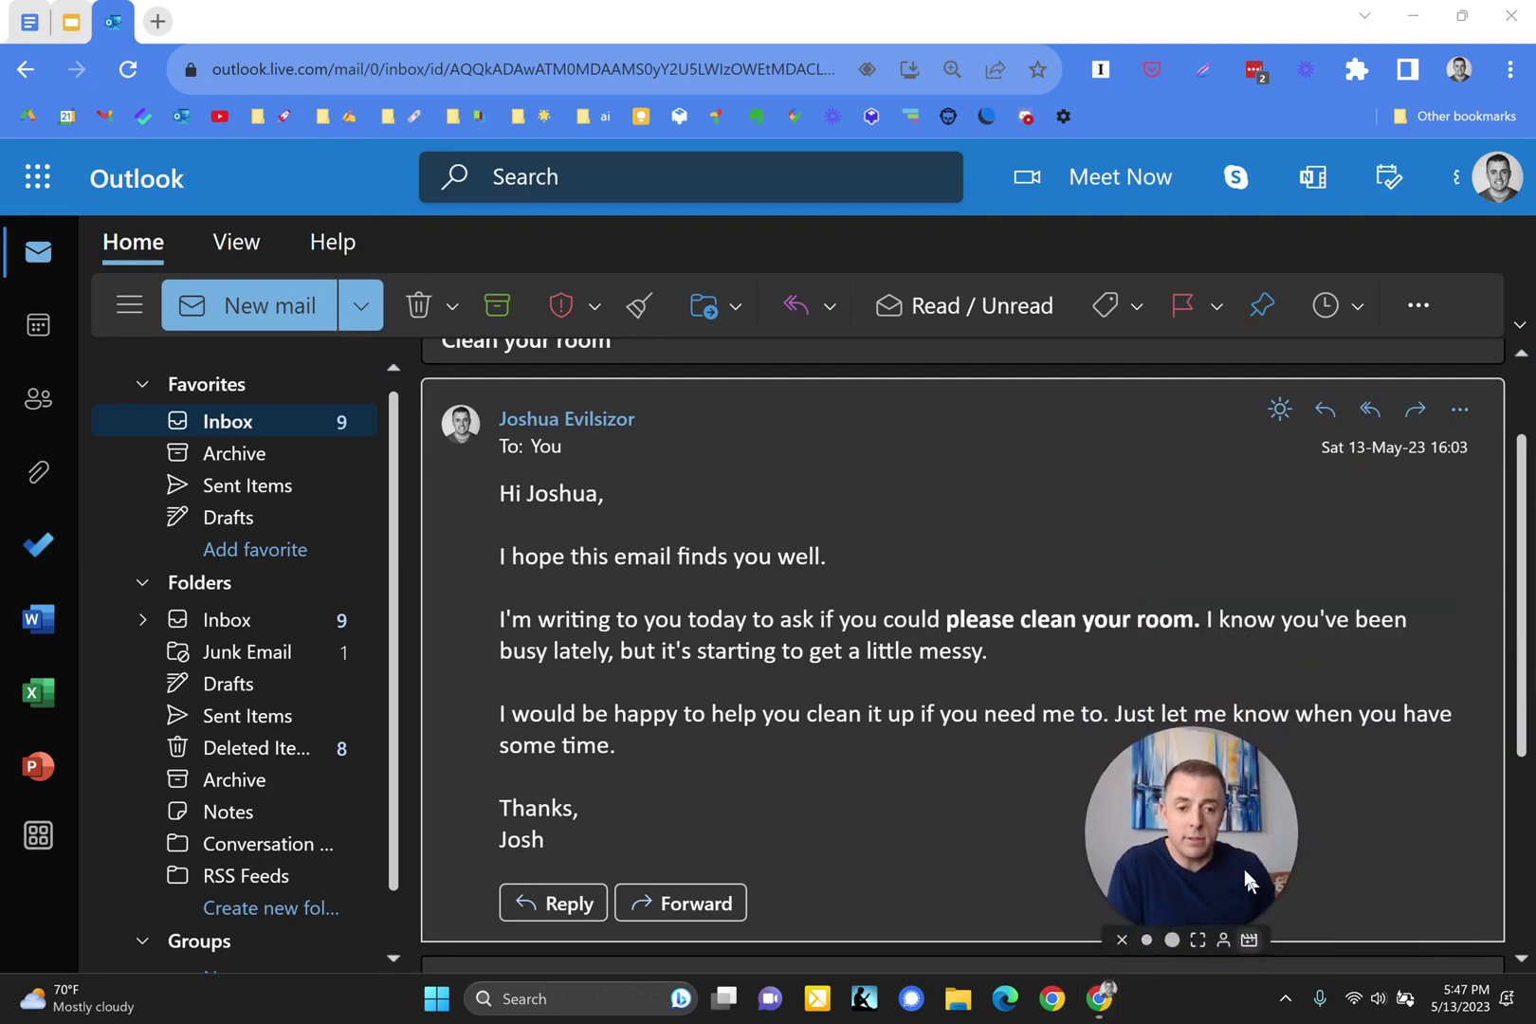
scroll(1091, 842, "down", 1)
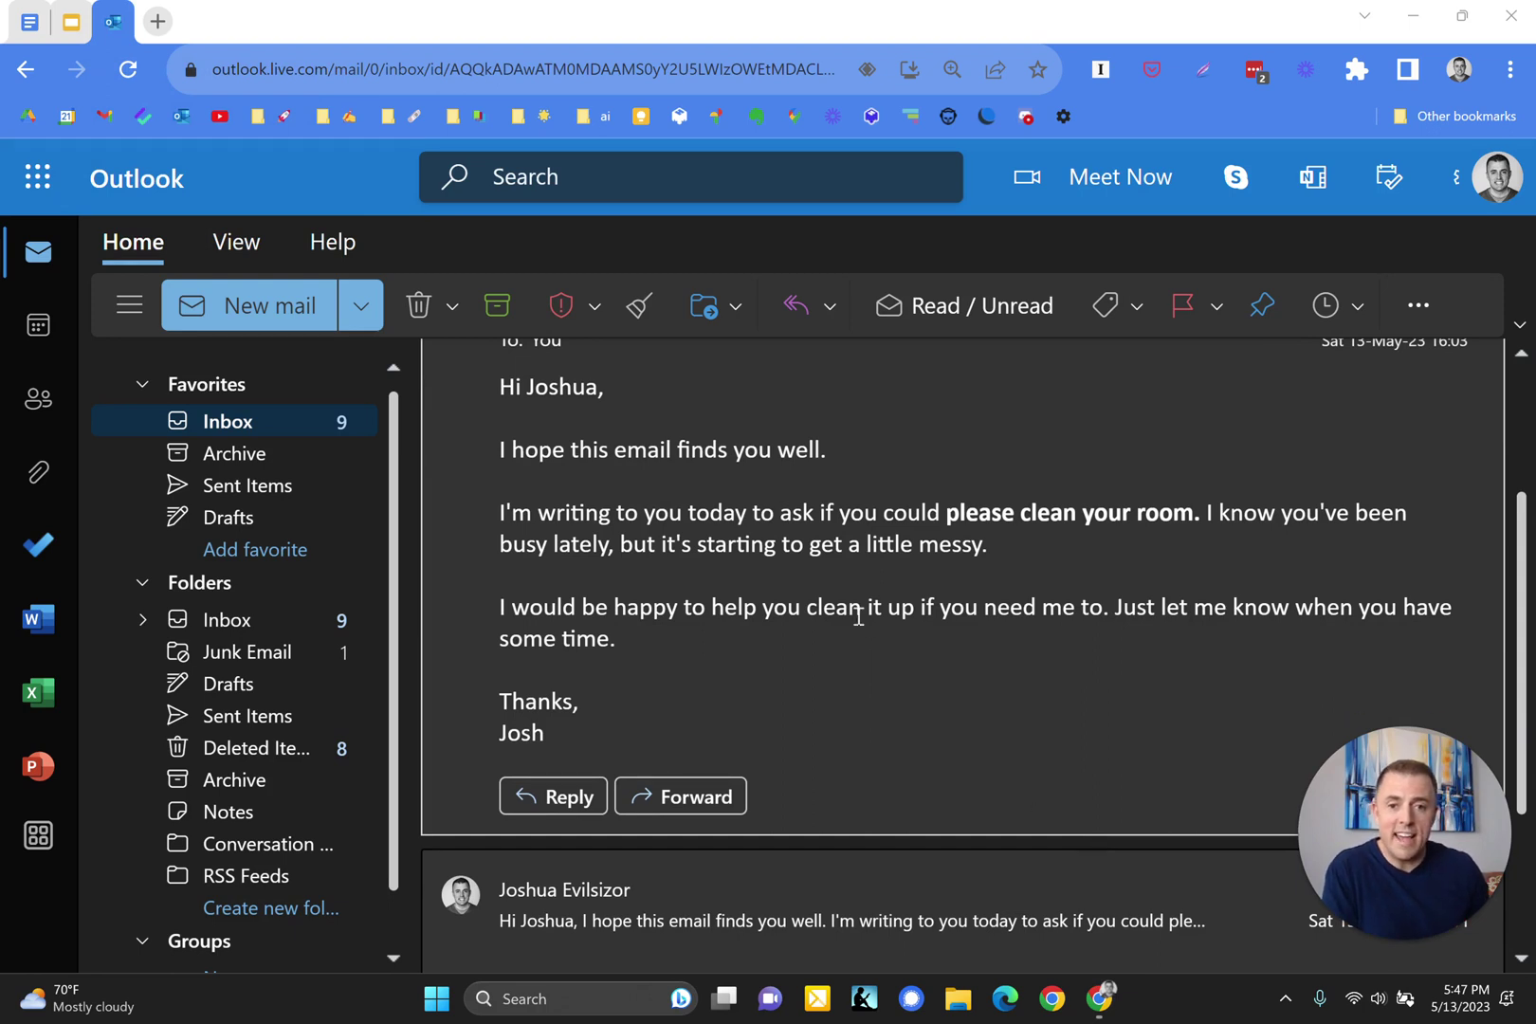
scroll(858, 617, "up", 1)
scroll(531, 426, "up", 1)
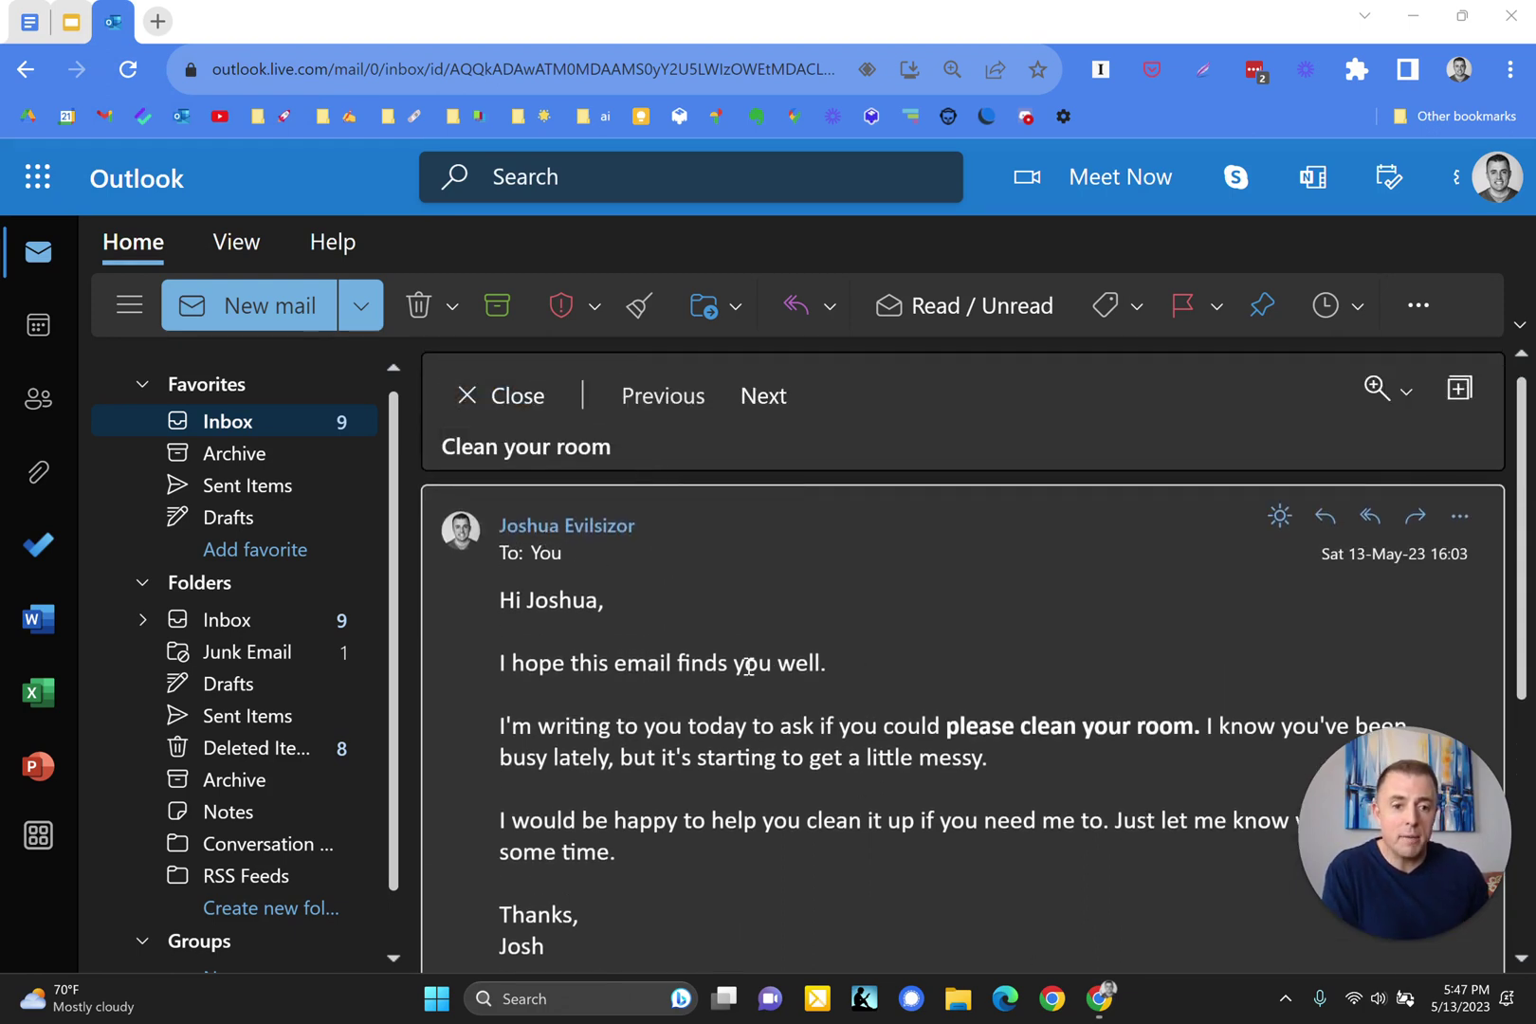
scroll(860, 694, "down", 1)
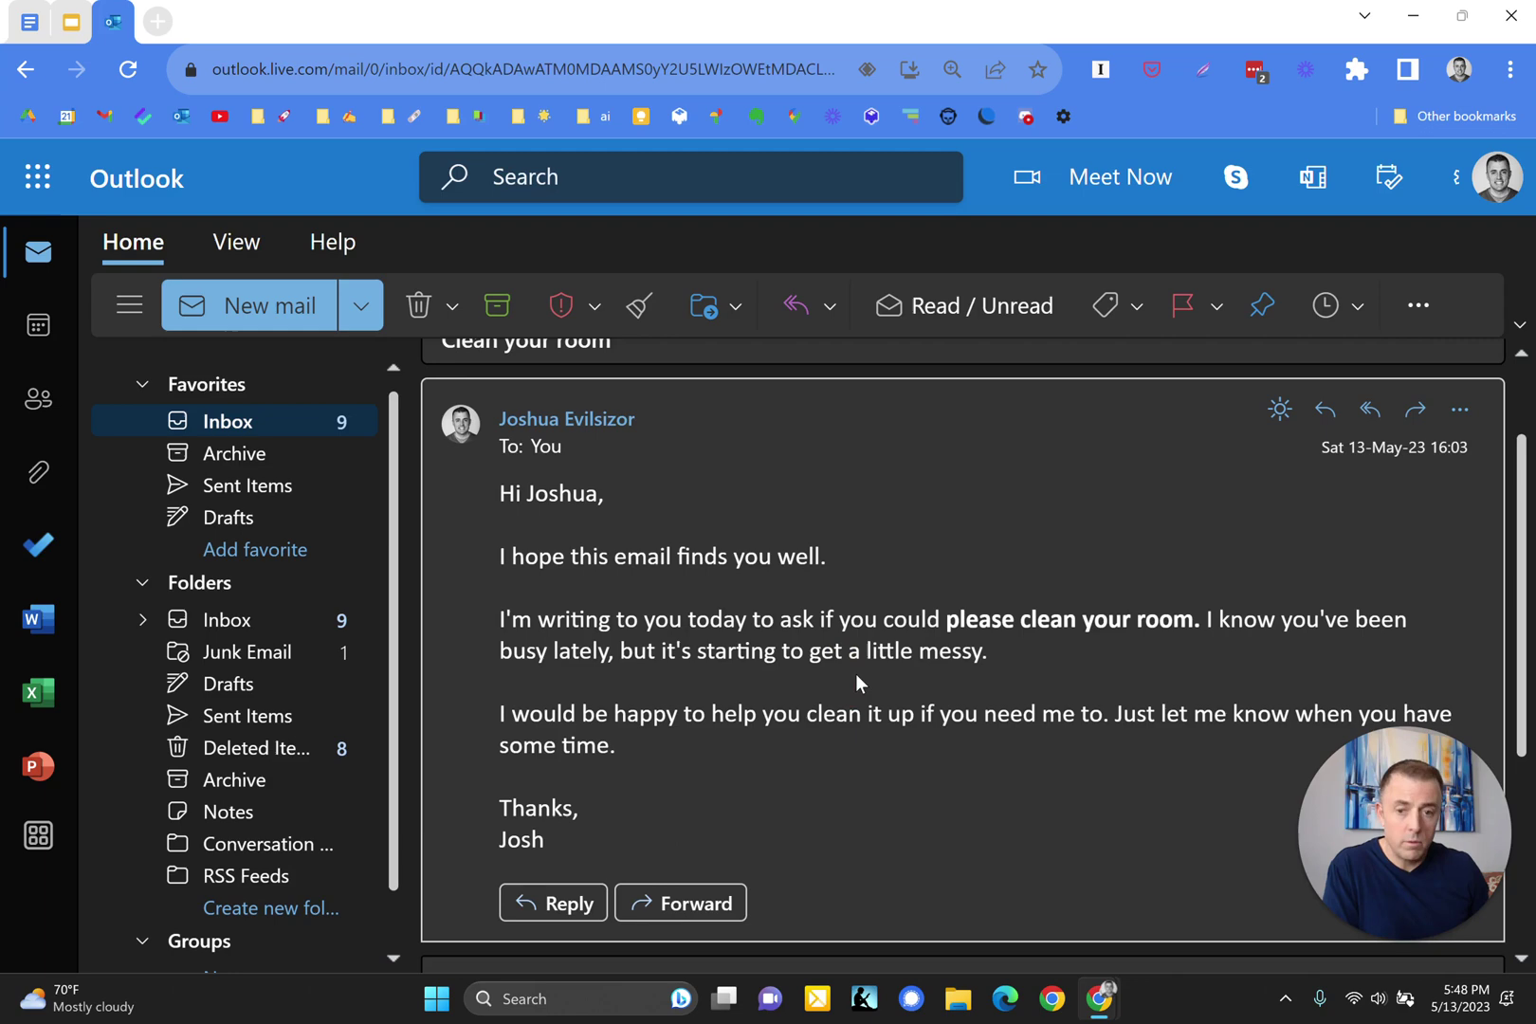
Archive the Clean your room email with E, dismiss the Archived toast, and read the quantum computing email
key("e")
scroll(855, 673, "down", 1)
scroll(857, 675, "up", 1)
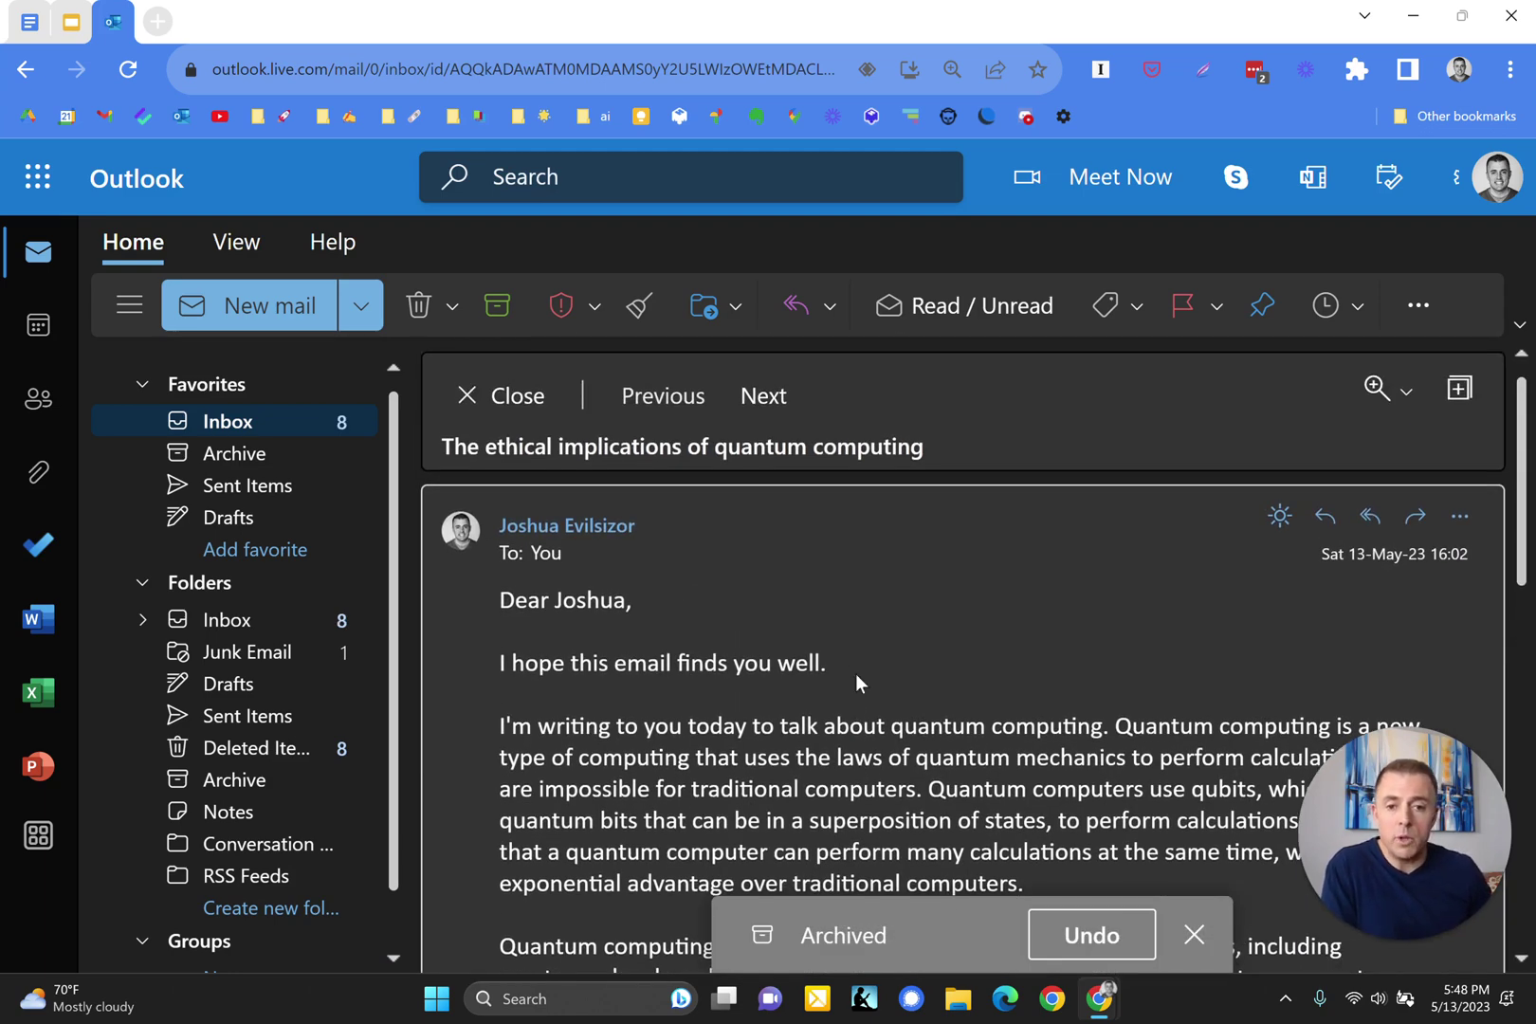
left_click(1194, 935)
scroll(1090, 754, "down", 1)
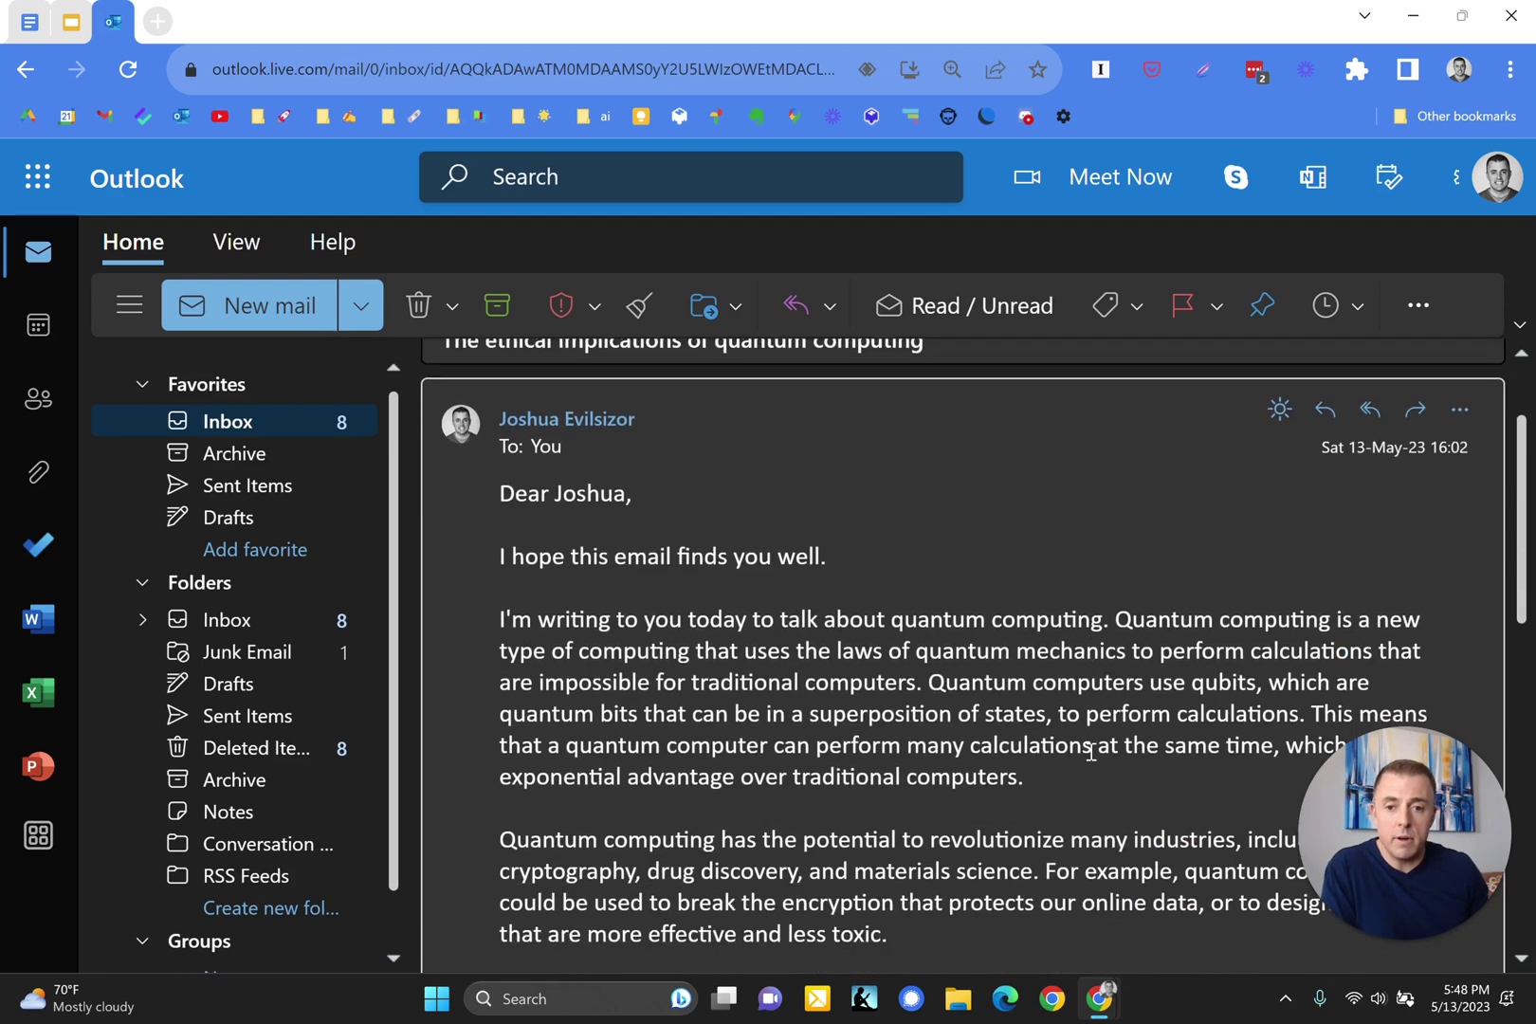
scroll(1090, 754, "down", 5)
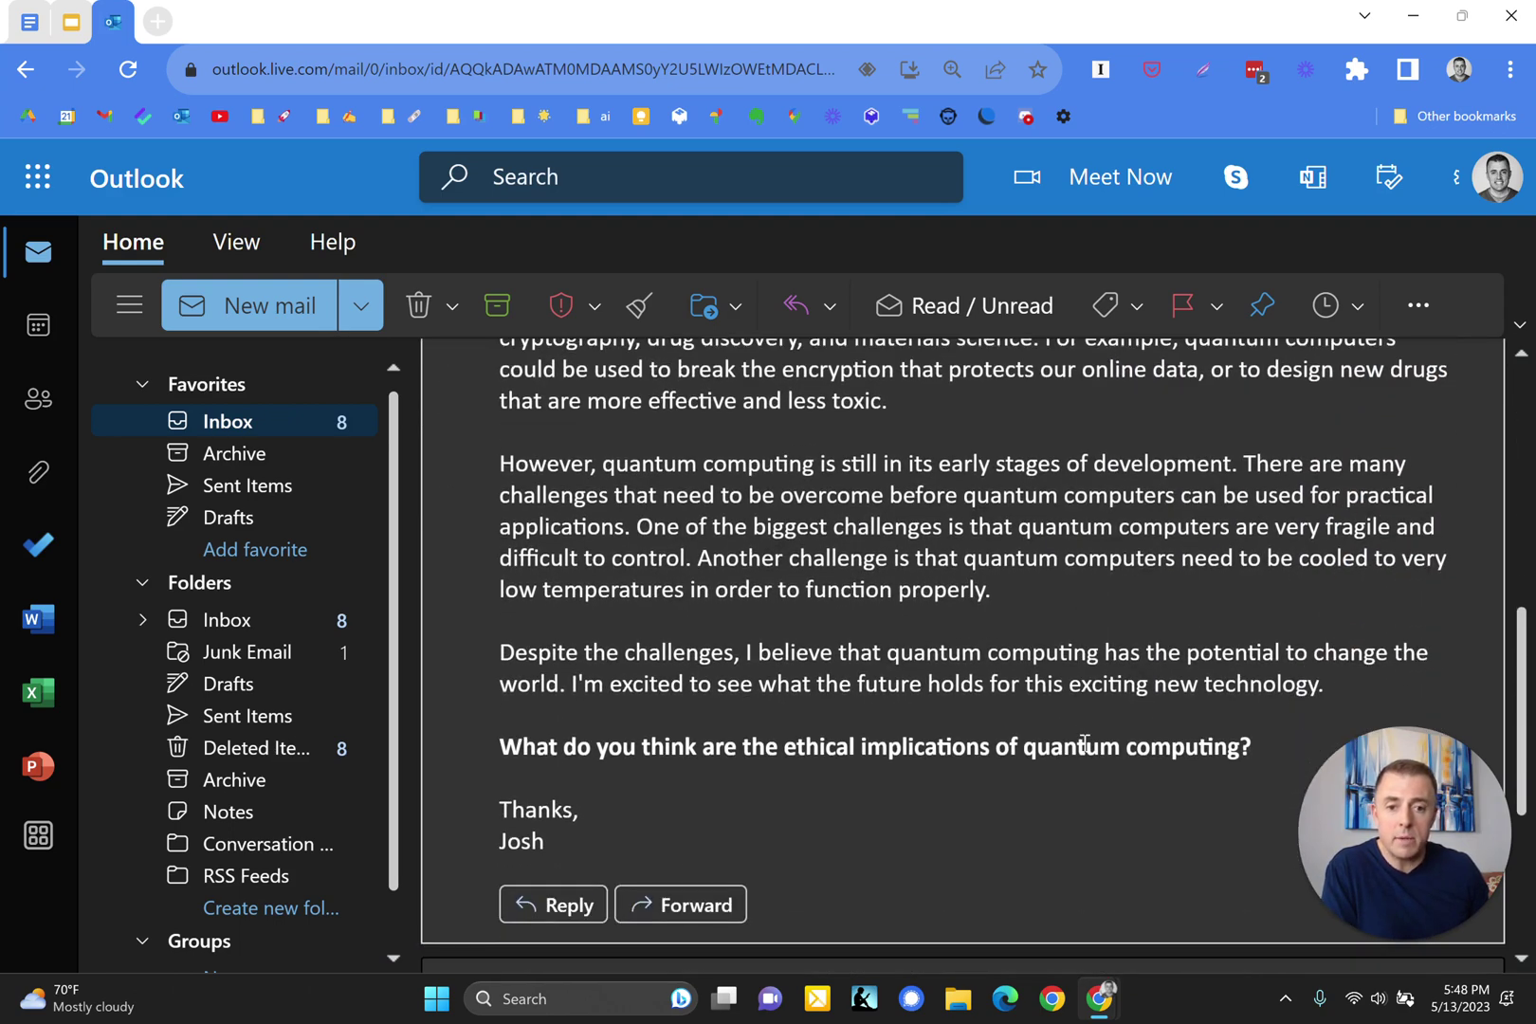
scroll(1083, 747, "down", 1)
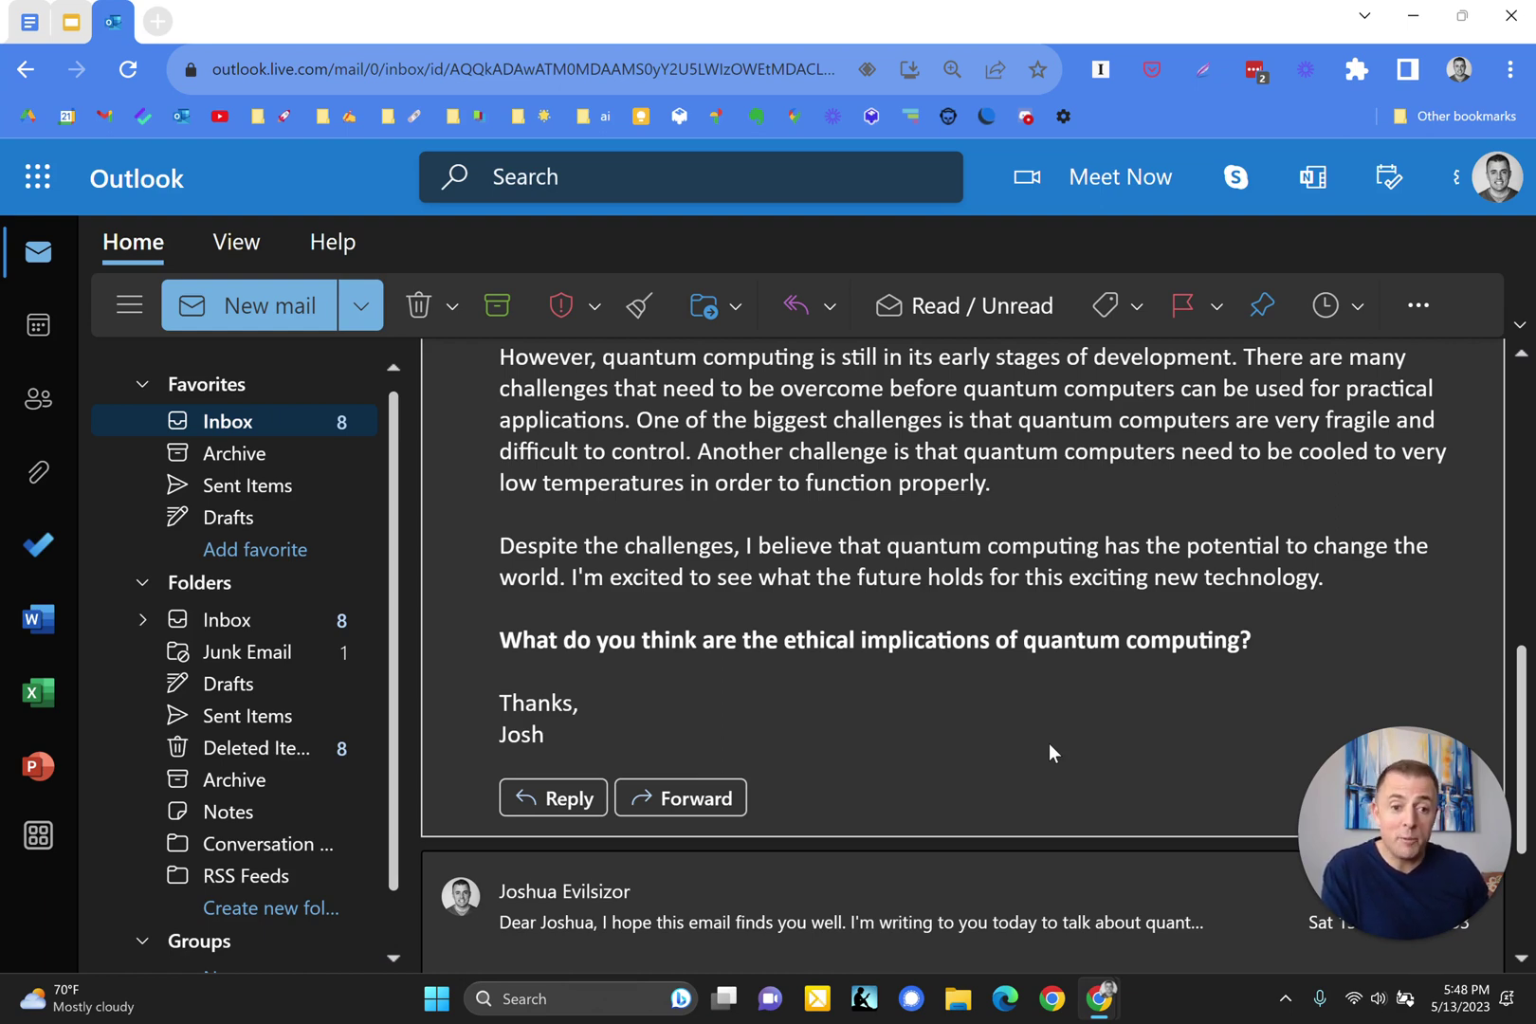
scroll(1049, 749, "up", 1)
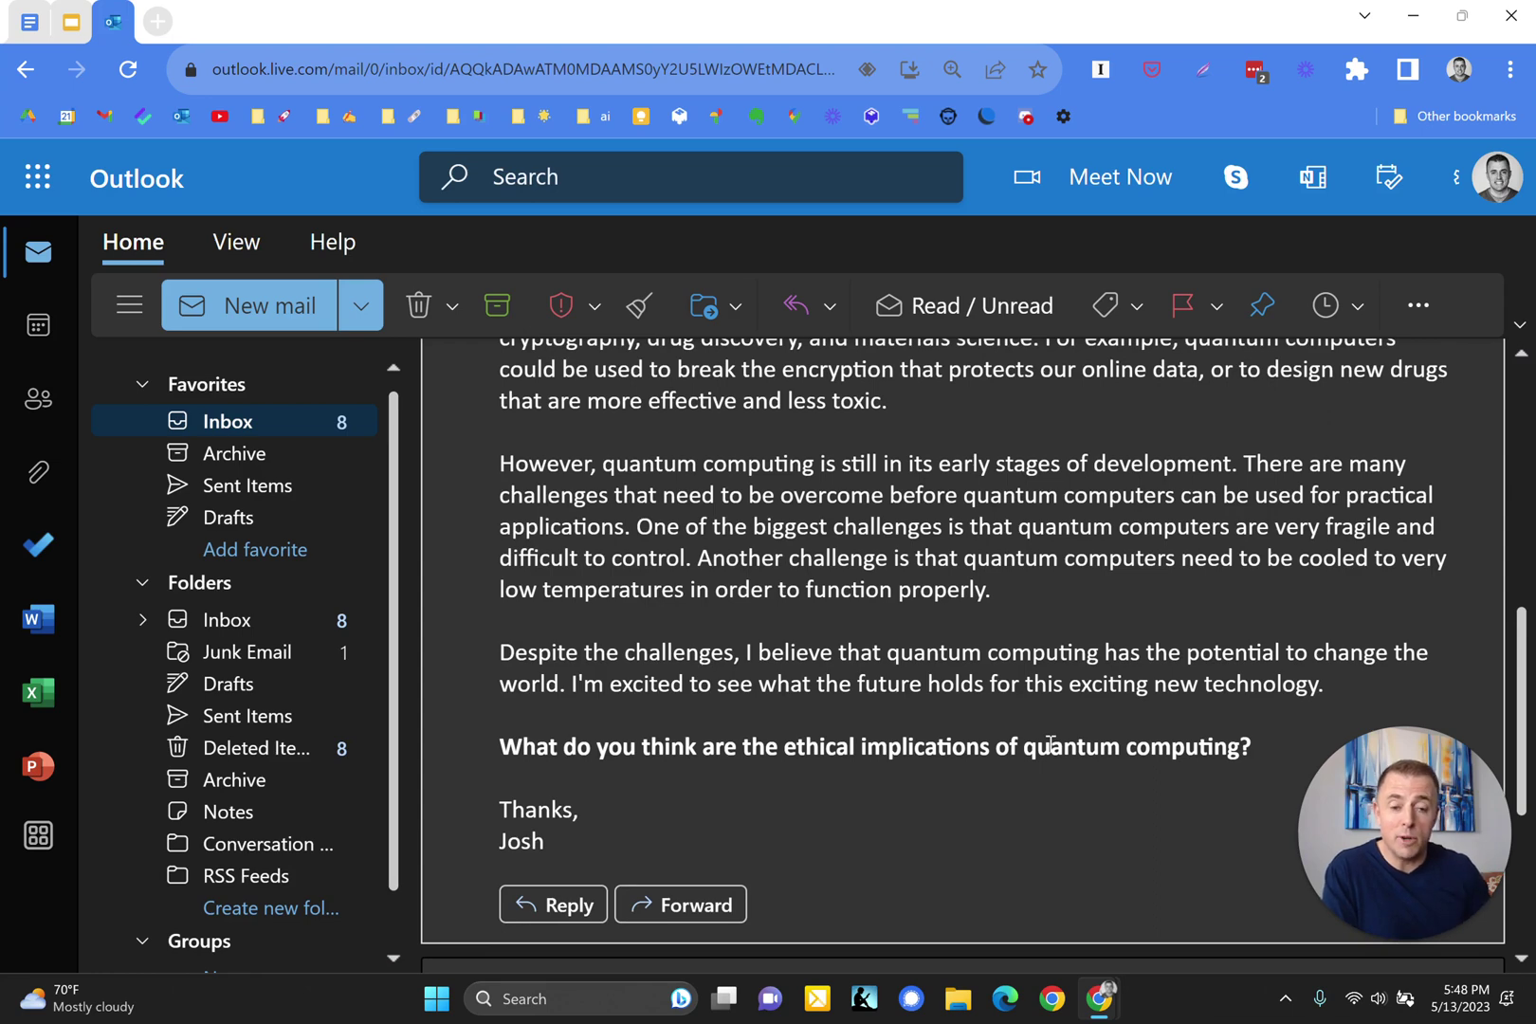
Archive the quantum computing email, then read and archive 'The file you requested'
key("e")
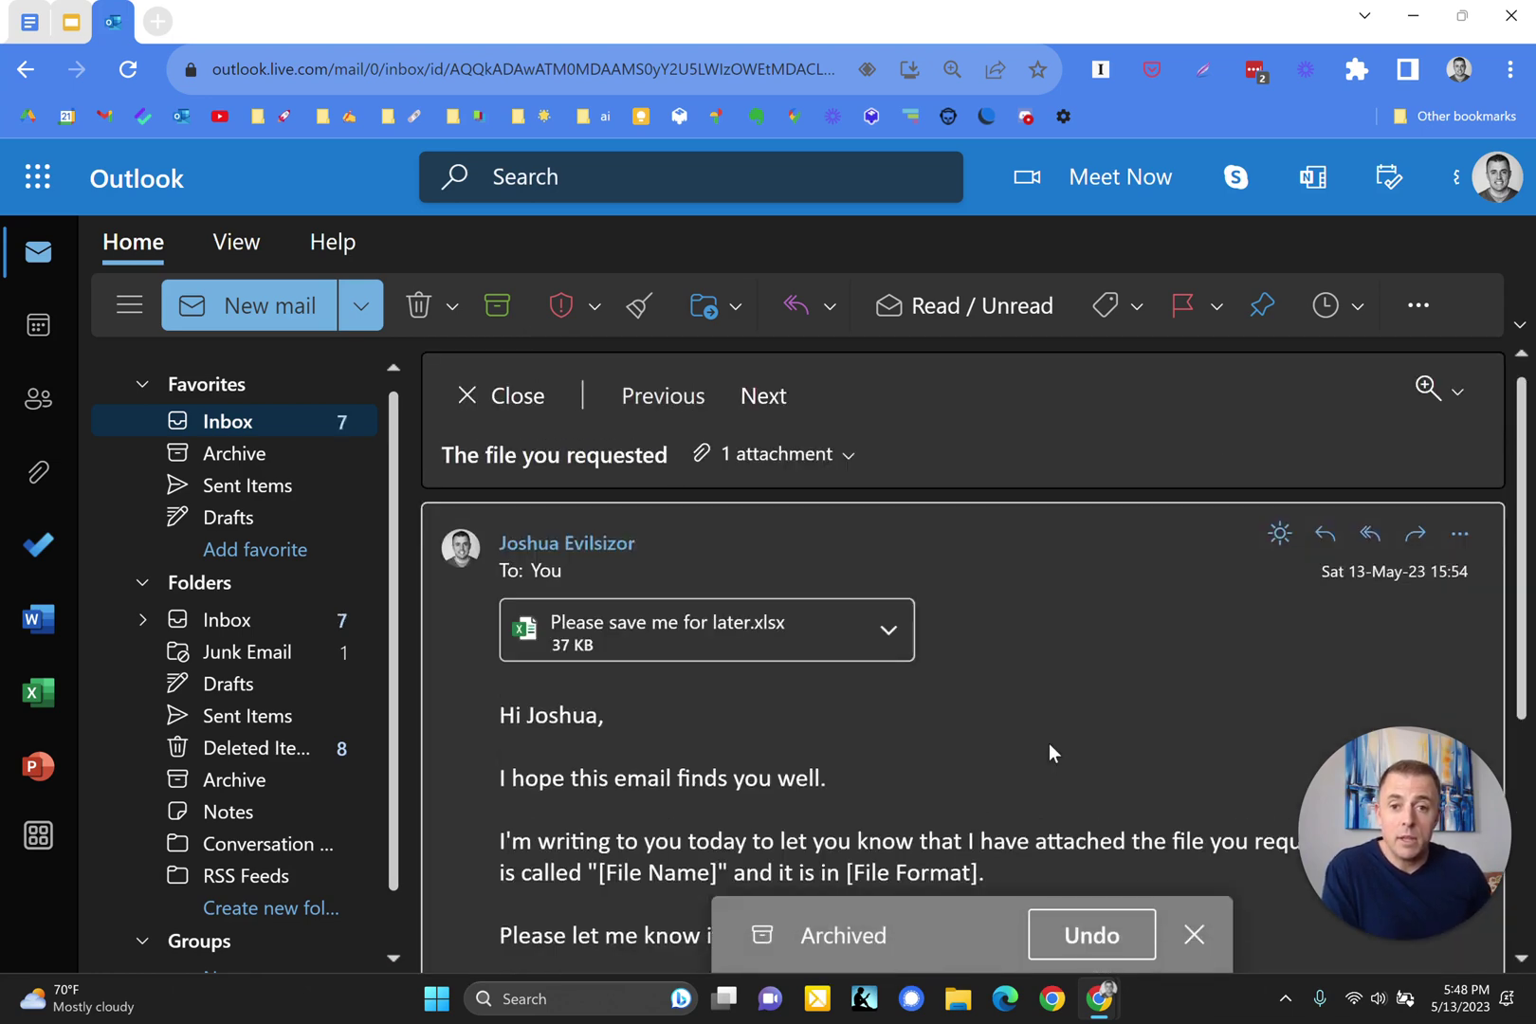
scroll(1049, 743, "down", 1)
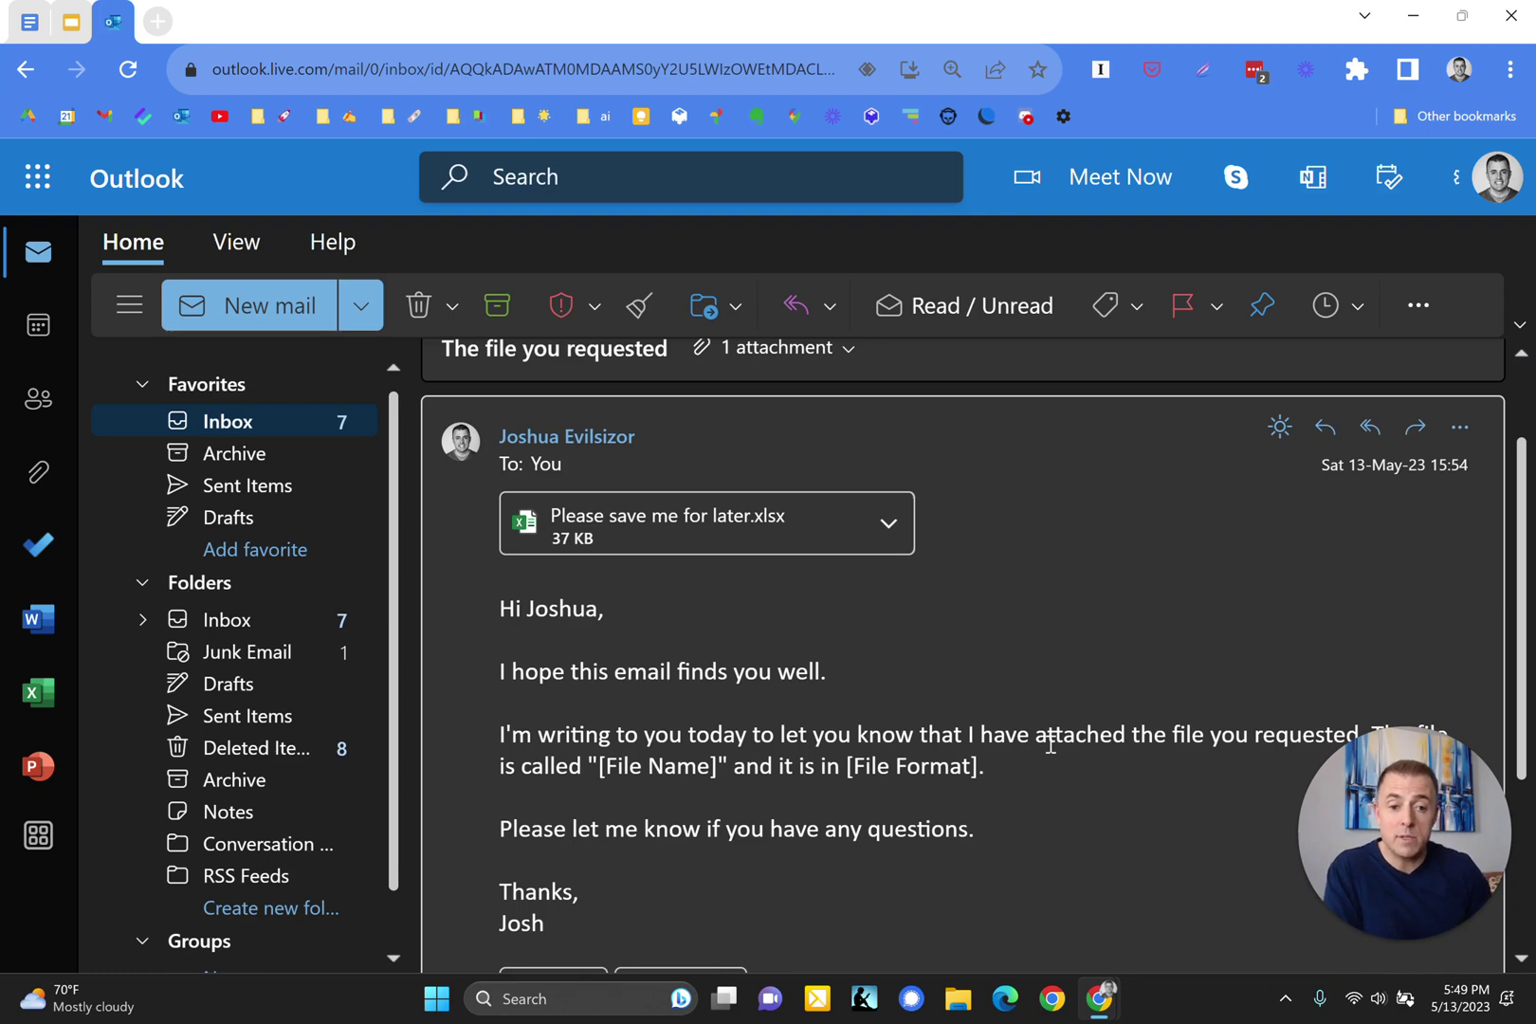
key("e")
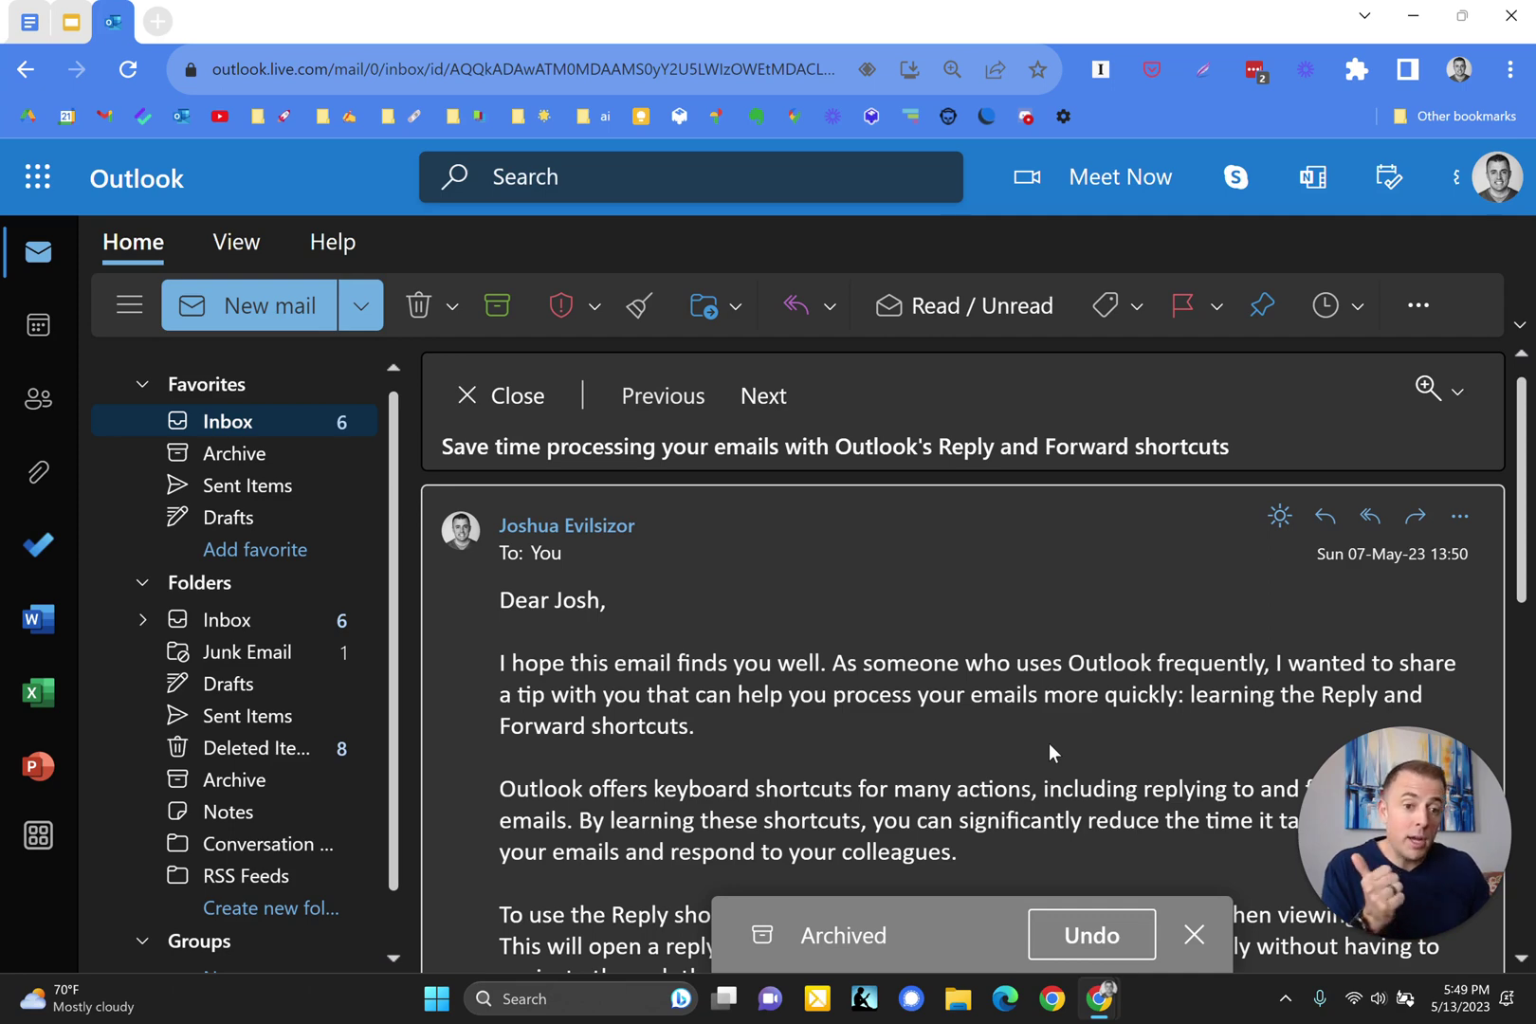
Send the pasted thank-you reply to the Reply and Forward shortcuts email and archive it
scroll(1049, 742, "down", 1)
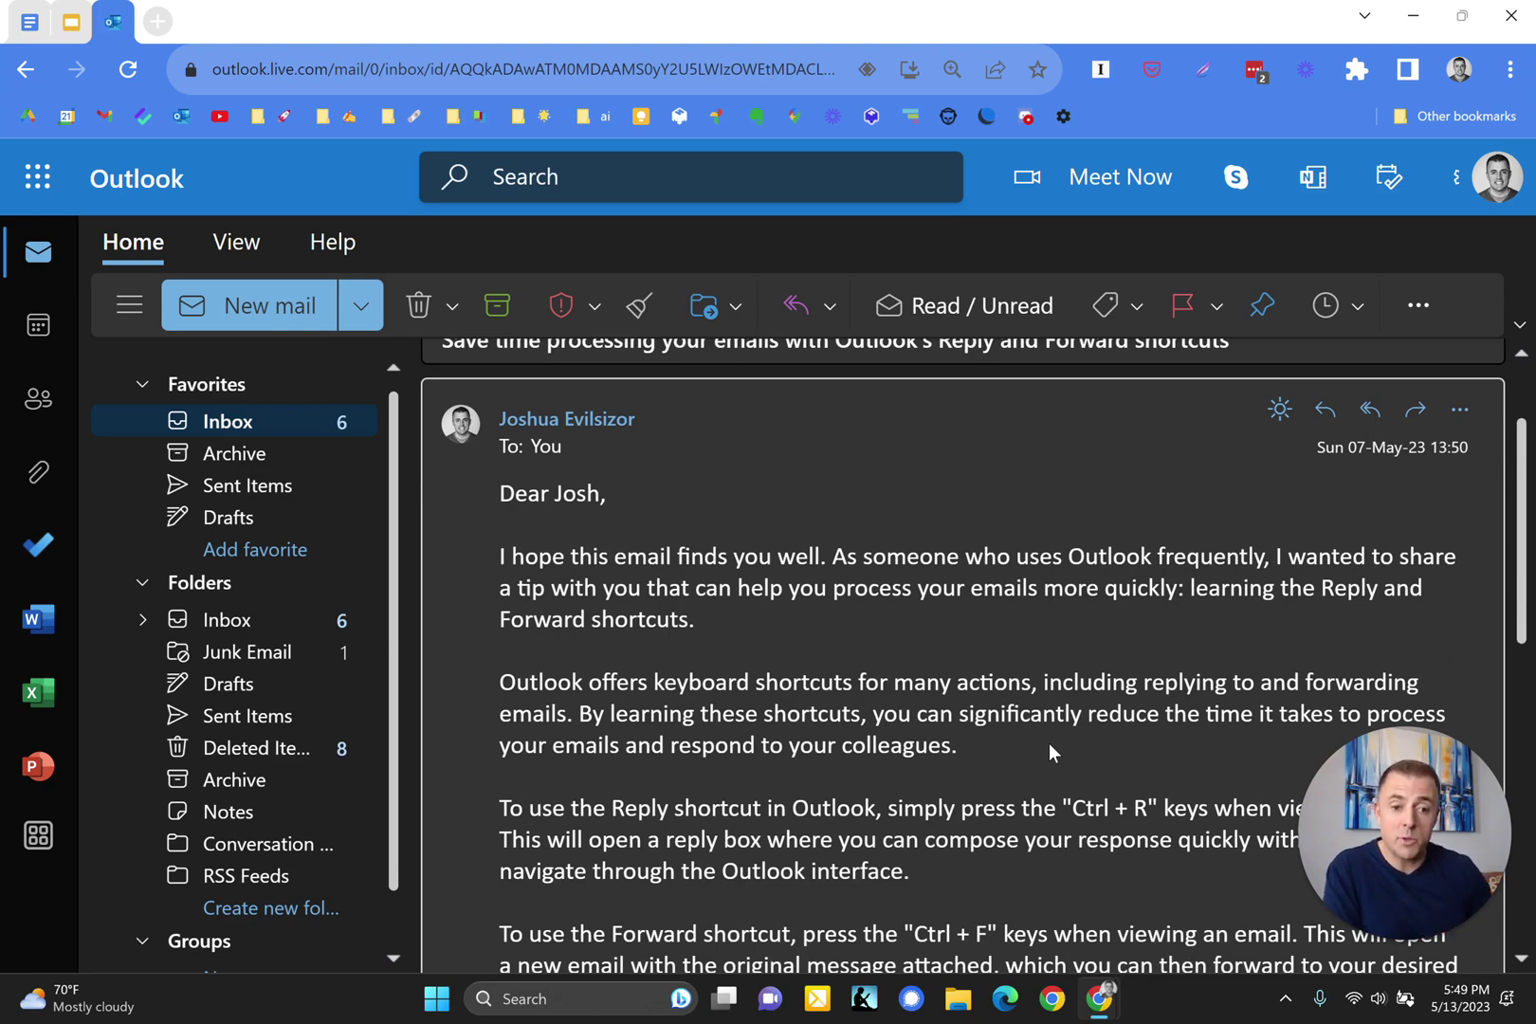
key("ctrl+r")
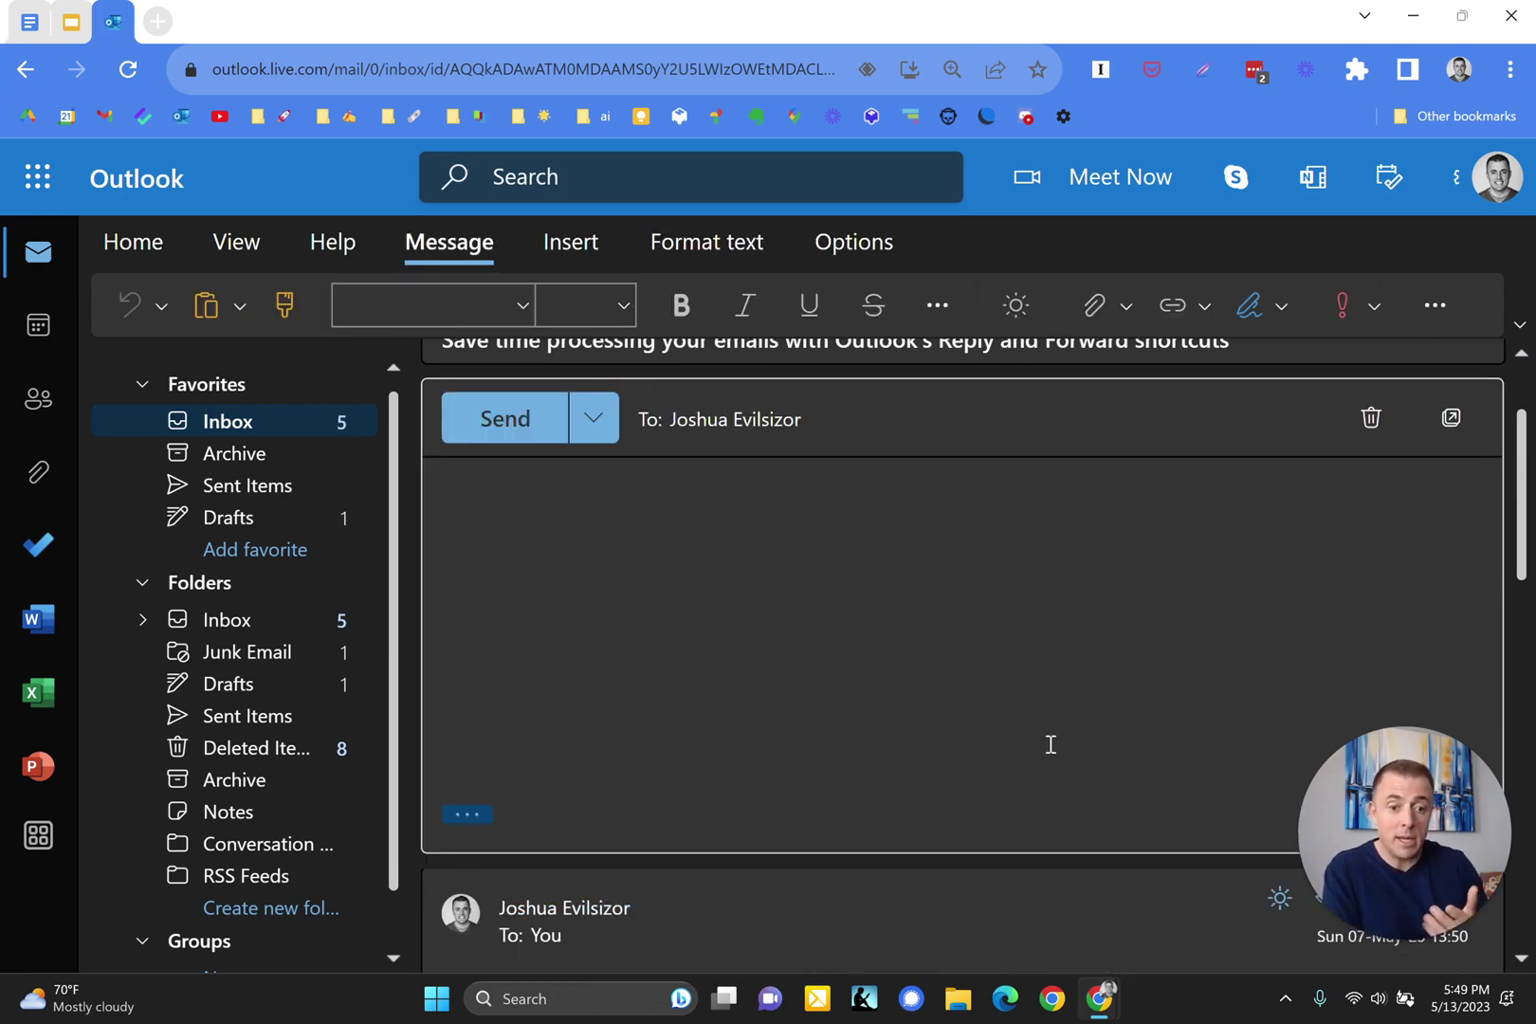
type("Dear ChatGPT,  I agree with you! Using shortcuts is absolutely key to emptying your inbox.  Thank you so much for sharing!  Cheers, Josh")
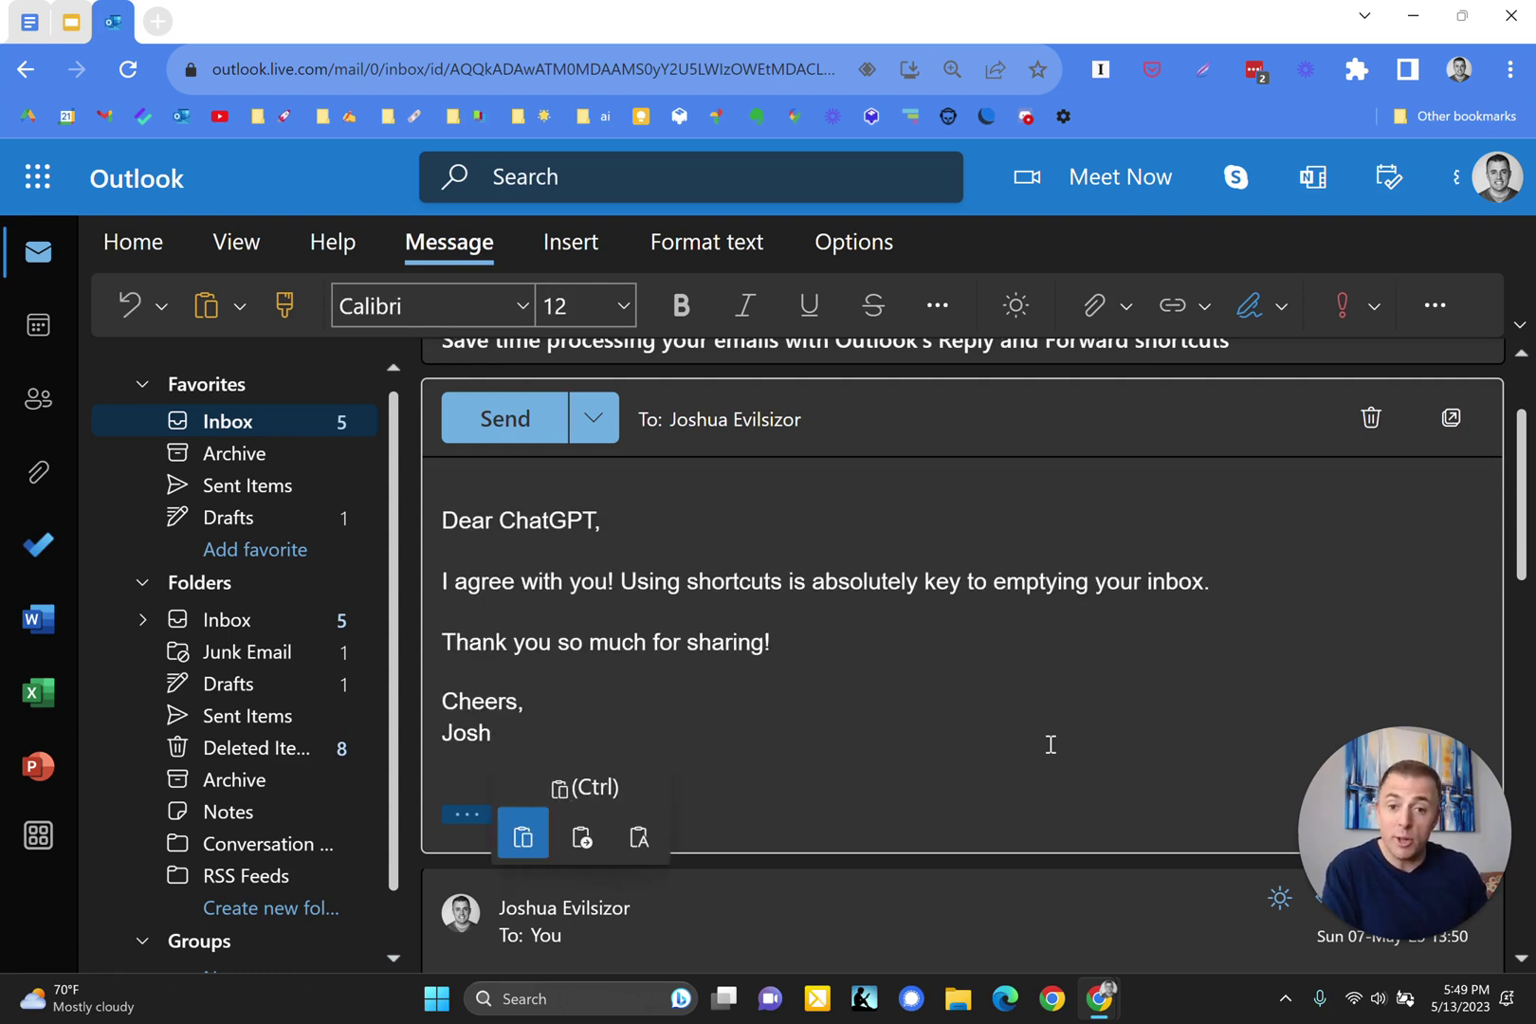
key("ctrl+Return")
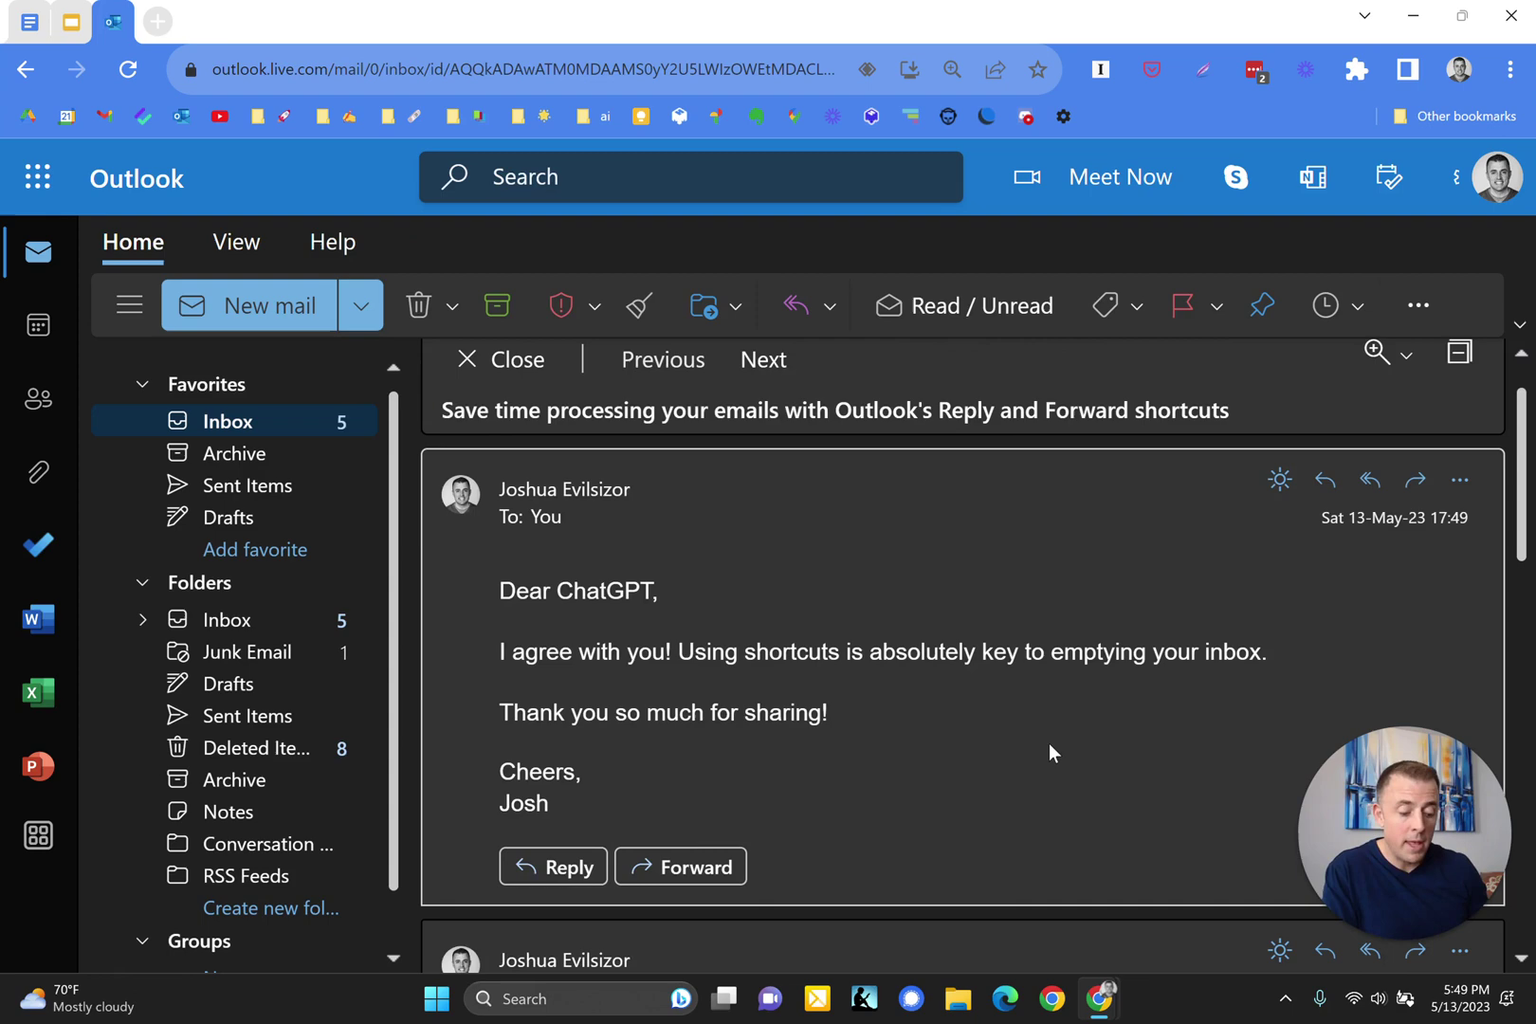
key("e")
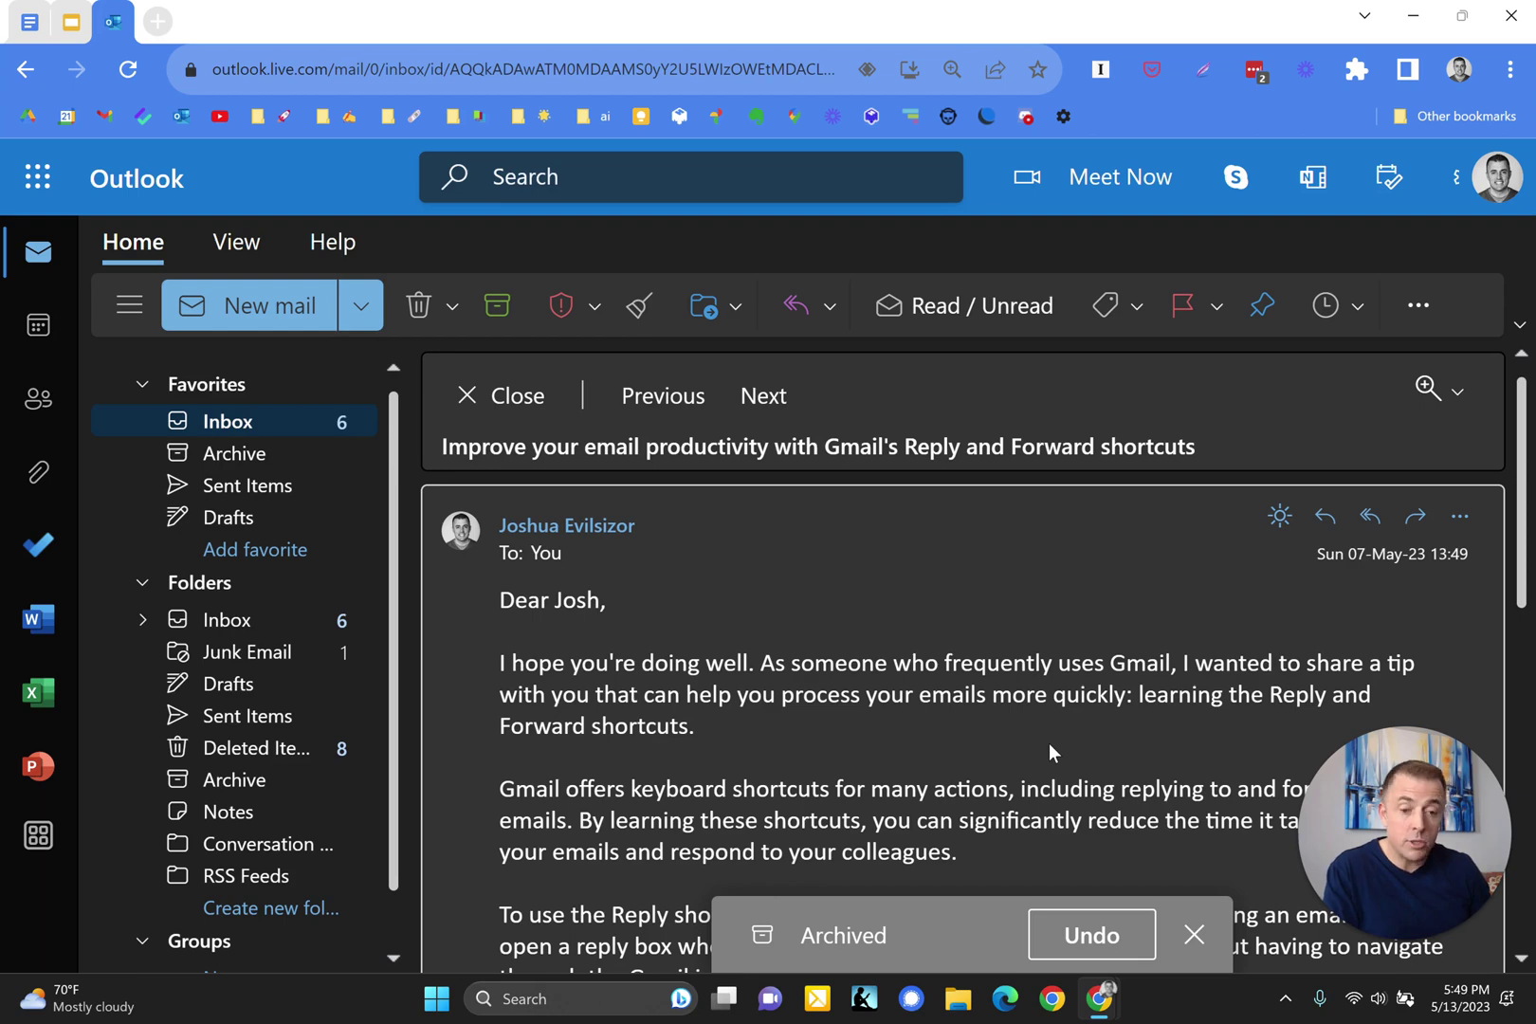
Forward the Gmail shortcuts email to the owner's own address with the note 'see below'
type("f")
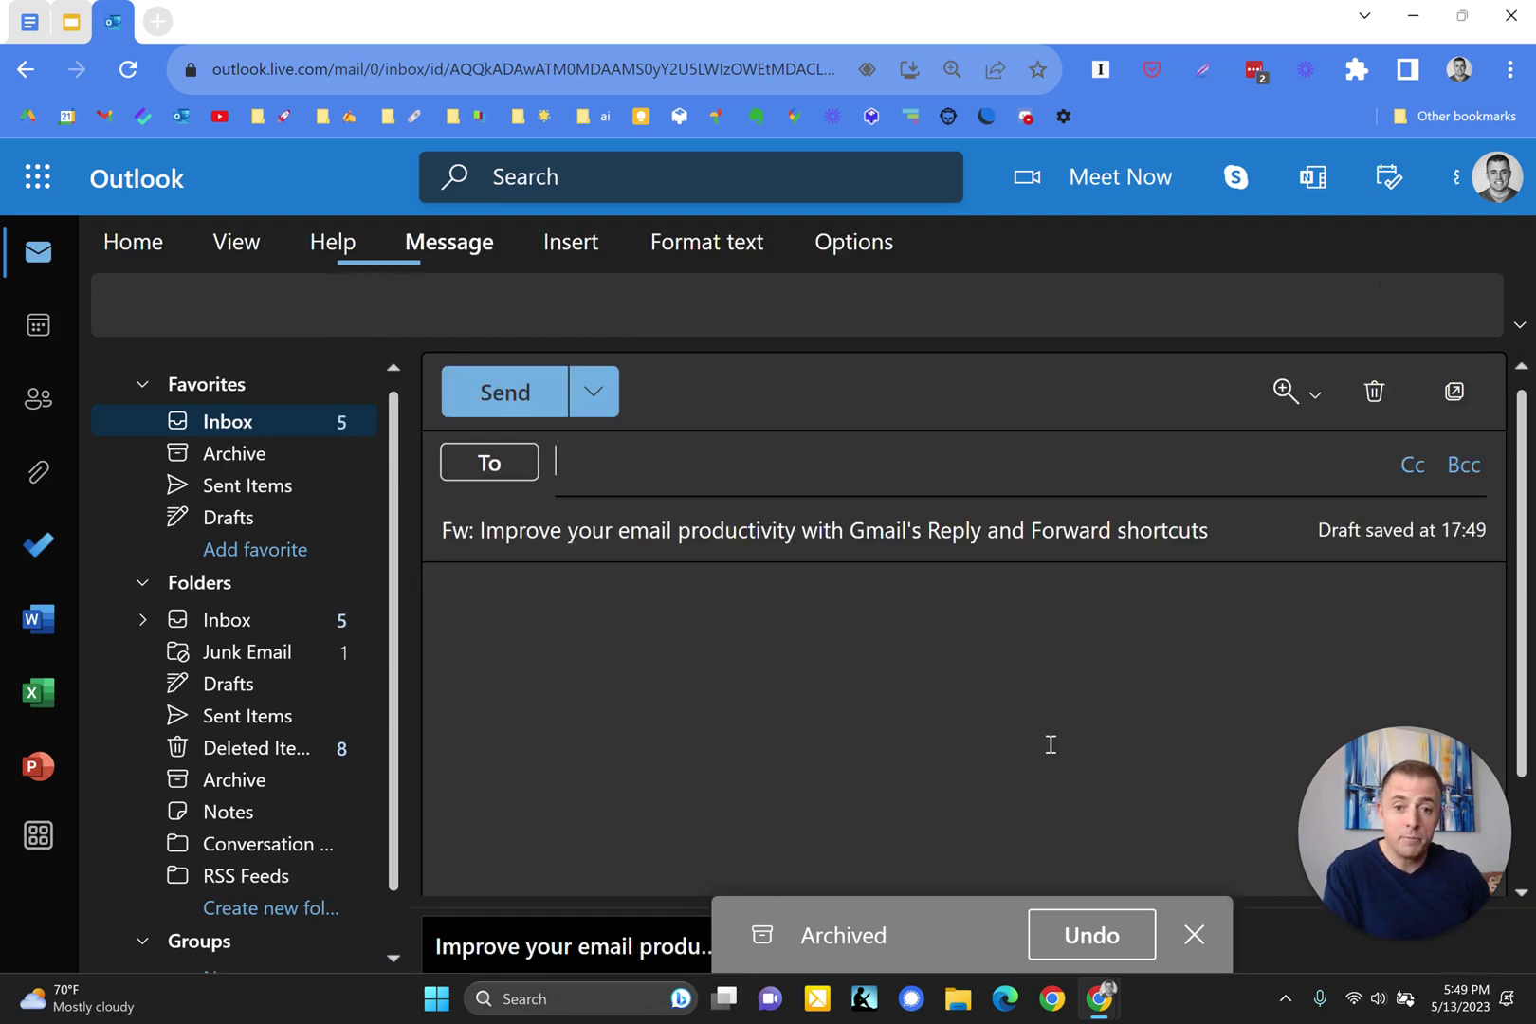
type("josh")
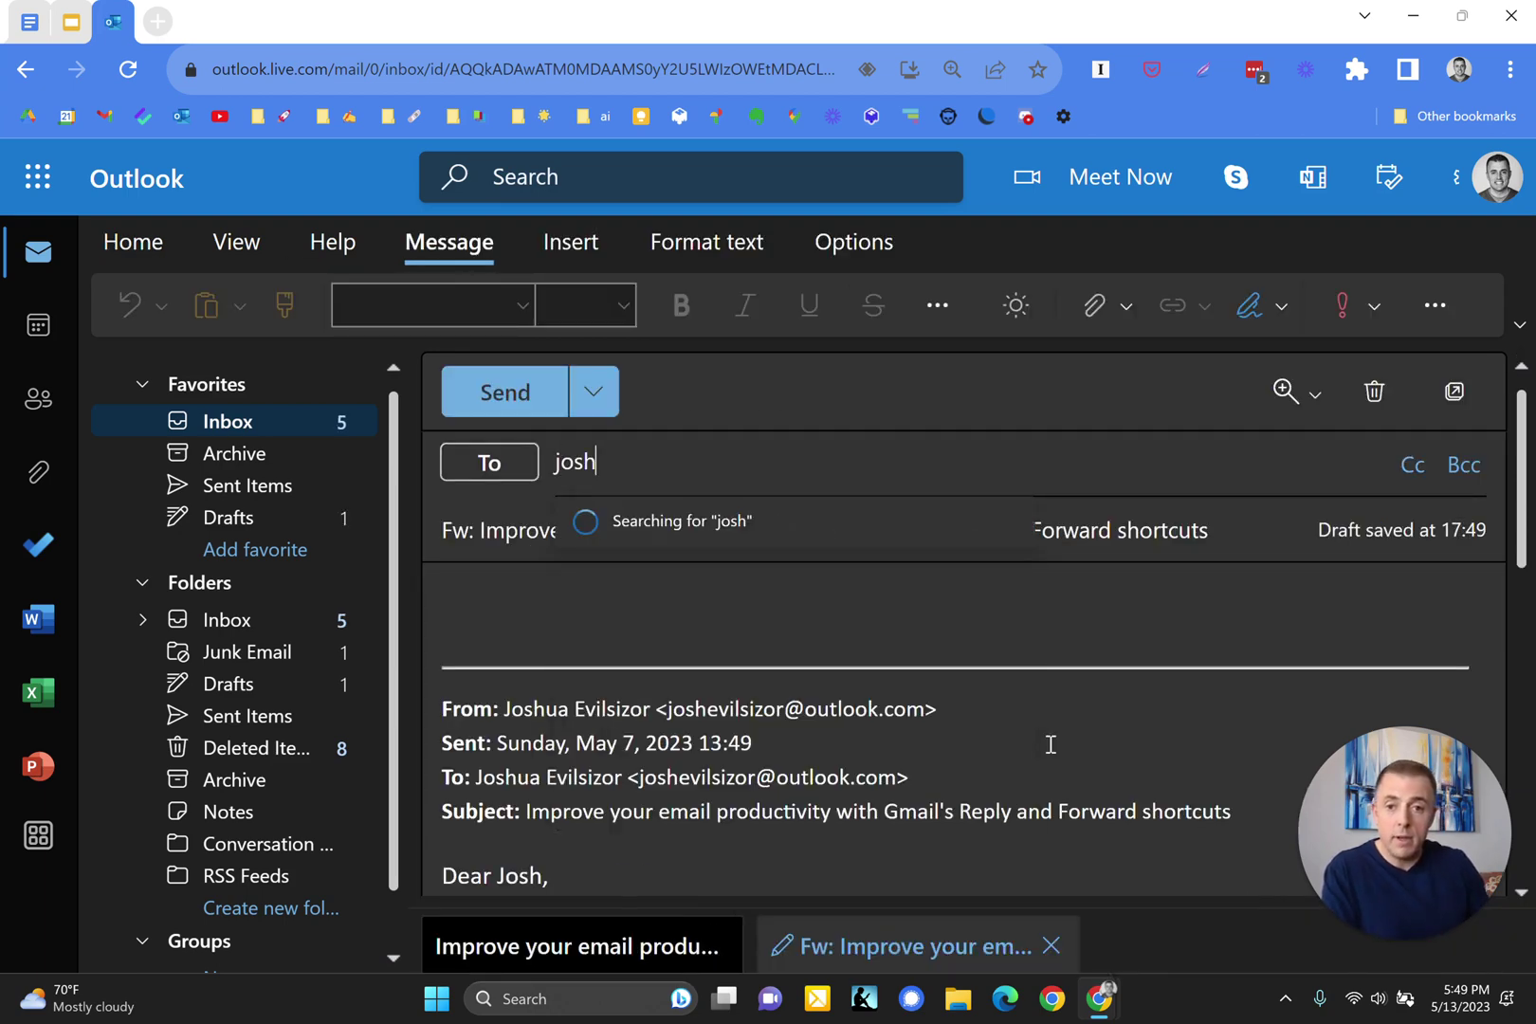
key("Return")
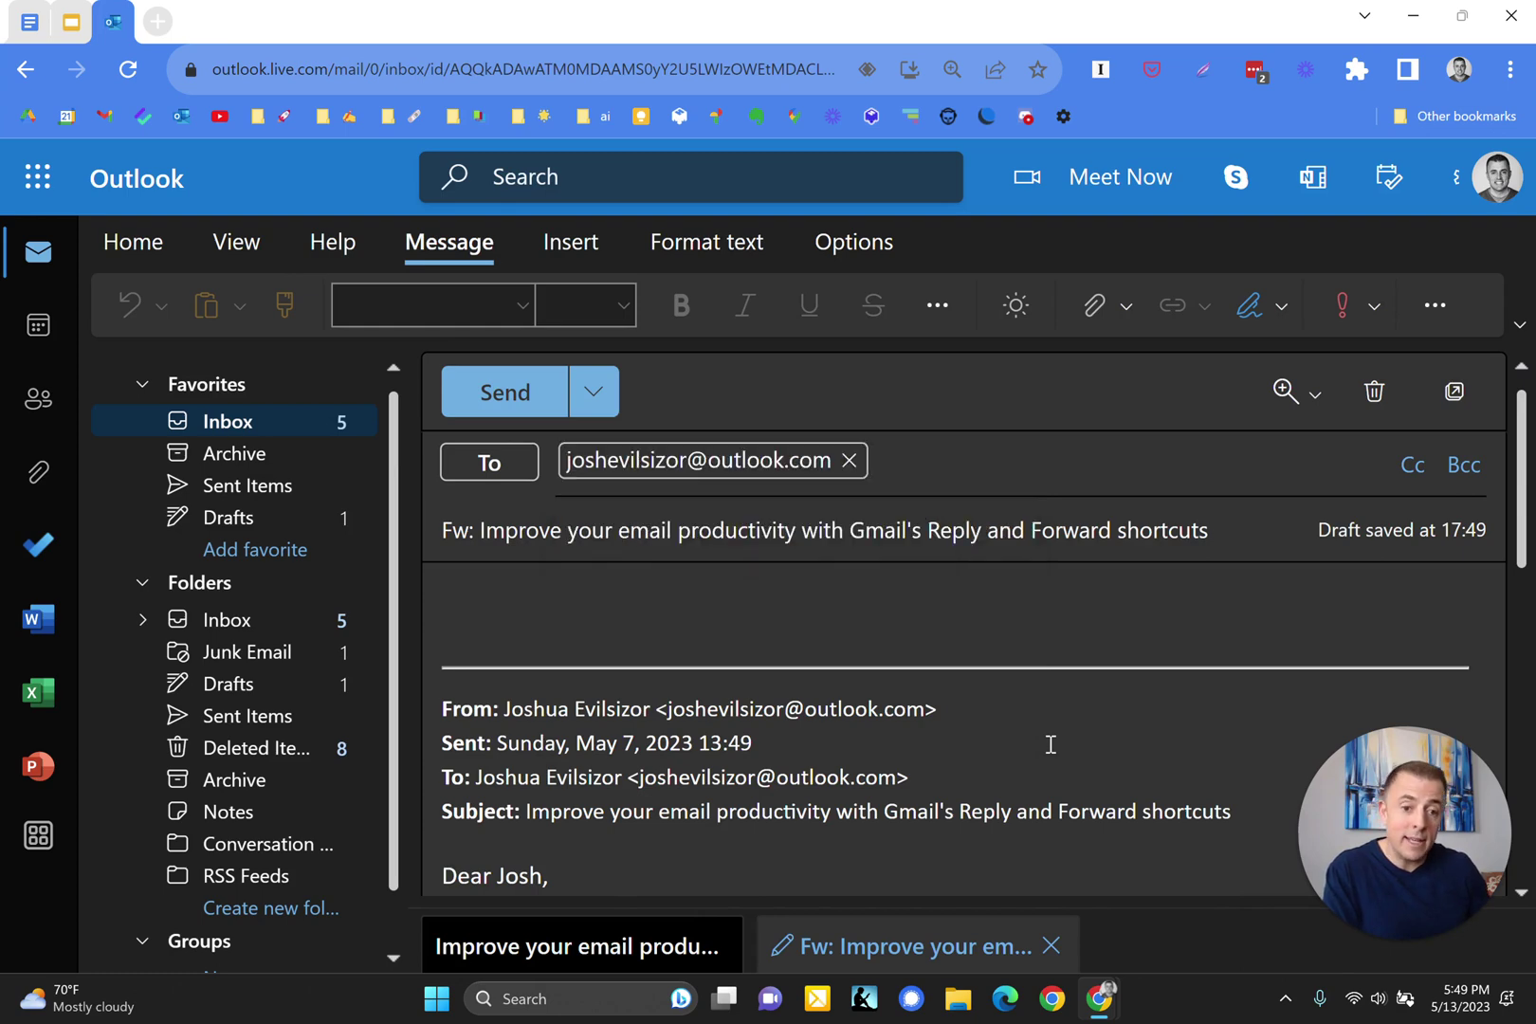
key("Tab")
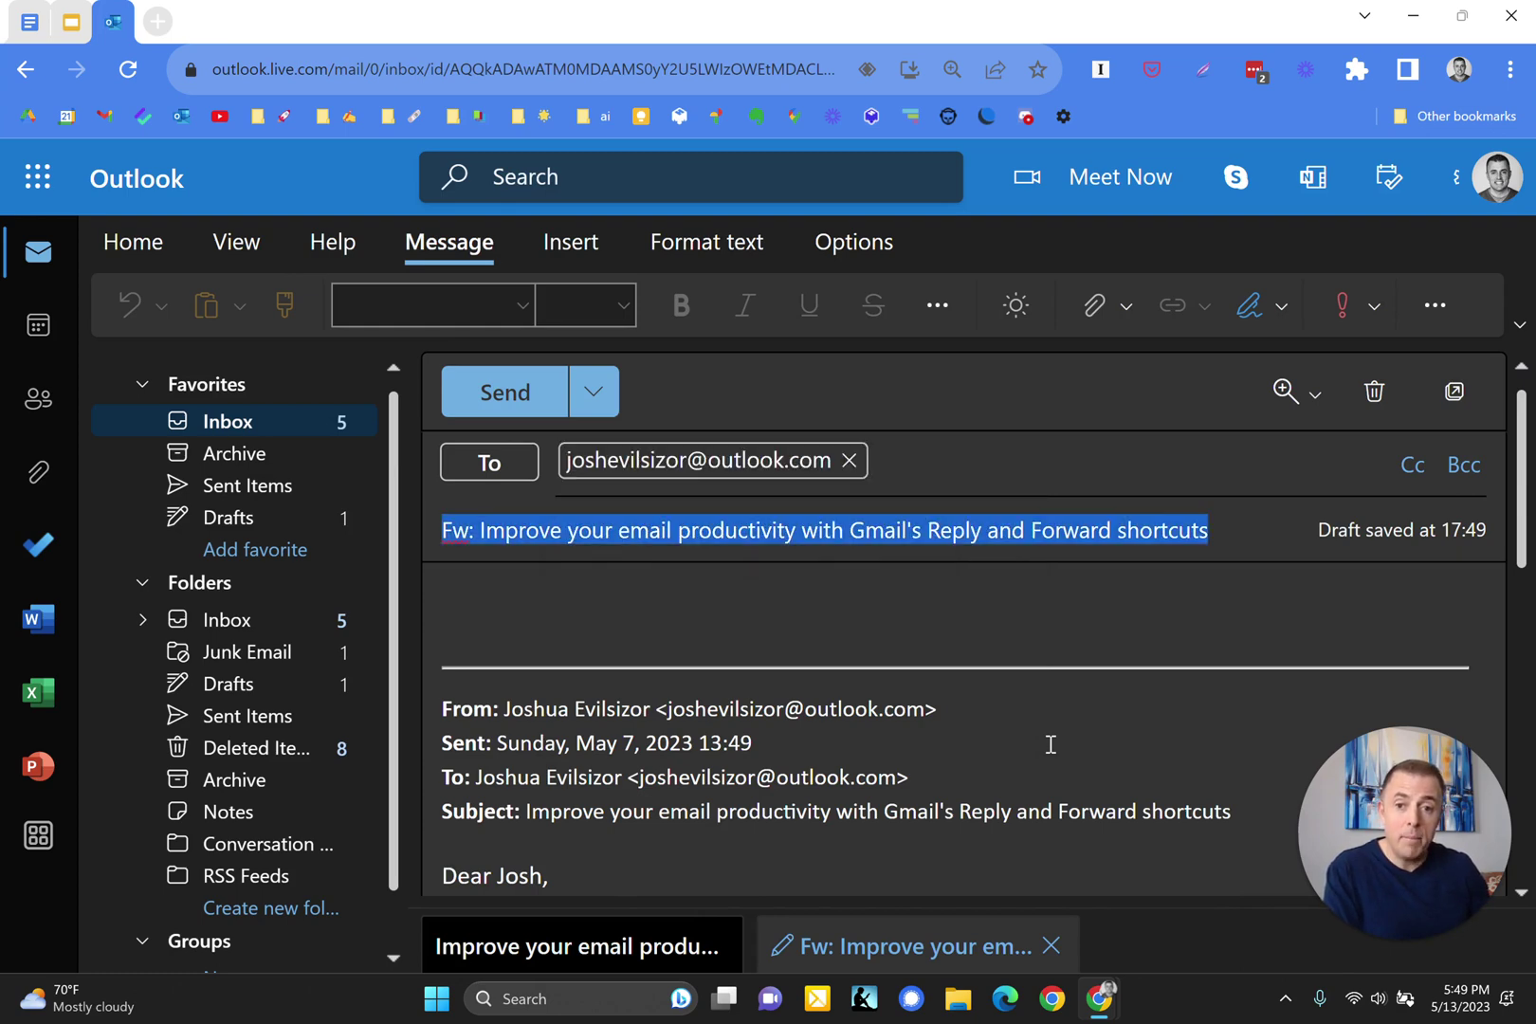
key("Tab")
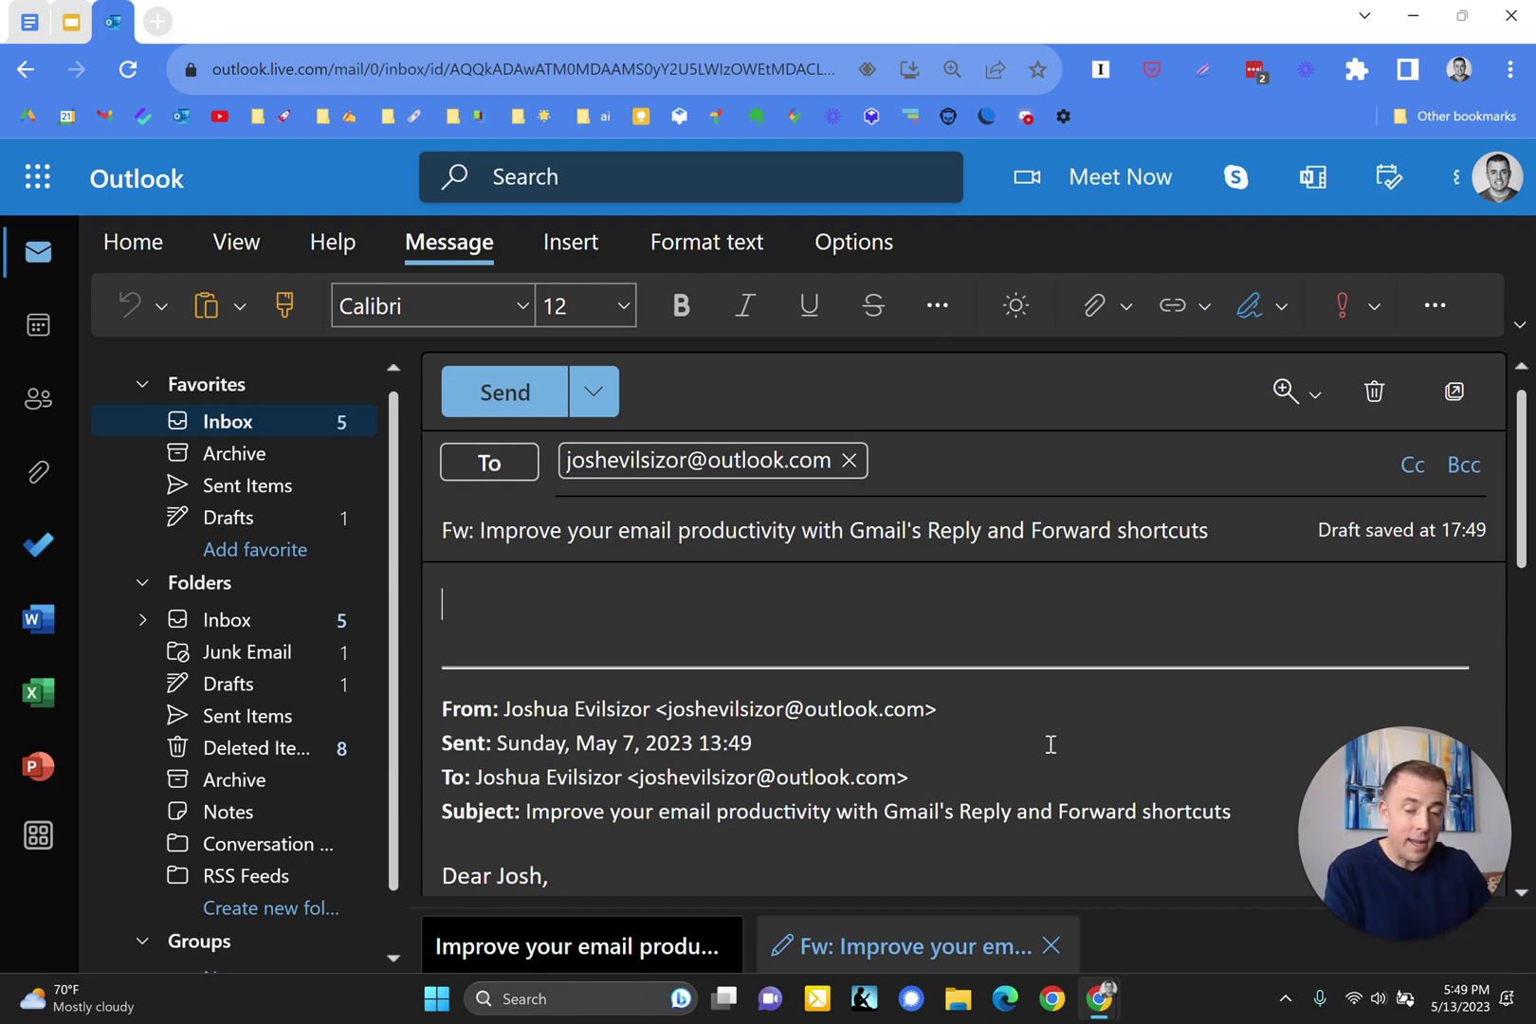
type("see below")
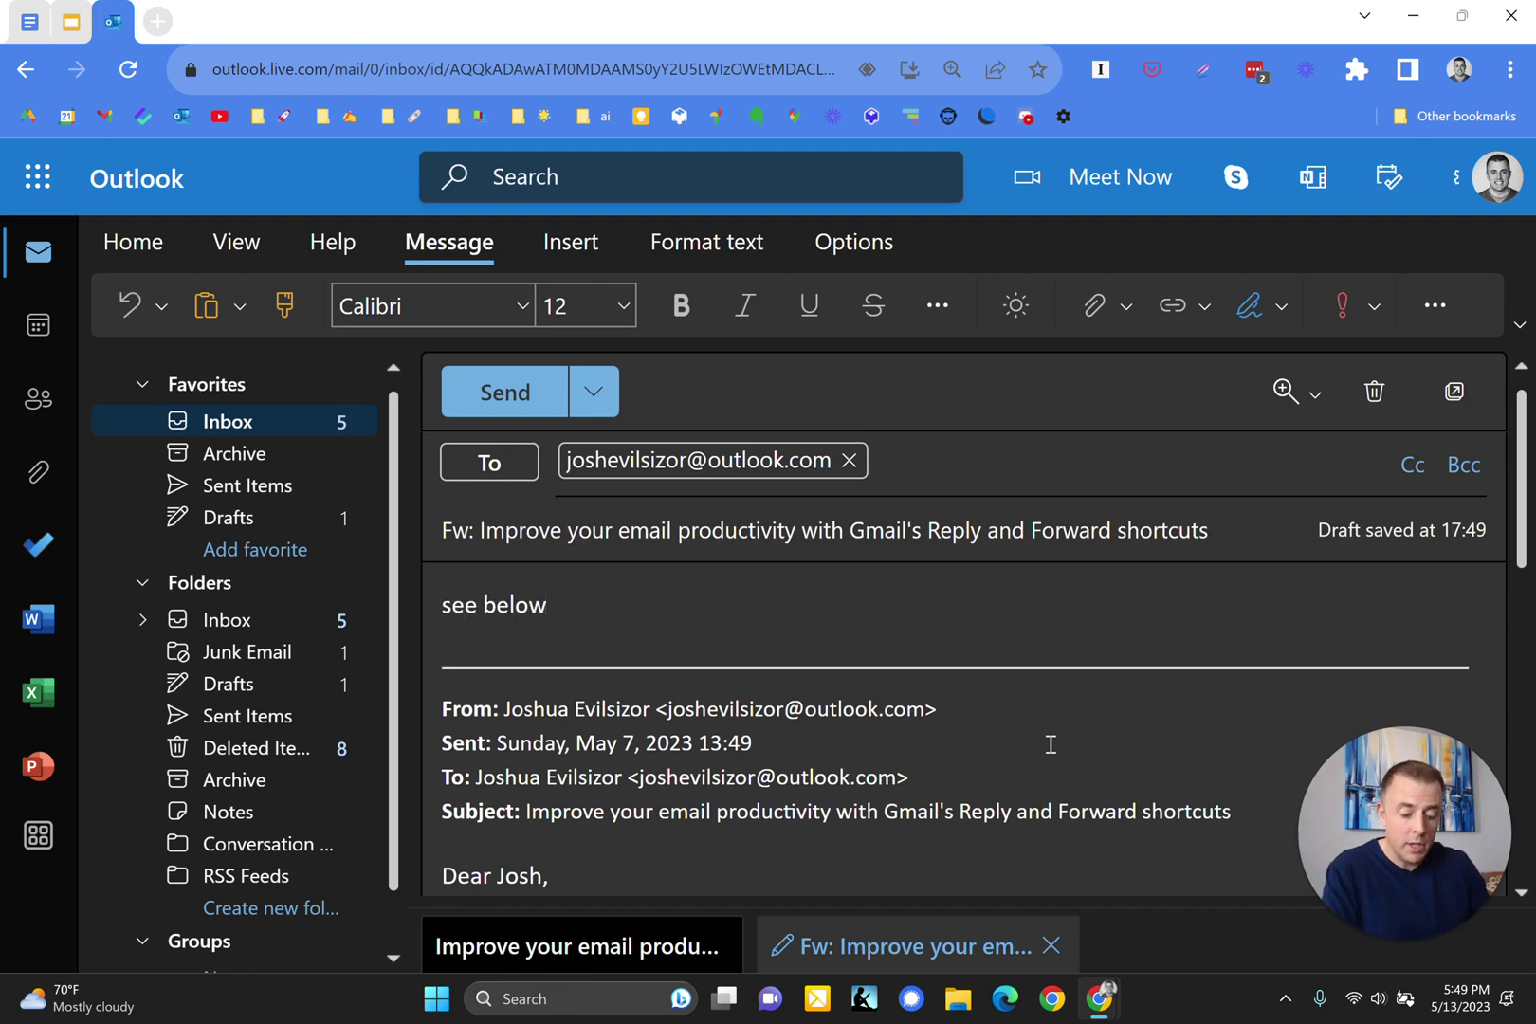
key("ctrl+Return")
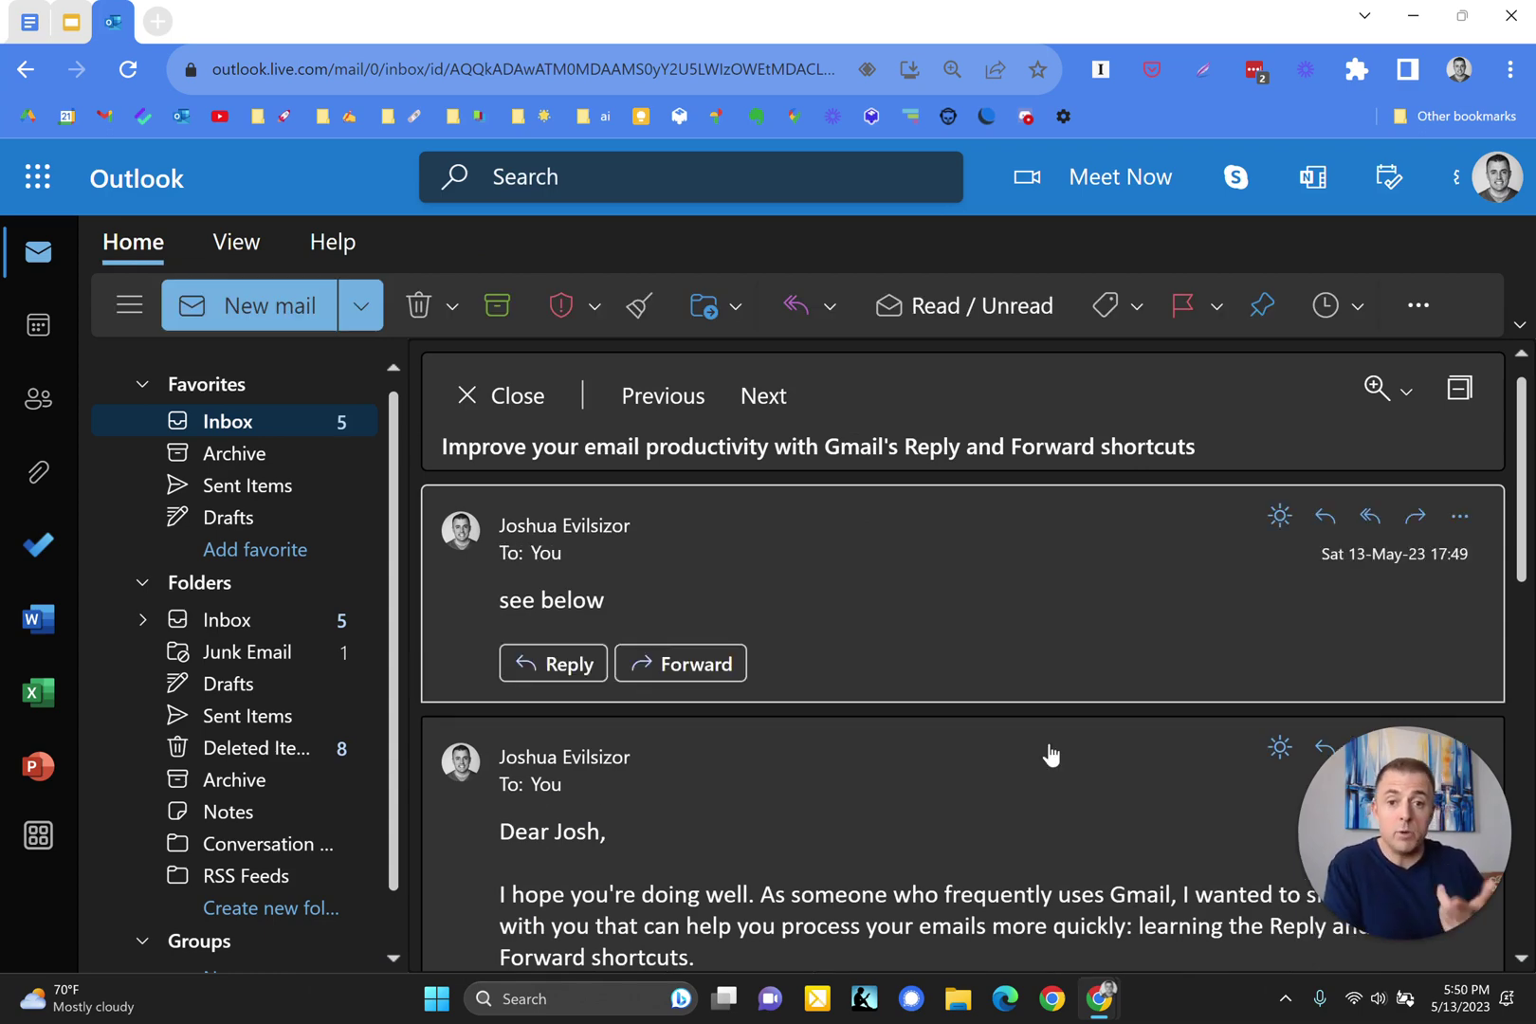
Archive the forwarded thread, then send the pasted thank-you reply to the Auto-Advance email and archive it
key("e")
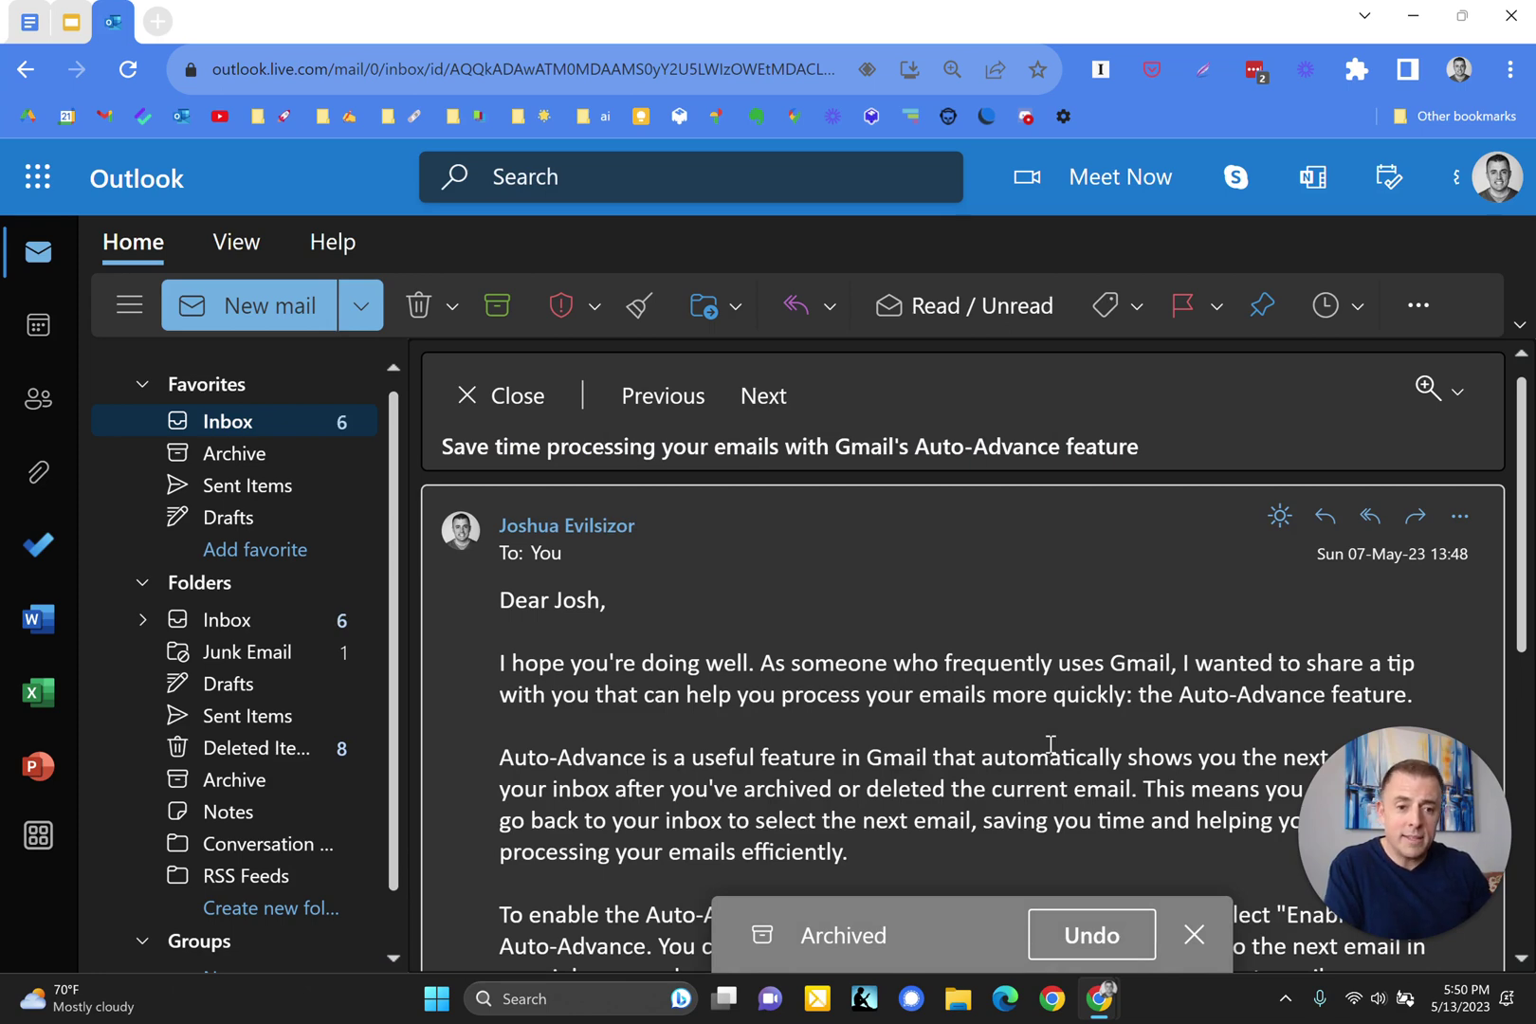
key("r")
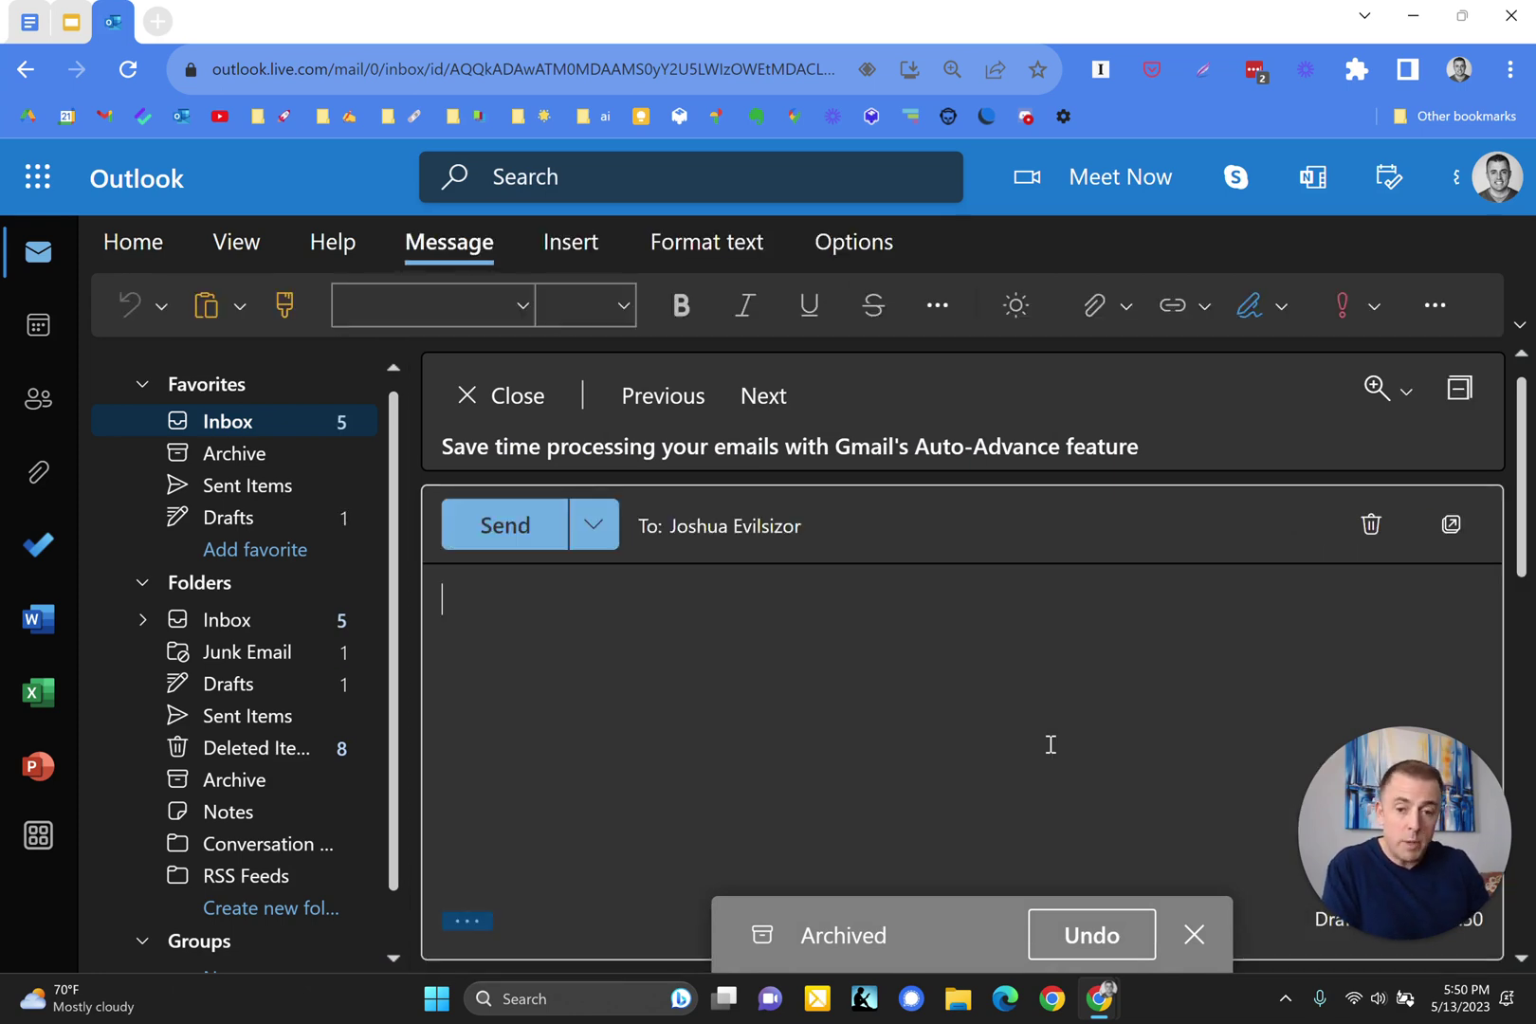
type("Dear ChatGPT,  I agree with you! Using shortcuts is absolutely key to emptying your inbox.  Thank you so much for sharing!  Cheers, Josh")
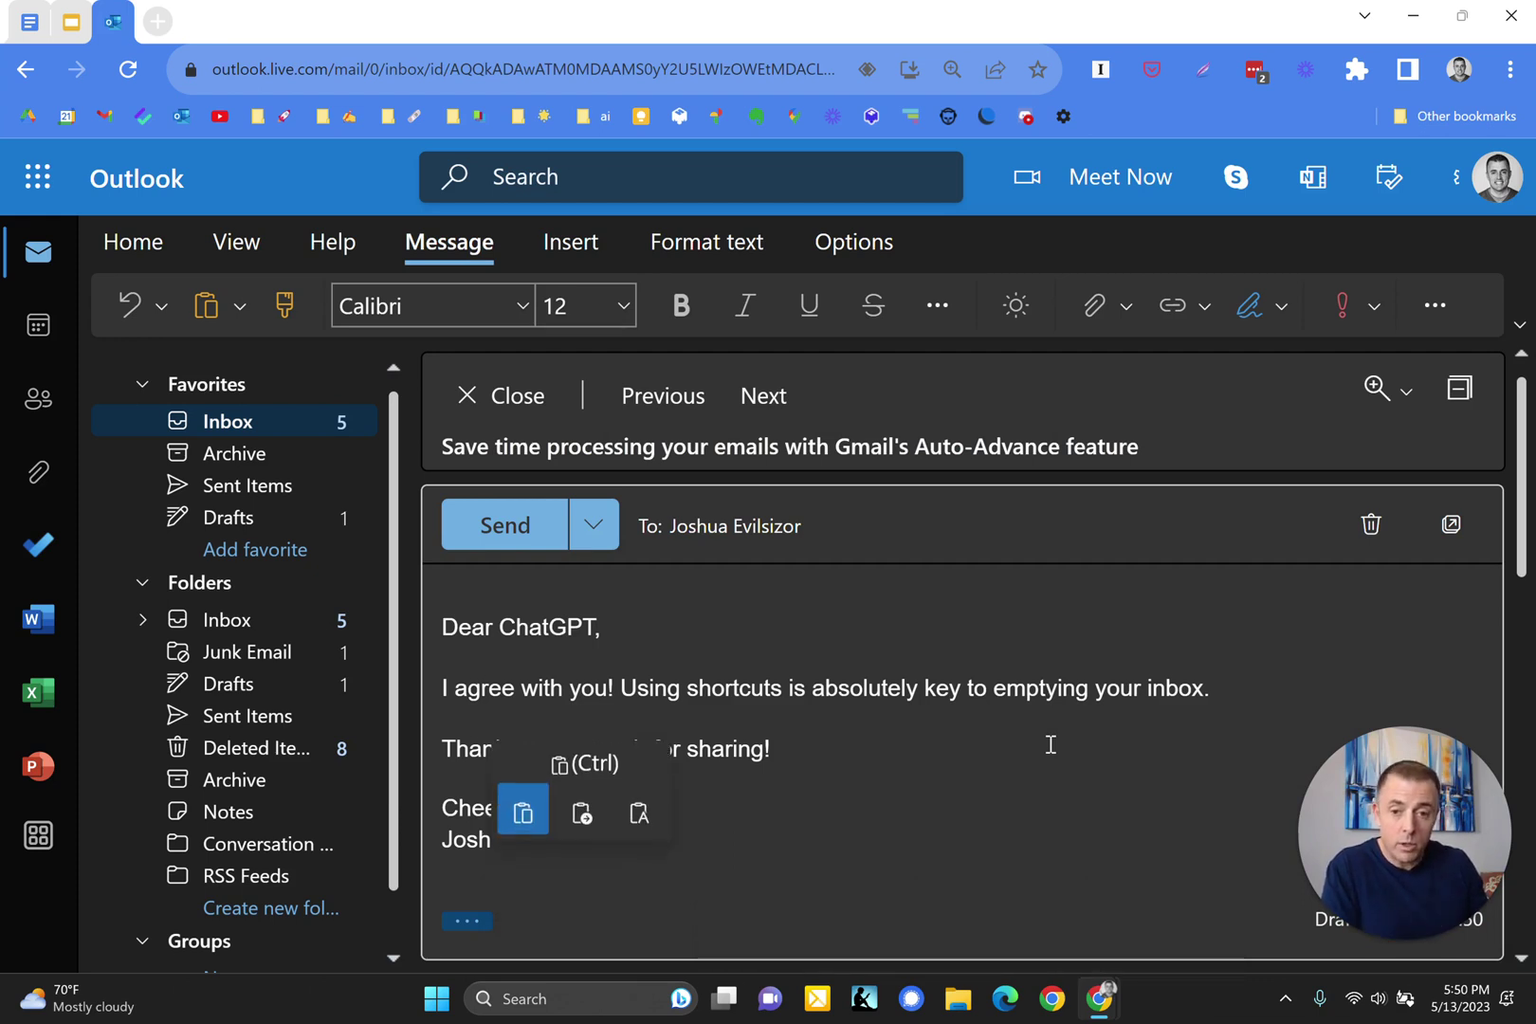
key("ctrl+Return")
key("e")
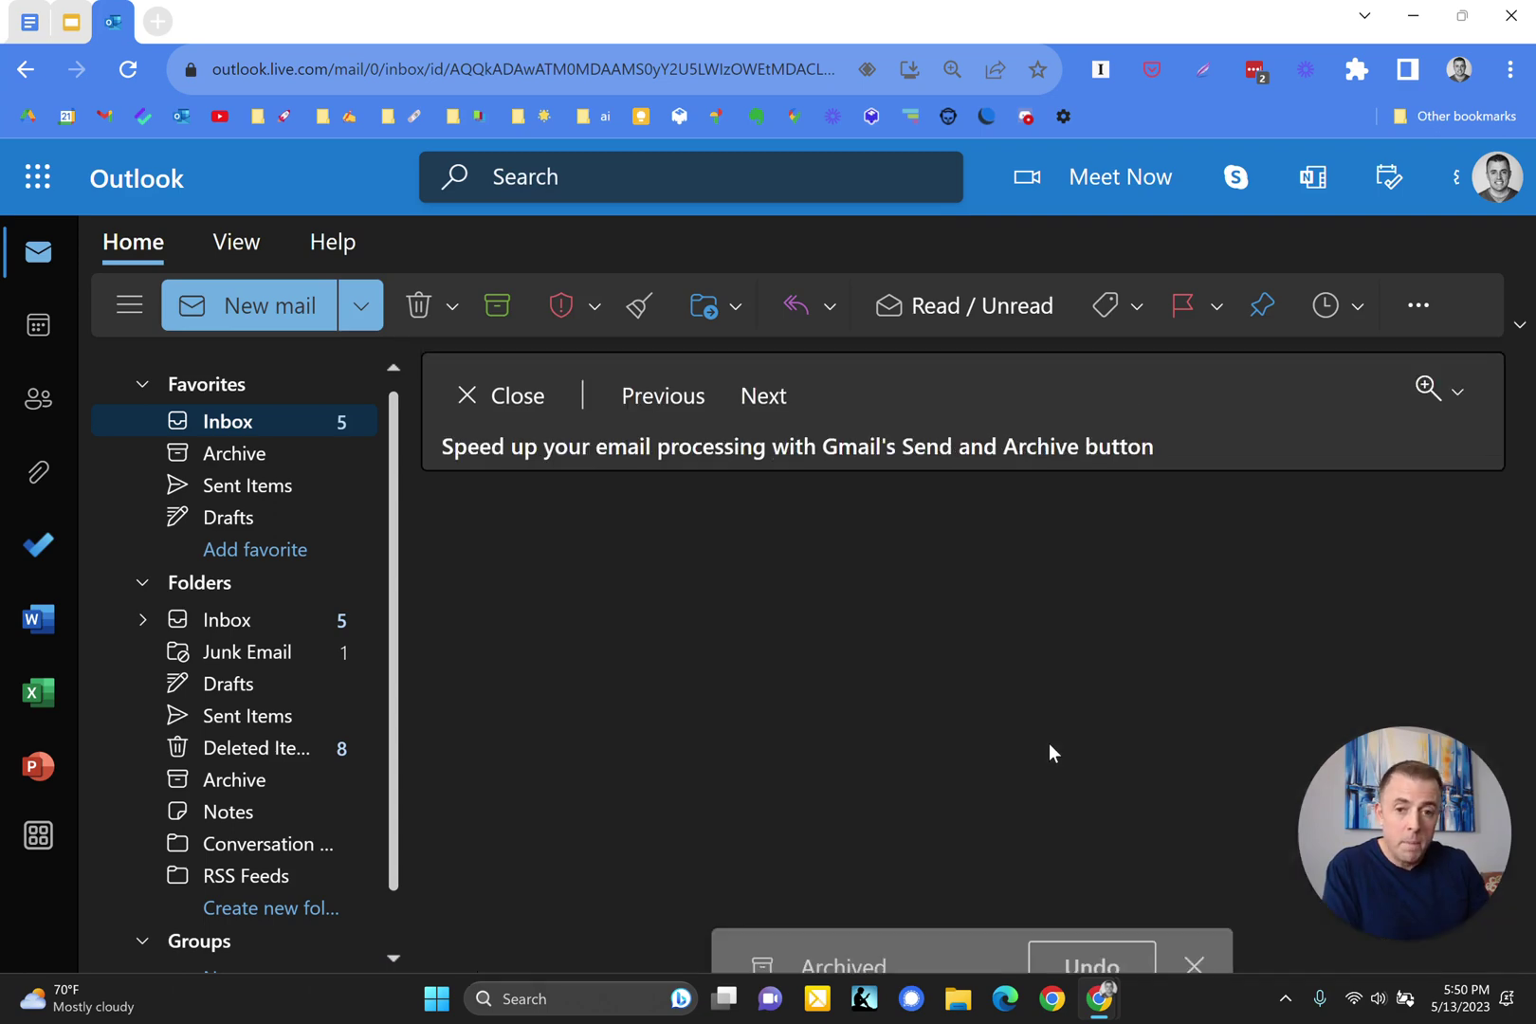
Send the same thank-you reply to the Send and Archive email and archive it
key("r")
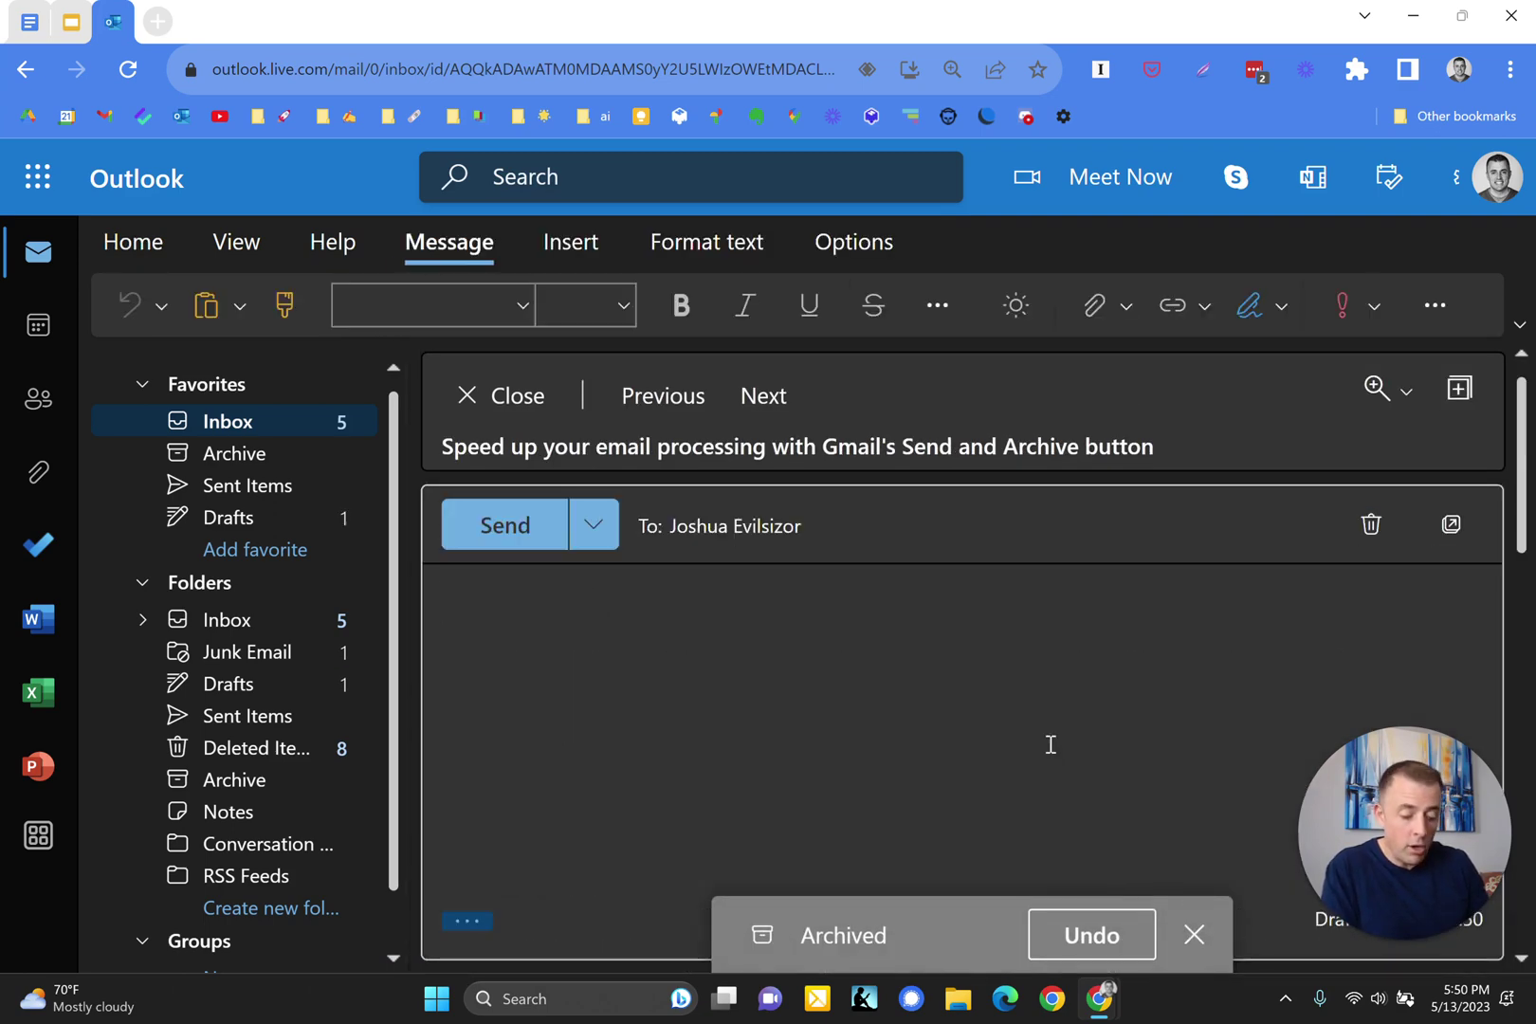
type("Dear ChatGPT,  I agree with you! Using shortcuts is absolutely key to emptying your inbox.  Thank you so much for sharing!  Cheers, Josh")
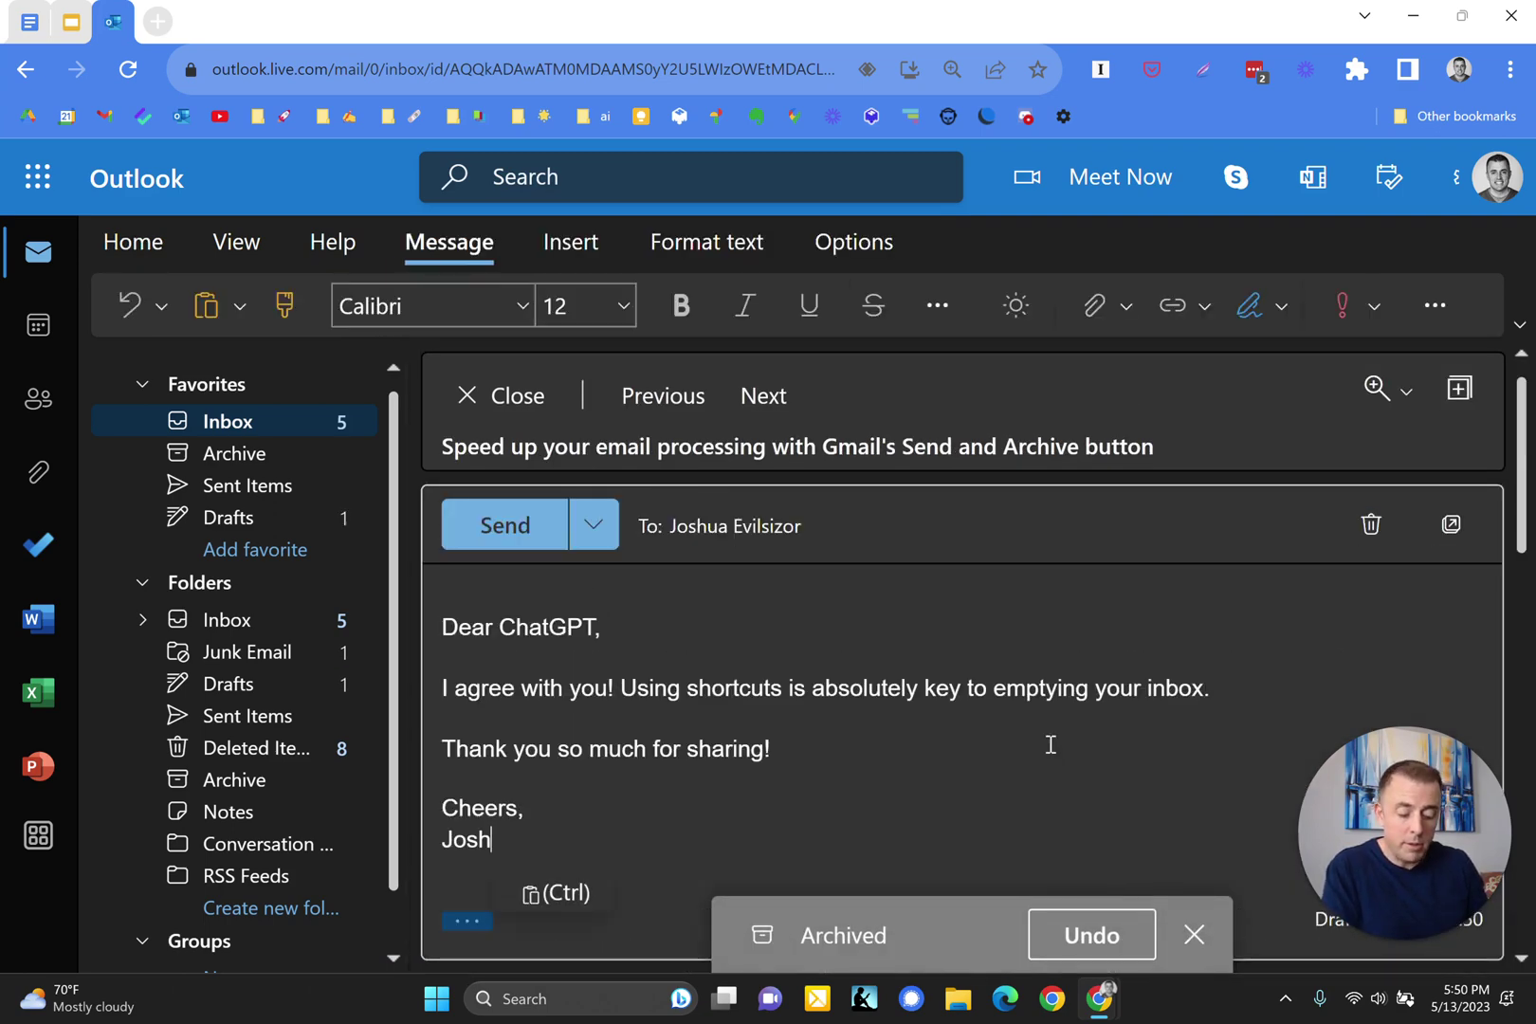
key("ctrl+Return")
key("e")
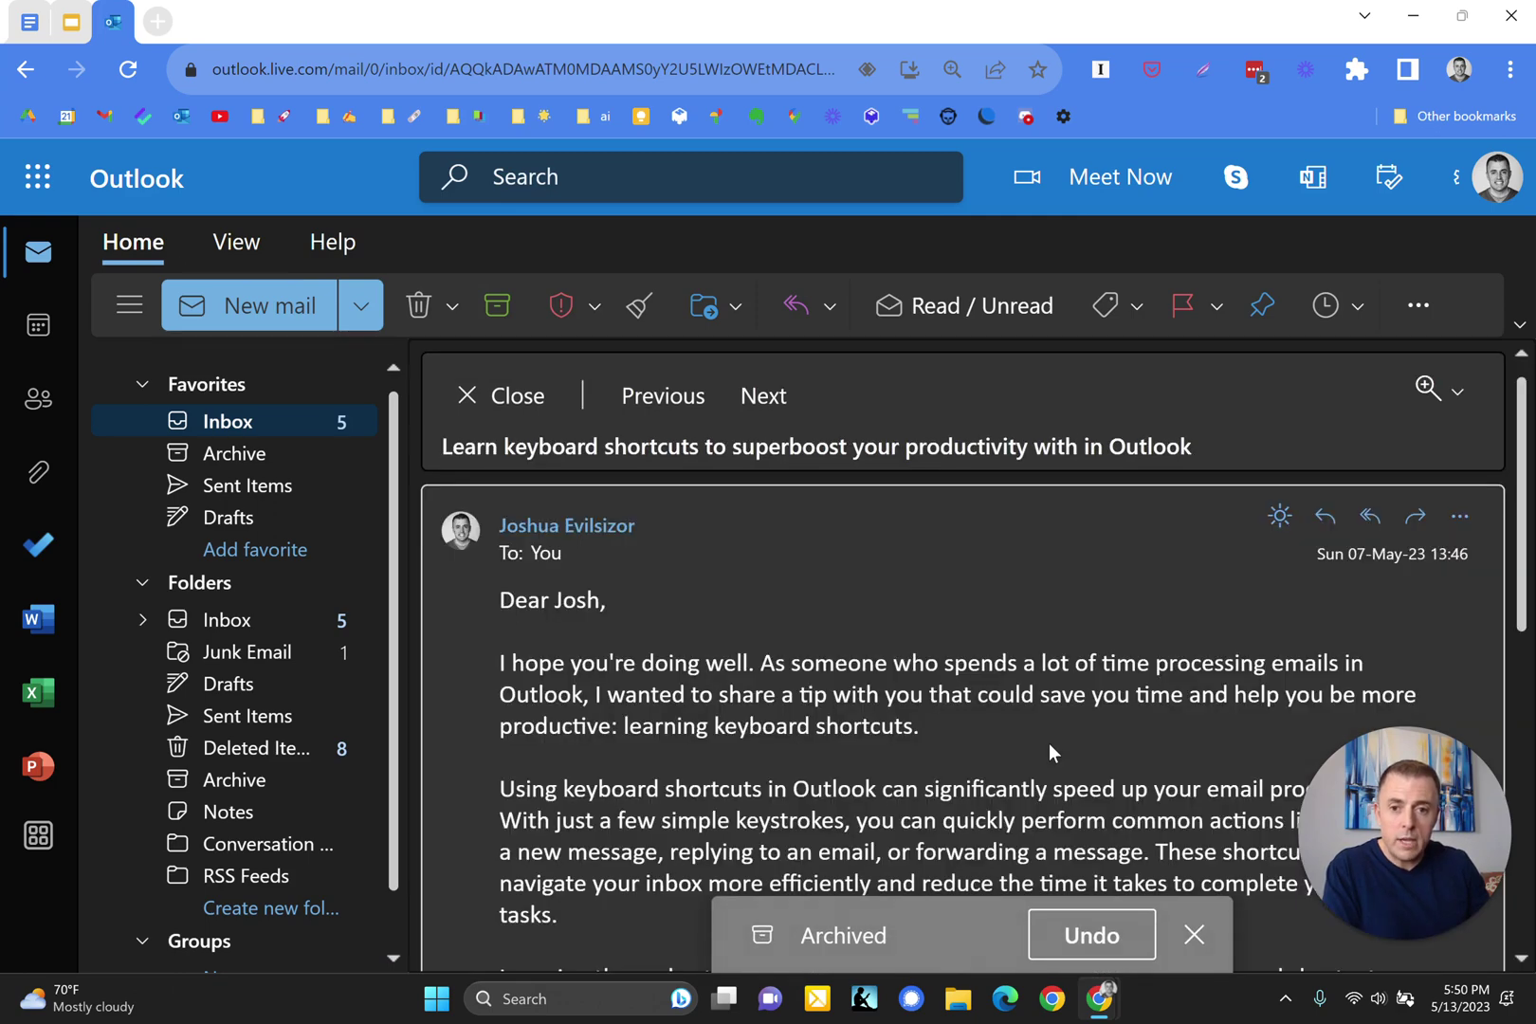
key("ctrl+f")
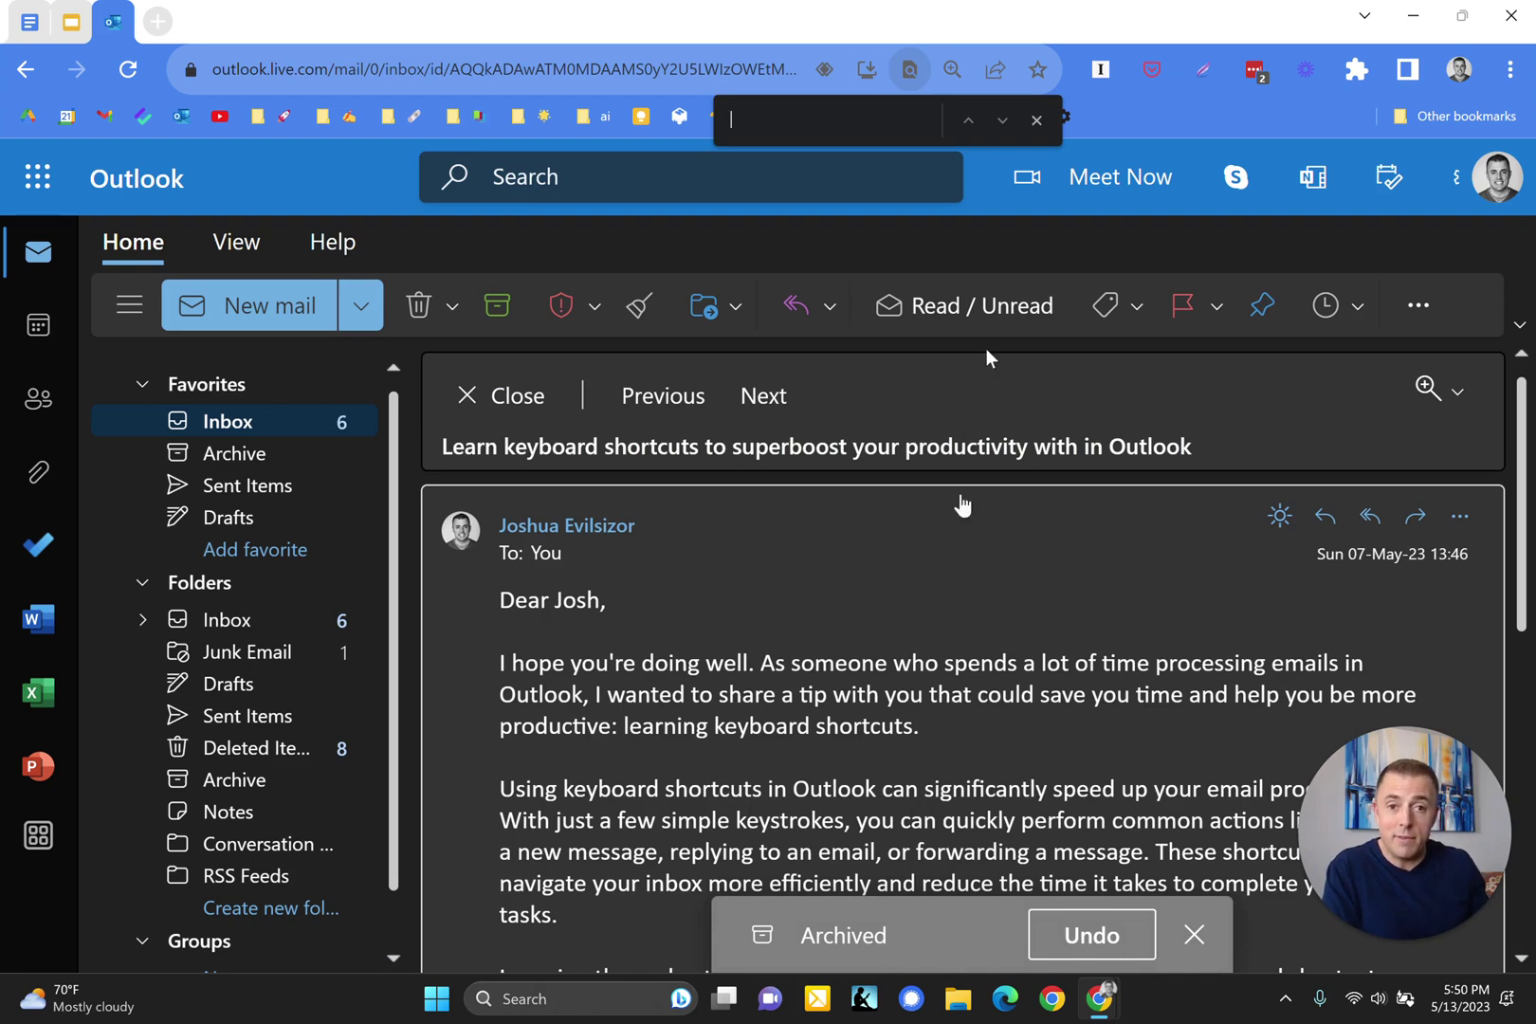
Forward the keyboard shortcuts email to the owner's address with the pasted thank-you text, then archive it
left_click(1035, 120)
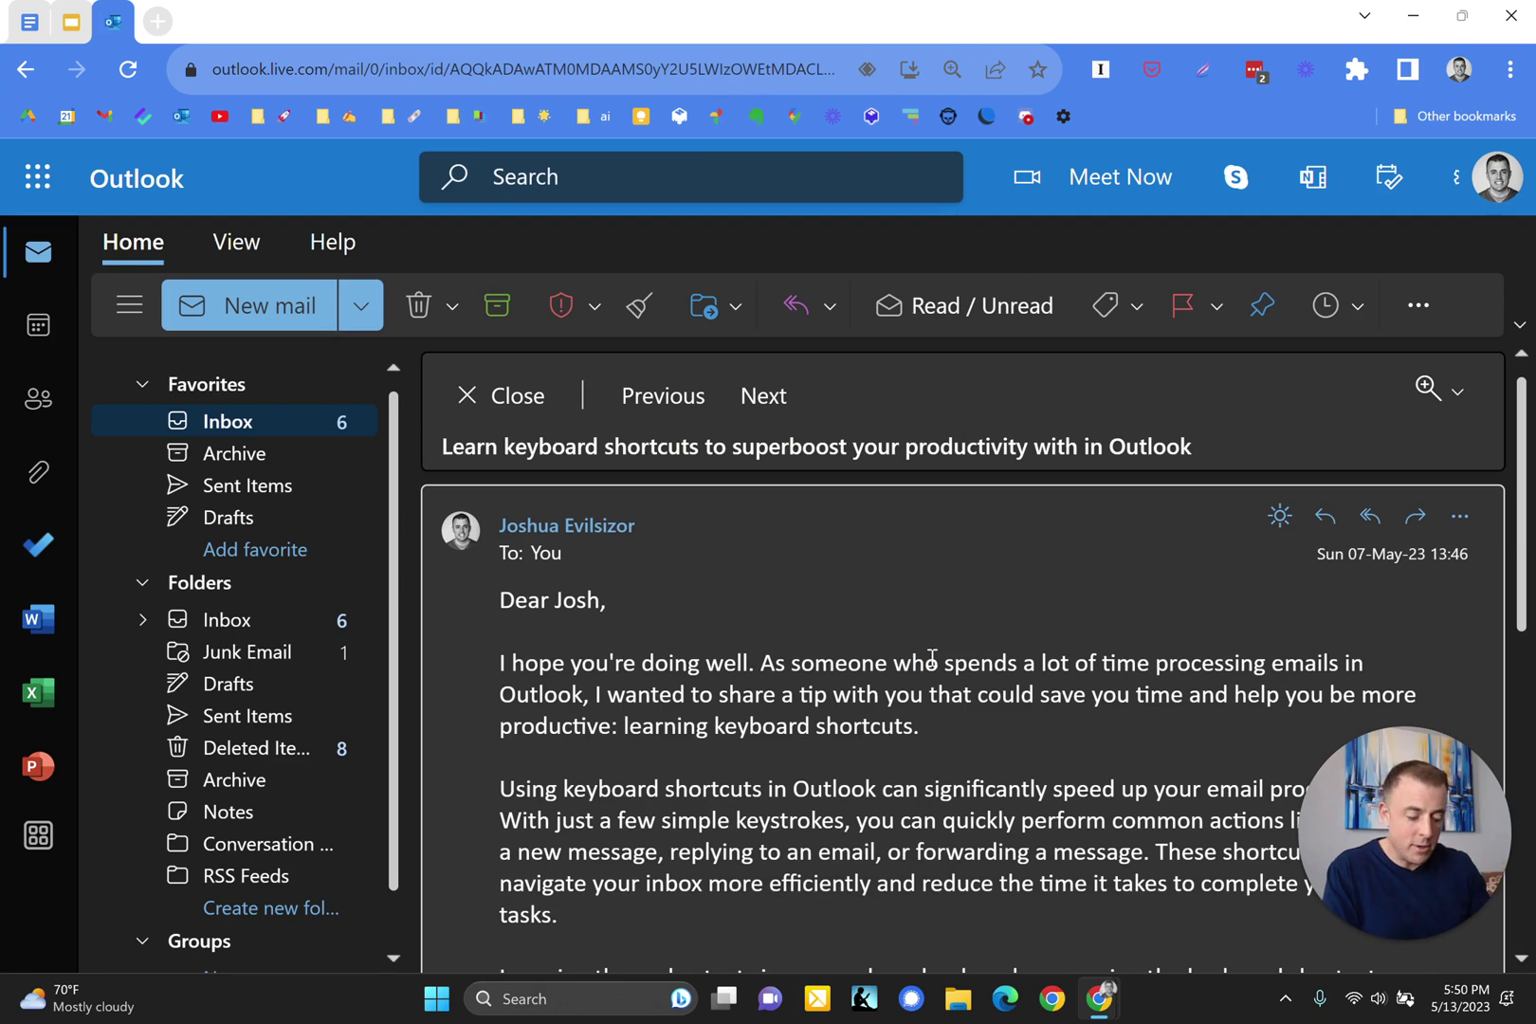
key("ctrl+f")
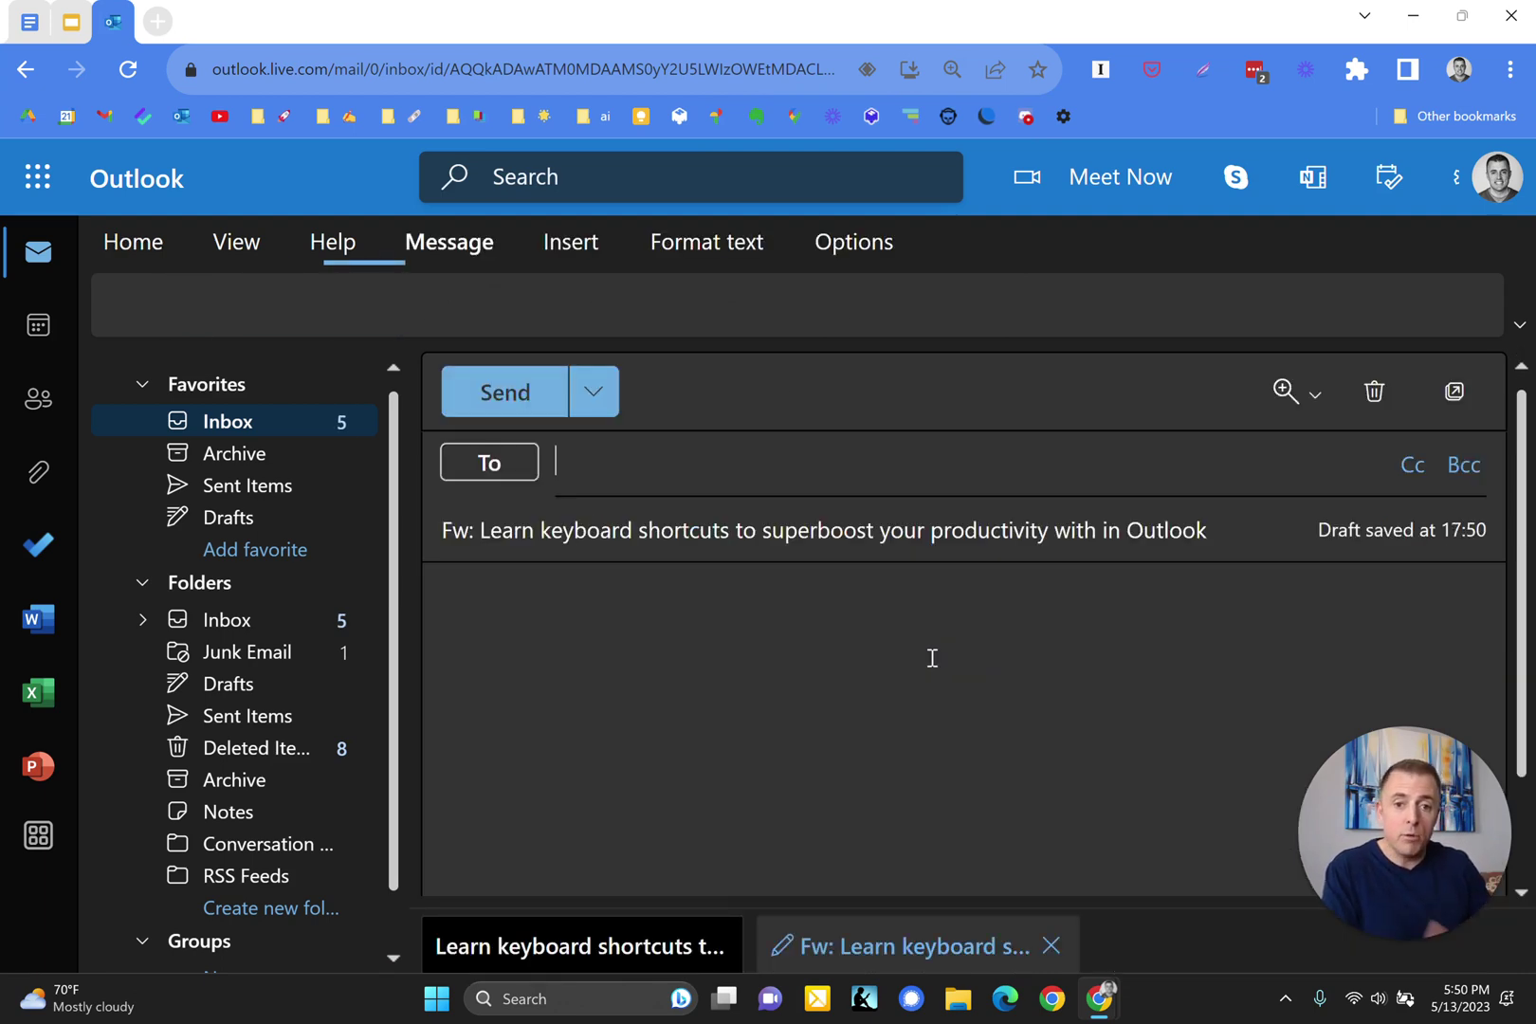
type("josh")
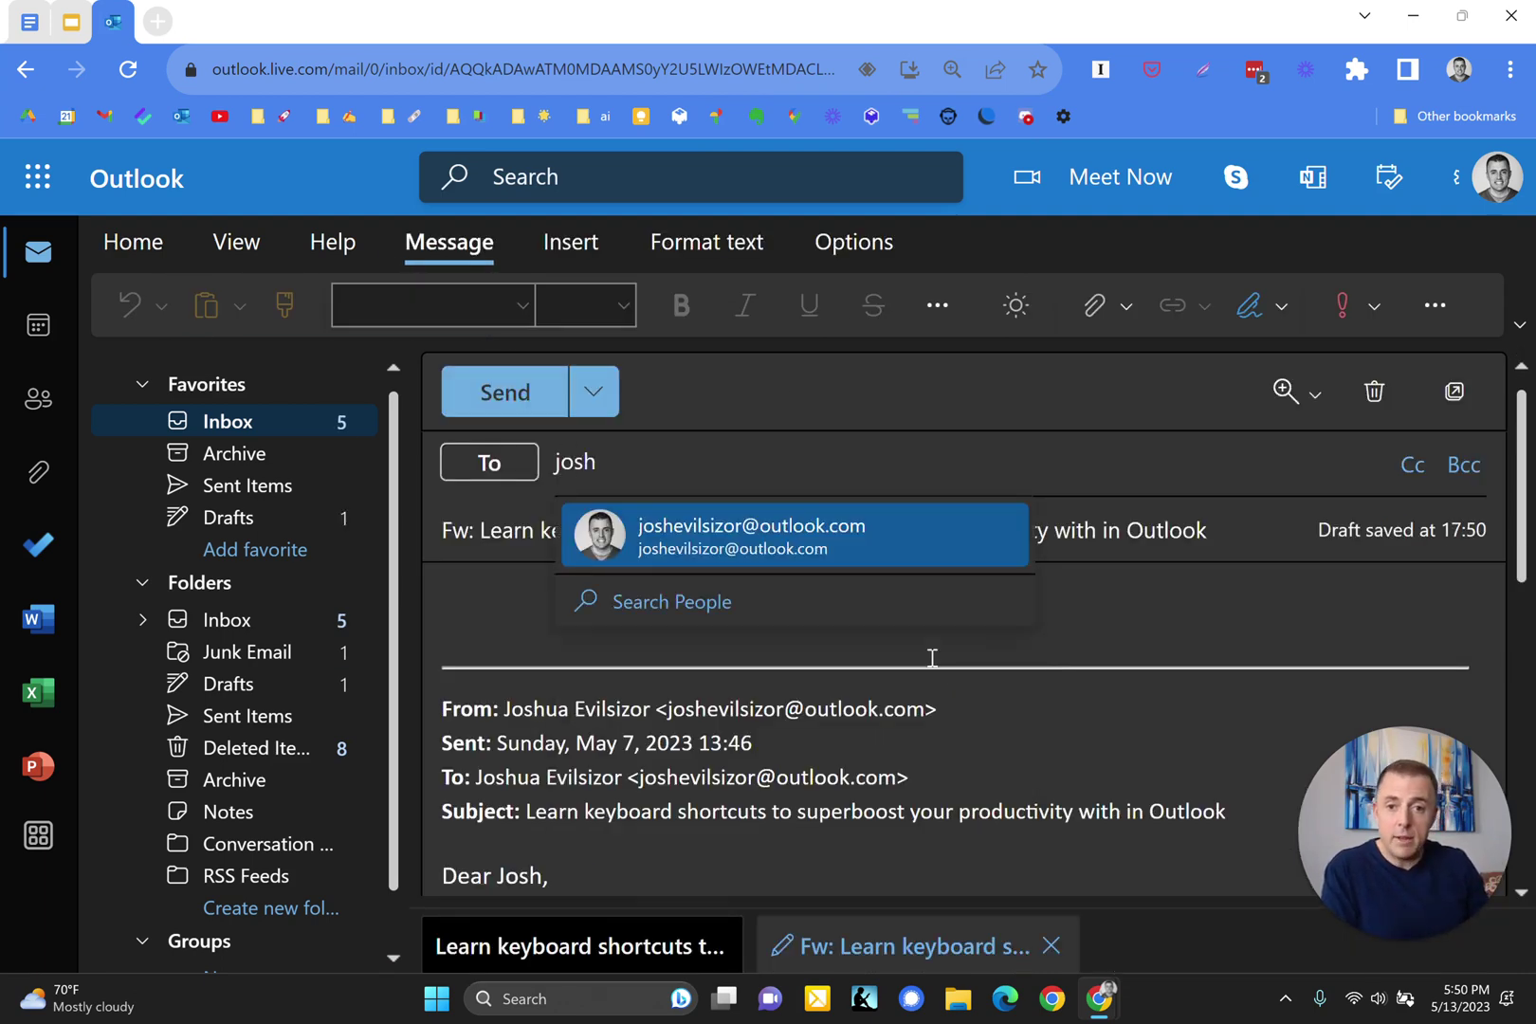
key("Return")
key("Tab")
key("Tab")
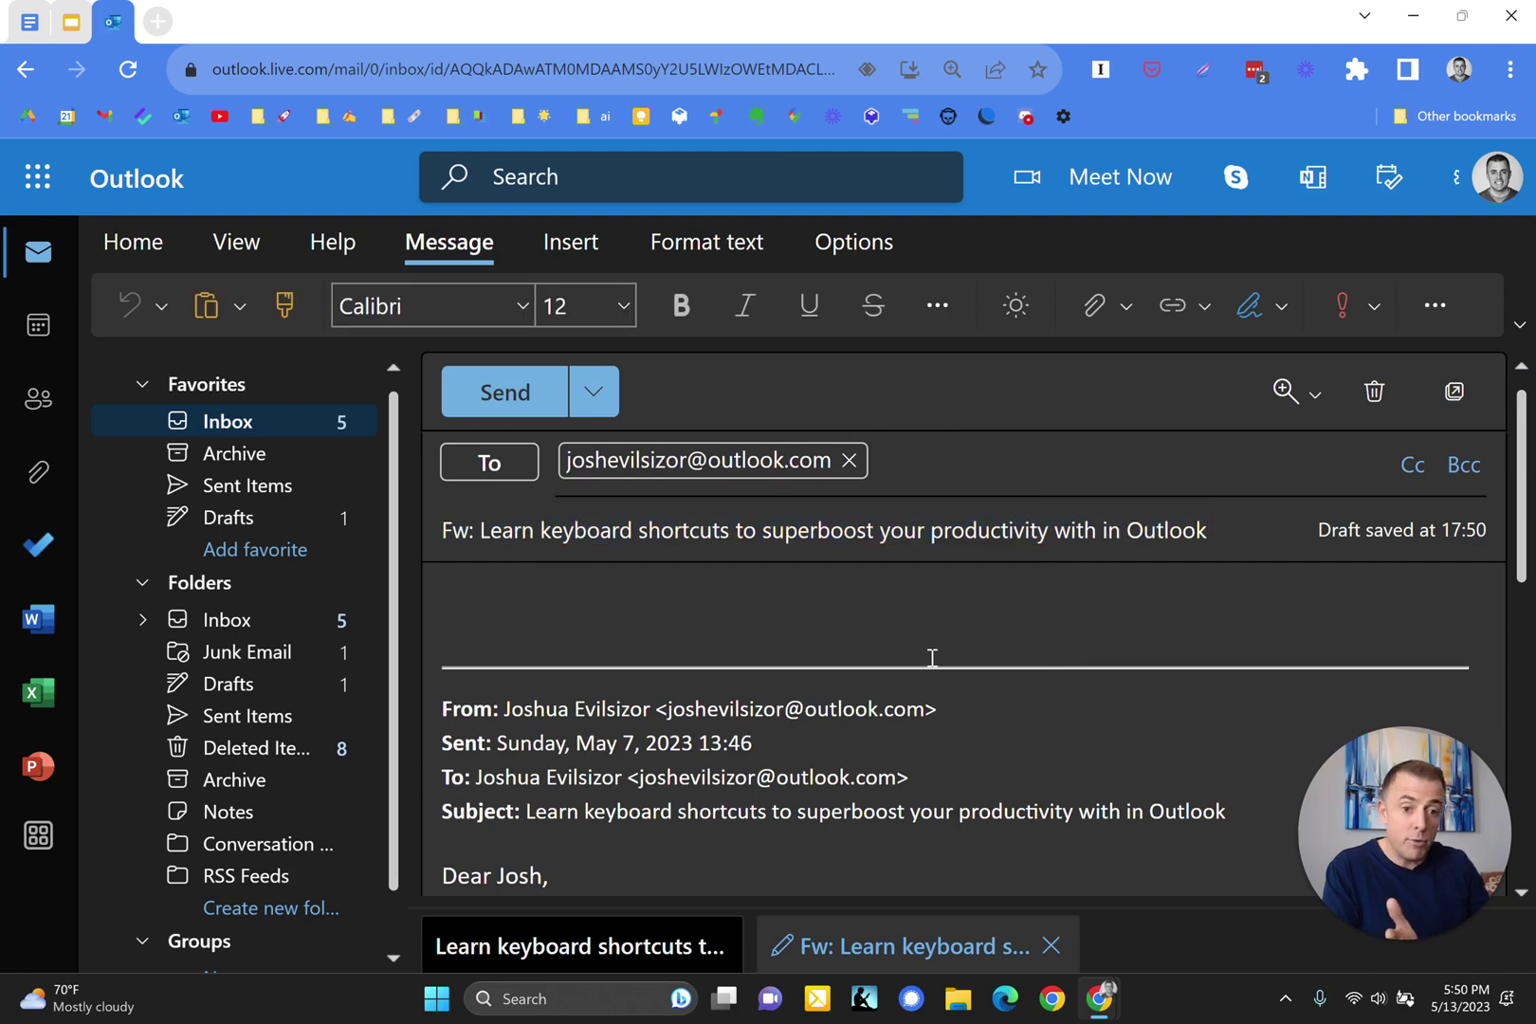
type("Dear ChatGPT,  I agree with you! Using shortcuts is absolutely key to emptying your inbox.  Thank you so much for sharing!  Cheers, Josh")
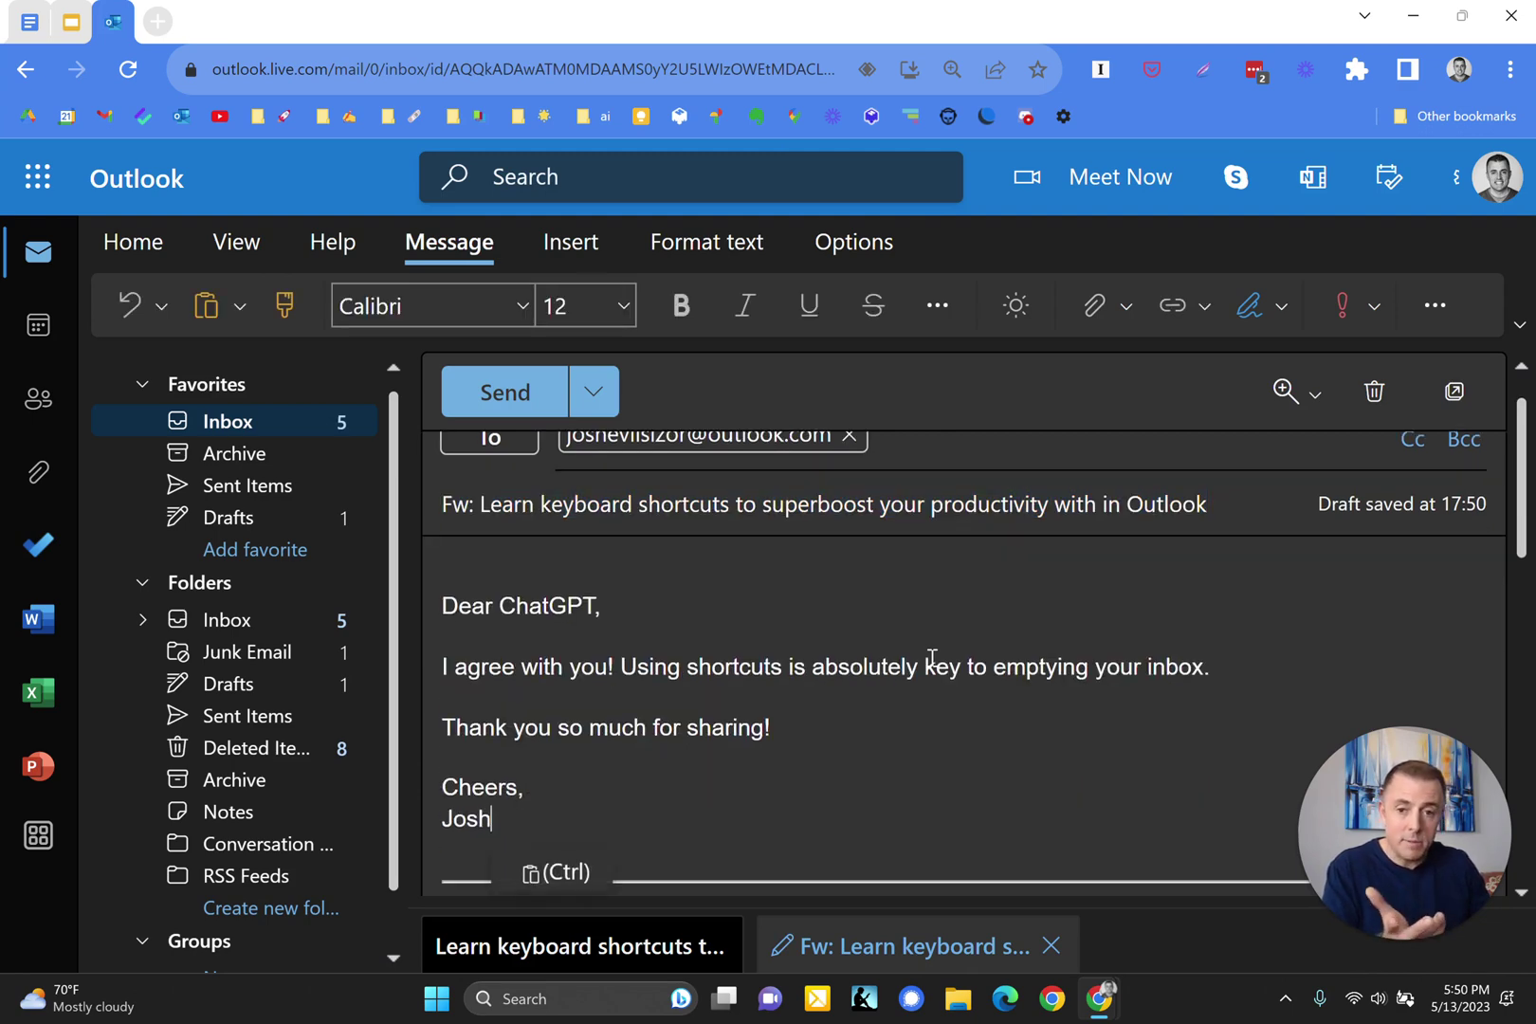
key("ctrl+Return")
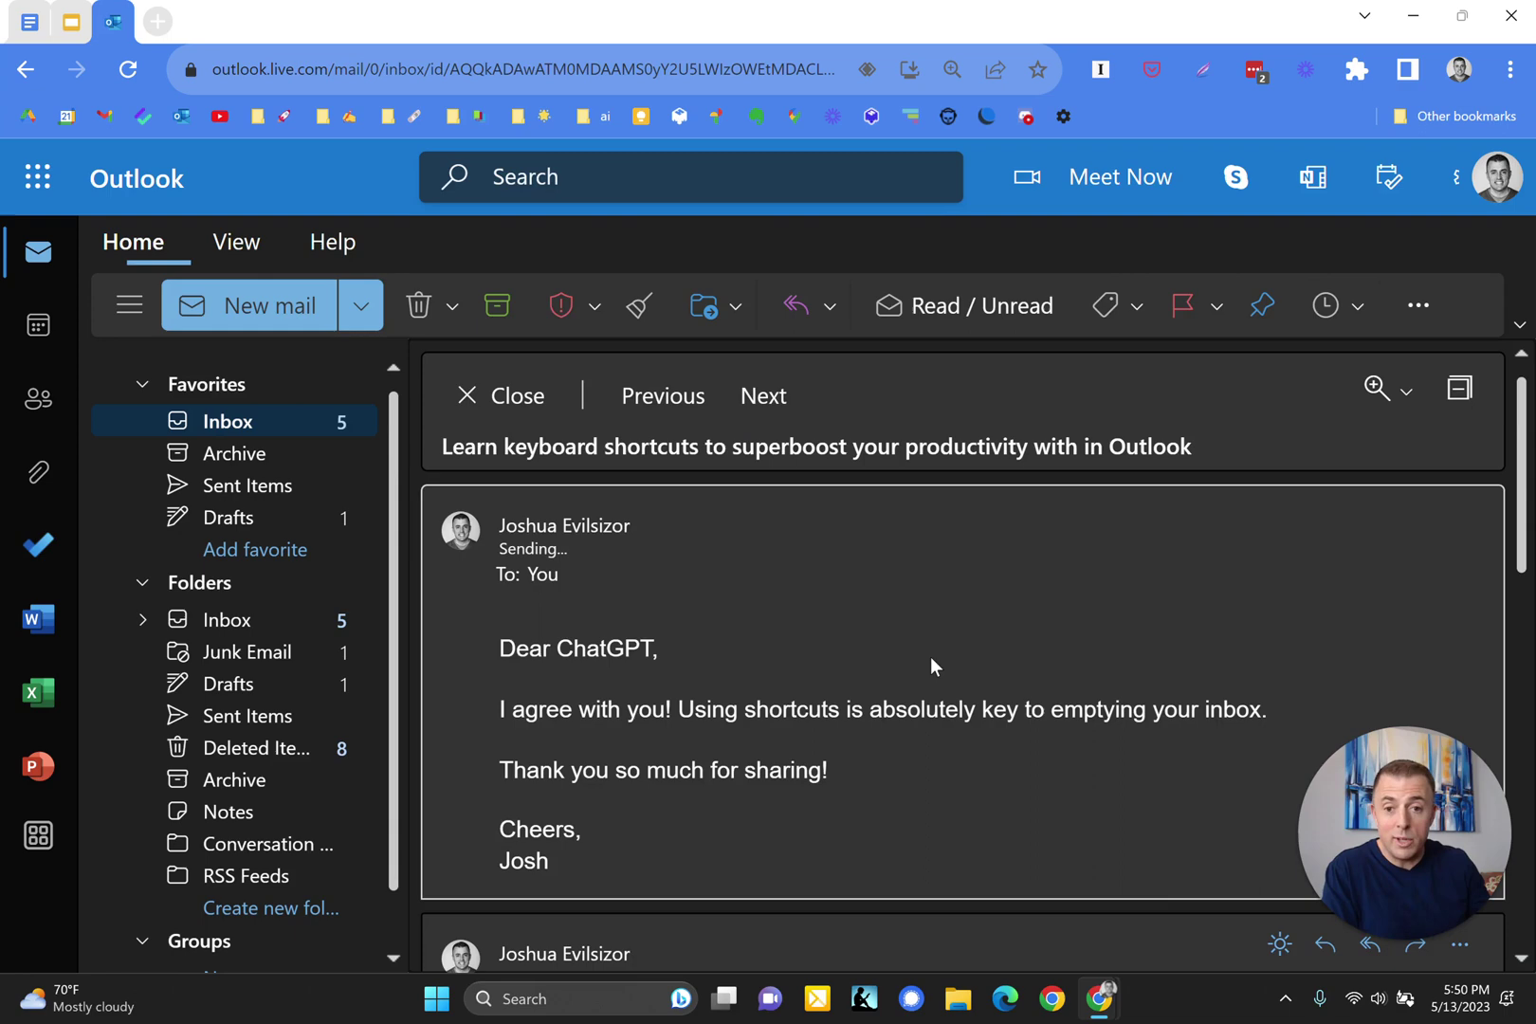
key("e")
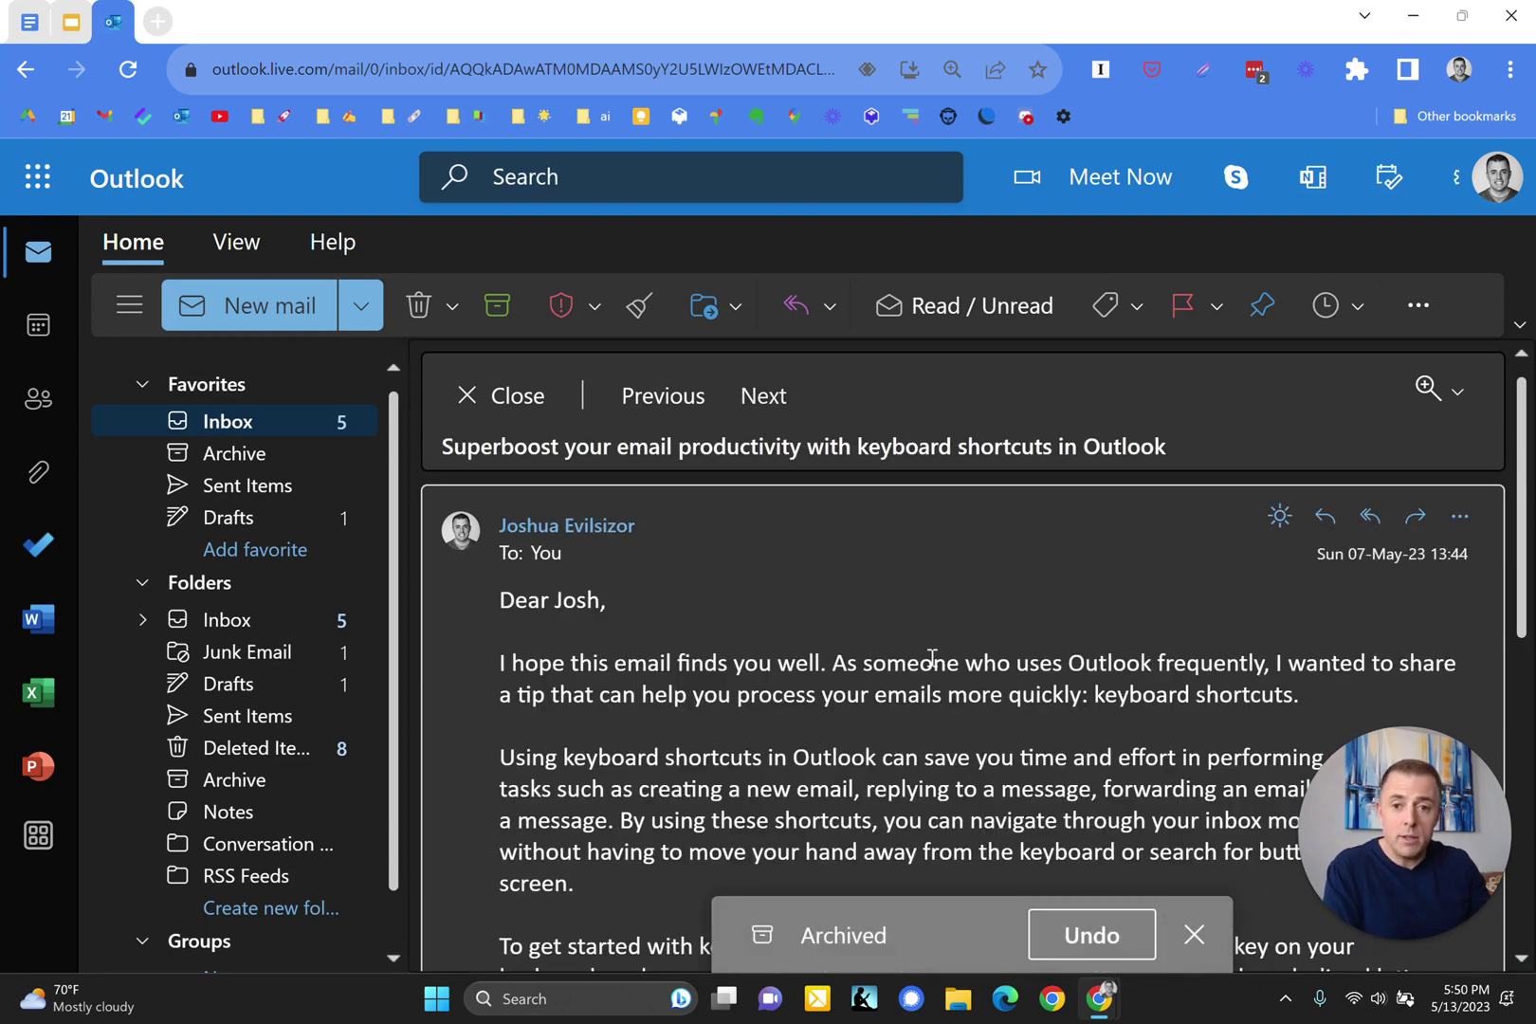
Send the same pasted thank-you text as a reply to the Superboost email
key("r")
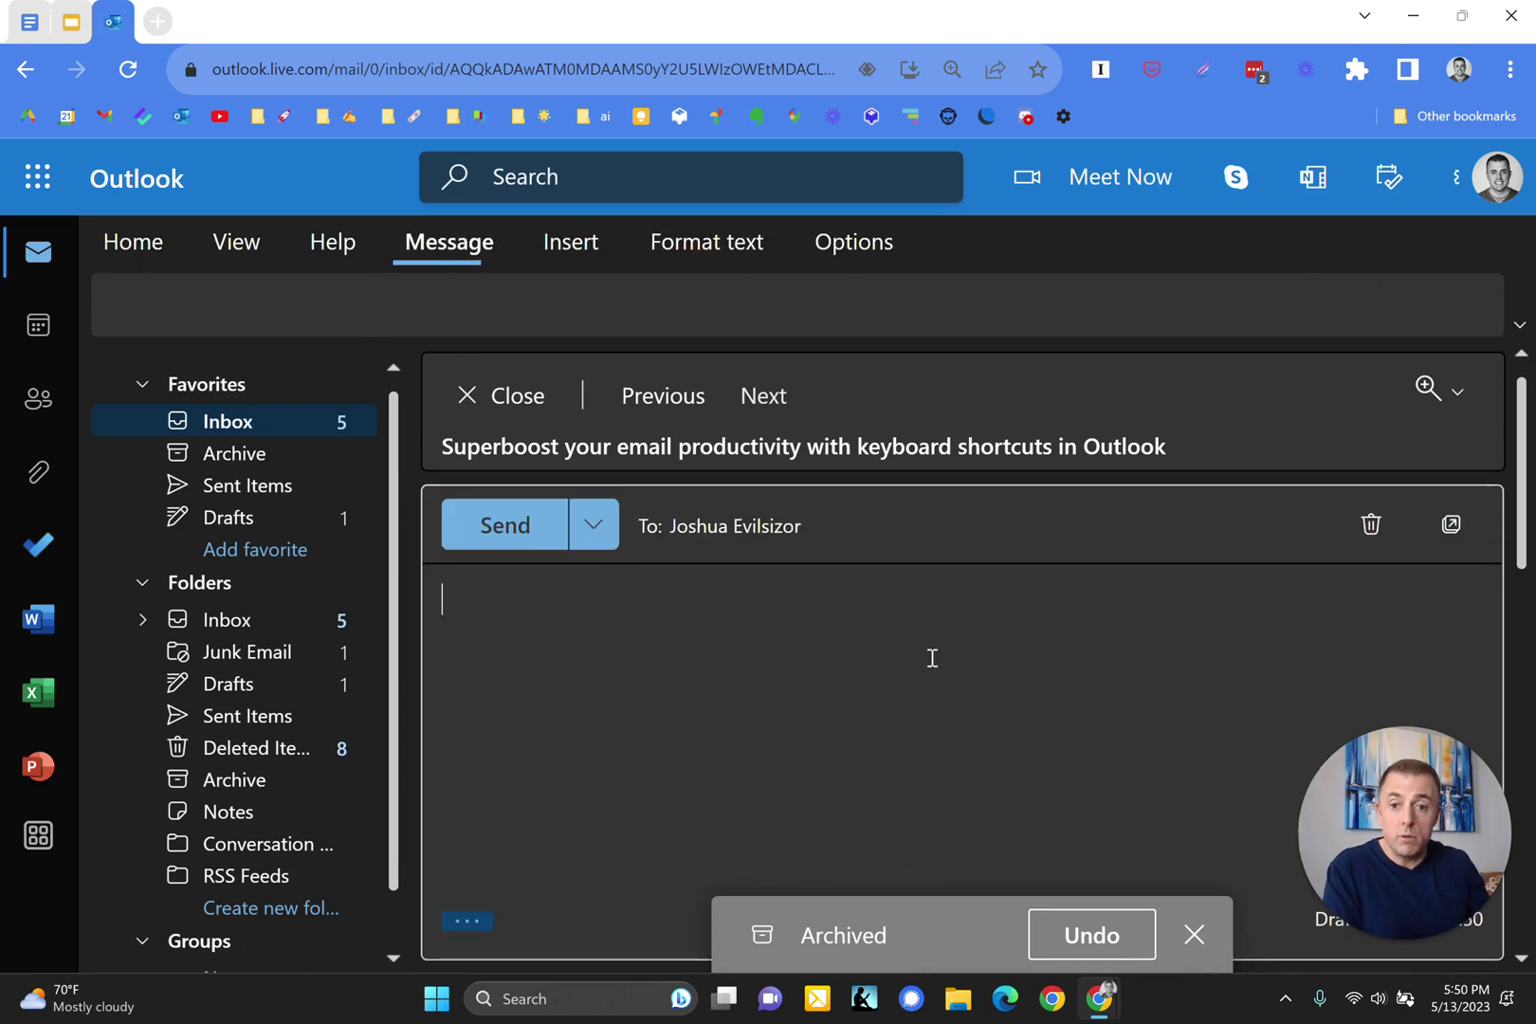
type("Dear ChatGPT,  I agree with you! Using shortcuts is absolutely key to emptying your inbox.  Thank you so much for sharing!  Cheers, Josh")
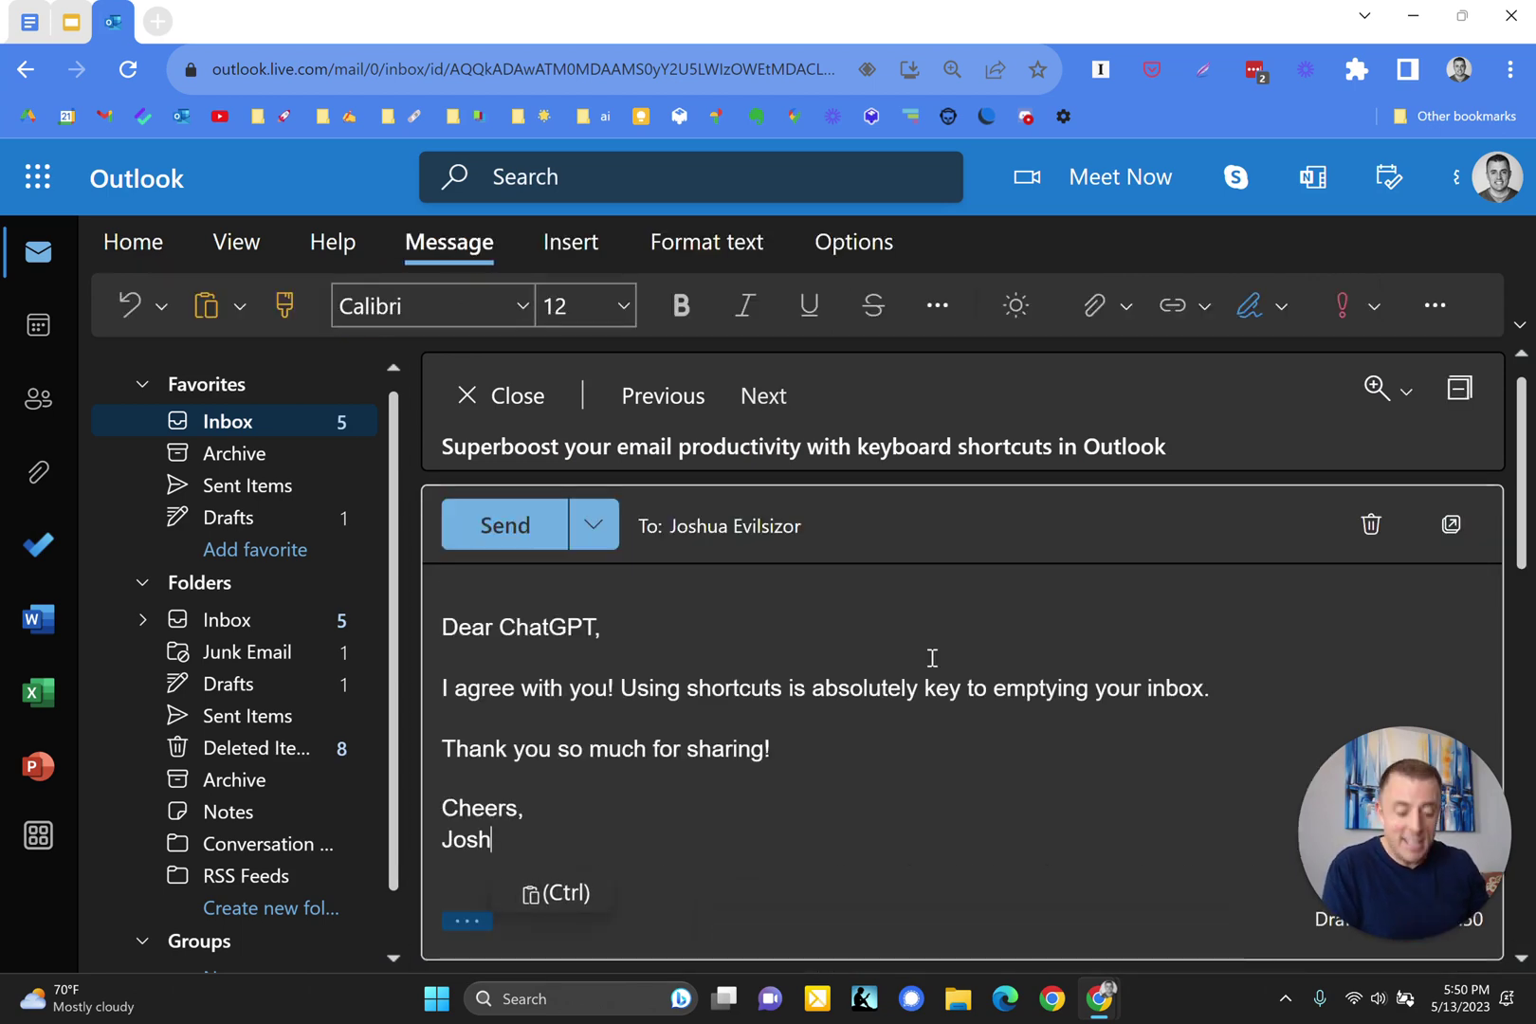
key("ctrl+Return")
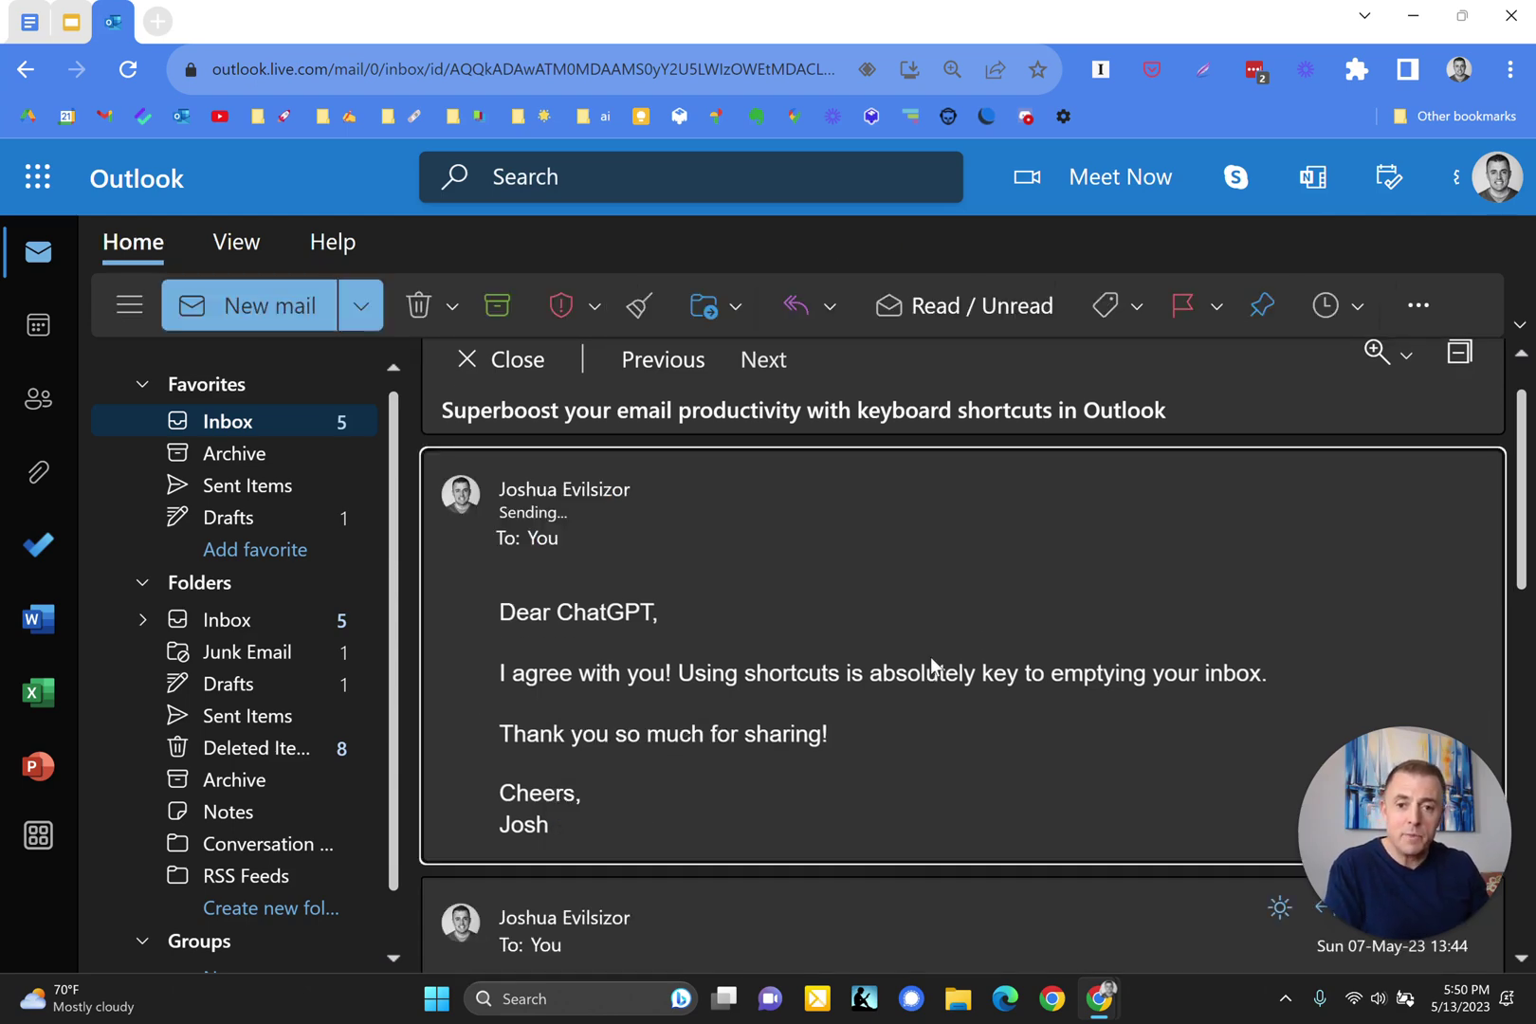
Archive the Superboost conversation and the following emails one by one, leaving the inbox nearly empty
key("e")
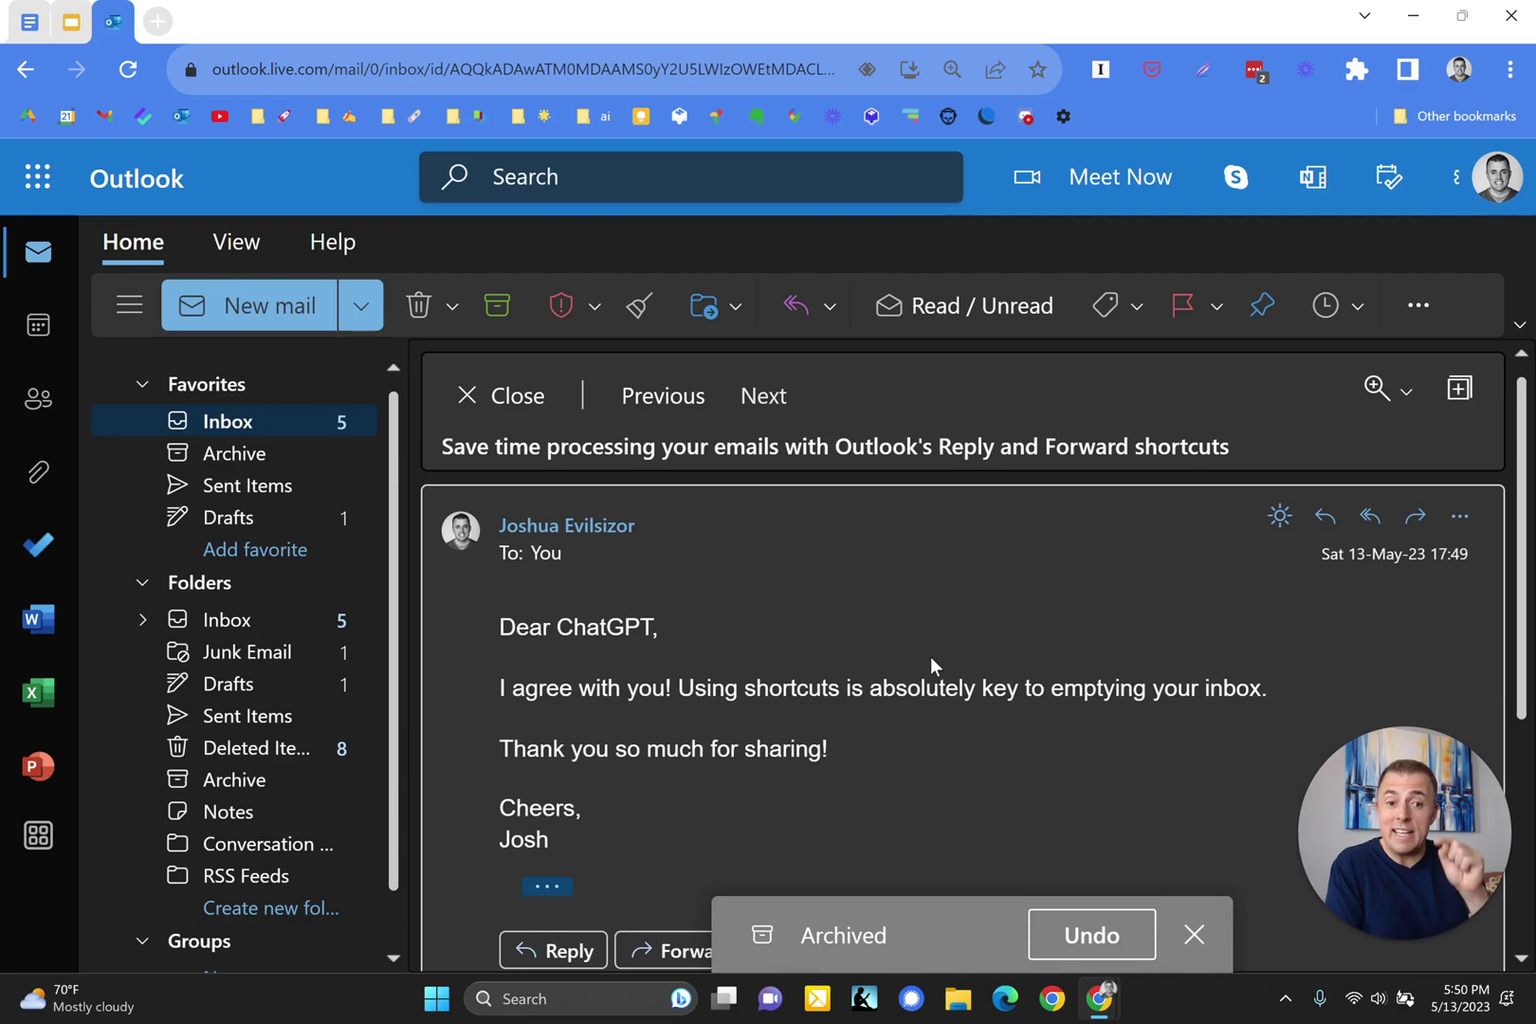
key("e")
key("e")
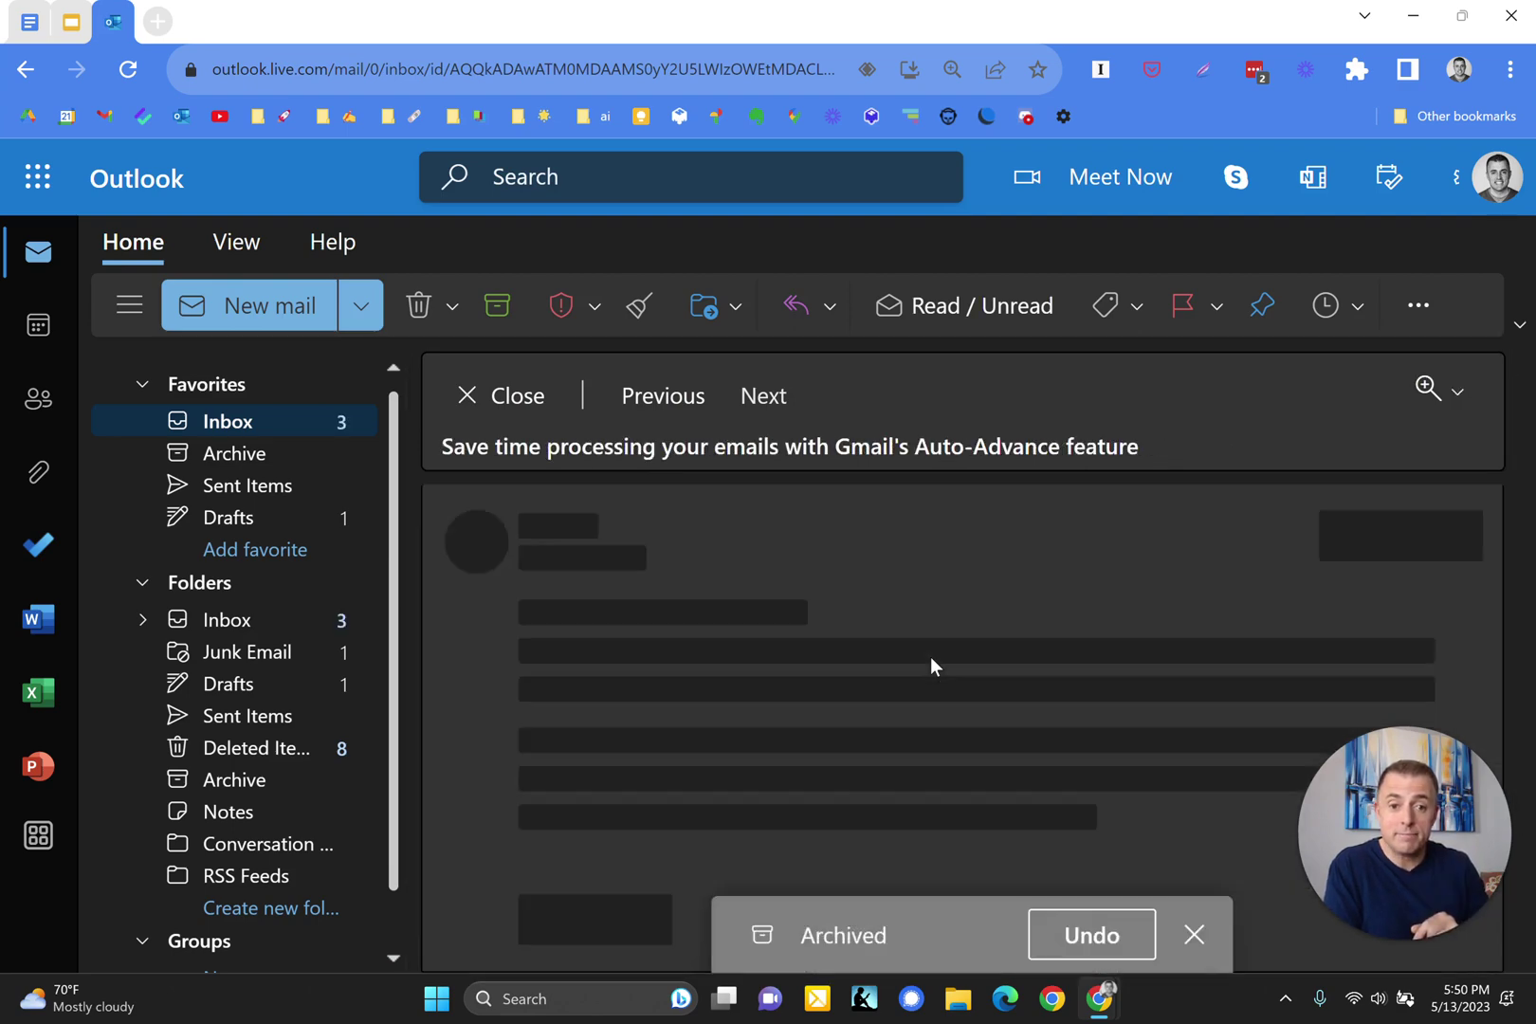
key("e")
key("e")
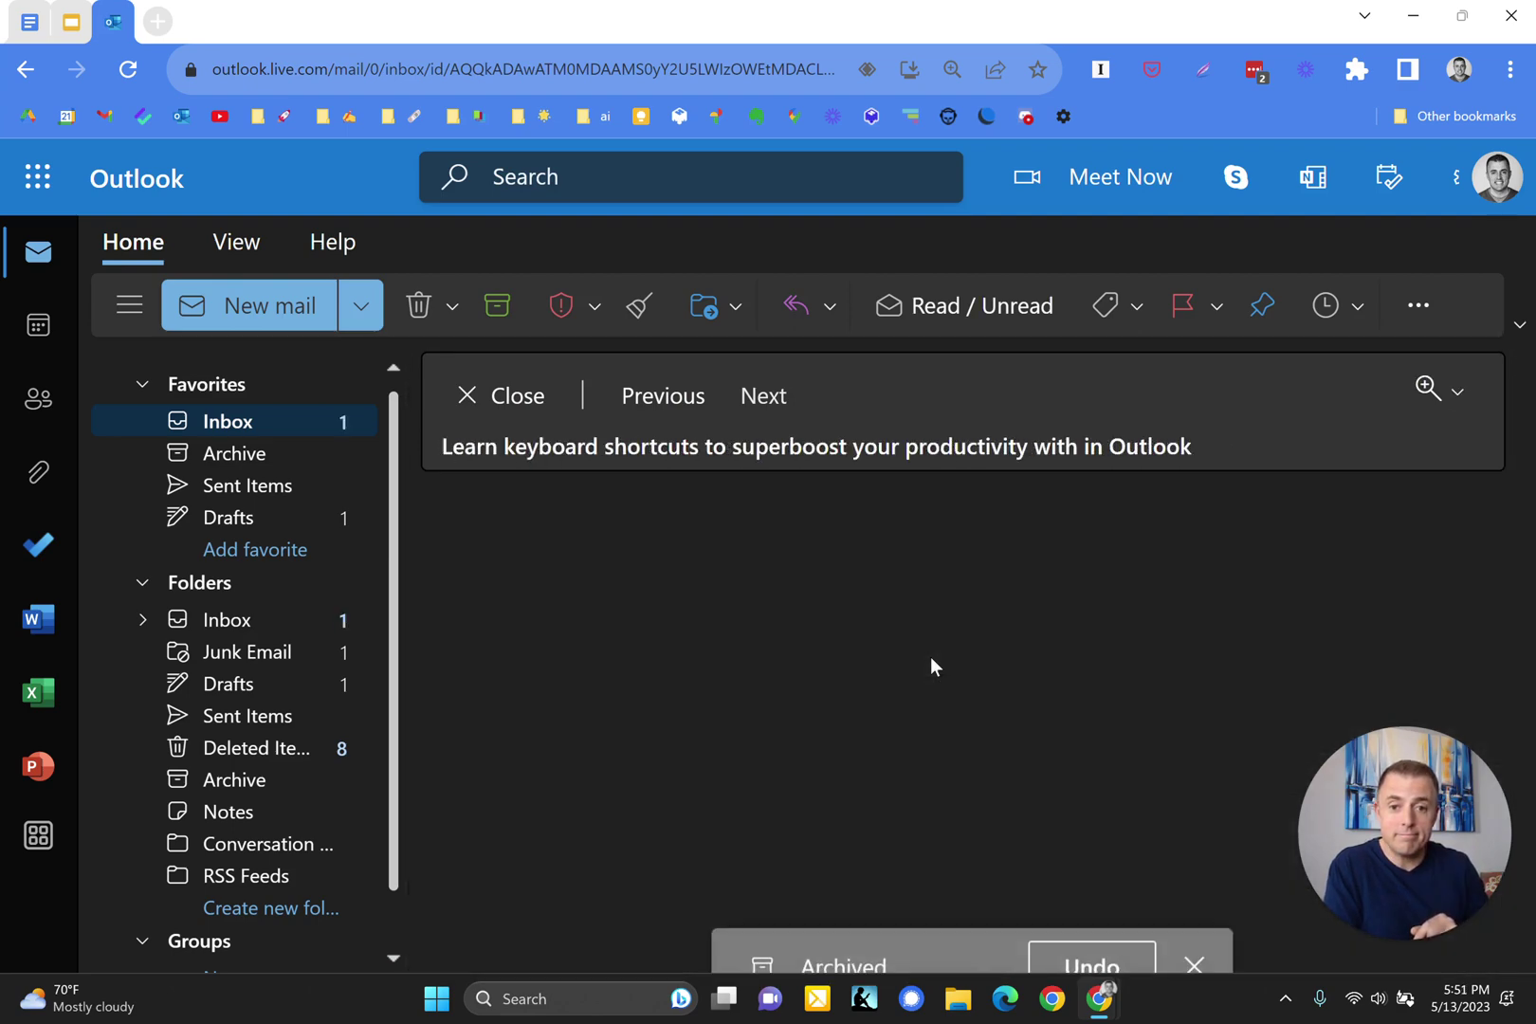
key("e")
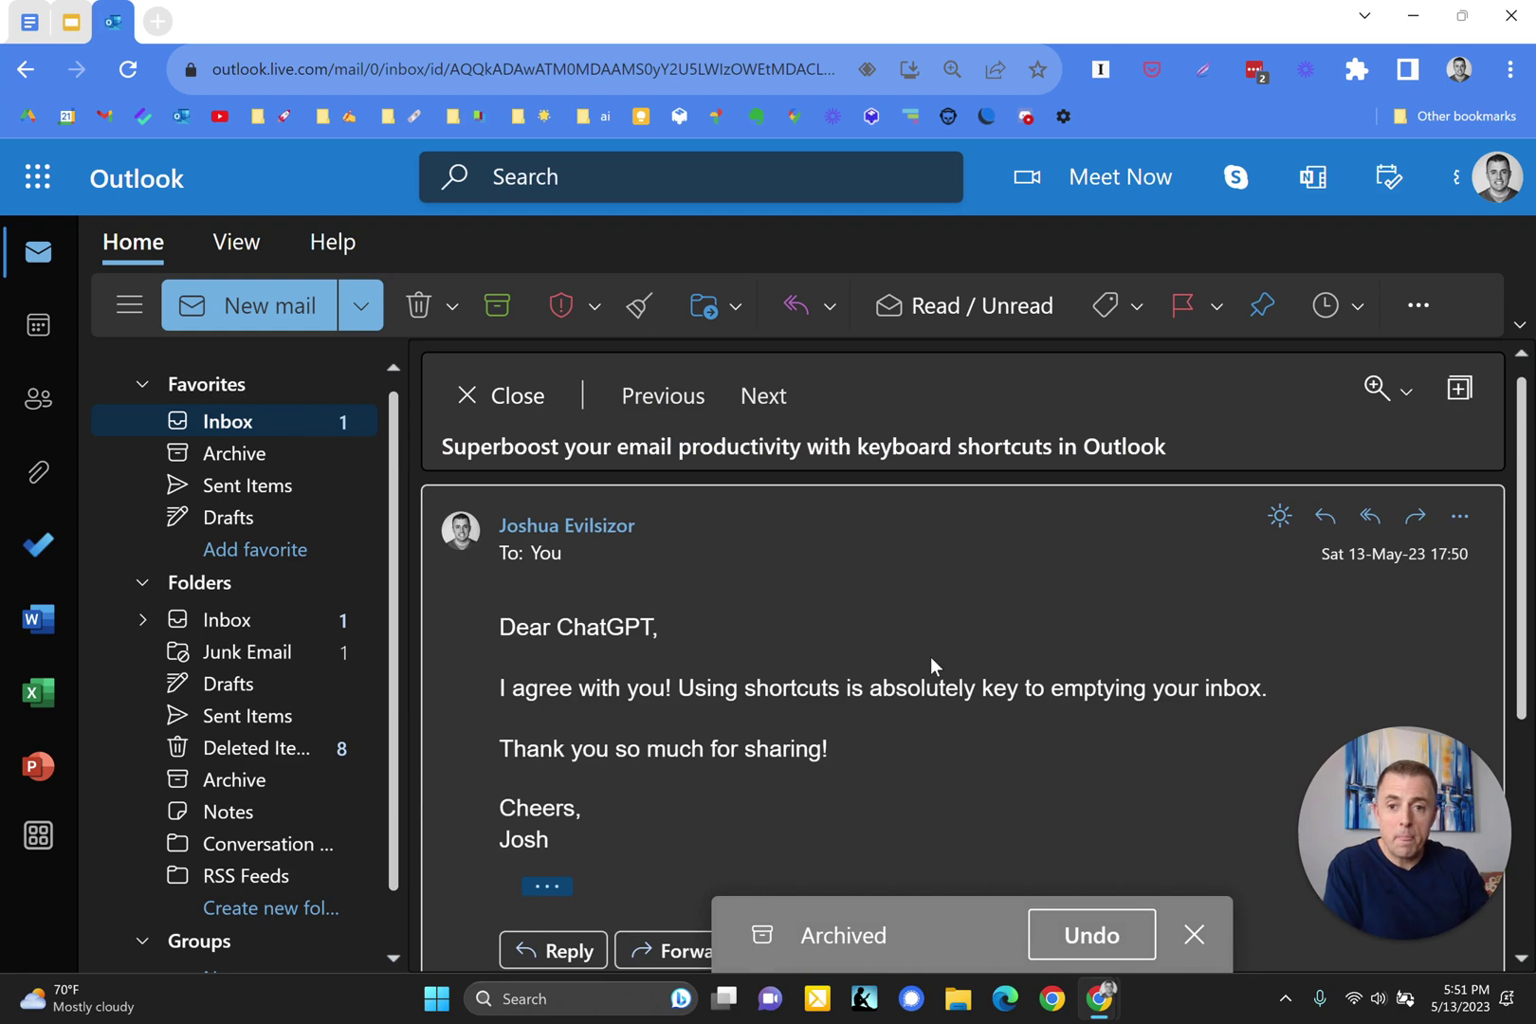
key("e")
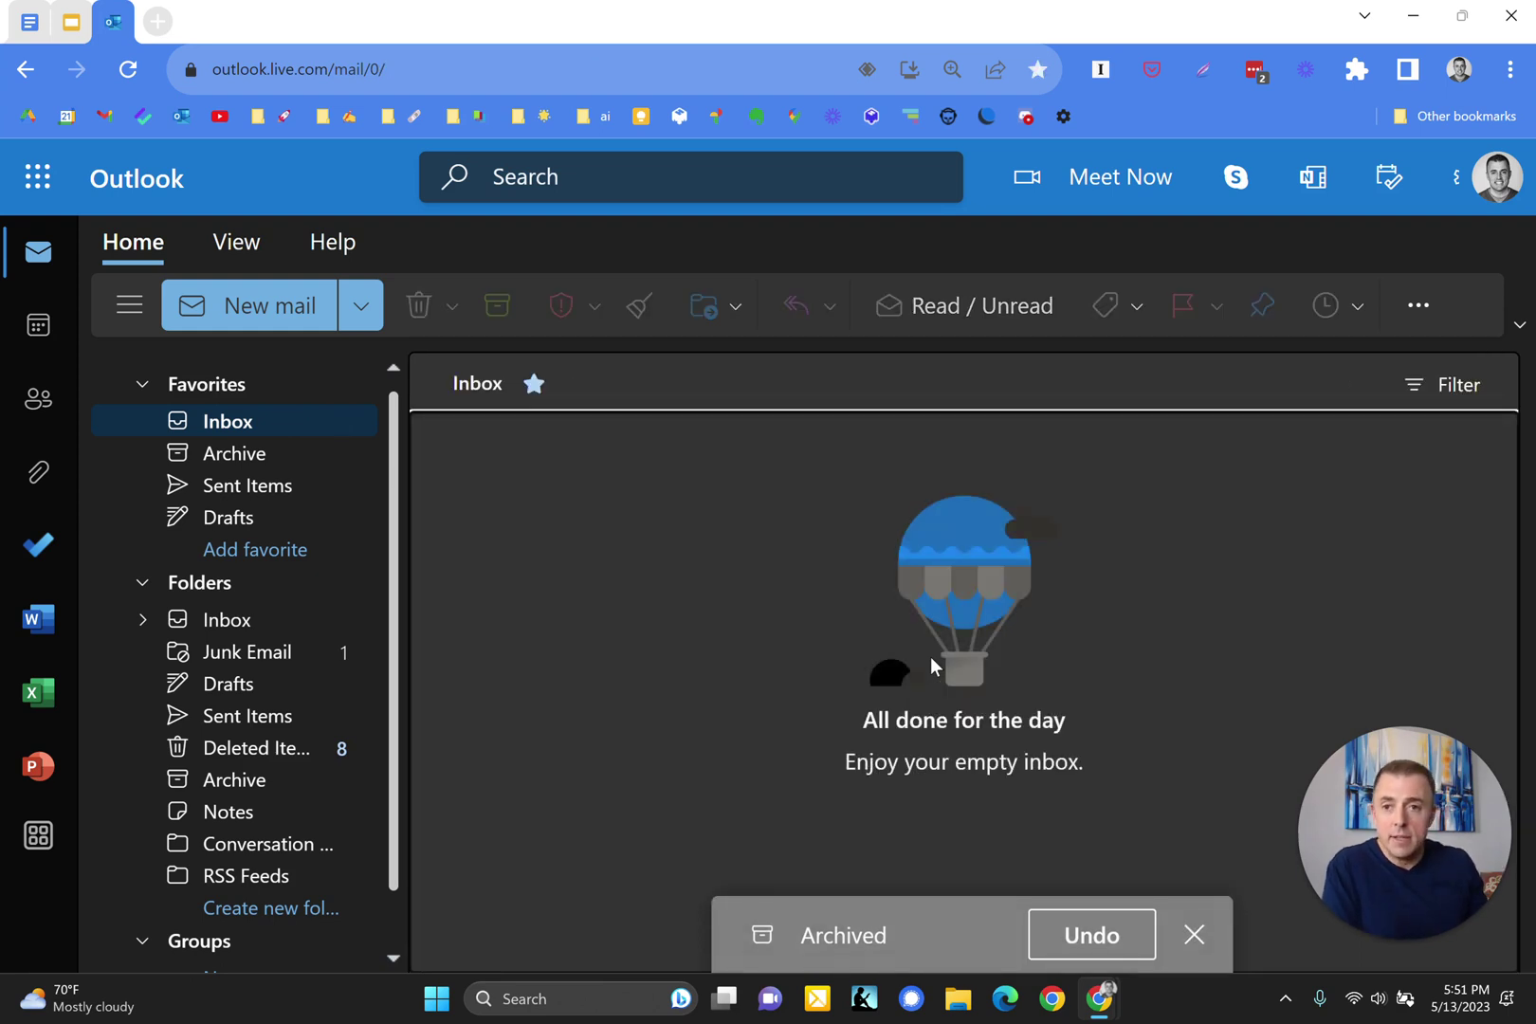
Return to the Google Docs outline and bring back the 'That's it!' line
left_click(28, 21)
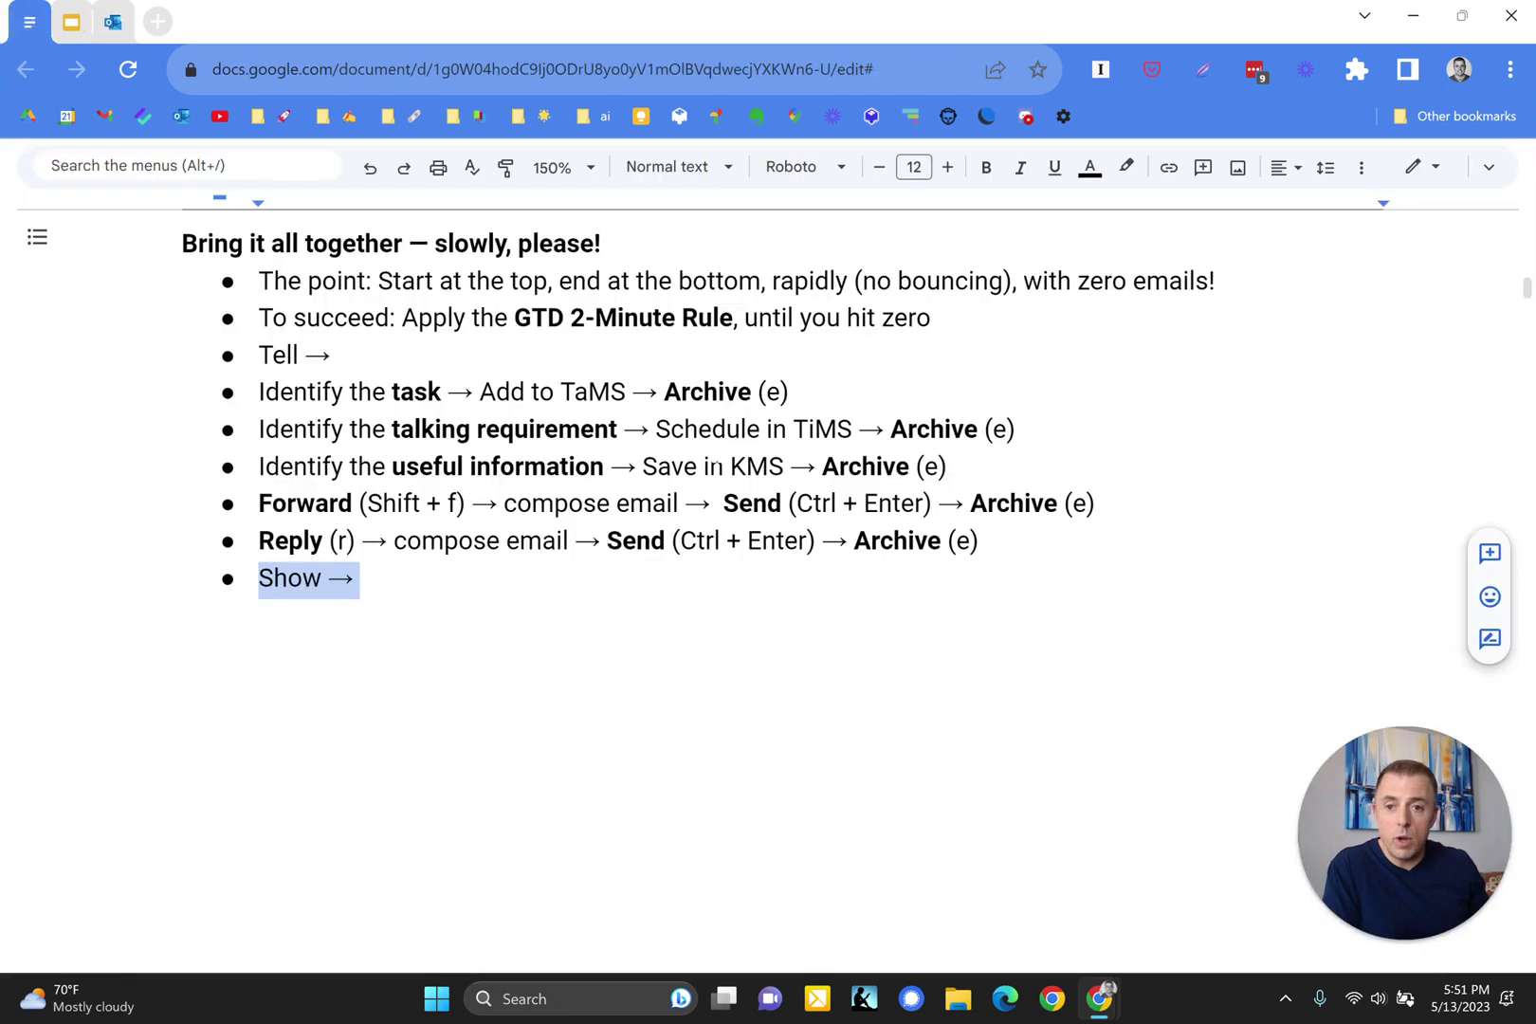
scroll(759, 541, "up", 2)
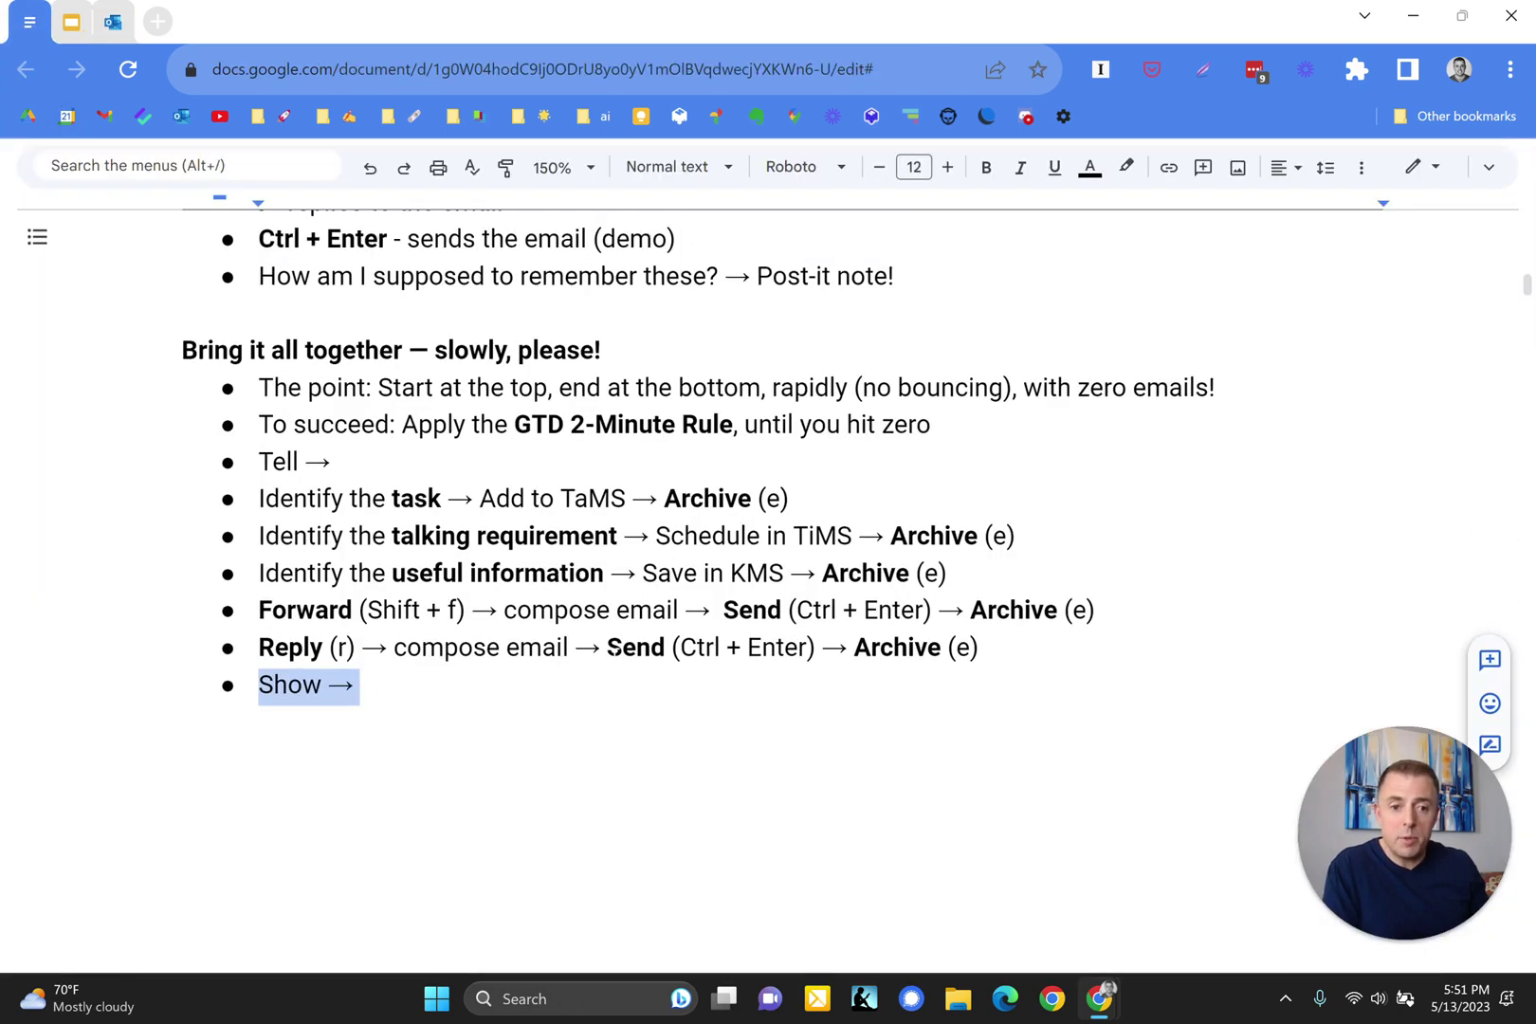
key("ctrl+z")
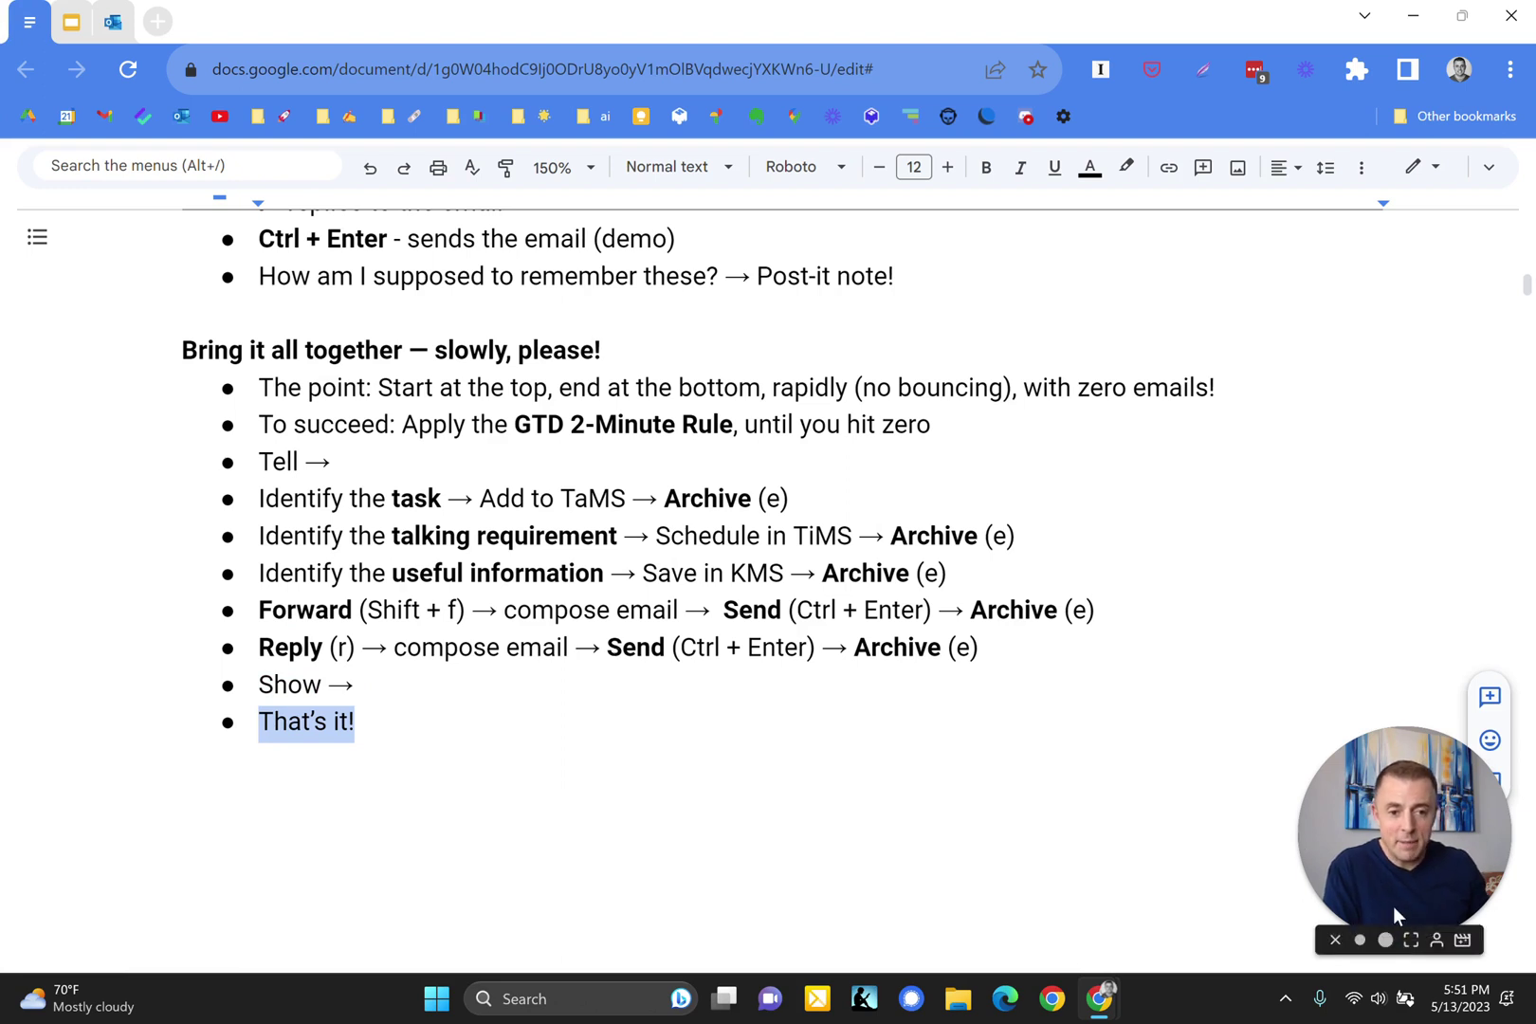
left_click(1386, 942)
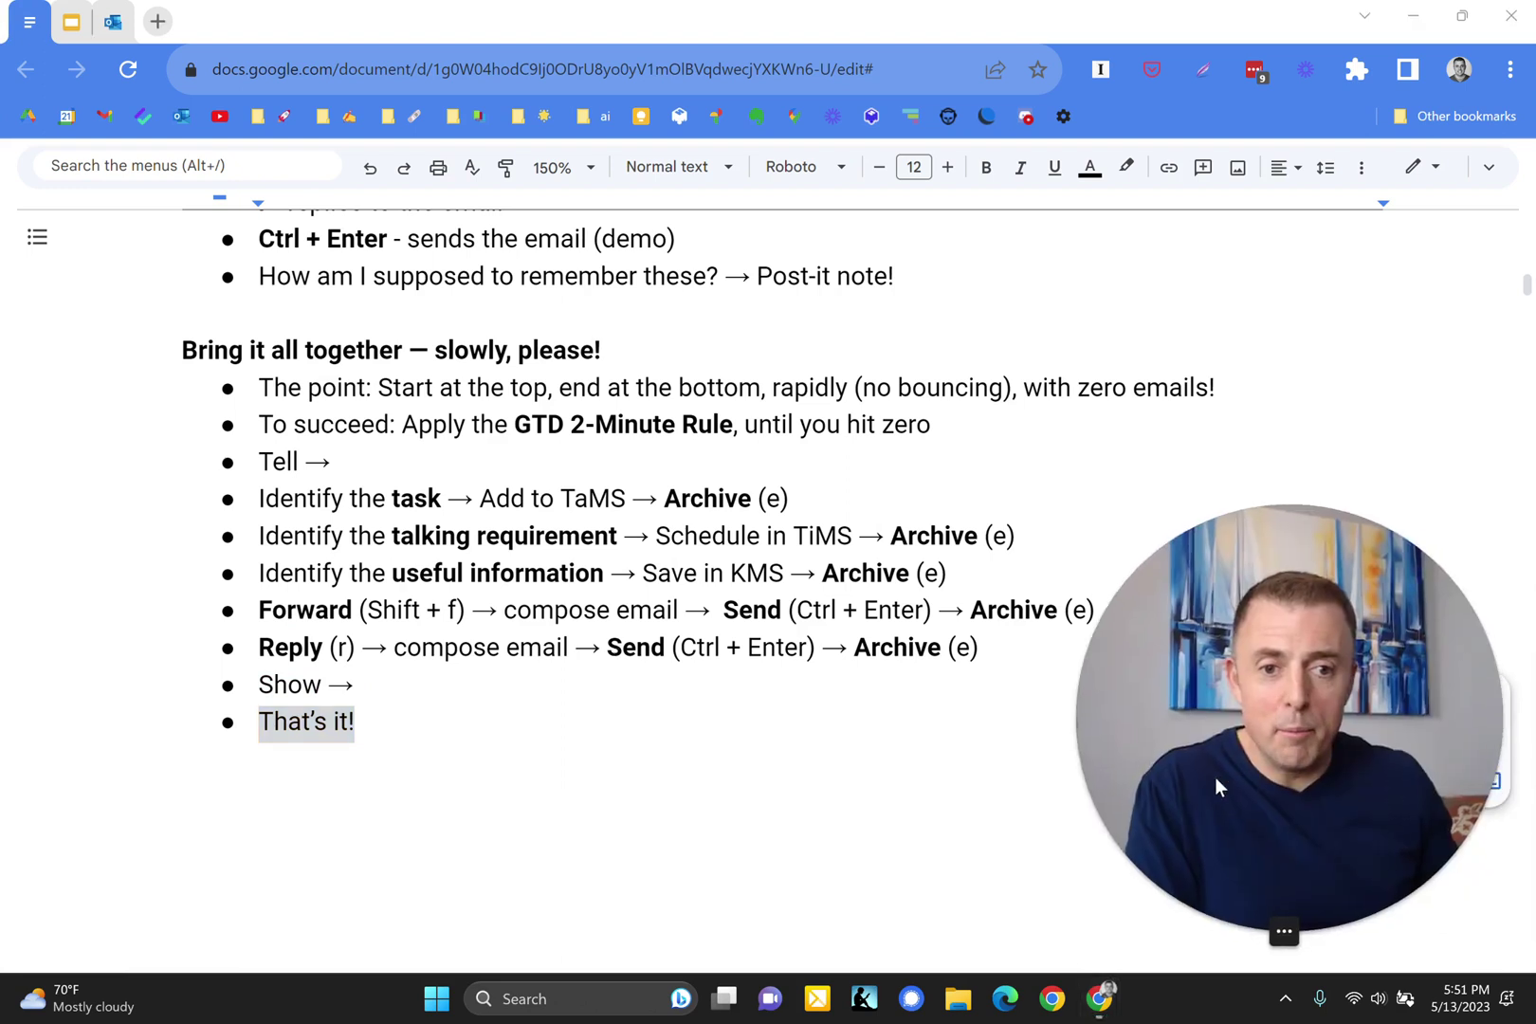
scroll(664, 474, "down", 1)
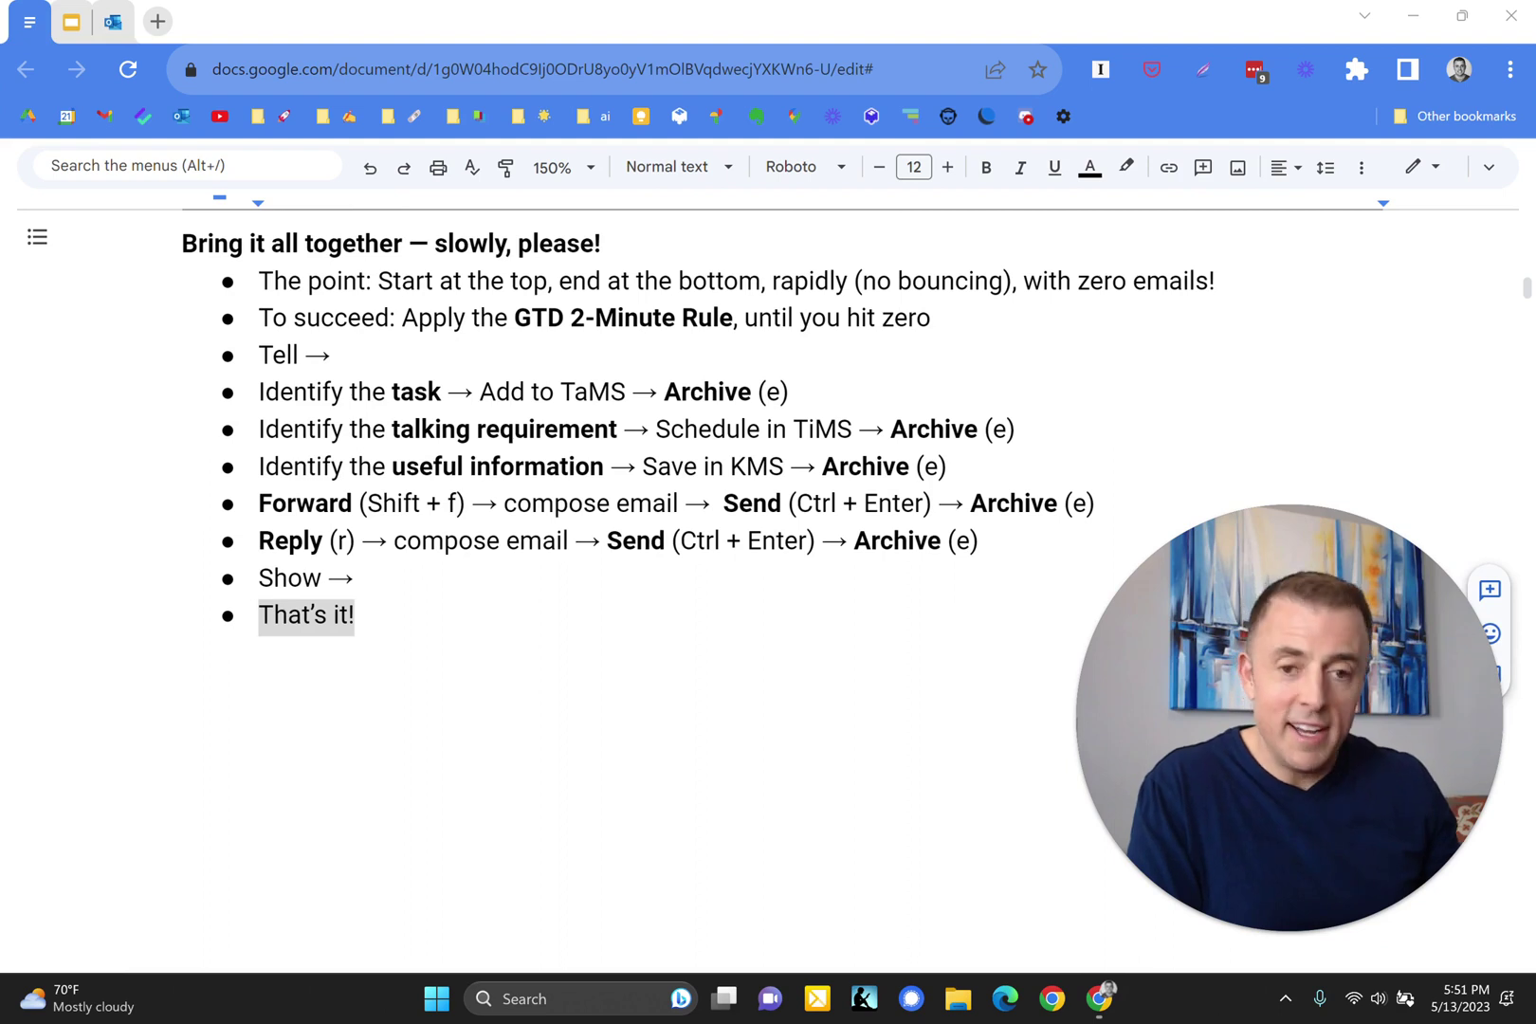
left_click(925, 621)
Restore the 'Want more?' heading with its know-how and know-why bullets, then the 'Helpful?' heading
key("ctrl+z")
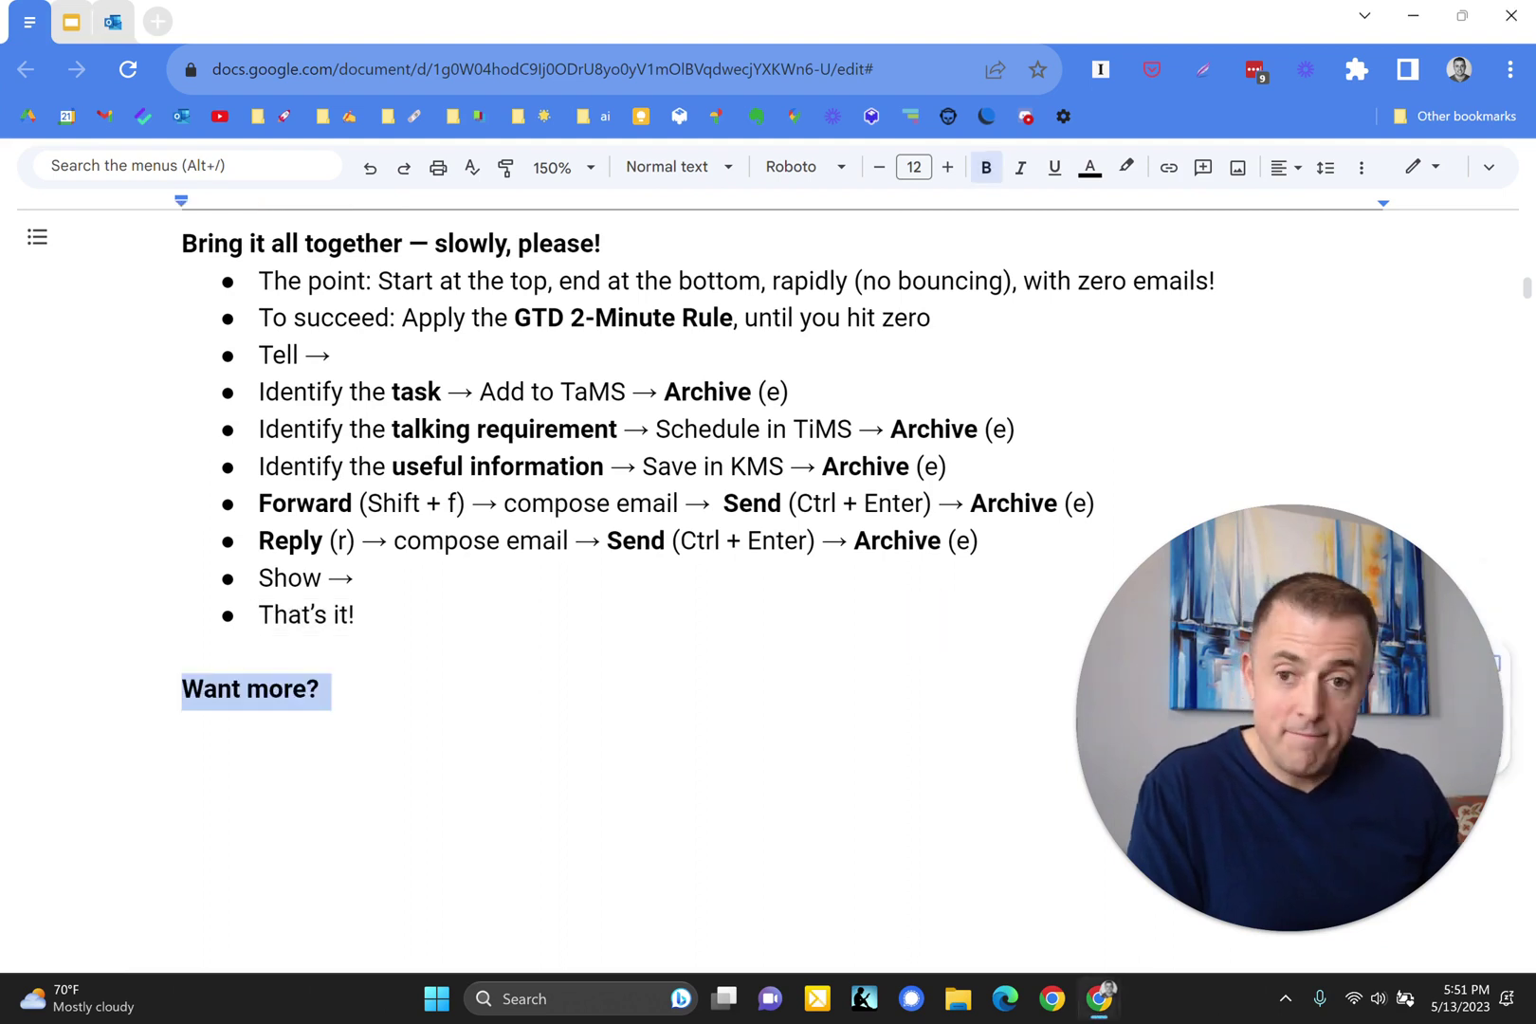
scroll(925, 620, "down", 1)
scroll(664, 474, "down", 1)
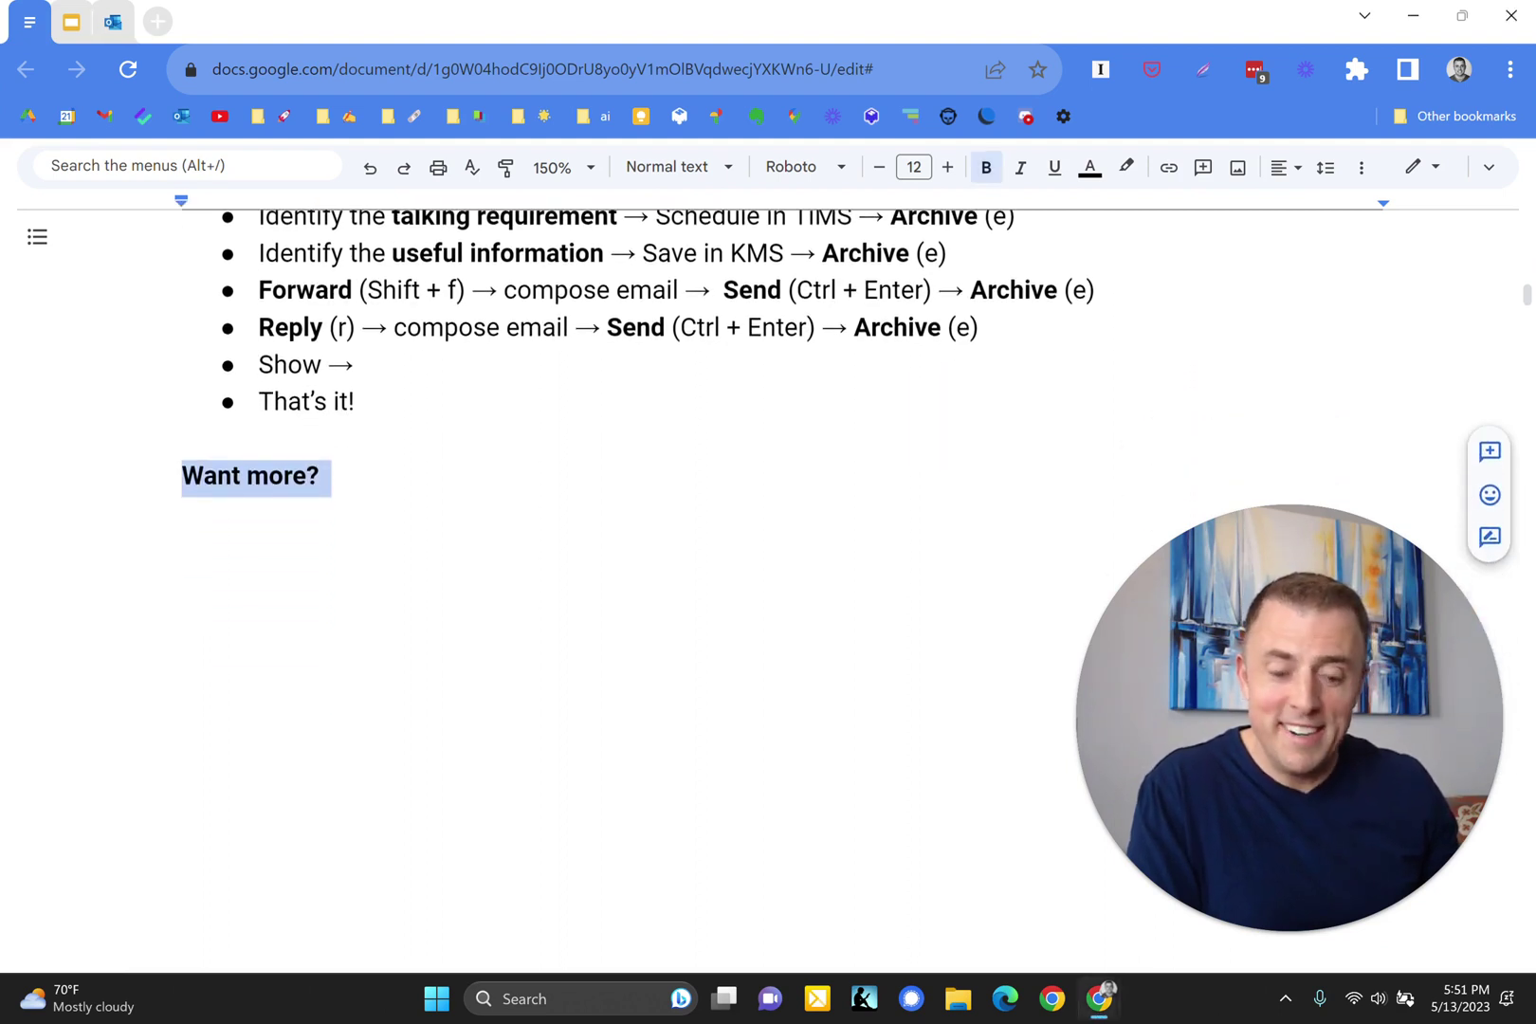
key("ctrl+z")
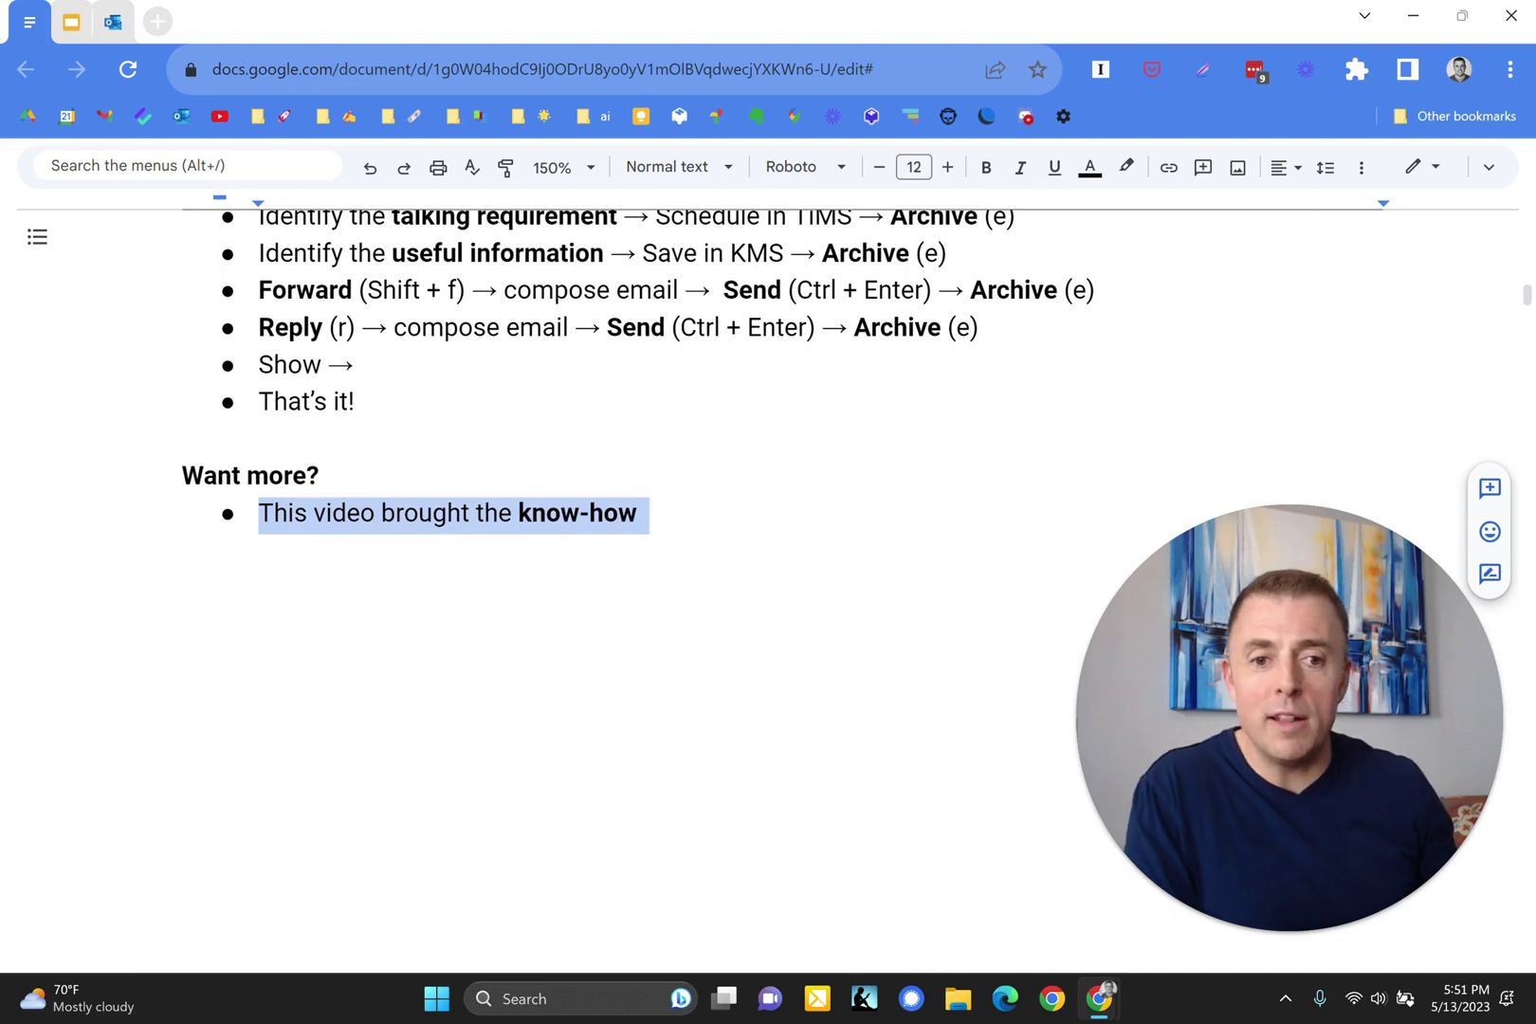
key("ctrl+z")
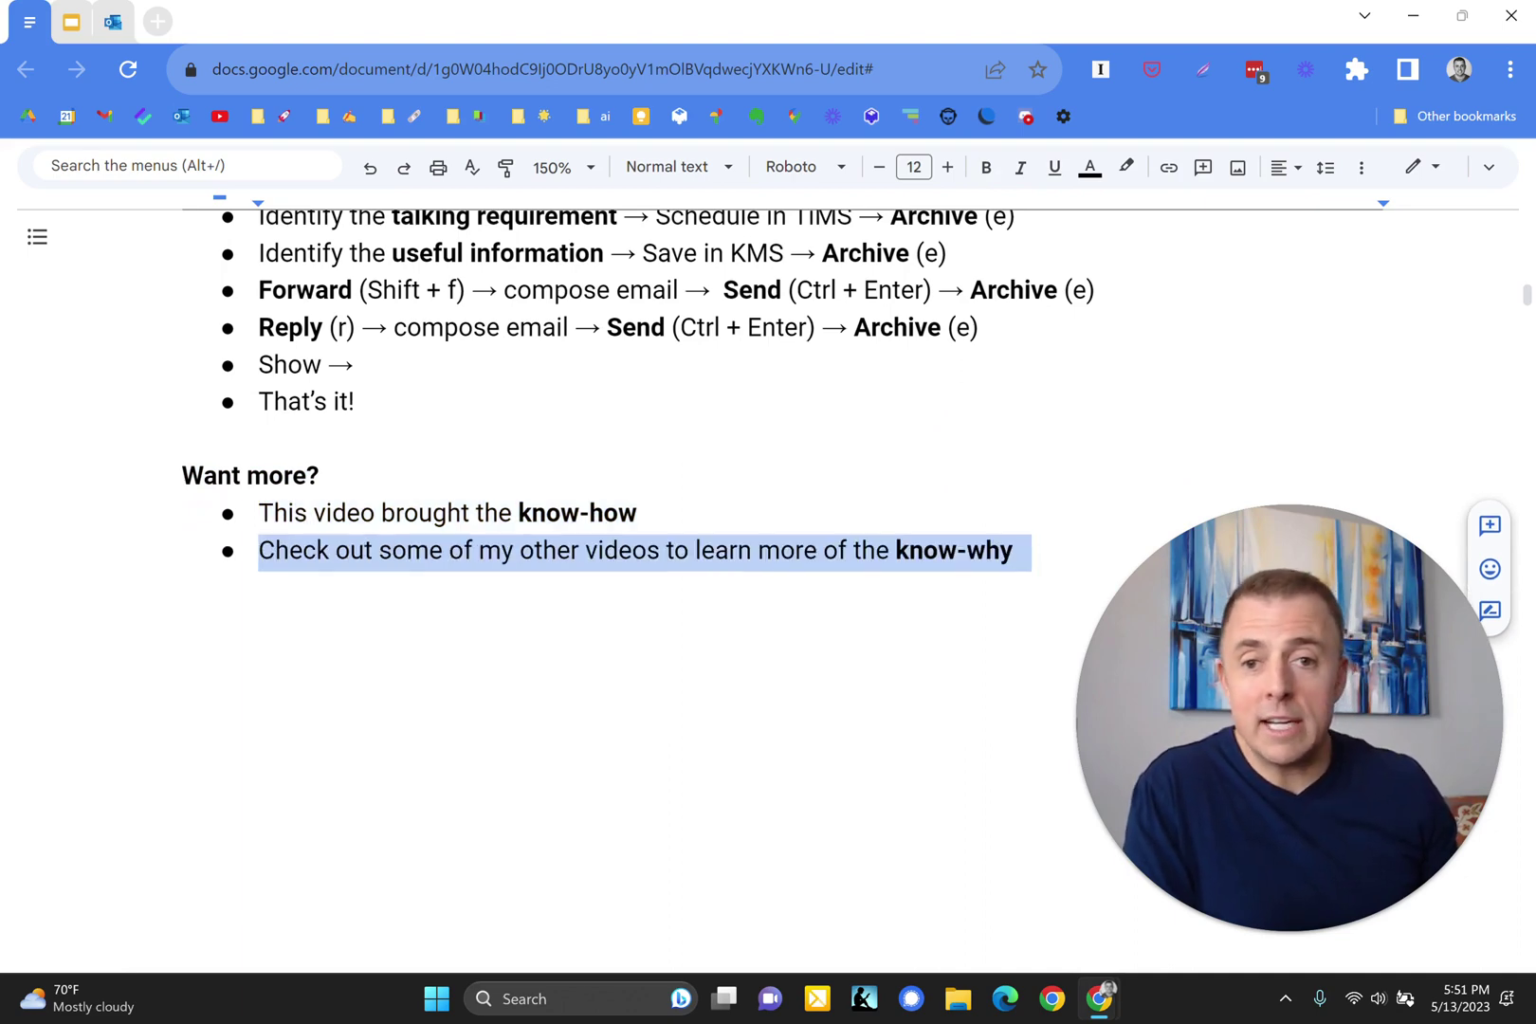
scroll(849, 495, "down", 1)
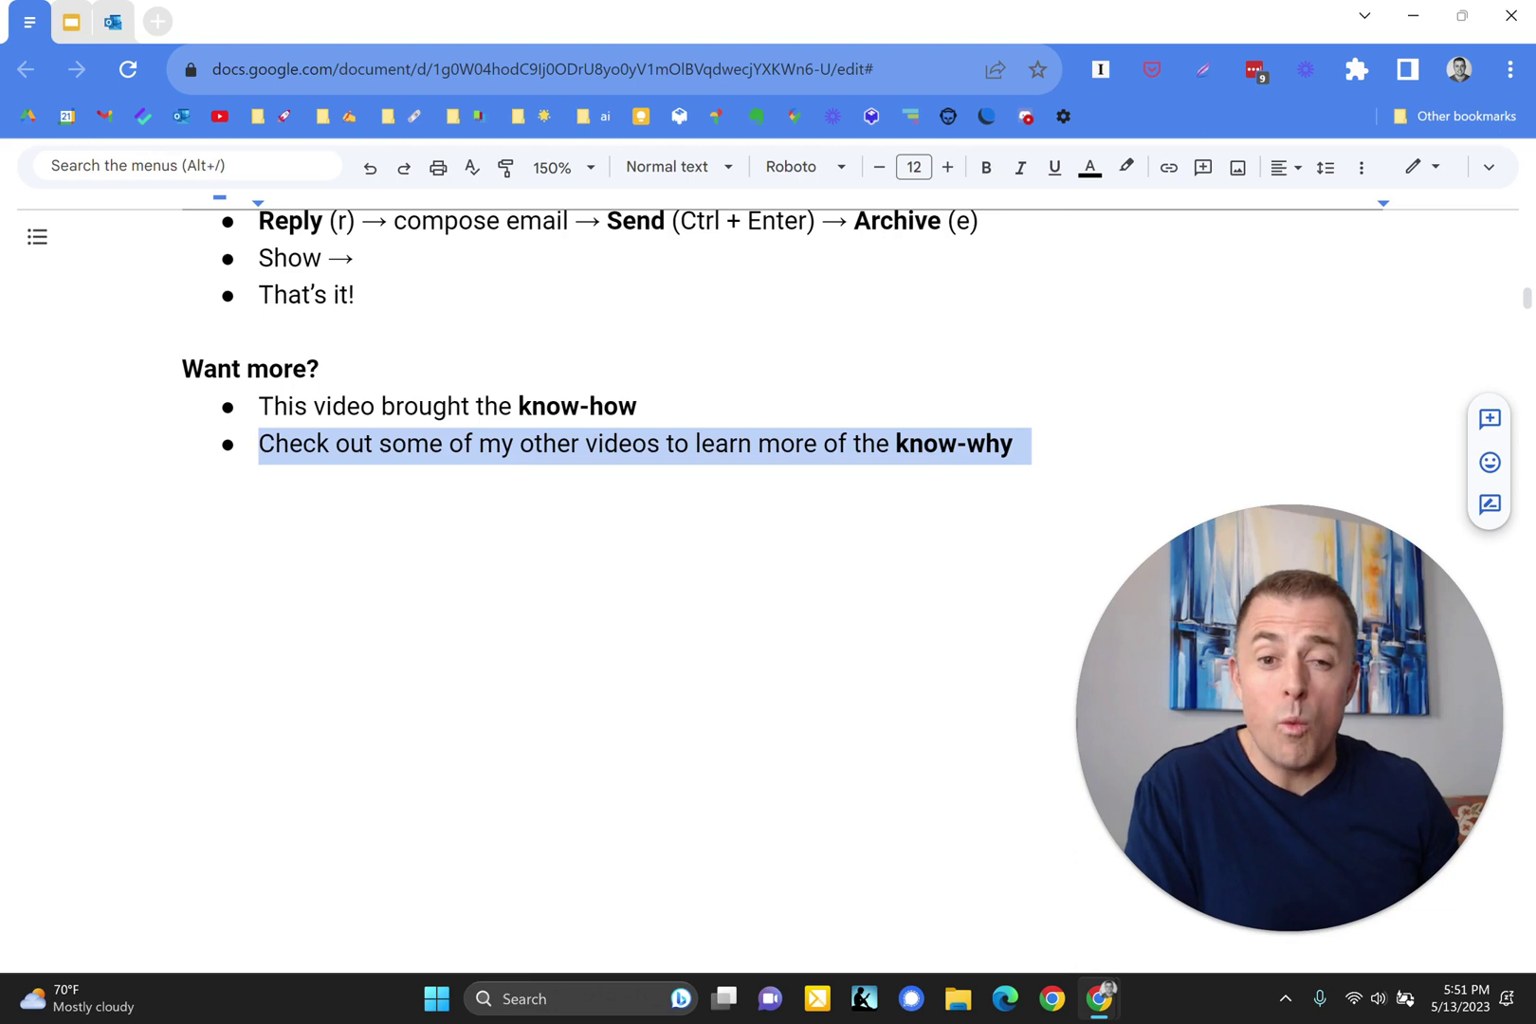
key("ctrl+z")
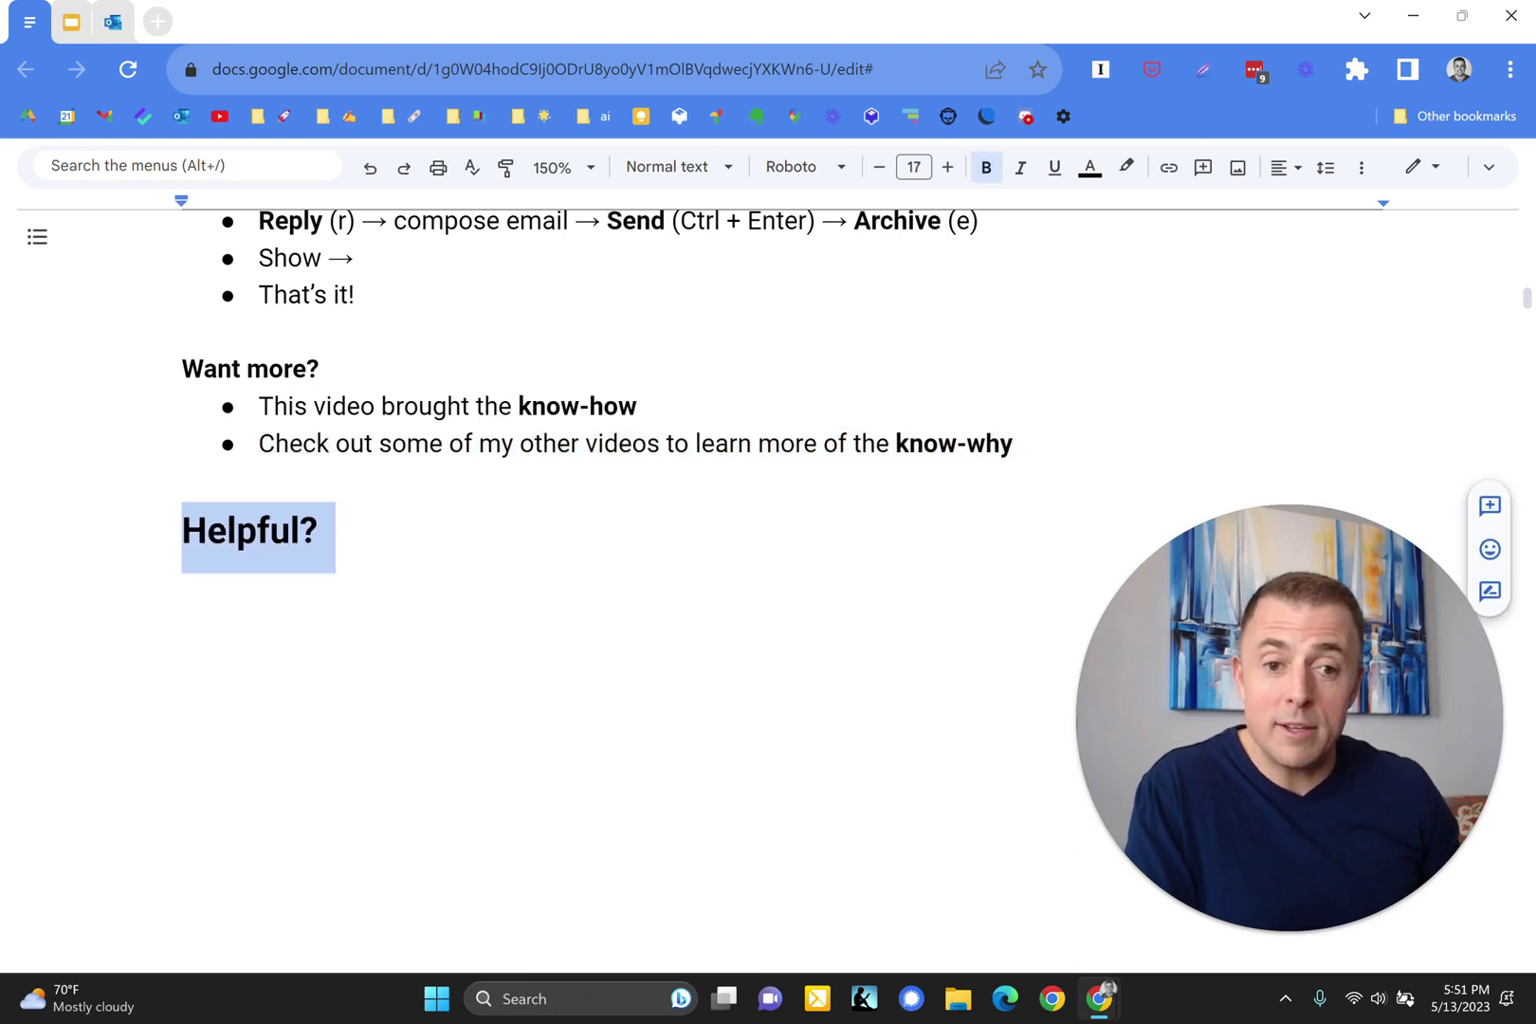
Redo the Like, Subscribe and Share button images, then 'Remember!' with 'Me & this outline' and 'Leave questions!'
key("ctrl+z")
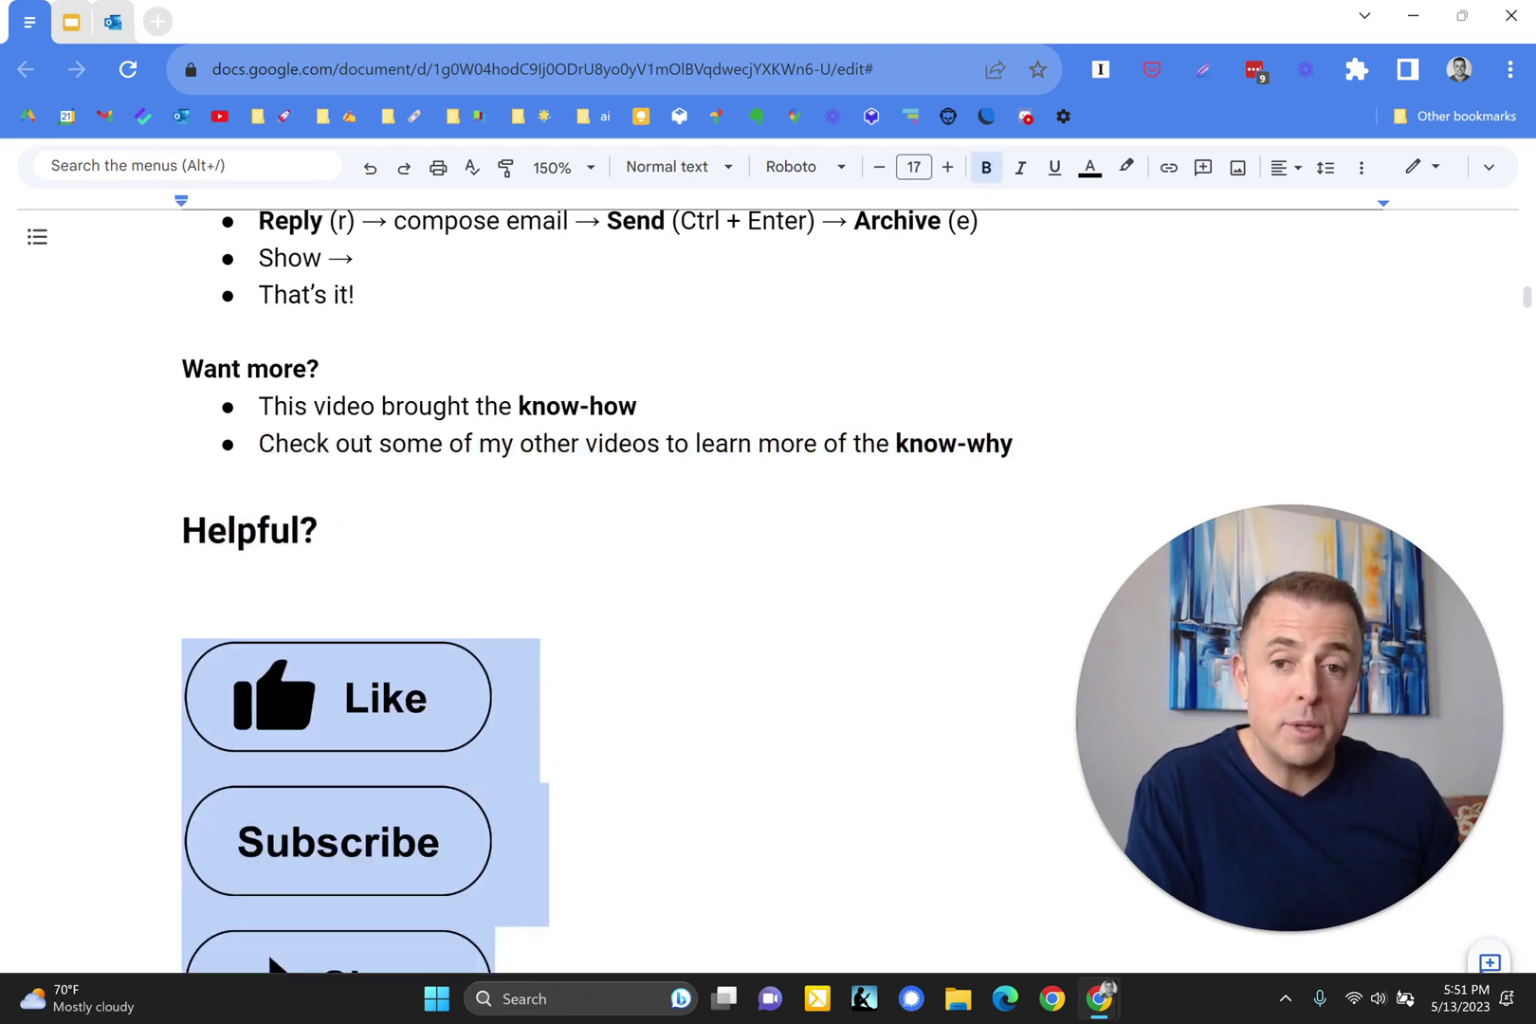
scroll(768, 588, "down", 3)
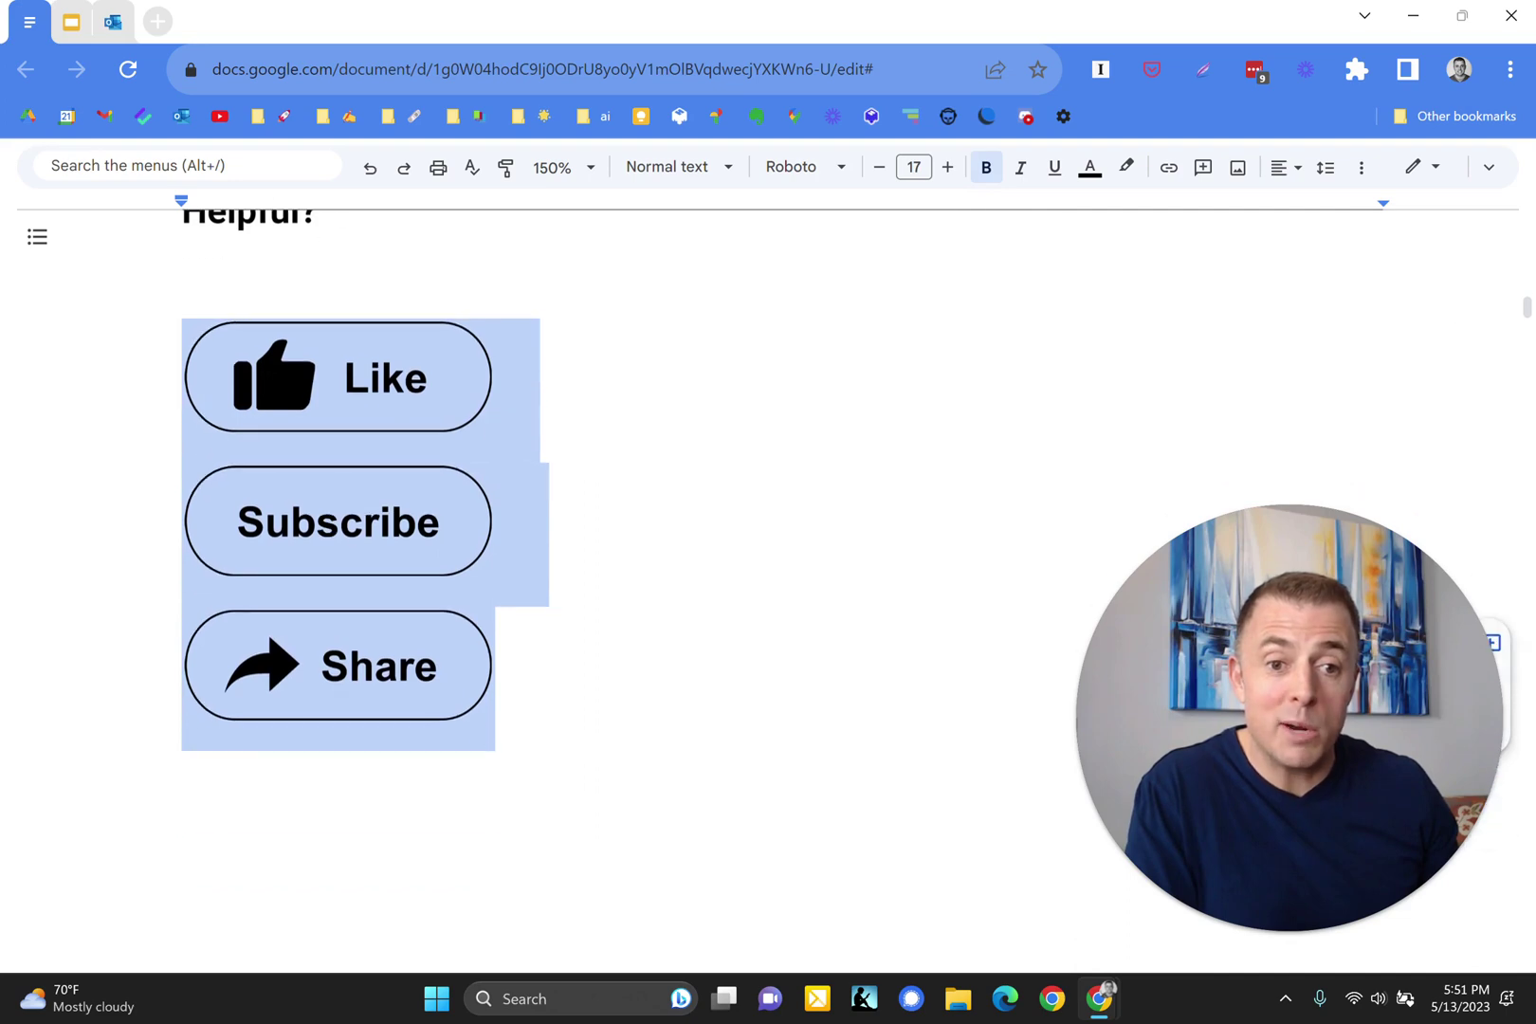
key("ctrl+z")
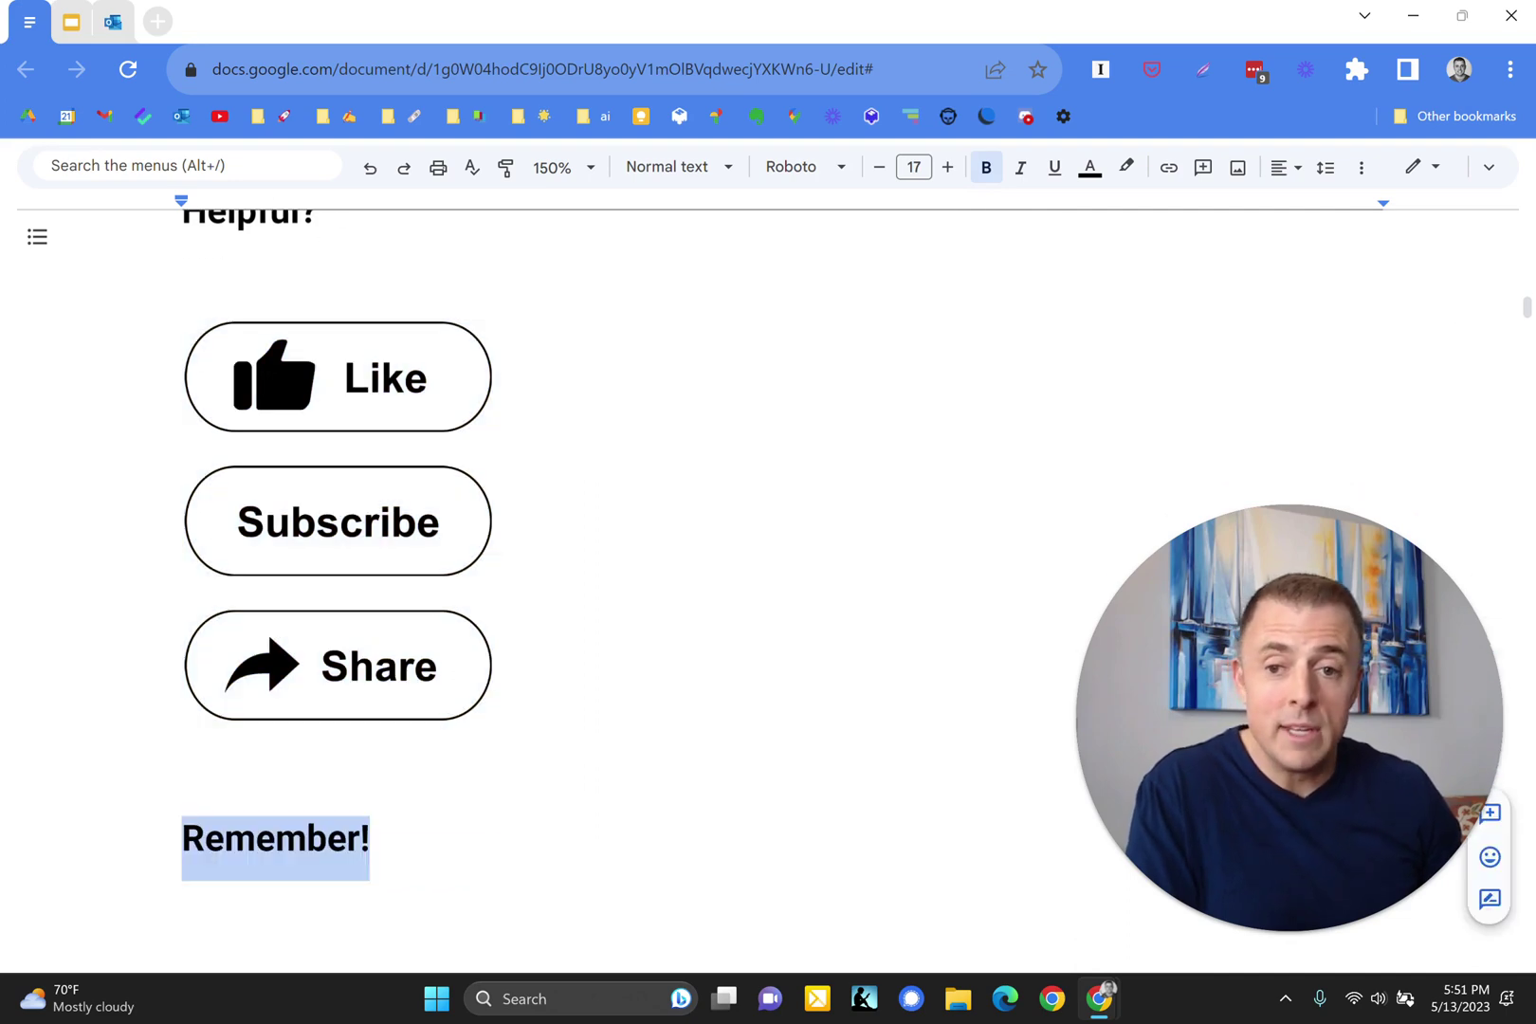
scroll(768, 569, "down", 1)
key("ctrl+z")
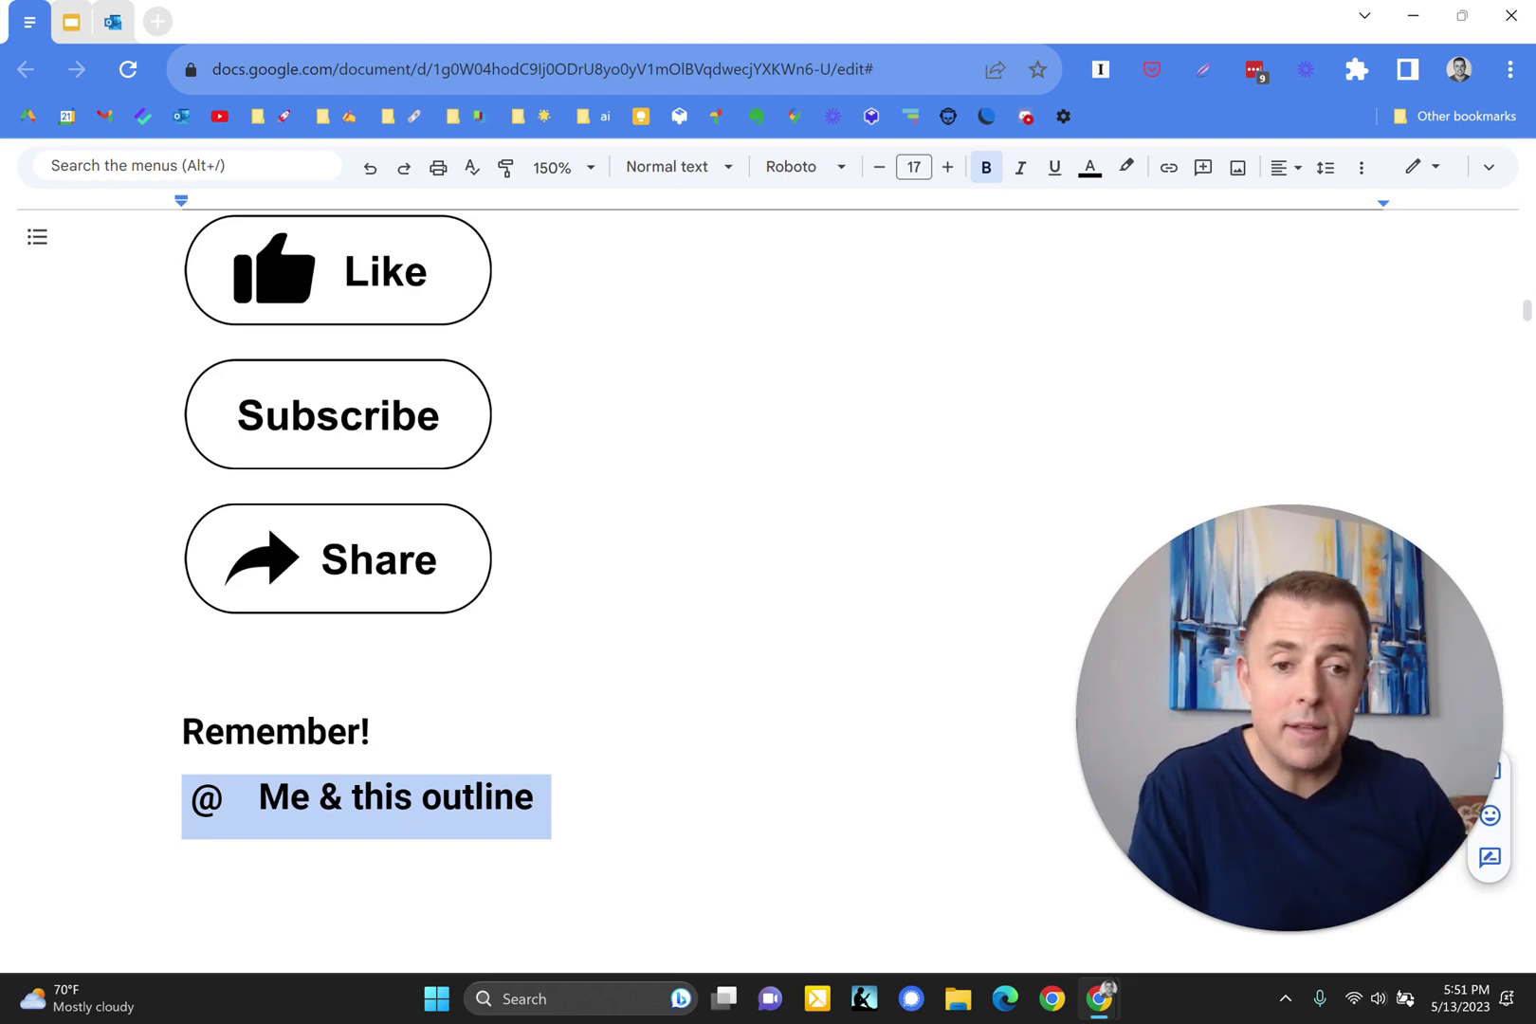
key("ctrl+z")
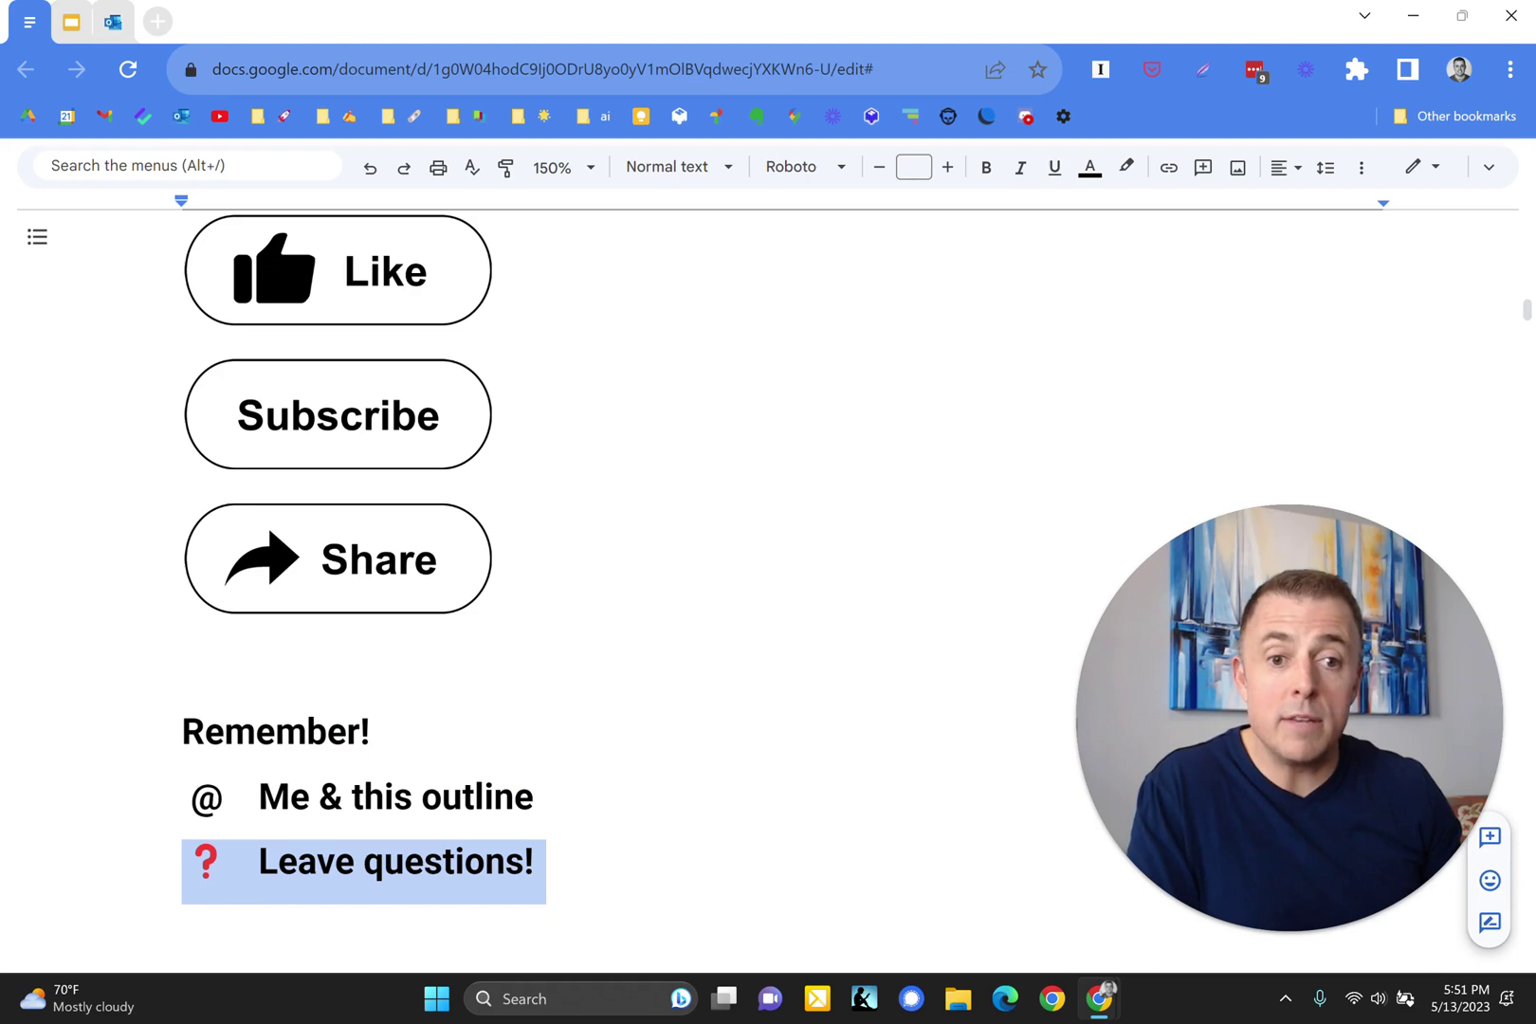